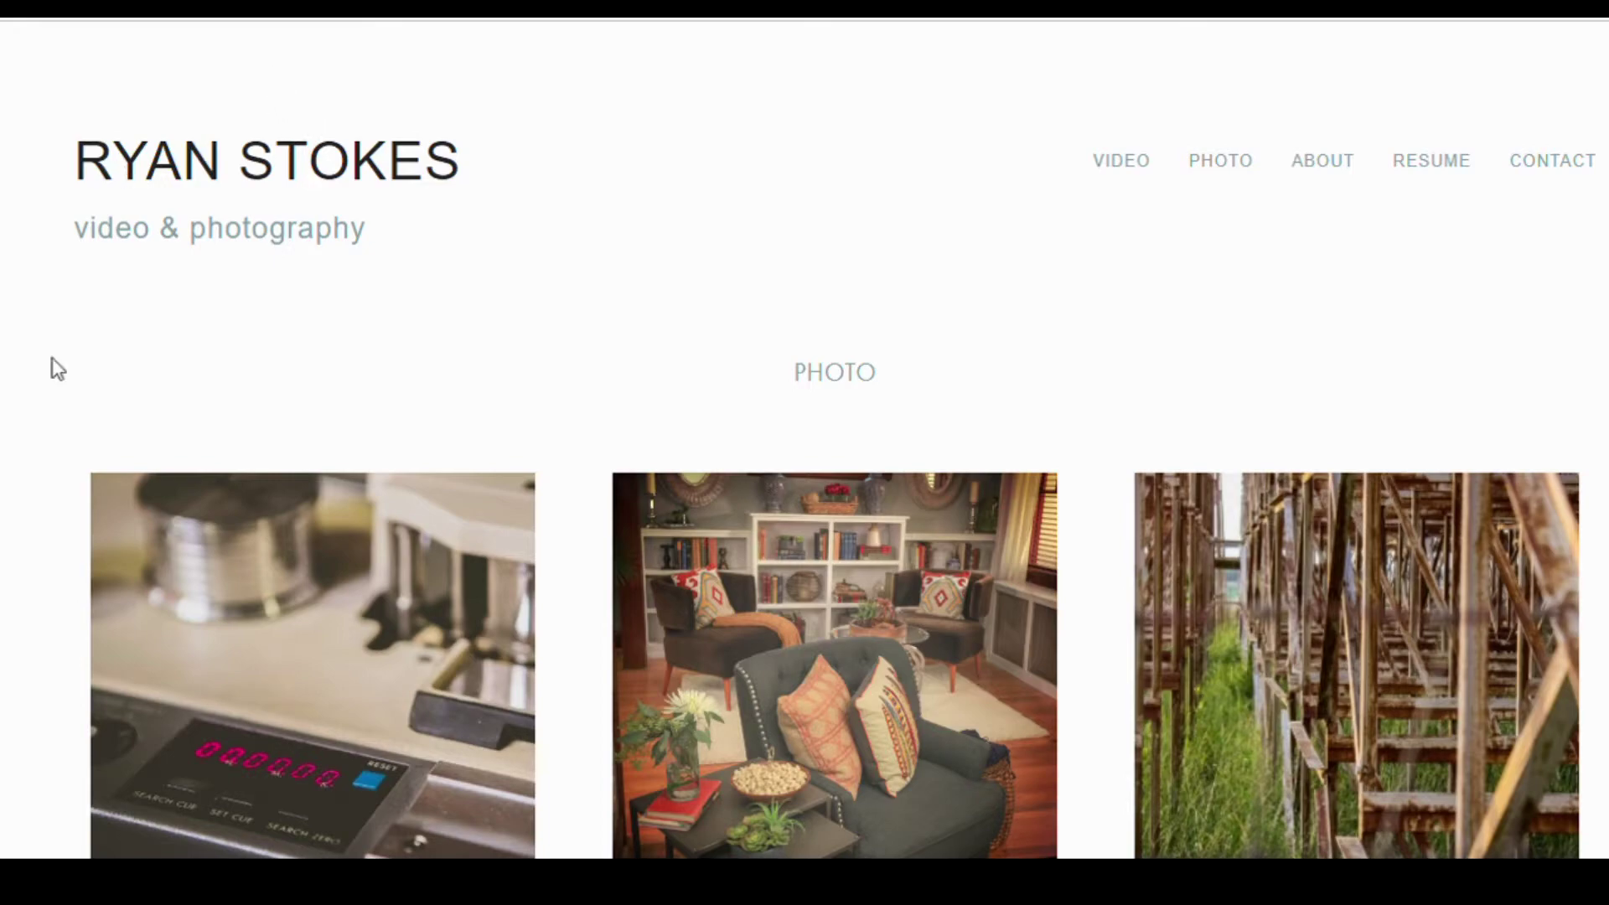
- Look over the photo gallery page of the portfolio website
{"action": "scroll", "coordinate": [835, 440], "scroll_direction": "down", "scroll_amount": 8}
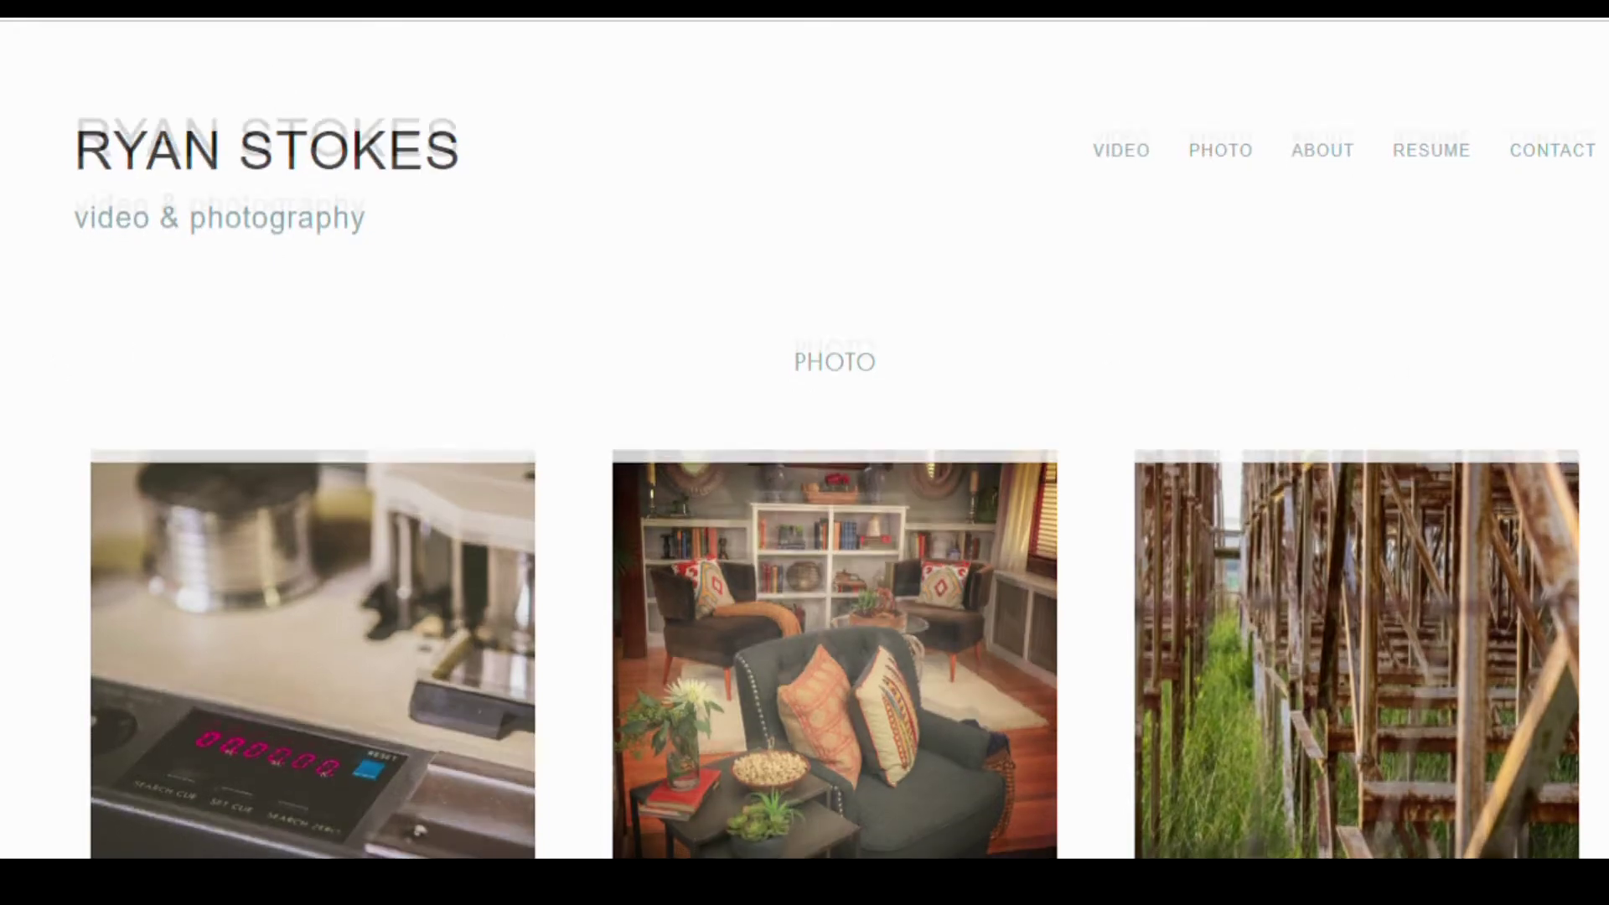
{"action": "scroll", "coordinate": [835, 440], "scroll_direction": "down", "scroll_amount": 6}
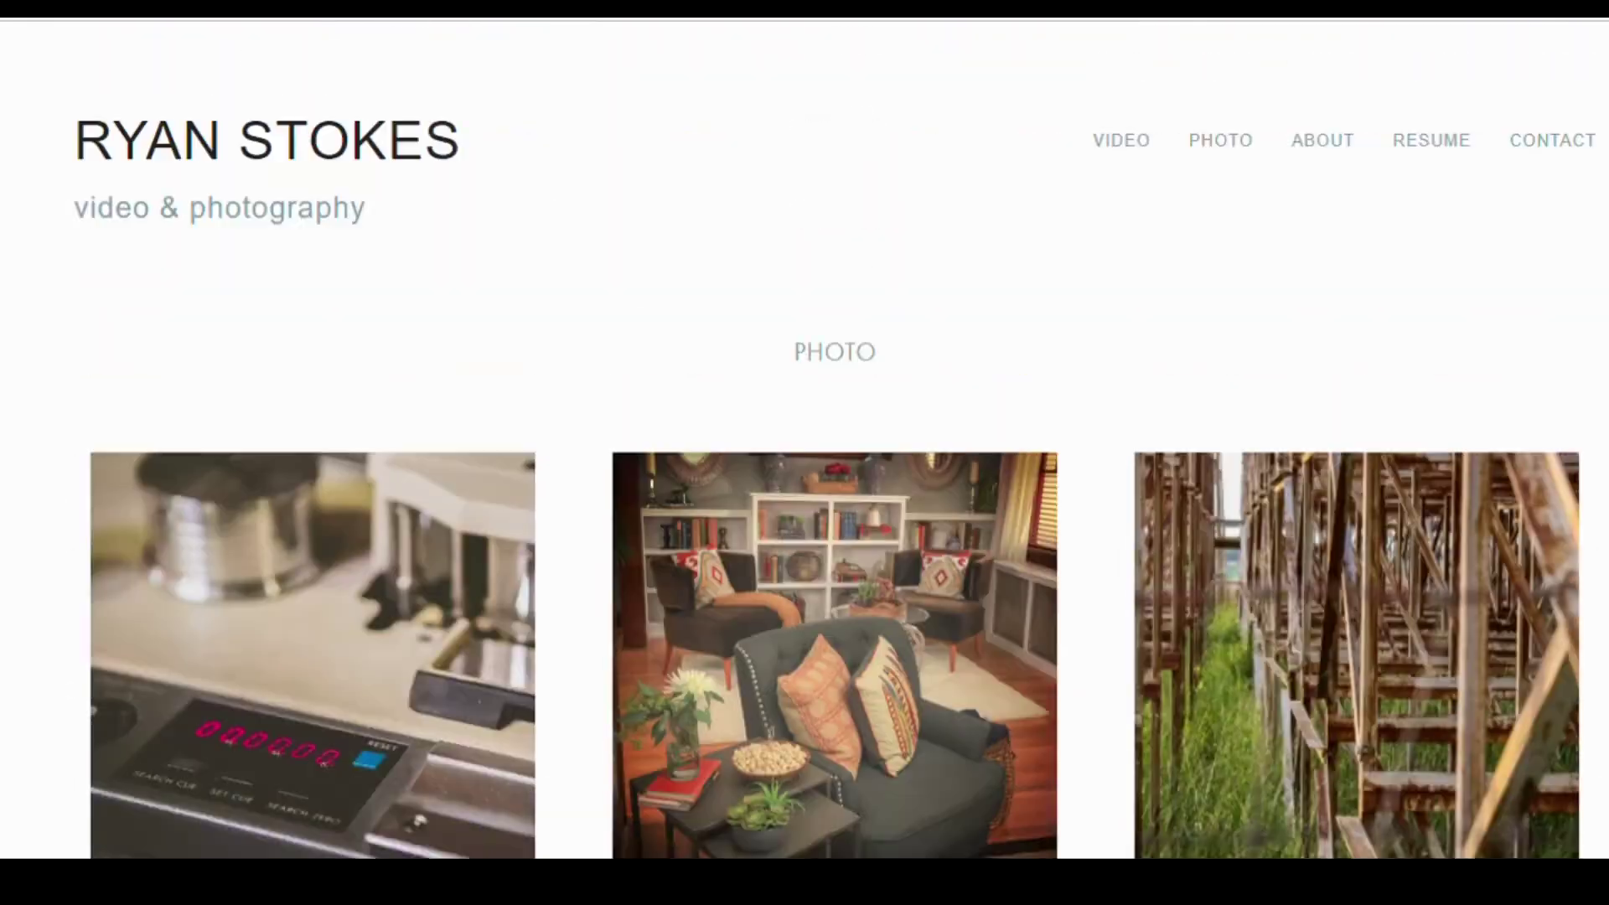
{"action": "scroll", "coordinate": [835, 440], "scroll_direction": "up", "scroll_amount": 1}
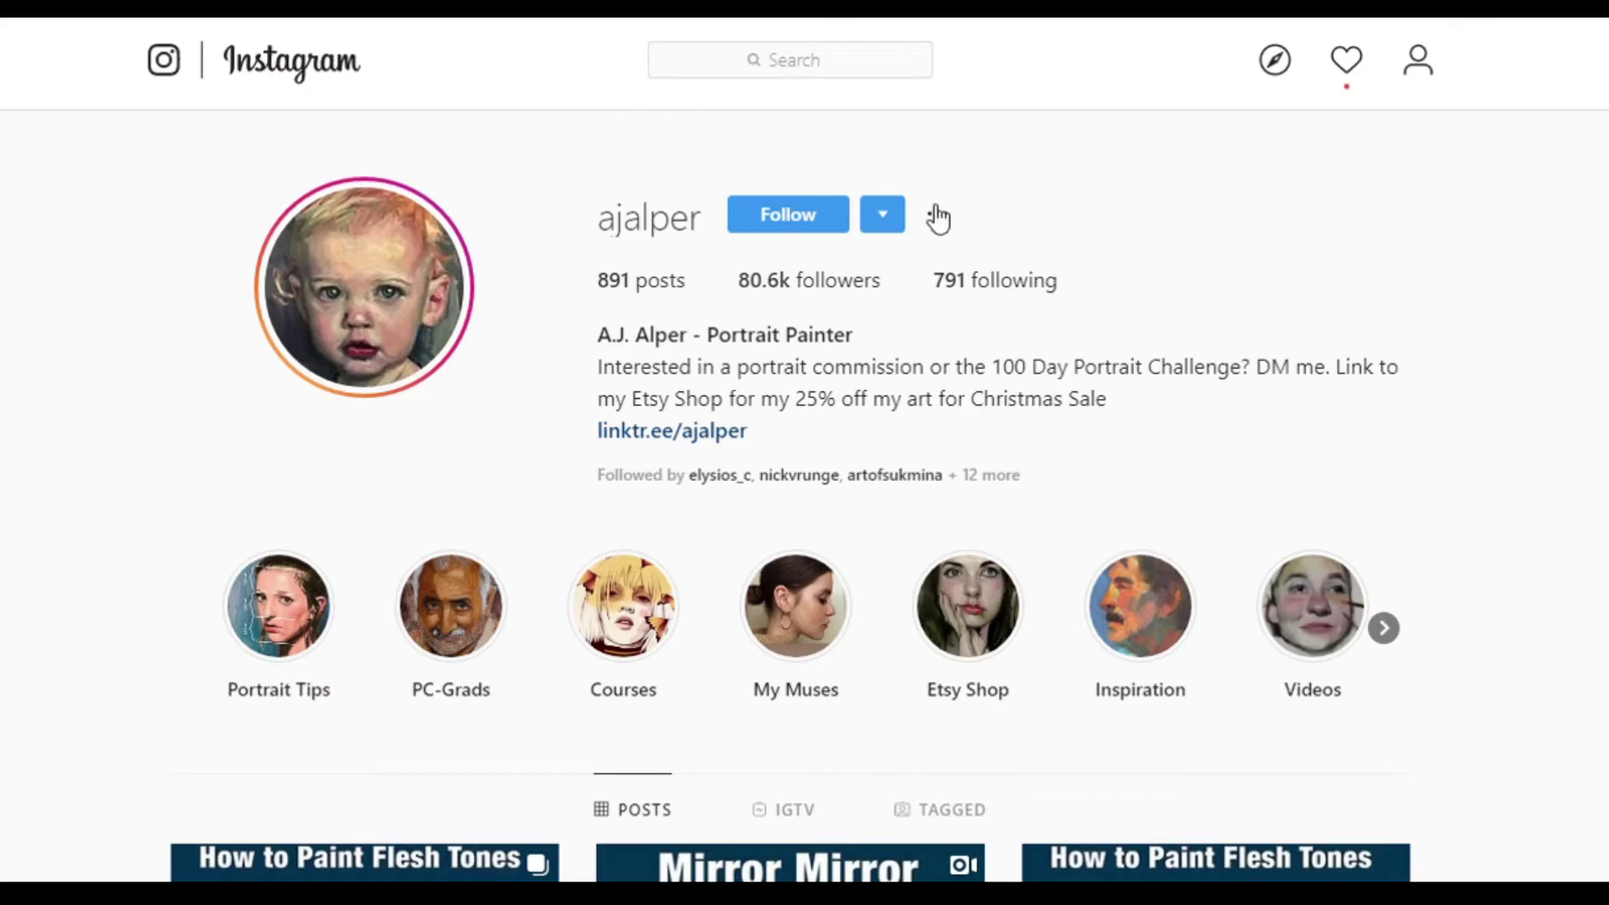
- Browse the artwork and painting-tip posts on the portrait painter's Instagram profile
{"action": "scroll", "coordinate": [791, 477], "scroll_direction": "down", "scroll_amount": 20}
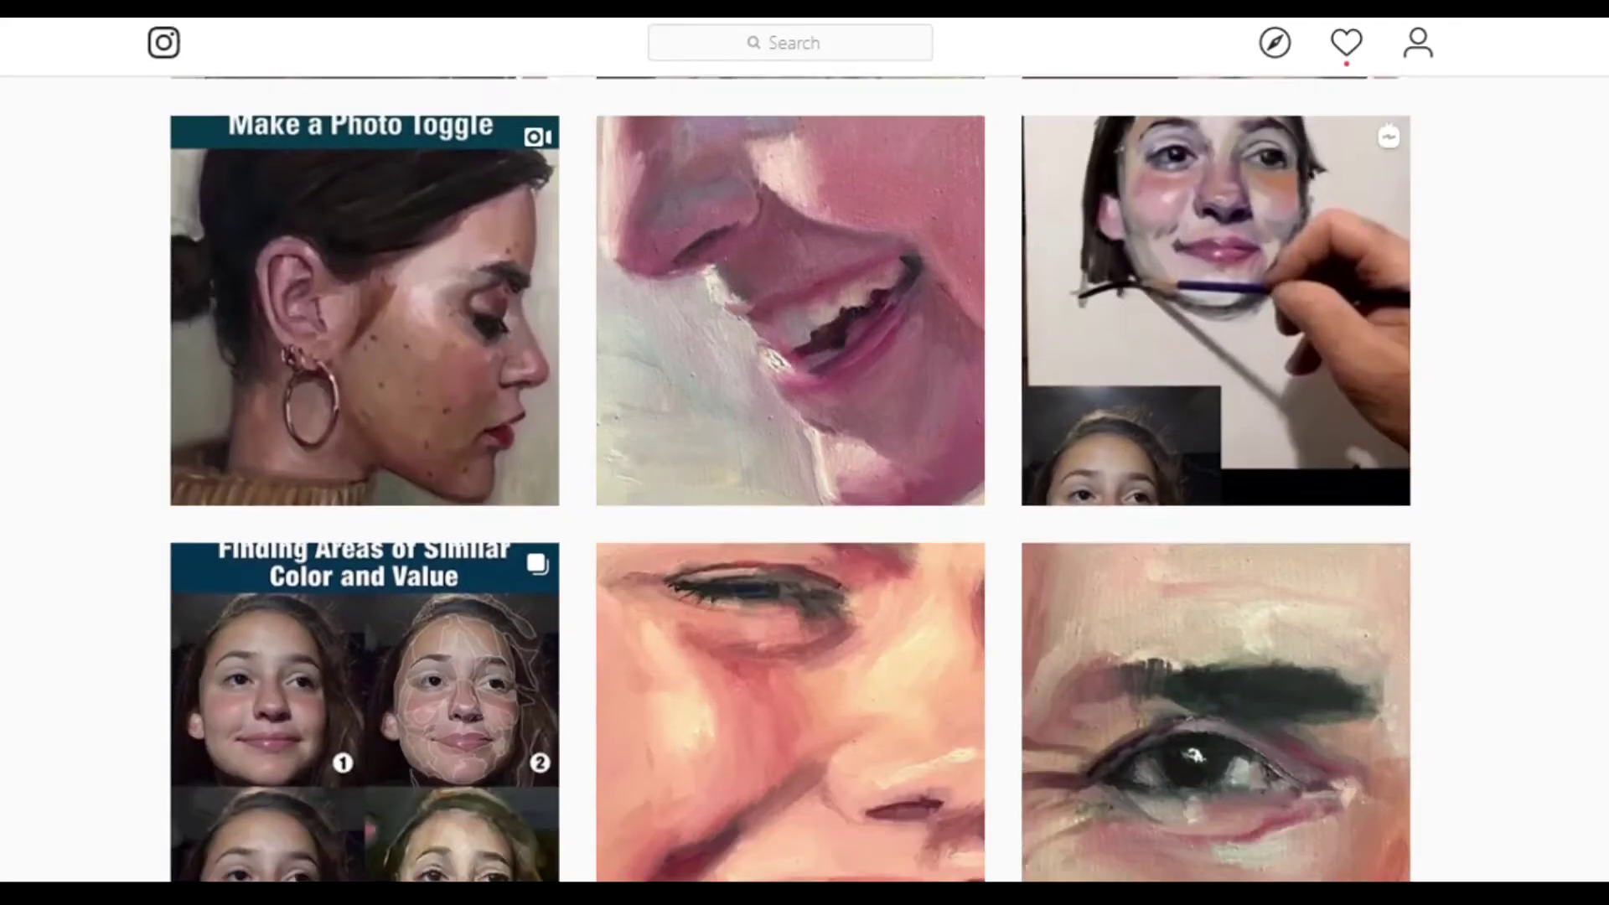
{"action": "scroll", "coordinate": [791, 478], "scroll_direction": "down", "scroll_amount": 14}
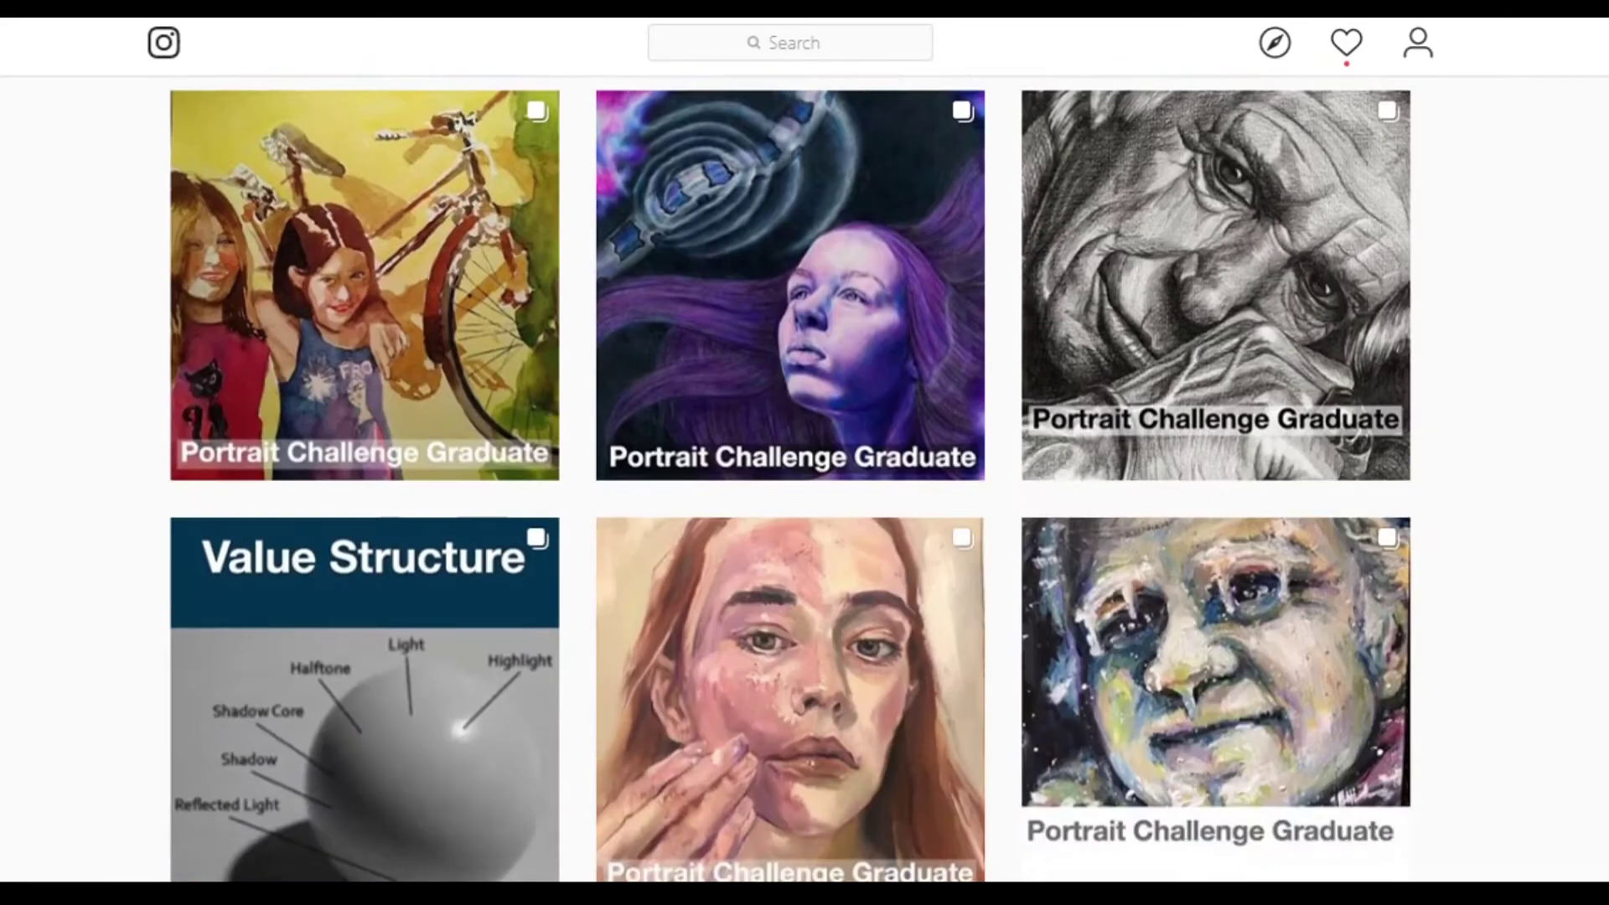
{"action": "scroll", "coordinate": [790, 477], "scroll_direction": "down", "scroll_amount": 6}
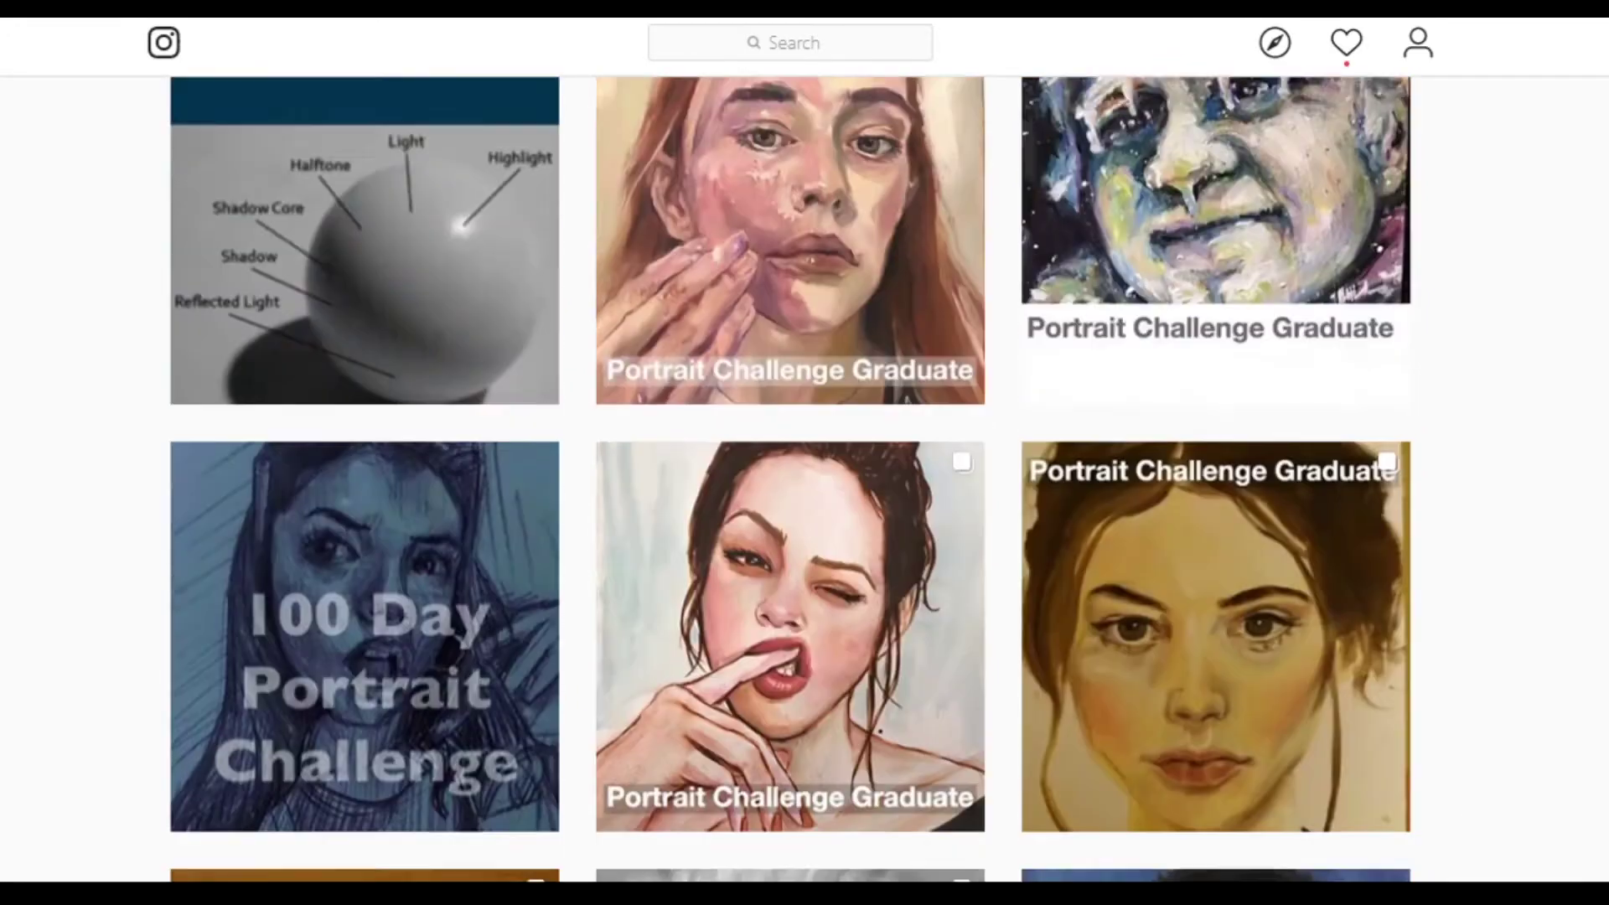
{"action": "scroll", "coordinate": [790, 478], "scroll_direction": "up", "scroll_amount": 20}
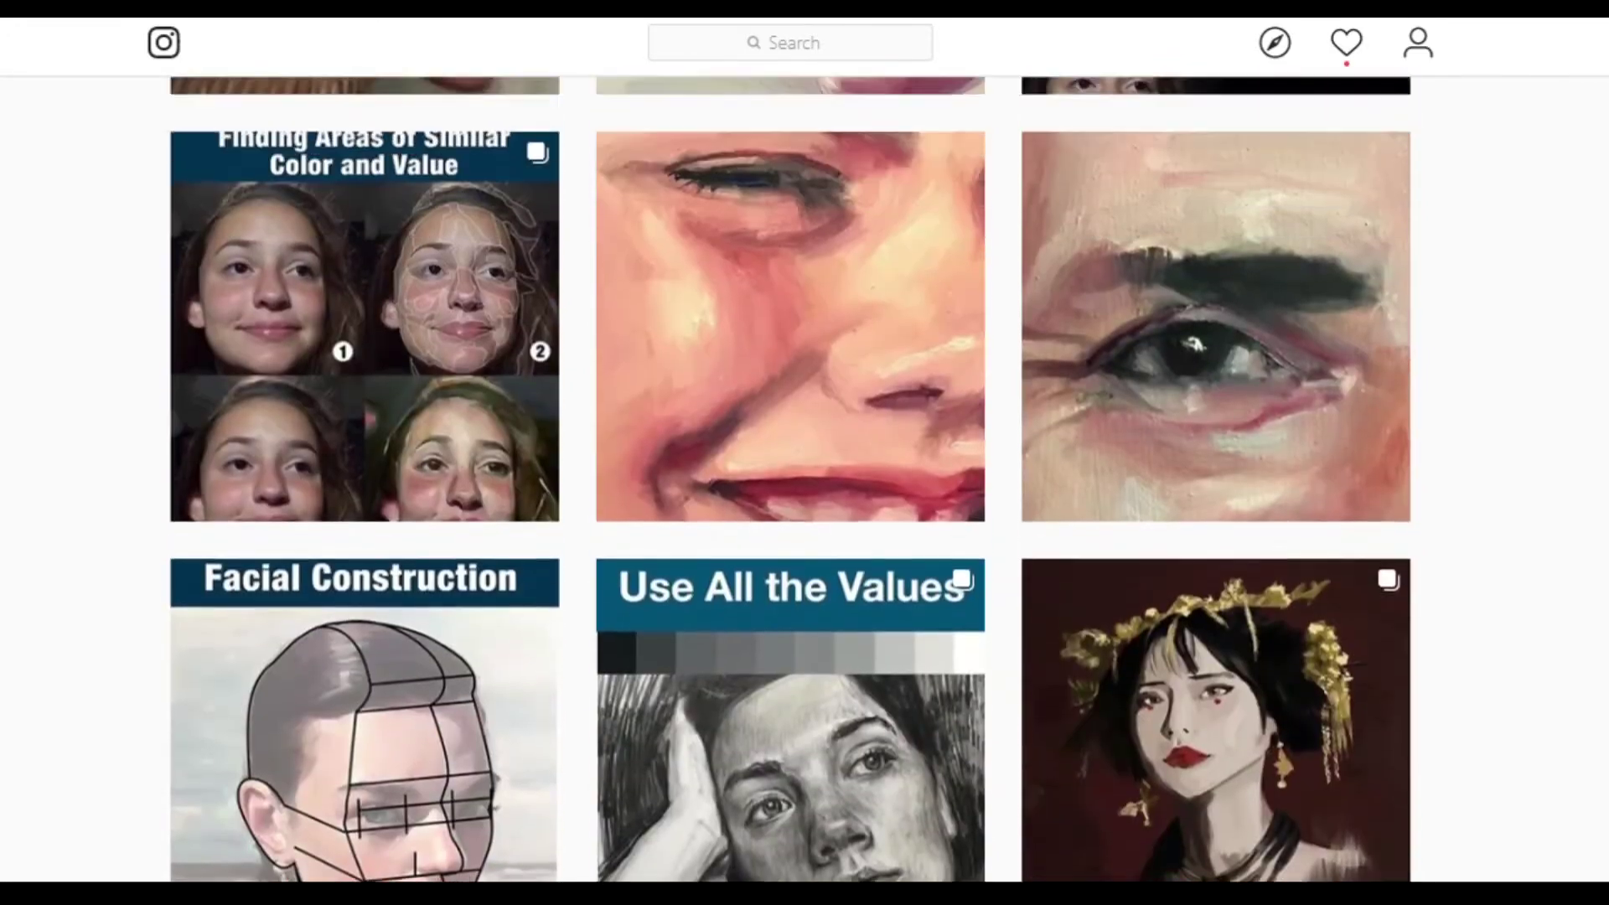
{"action": "scroll", "coordinate": [790, 478], "scroll_direction": "down", "scroll_amount": 9}
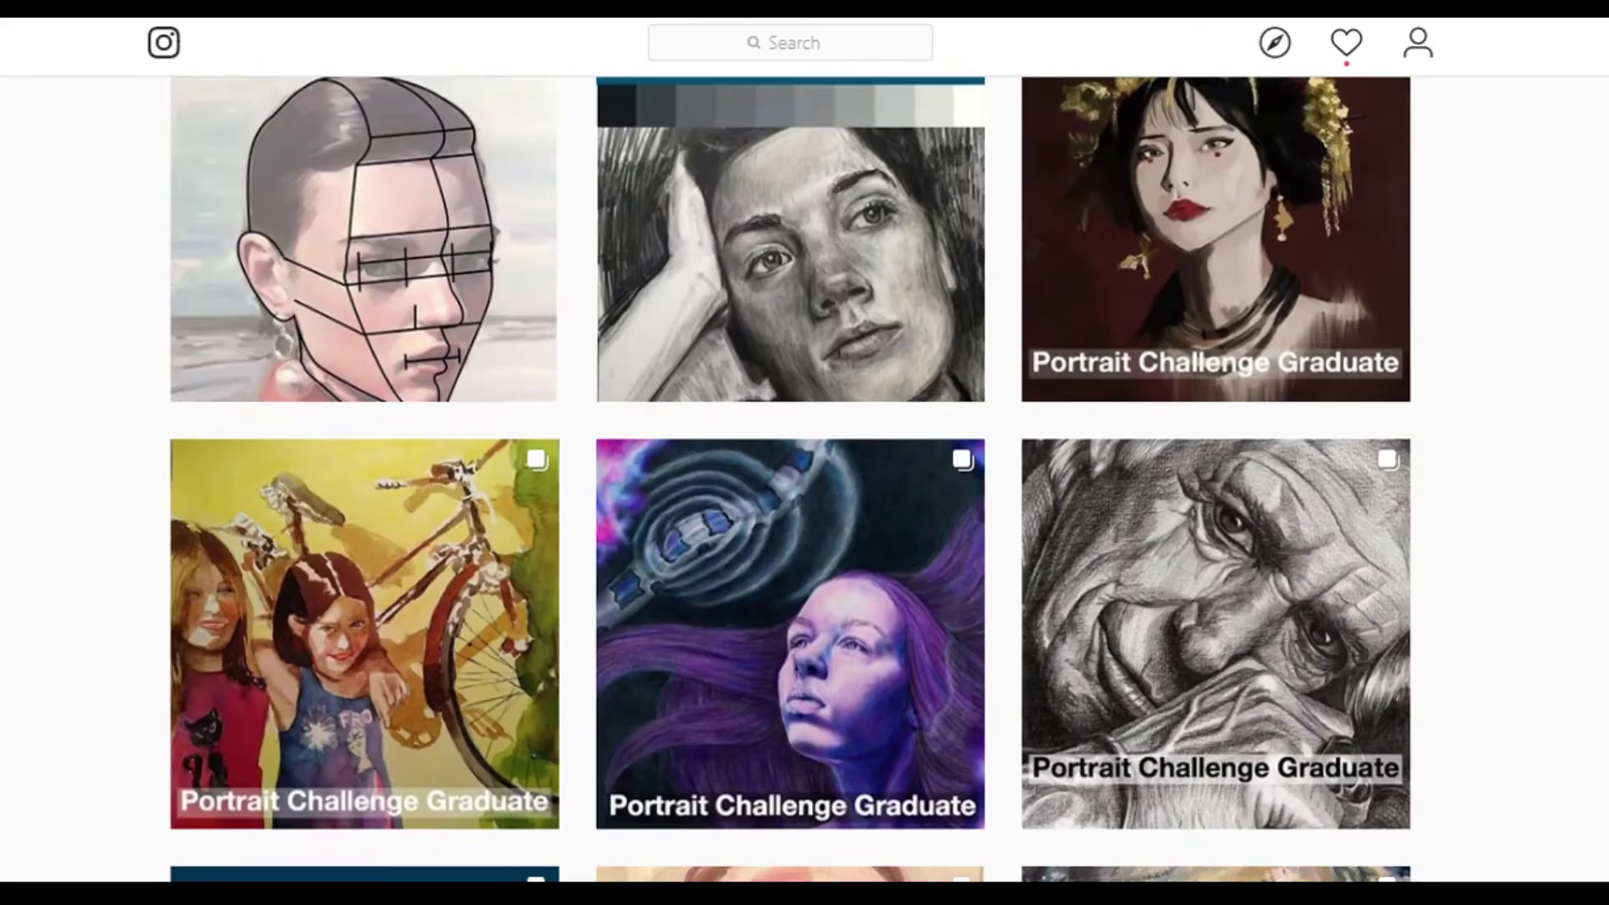
{"action": "scroll", "coordinate": [791, 478], "scroll_direction": "up", "scroll_amount": 10}
{"action": "scroll", "coordinate": [791, 477], "scroll_direction": "up", "scroll_amount": 4}
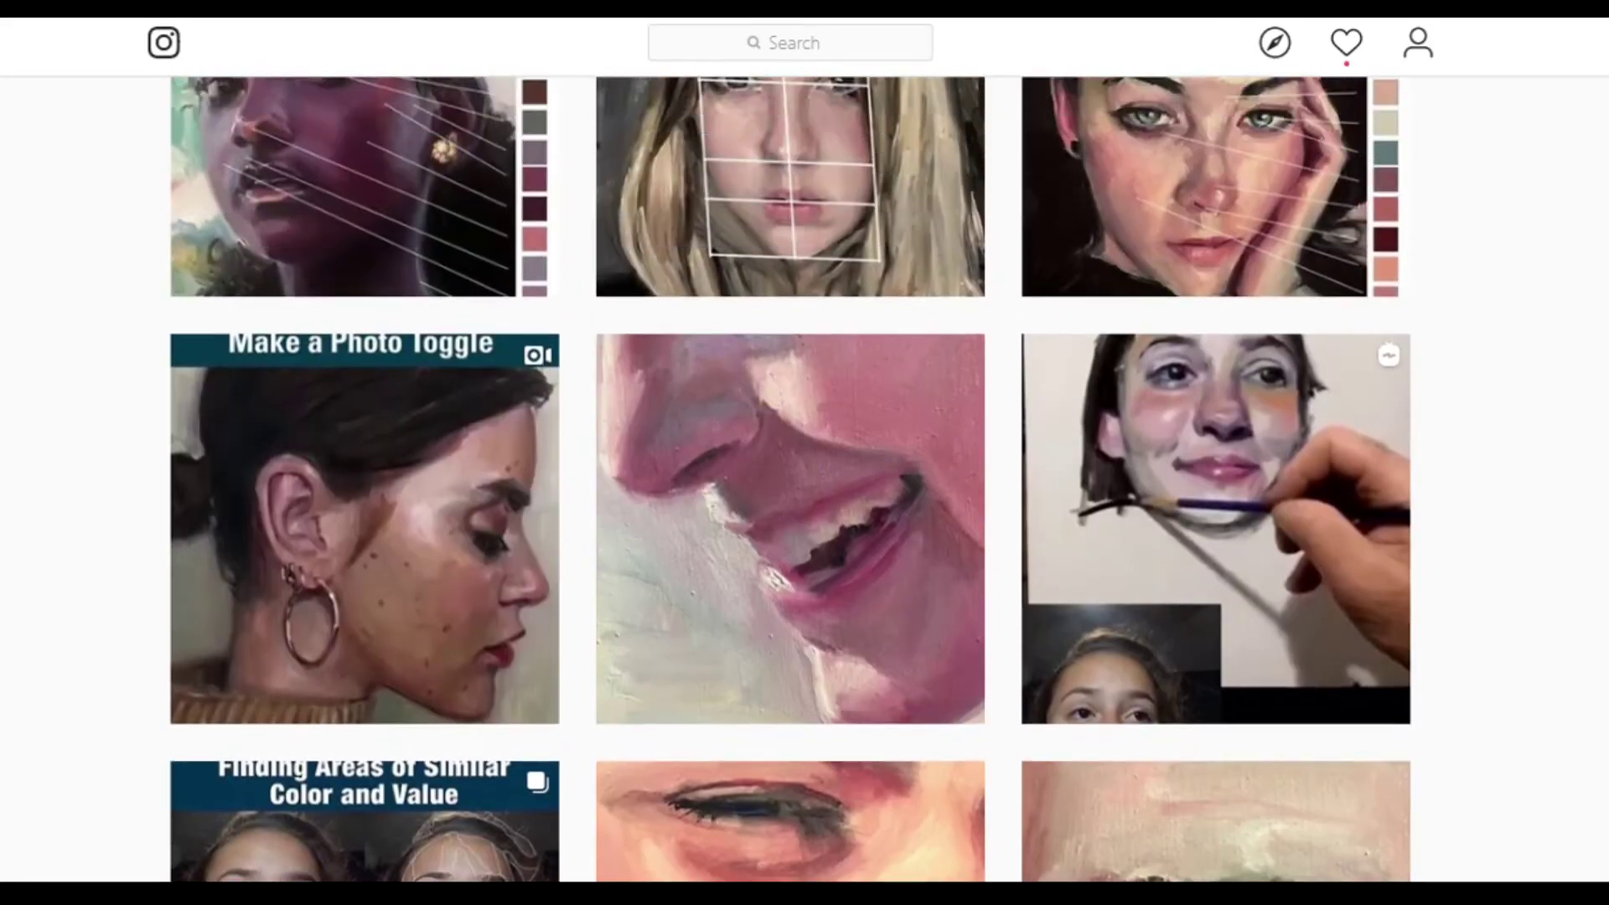
- View the "Make a Photo Toggle" post with its caption and return to the profile
{"action": "left_click", "coordinate": [370, 399]}
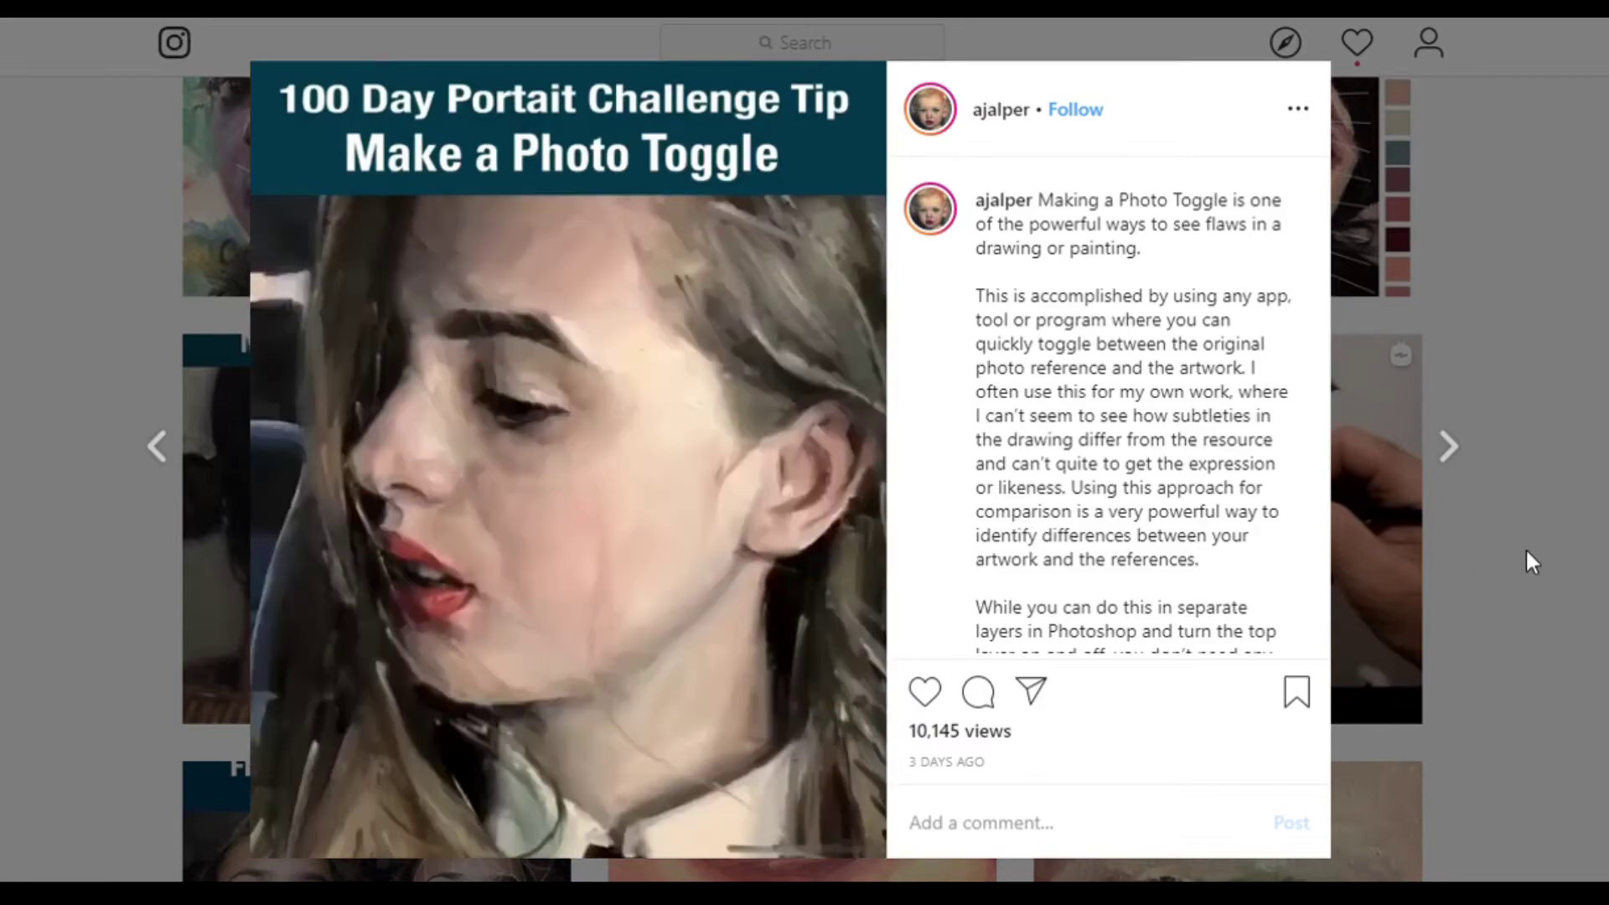
{"action": "left_click", "coordinate": [1526, 551]}
{"action": "scroll", "coordinate": [1526, 552], "scroll_direction": "up", "scroll_amount": 8}
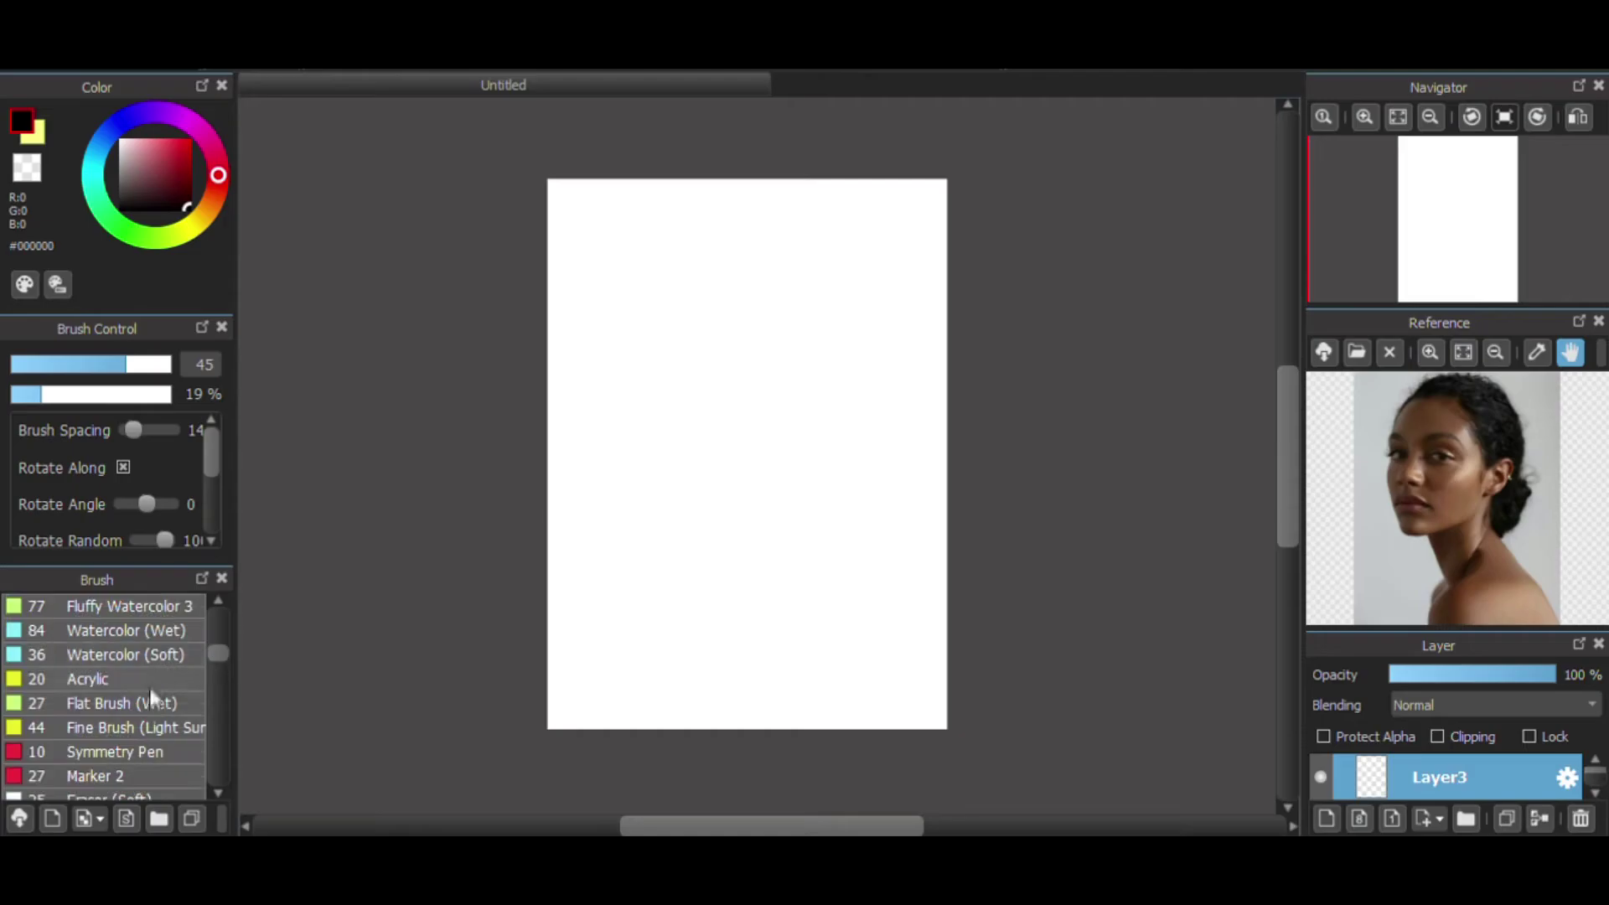
- Choose the "watercolor" brush from the brush list for sketching with black
{"action": "left_click", "coordinate": [159, 631]}
{"action": "left_click_drag", "start_coordinate": [664, 379], "coordinate": [705, 431]}
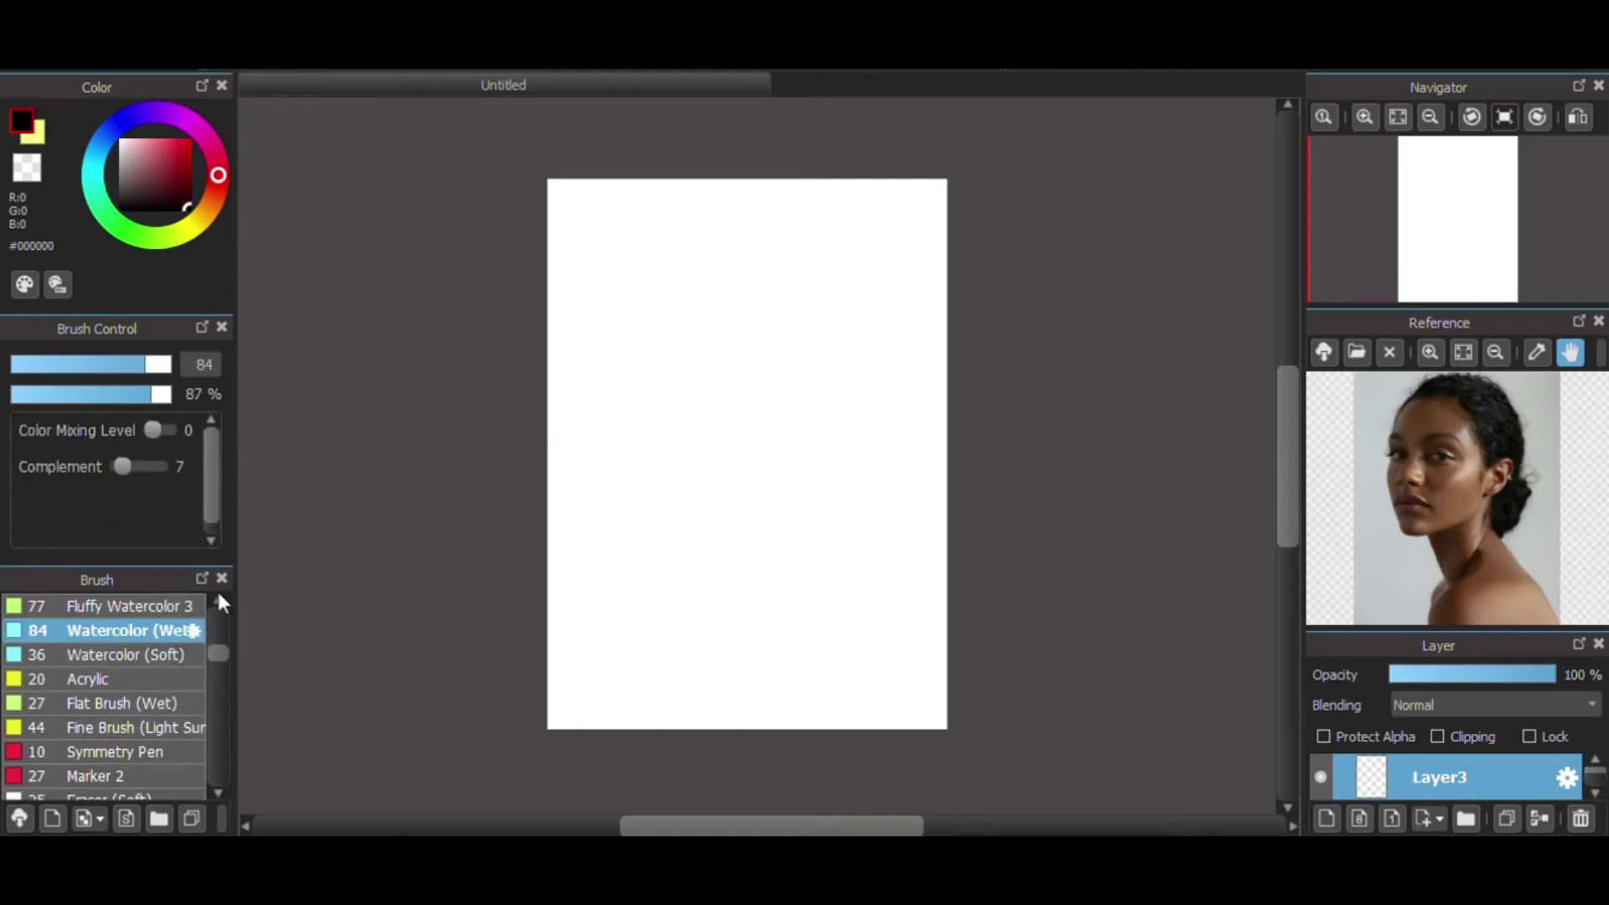
{"action": "scroll", "coordinate": [215, 603], "scroll_direction": "up", "scroll_amount": 4}
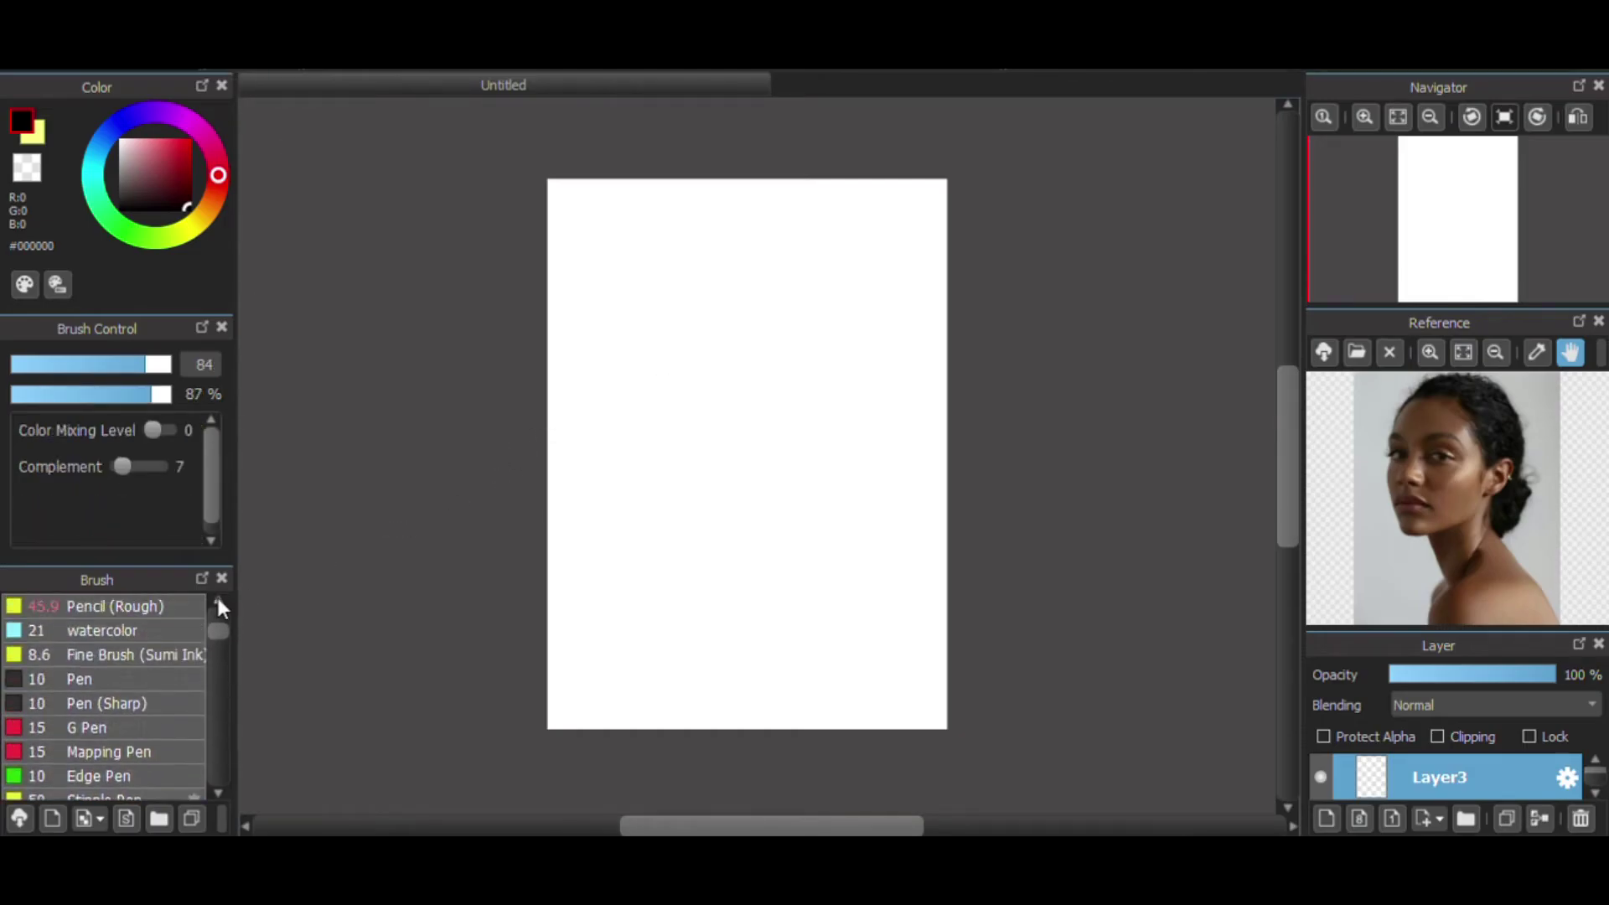
{"action": "left_click", "coordinate": [176, 652]}
{"action": "left_click", "coordinate": [109, 678]}
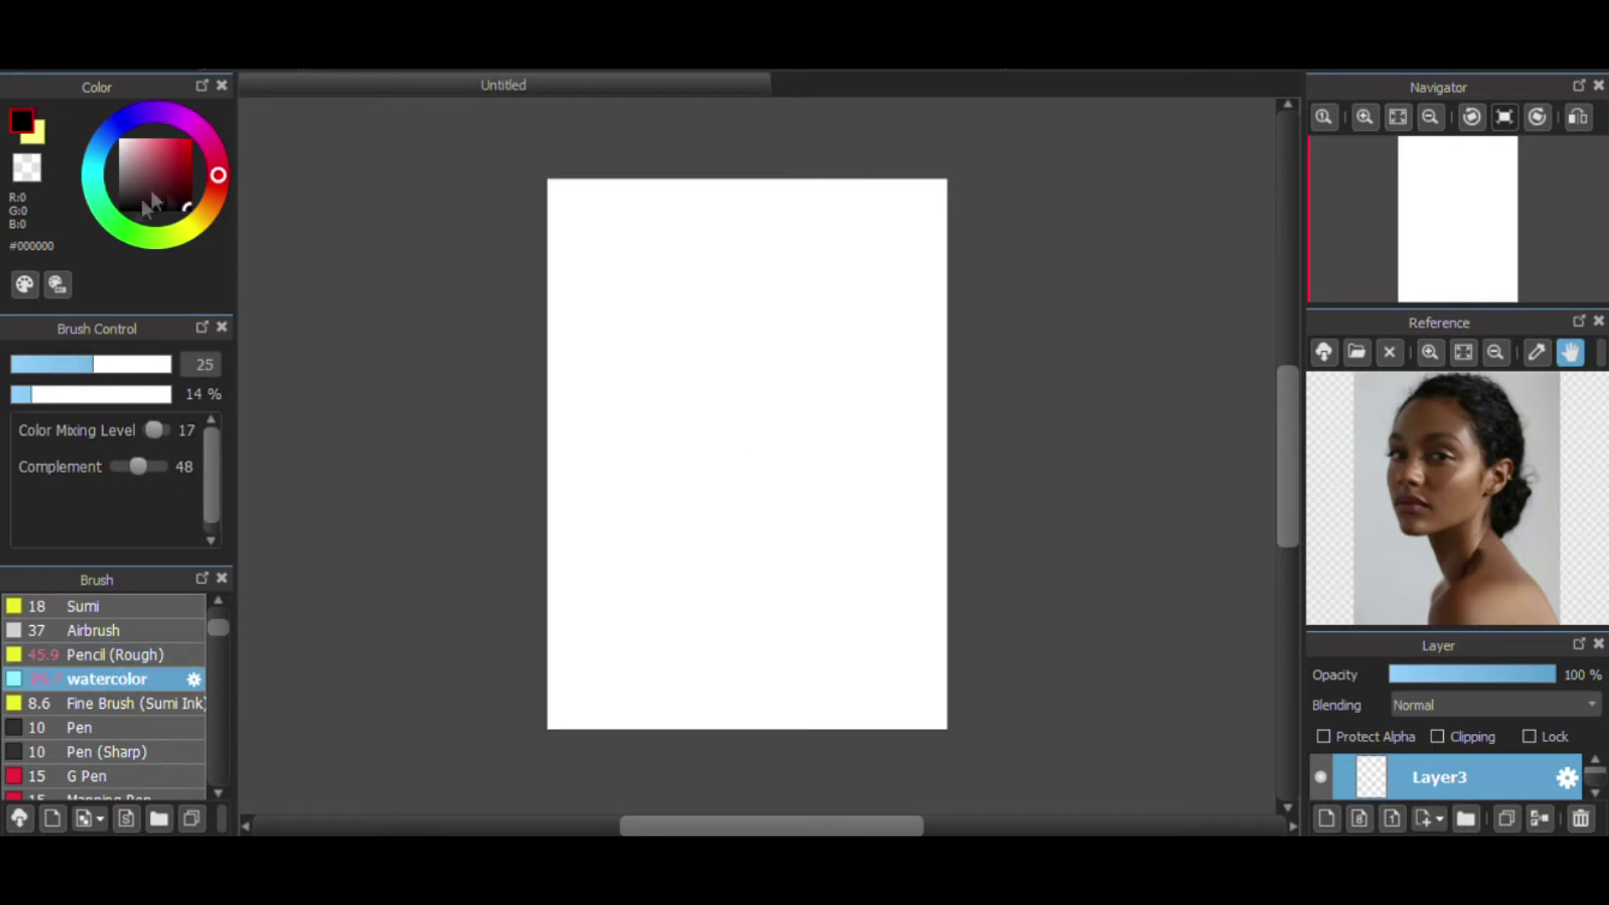
- Sketch the curved outline of the top and back of the head at brush size 41
{"action": "left_click", "coordinate": [1365, 118]}
{"action": "left_click_drag", "start_coordinate": [1445, 186], "coordinate": [1475, 221]}
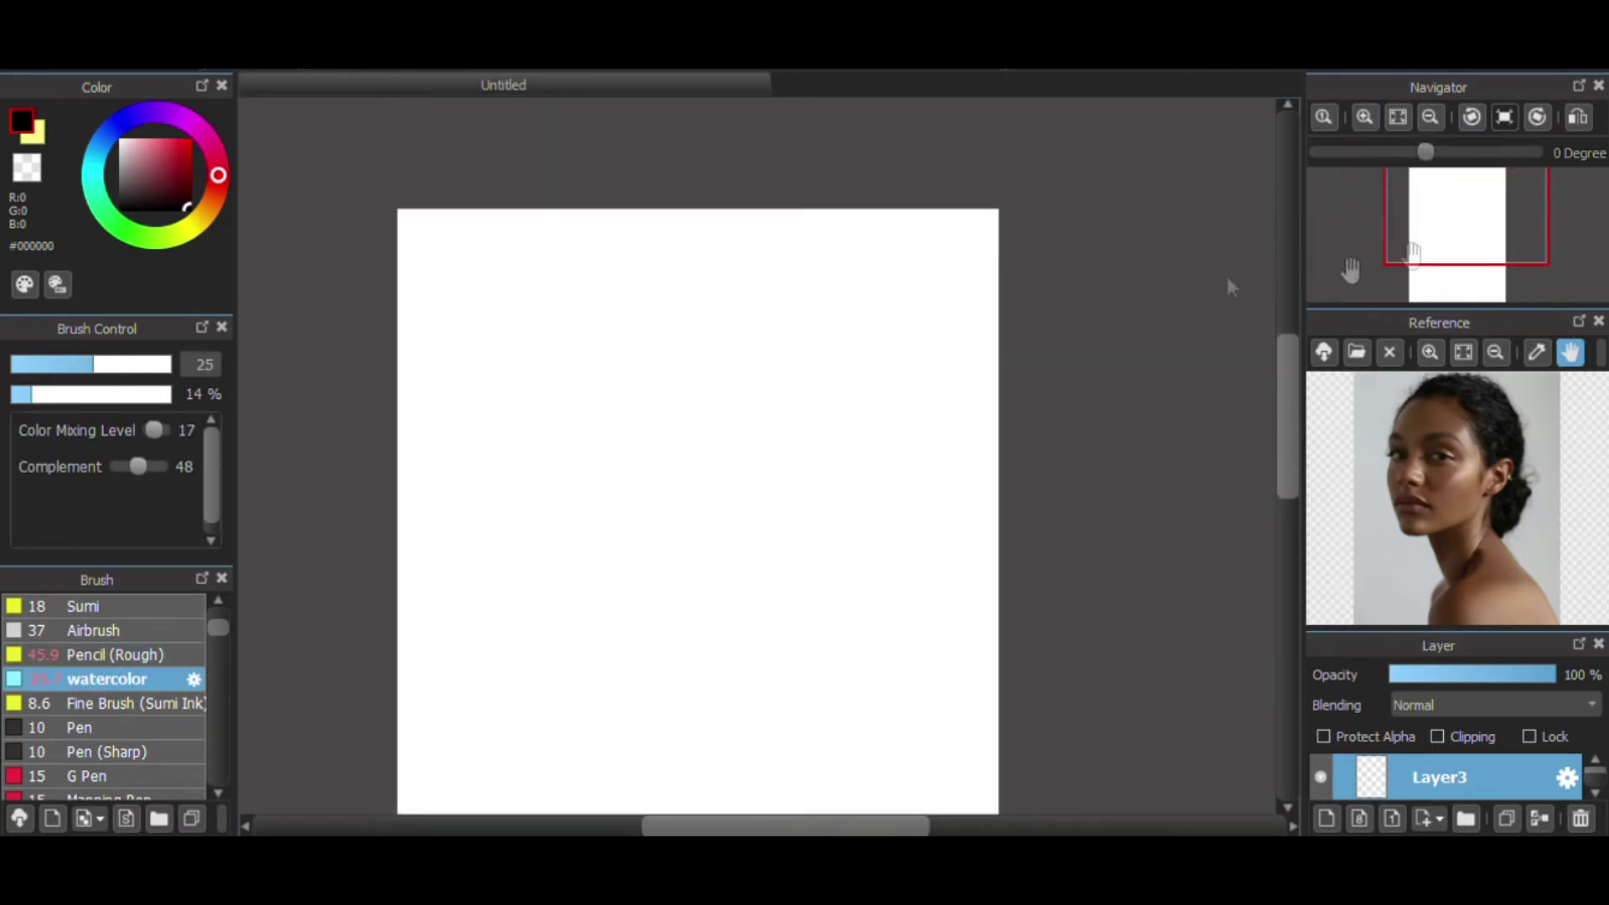
{"action": "left_click_drag", "start_coordinate": [1492, 281], "coordinate": [1469, 207]}
{"action": "left_click", "coordinate": [1434, 119]}
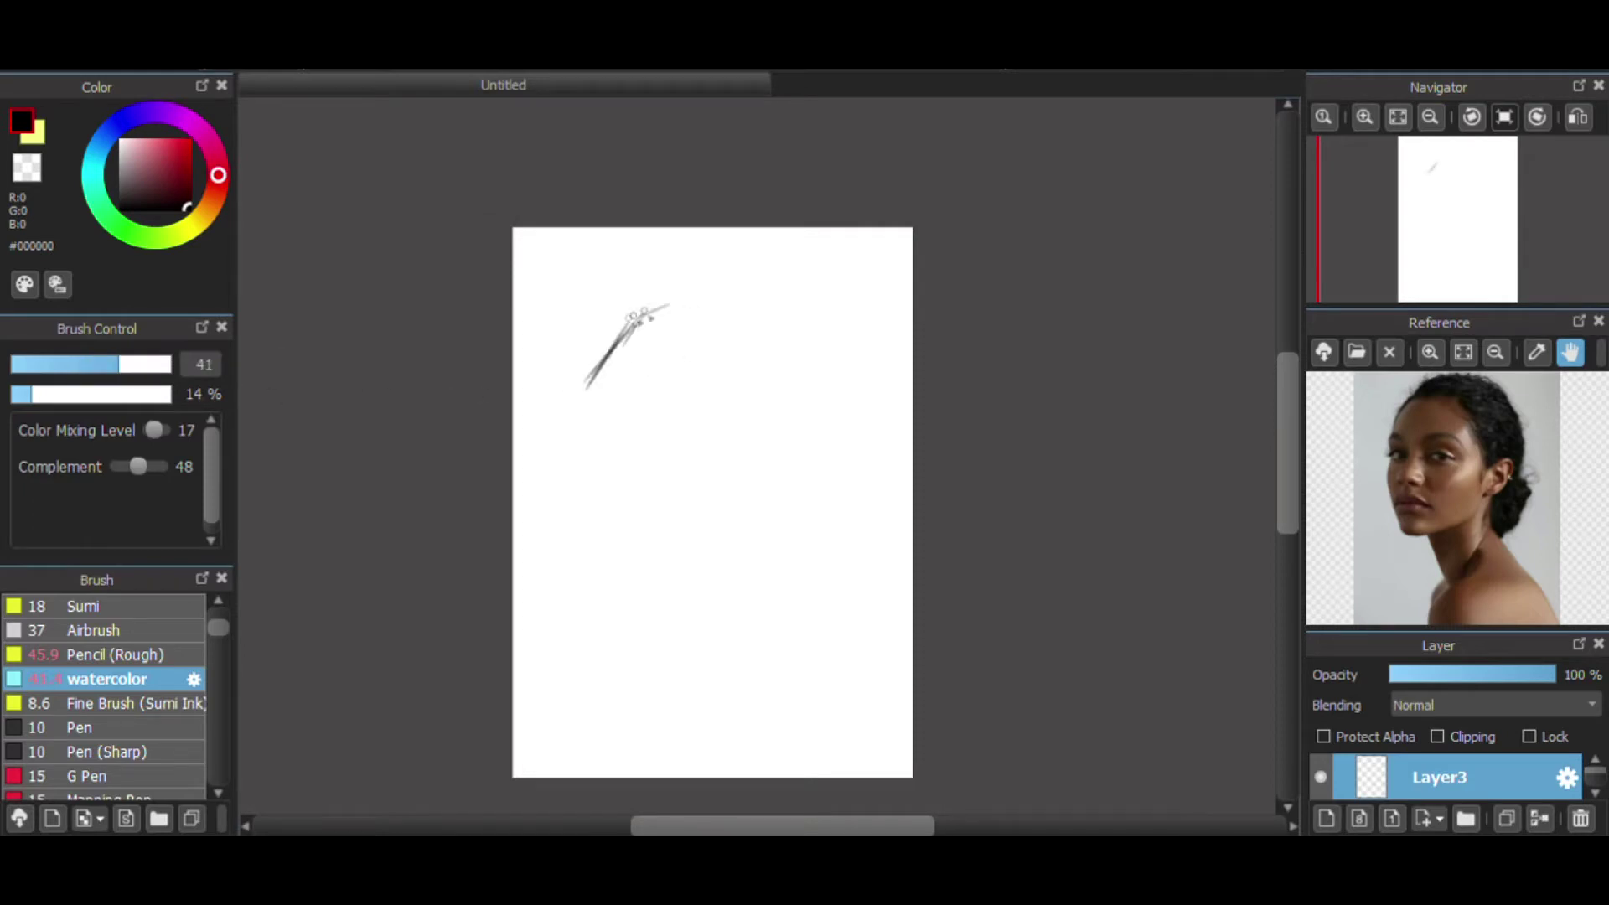
{"action": "mouse_move", "coordinate": [643, 312]}
{"action": "left_mouse_down"}
{"action": "mouse_move", "coordinate": [728, 300]}
{"action": "mouse_move", "coordinate": [806, 387]}
{"action": "left_mouse_up"}
{"action": "left_click_drag", "start_coordinate": [754, 299], "coordinate": [829, 392]}
{"action": "left_click_drag", "start_coordinate": [793, 327], "coordinate": [825, 406]}
{"action": "left_click_drag", "start_coordinate": [832, 404], "coordinate": [804, 497]}
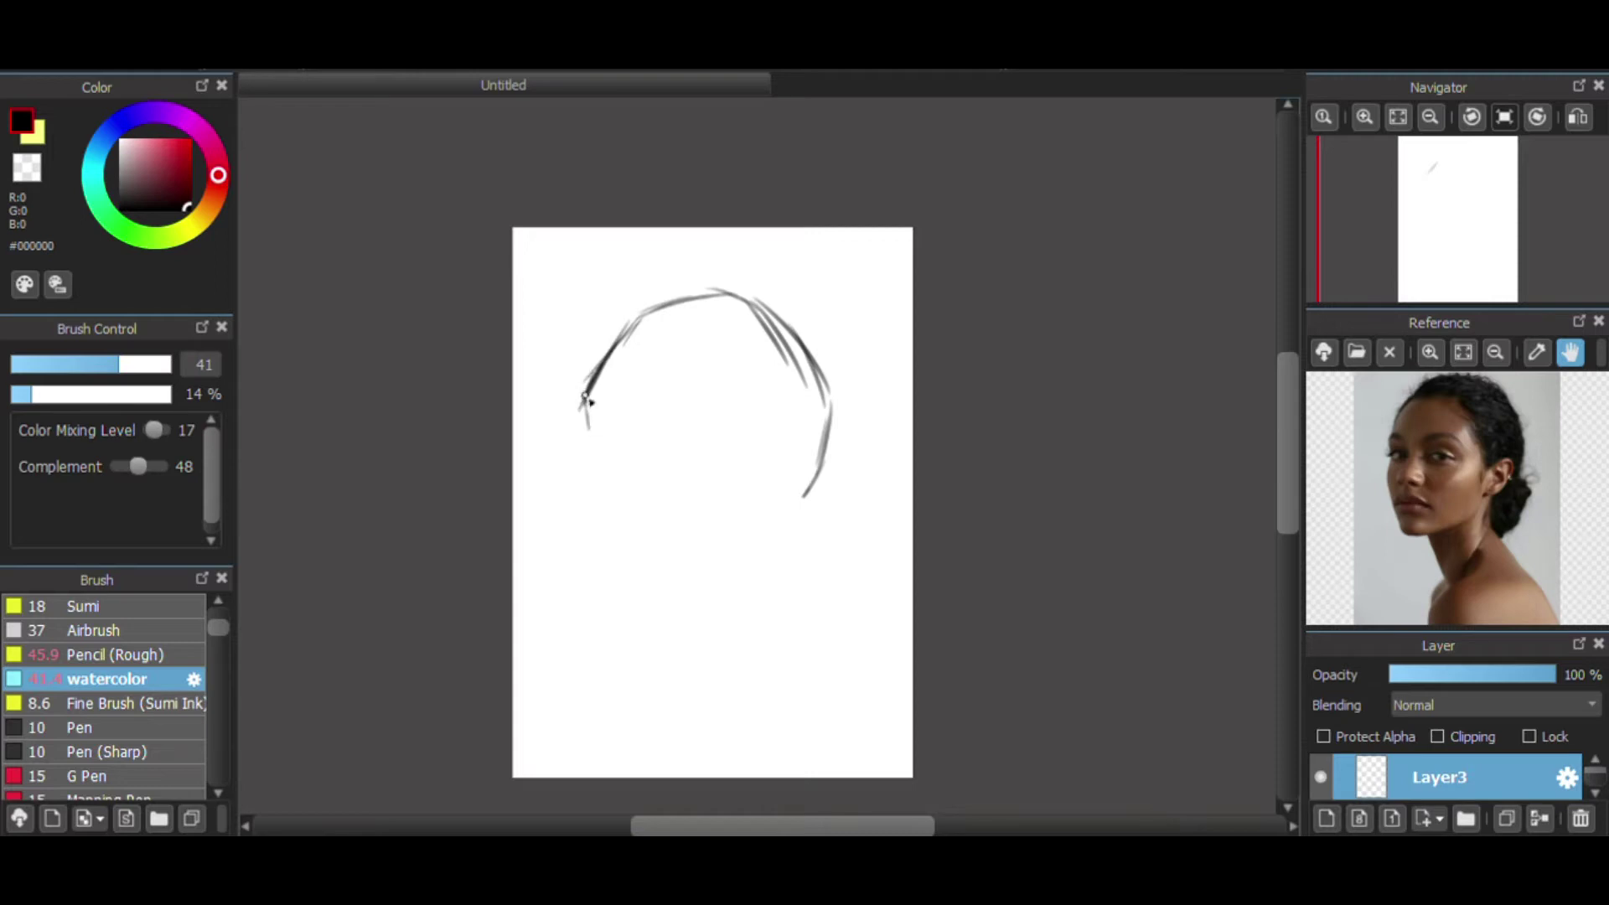
- Sketch the front of the face, the chin and the jawline up toward the ear
{"action": "mouse_move", "coordinate": [589, 417]}
{"action": "left_mouse_down"}
{"action": "mouse_move", "coordinate": [581, 501]}
{"action": "mouse_move", "coordinate": [571, 466]}
{"action": "mouse_move", "coordinate": [579, 498]}
{"action": "mouse_move", "coordinate": [565, 482]}
{"action": "mouse_move", "coordinate": [599, 599]}
{"action": "mouse_move", "coordinate": [669, 611]}
{"action": "left_mouse_up"}
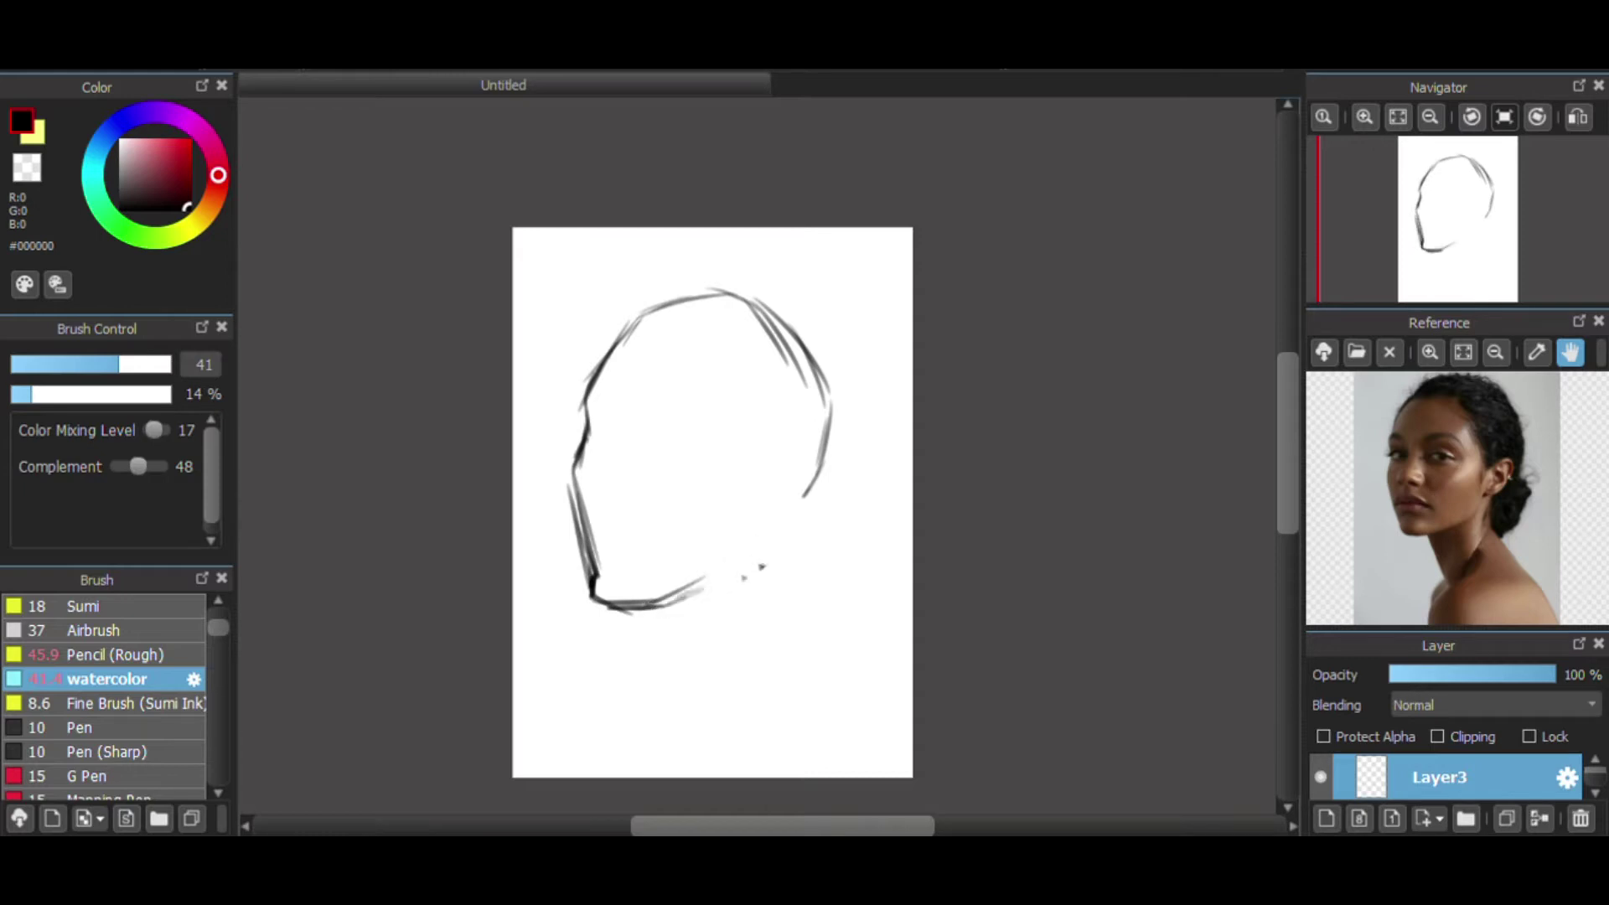
{"action": "left_click_drag", "start_coordinate": [755, 564], "coordinate": [671, 605]}
{"action": "left_click_drag", "start_coordinate": [782, 469], "coordinate": [760, 566]}
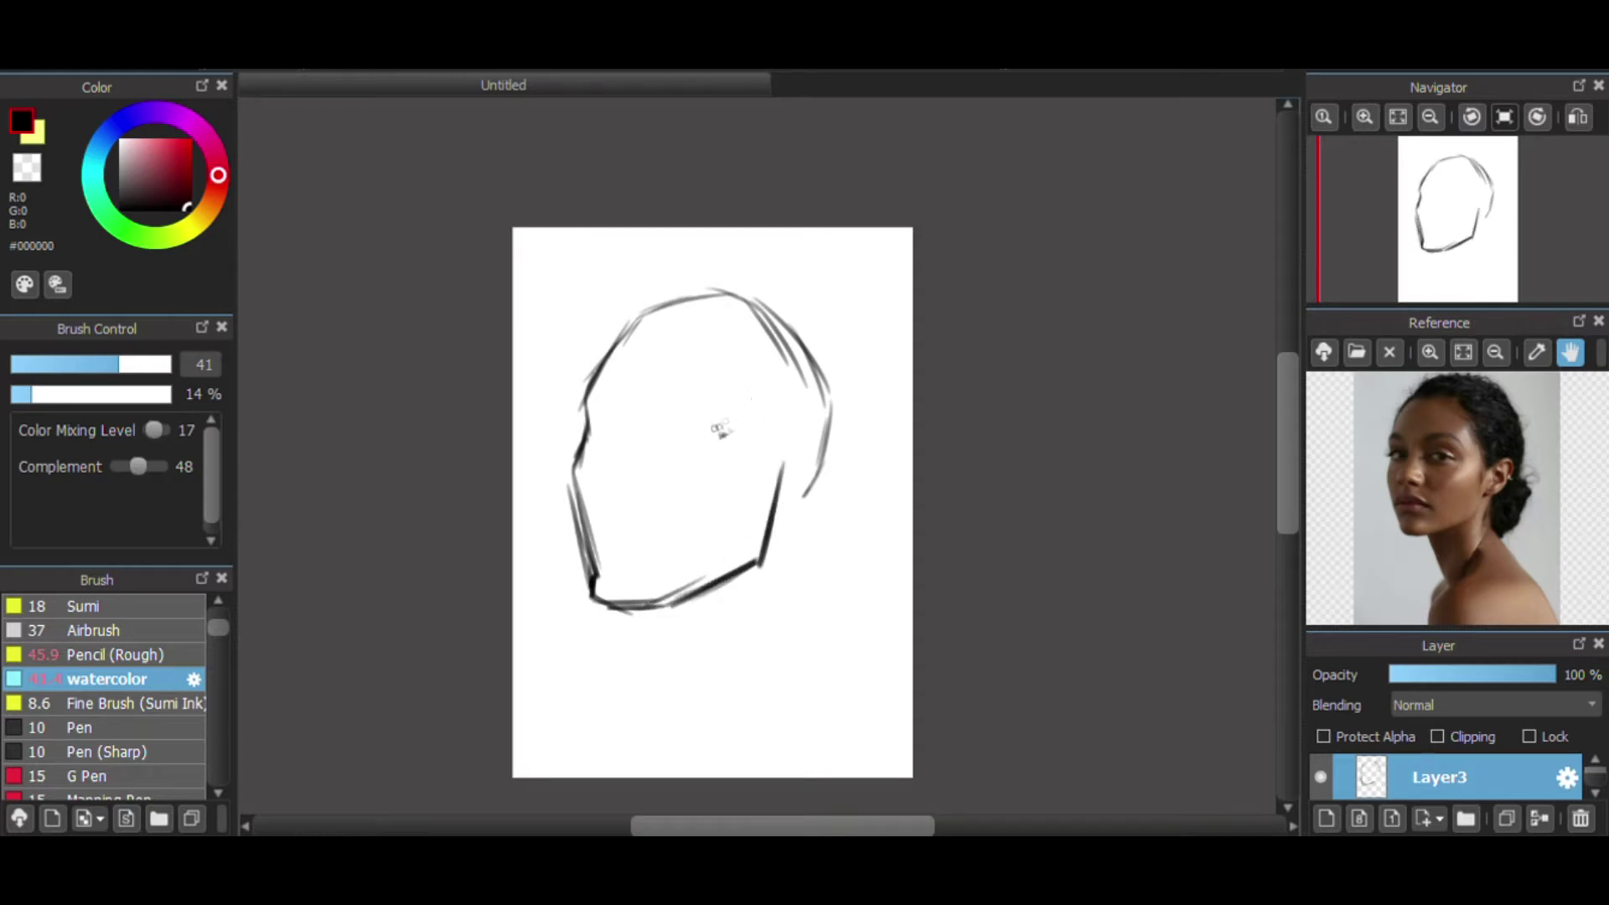
- Sketch the hairline from the temple across the forehead, with a parting line above it
{"action": "left_click_drag", "start_coordinate": [711, 359], "coordinate": [788, 495]}
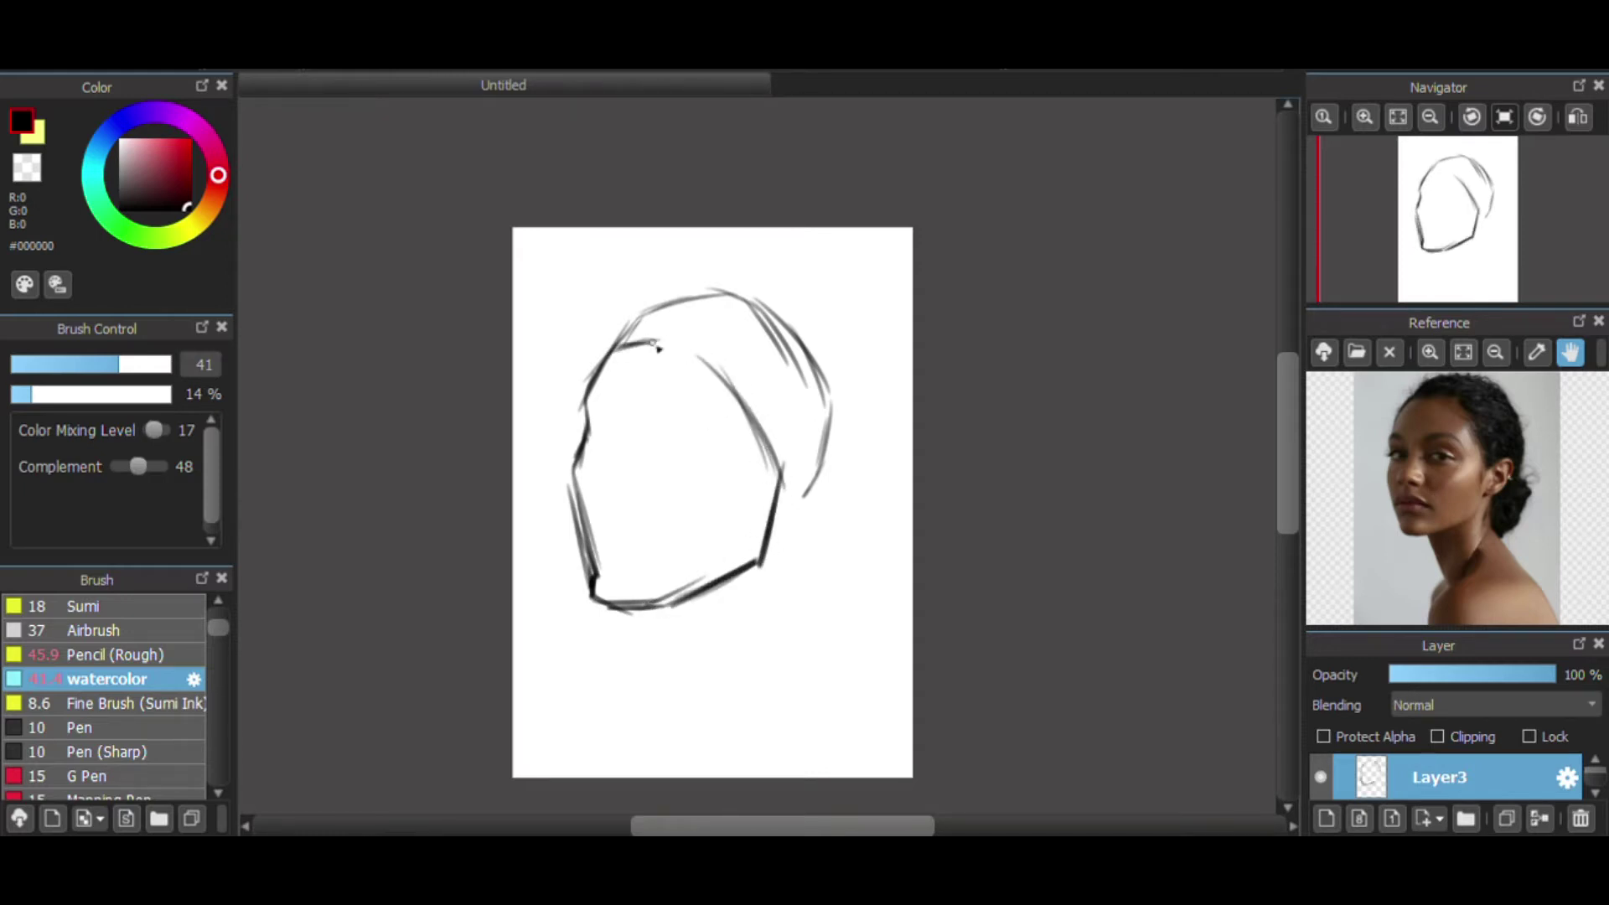
{"action": "left_click_drag", "start_coordinate": [731, 311], "coordinate": [689, 352]}
{"action": "left_click_drag", "start_coordinate": [689, 354], "coordinate": [736, 366]}
{"action": "left_click_drag", "start_coordinate": [629, 327], "coordinate": [580, 394]}
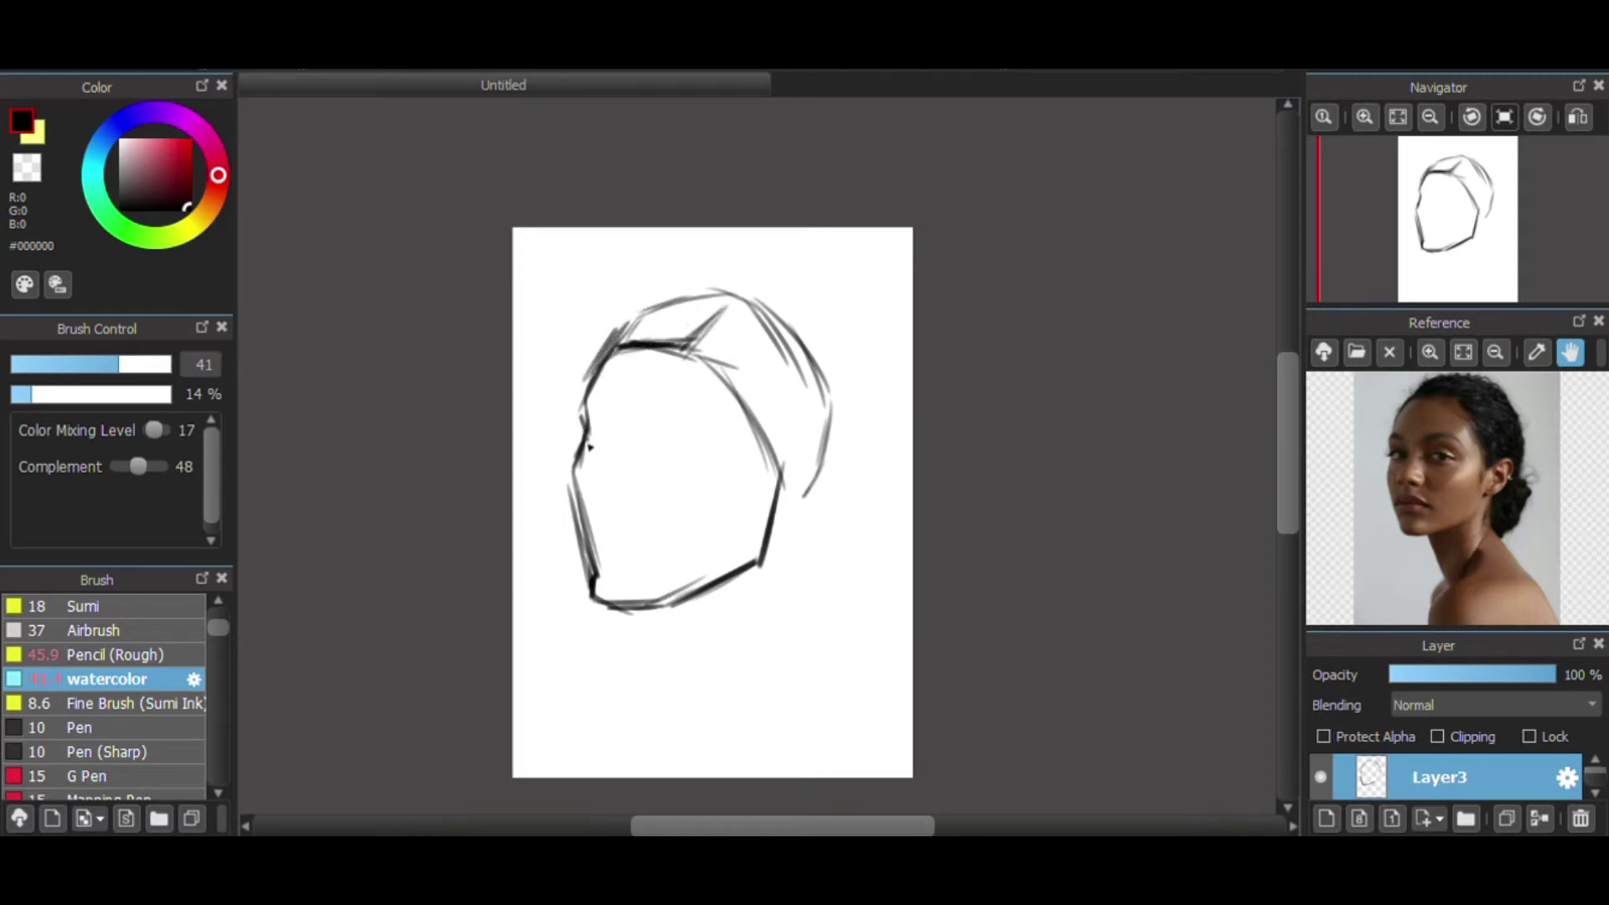
- Add a horizontal eye line and a vertical centre line to the face, and darken the jawline
{"action": "left_click_drag", "start_coordinate": [577, 445], "coordinate": [712, 438]}
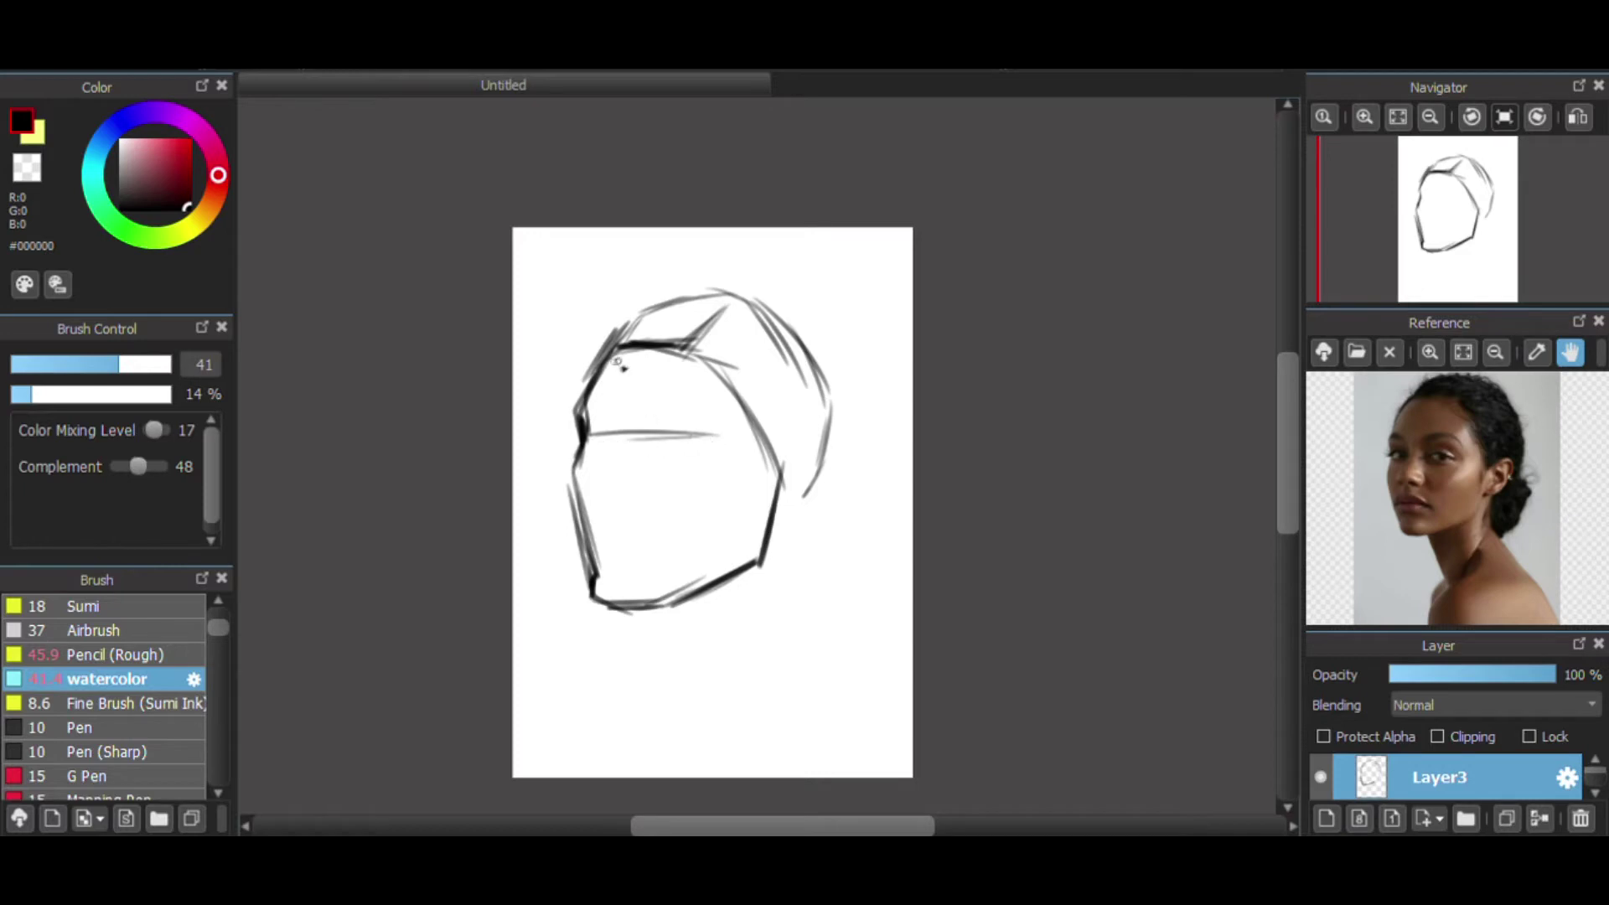
{"action": "mouse_move", "coordinate": [635, 373]}
{"action": "left_mouse_down"}
{"action": "mouse_move", "coordinate": [612, 593]}
{"action": "mouse_move", "coordinate": [573, 488]}
{"action": "left_mouse_up"}
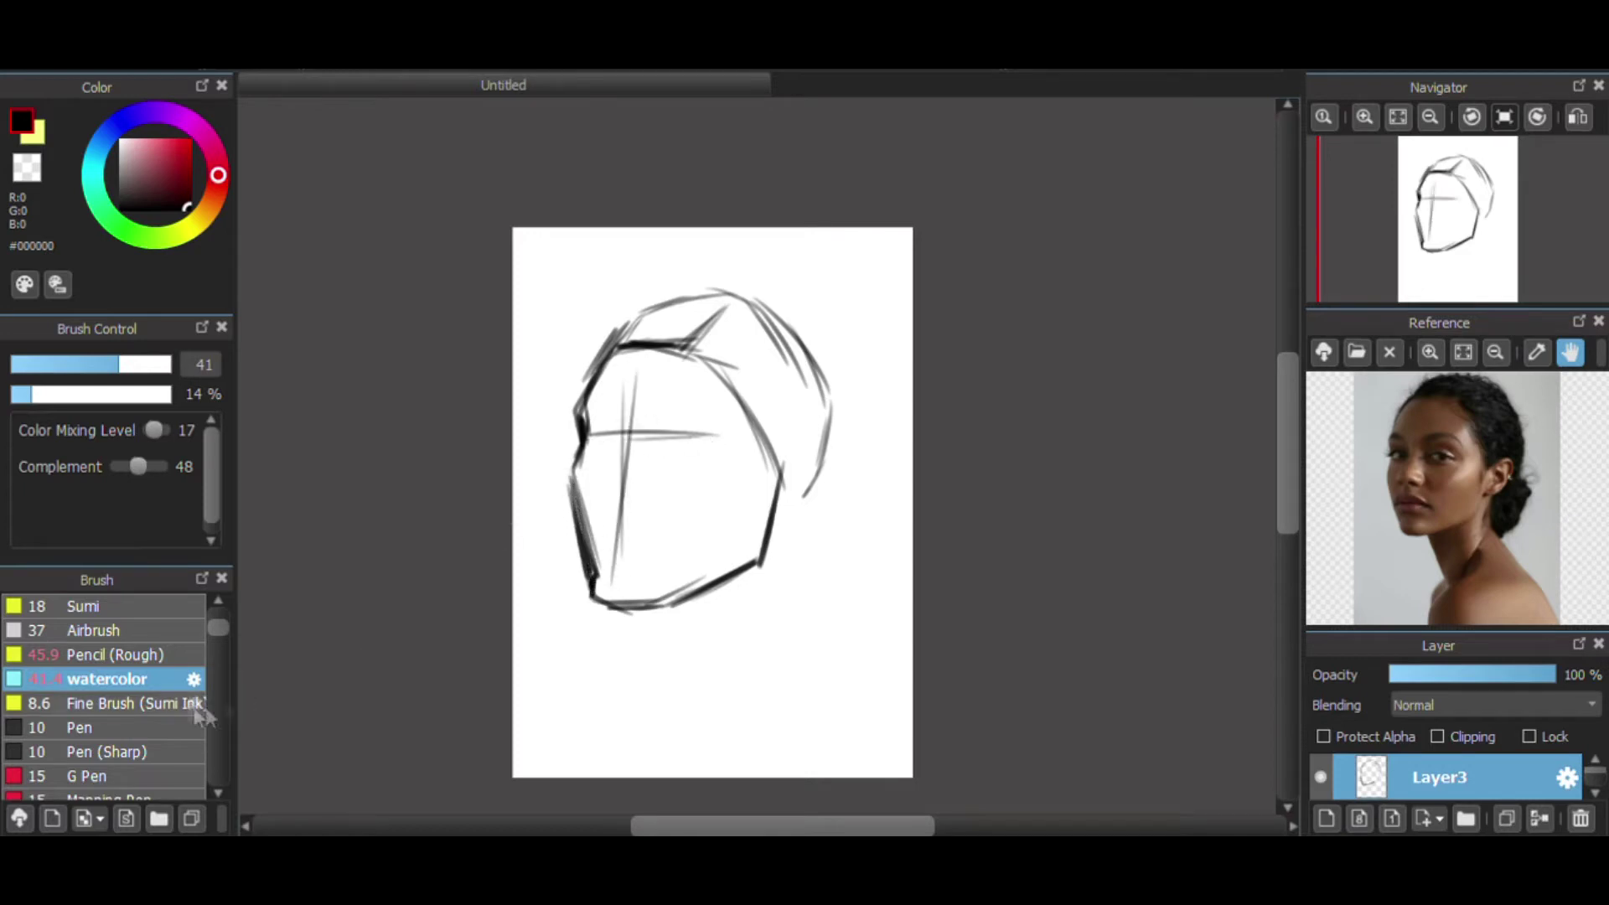
{"action": "left_click_drag", "start_coordinate": [662, 603], "coordinate": [763, 567]}
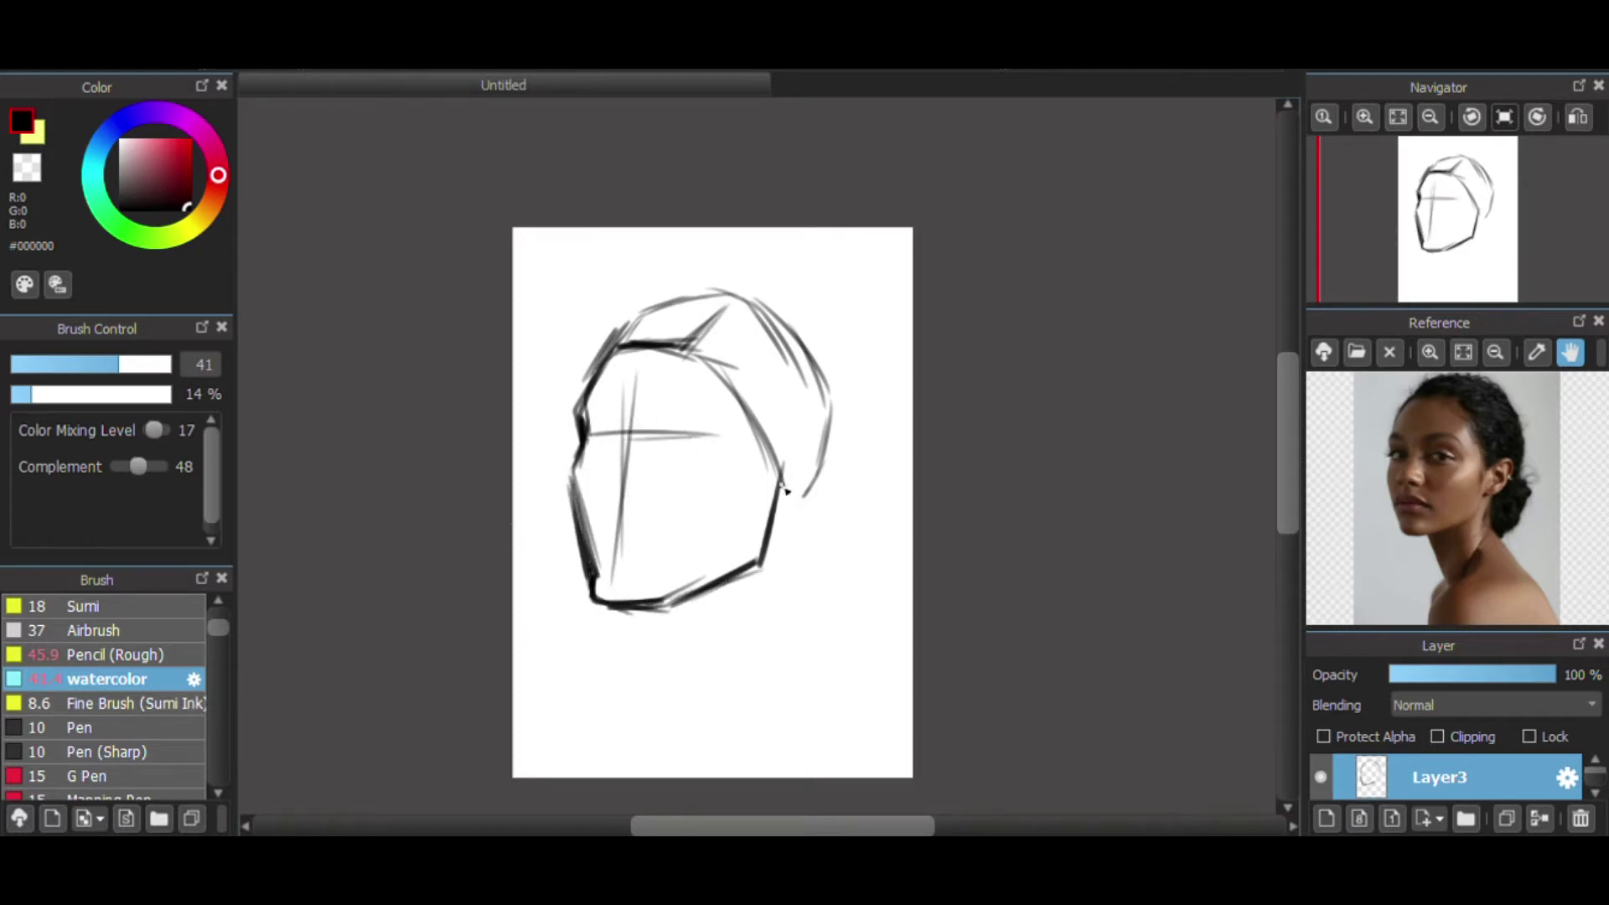
- Draw the ear and a bolder outer contour of the hair with a low bun behind it
{"action": "mouse_move", "coordinate": [823, 461]}
{"action": "left_mouse_down"}
{"action": "mouse_move", "coordinate": [790, 514]}
{"action": "mouse_move", "coordinate": [811, 529]}
{"action": "mouse_move", "coordinate": [764, 533]}
{"action": "left_mouse_up"}
{"action": "left_click_drag", "start_coordinate": [779, 473], "coordinate": [825, 459]}
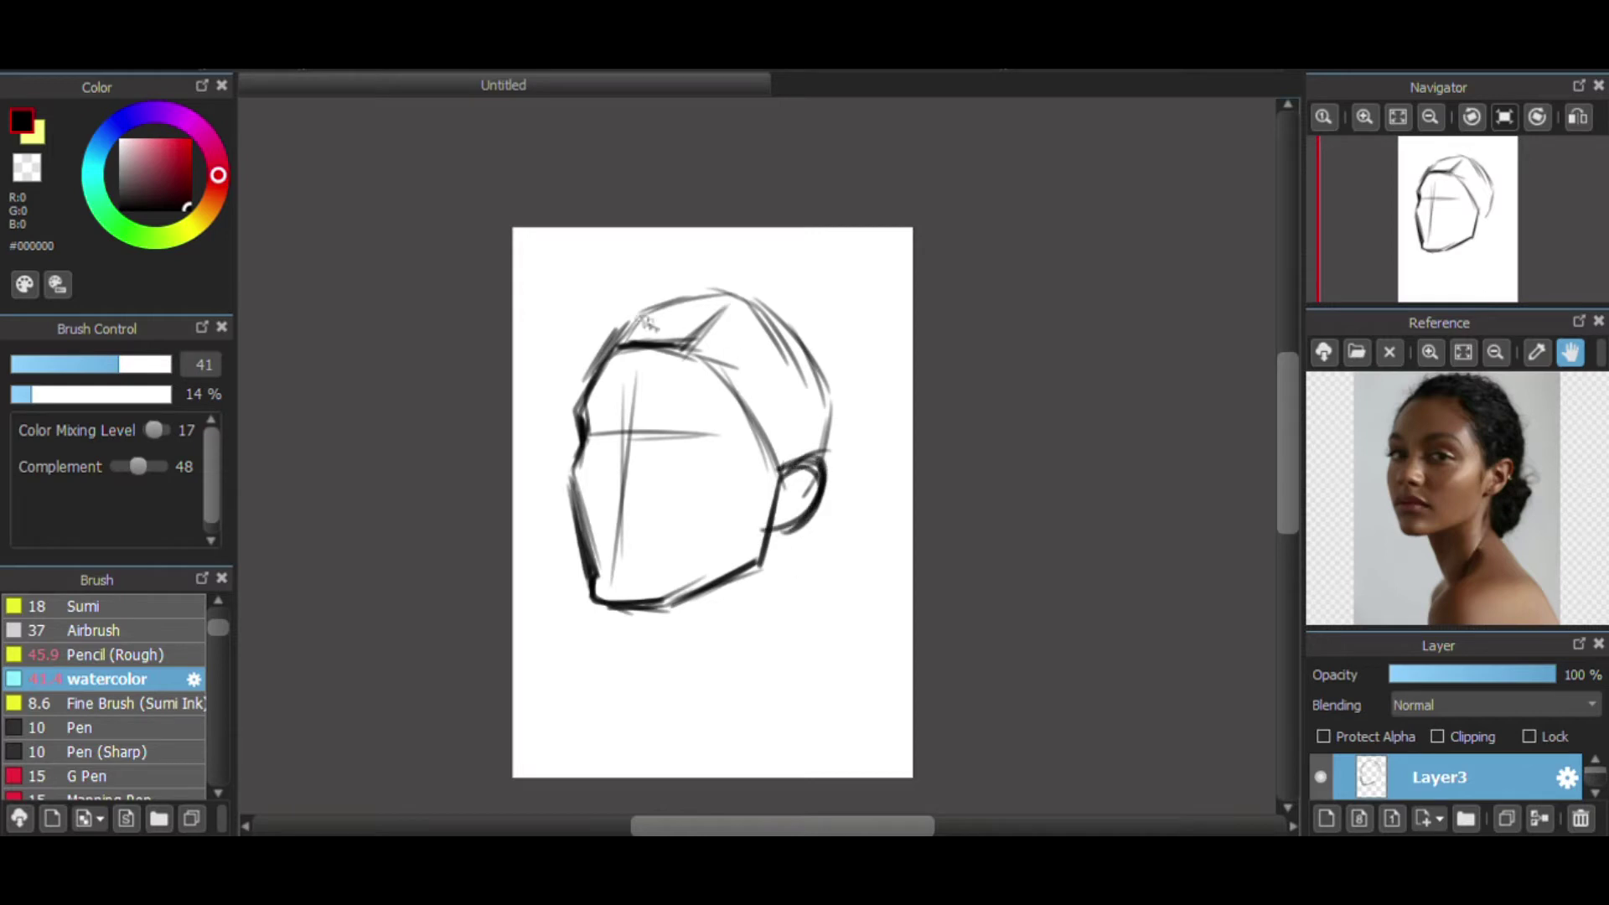
{"action": "mouse_move", "coordinate": [674, 292]}
{"action": "left_mouse_down"}
{"action": "mouse_move", "coordinate": [611, 350]}
{"action": "mouse_move", "coordinate": [712, 286]}
{"action": "left_mouse_up"}
{"action": "mouse_move", "coordinate": [610, 351]}
{"action": "left_mouse_down"}
{"action": "mouse_move", "coordinate": [695, 276]}
{"action": "mouse_move", "coordinate": [788, 301]}
{"action": "mouse_move", "coordinate": [825, 477]}
{"action": "left_mouse_up"}
{"action": "mouse_move", "coordinate": [834, 364]}
{"action": "left_mouse_down"}
{"action": "mouse_move", "coordinate": [825, 516]}
{"action": "mouse_move", "coordinate": [857, 522]}
{"action": "mouse_move", "coordinate": [796, 592]}
{"action": "left_mouse_up"}
- Sketch the front and back of the neck and the sloping shoulder lines beneath the head
{"action": "mouse_move", "coordinate": [786, 529]}
{"action": "left_mouse_down"}
{"action": "mouse_move", "coordinate": [779, 622]}
{"action": "mouse_move", "coordinate": [736, 689]}
{"action": "left_mouse_up"}
{"action": "left_click_drag", "start_coordinate": [658, 605], "coordinate": [742, 736]}
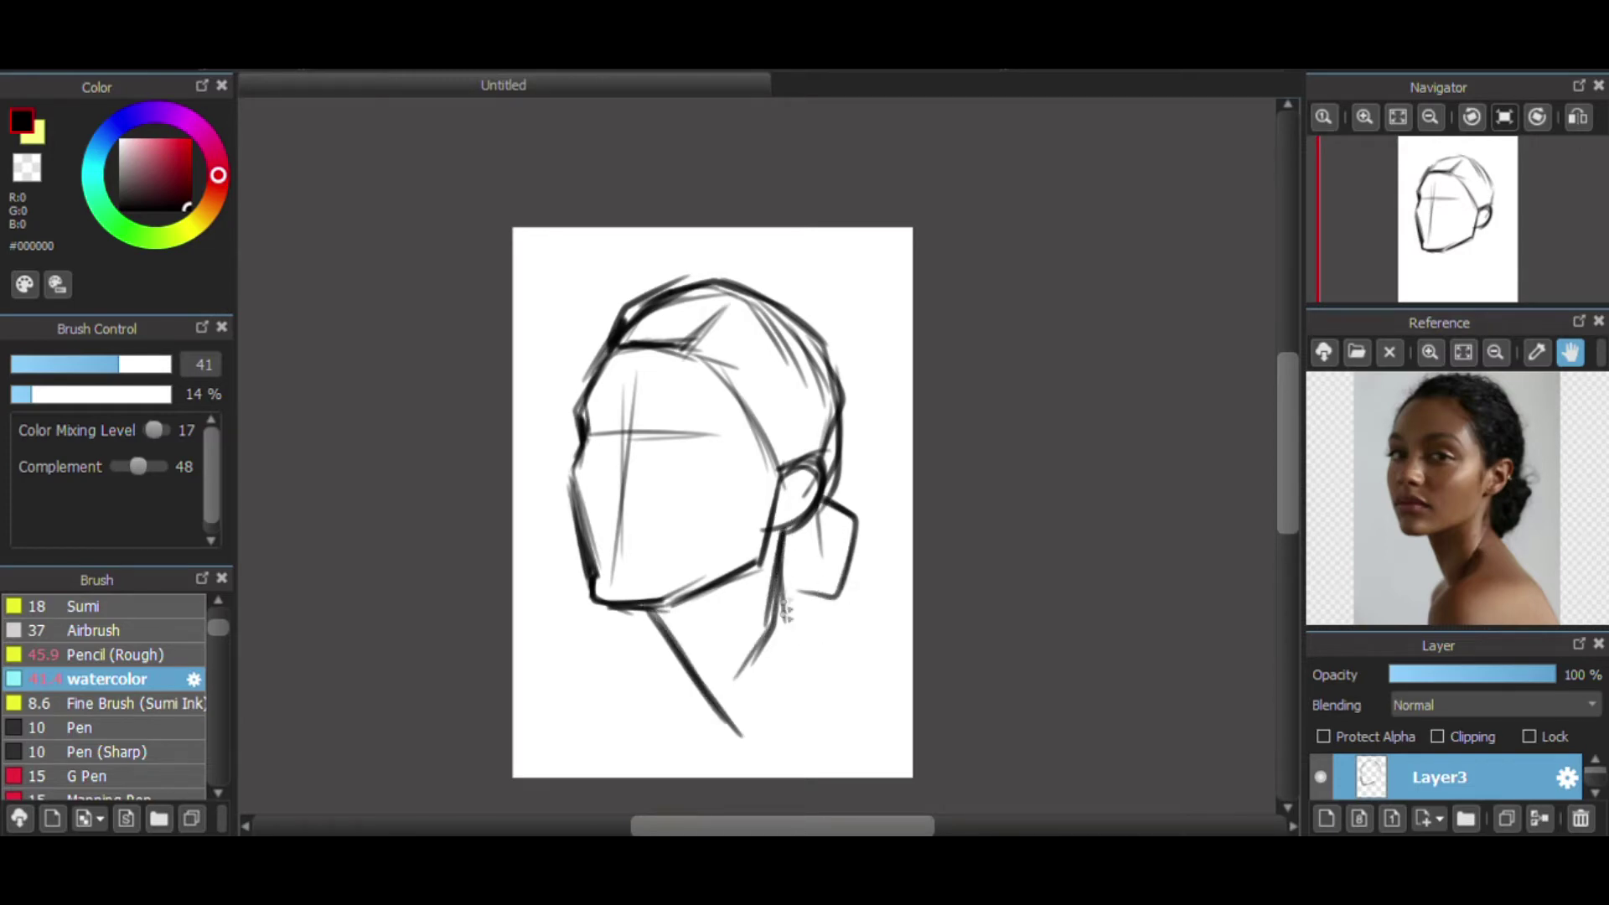
{"action": "mouse_move", "coordinate": [784, 549]}
{"action": "left_mouse_down"}
{"action": "mouse_move", "coordinate": [803, 633]}
{"action": "mouse_move", "coordinate": [746, 731]}
{"action": "left_mouse_up"}
{"action": "left_click_drag", "start_coordinate": [796, 625], "coordinate": [905, 742]}
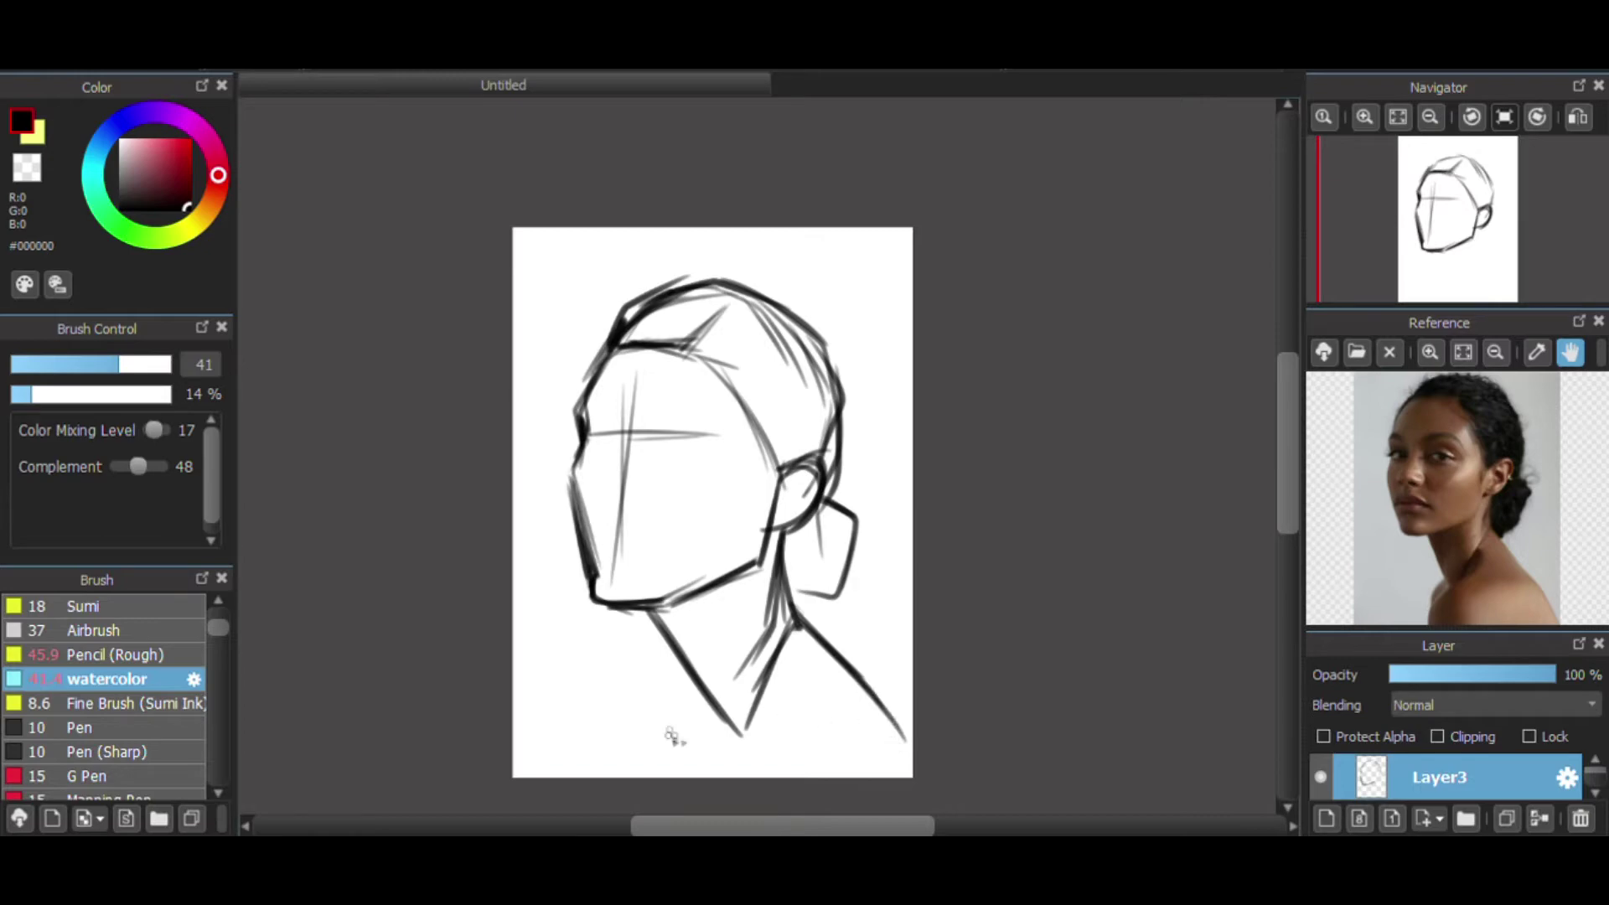
{"action": "left_click_drag", "start_coordinate": [662, 643], "coordinate": [771, 776]}
{"action": "left_click_drag", "start_coordinate": [722, 717], "coordinate": [681, 775]}
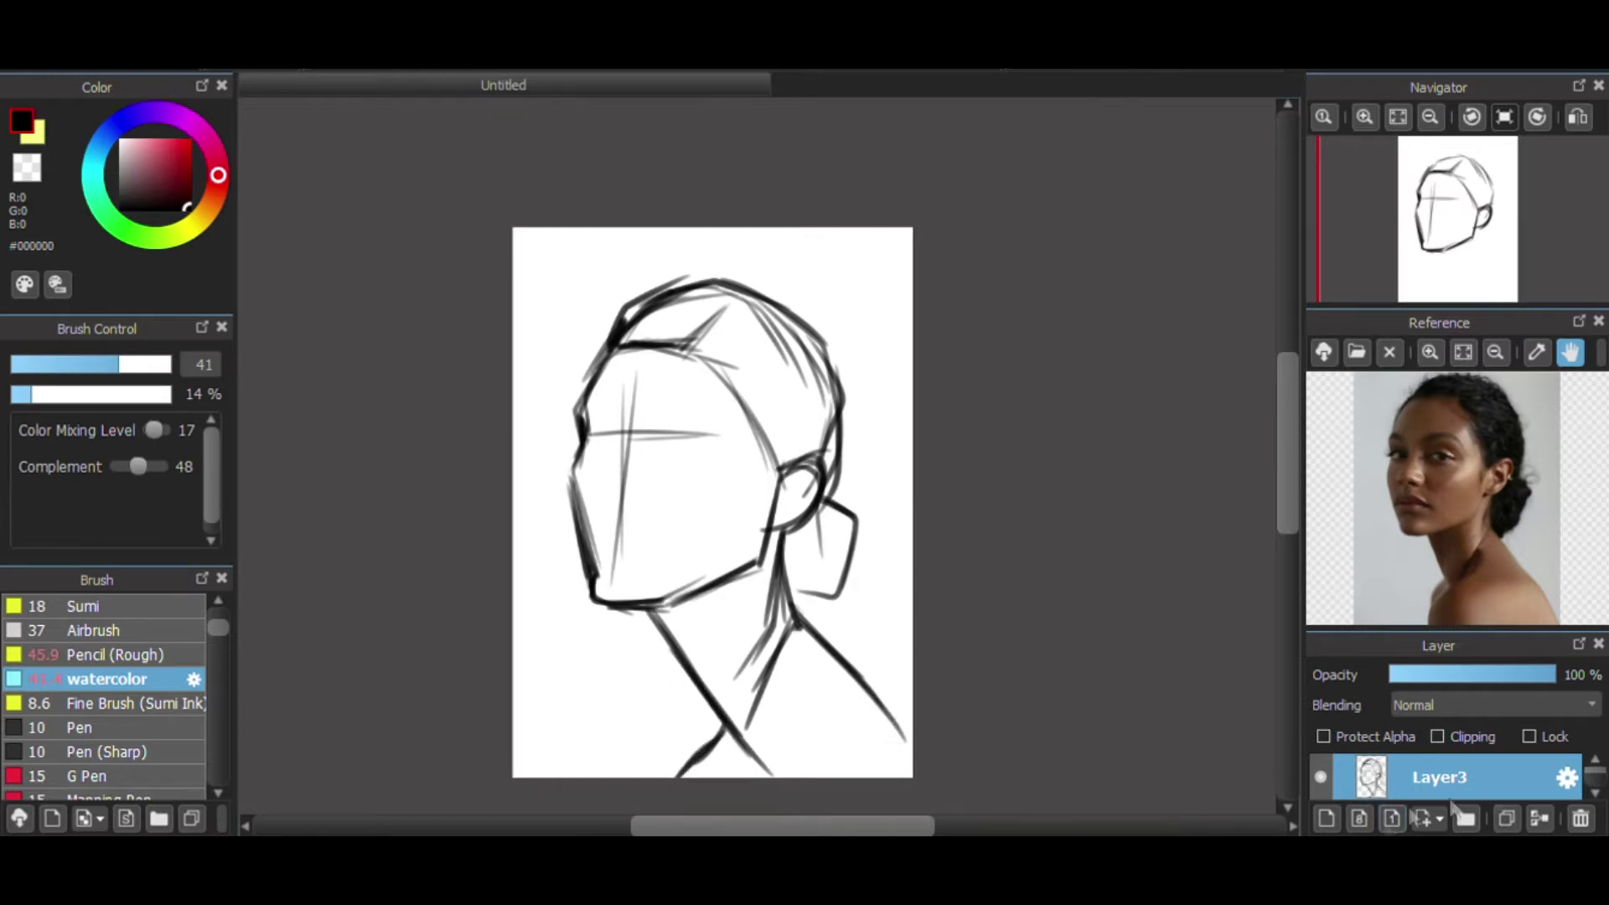
- Show the reference photo on Layer2 and transform the sketch on Layer3 to line up with it
{"action": "scroll", "coordinate": [1374, 779], "scroll_direction": "down", "scroll_amount": 1}
{"action": "left_click", "coordinate": [1329, 780]}
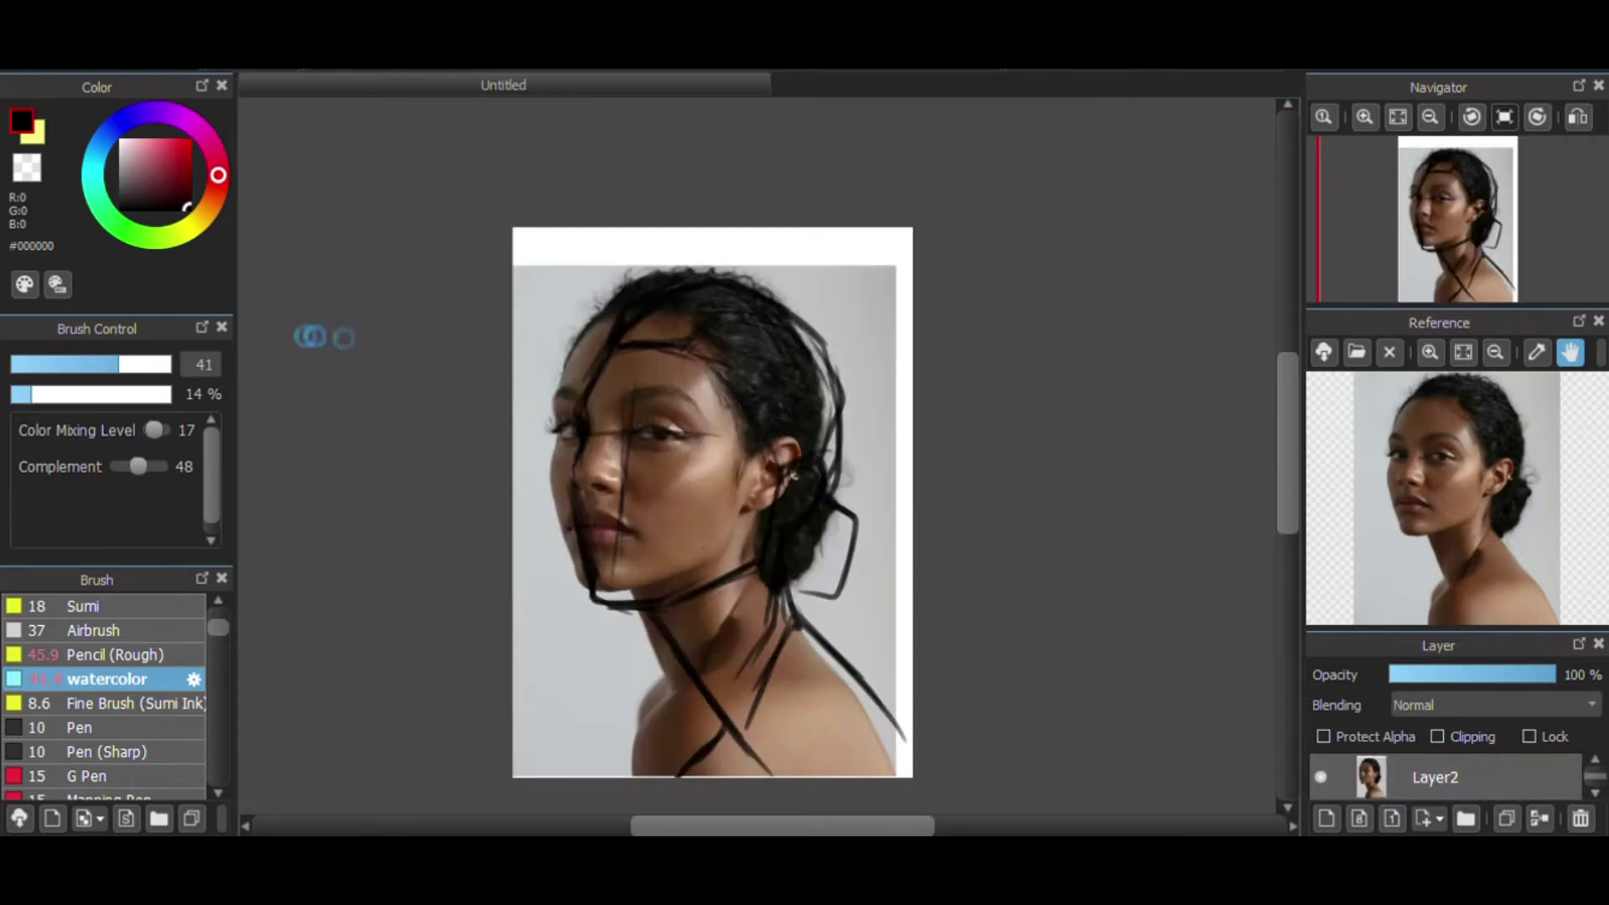
{"action": "key", "text": "ctrl+t"}
{"action": "mouse_move", "coordinate": [756, 477]}
{"action": "left_mouse_down"}
{"action": "mouse_move", "coordinate": [731, 457]}
{"action": "mouse_move", "coordinate": [732, 471]}
{"action": "left_mouse_up"}
{"action": "scroll", "coordinate": [1291, 461], "scroll_direction": "down", "scroll_amount": 2}
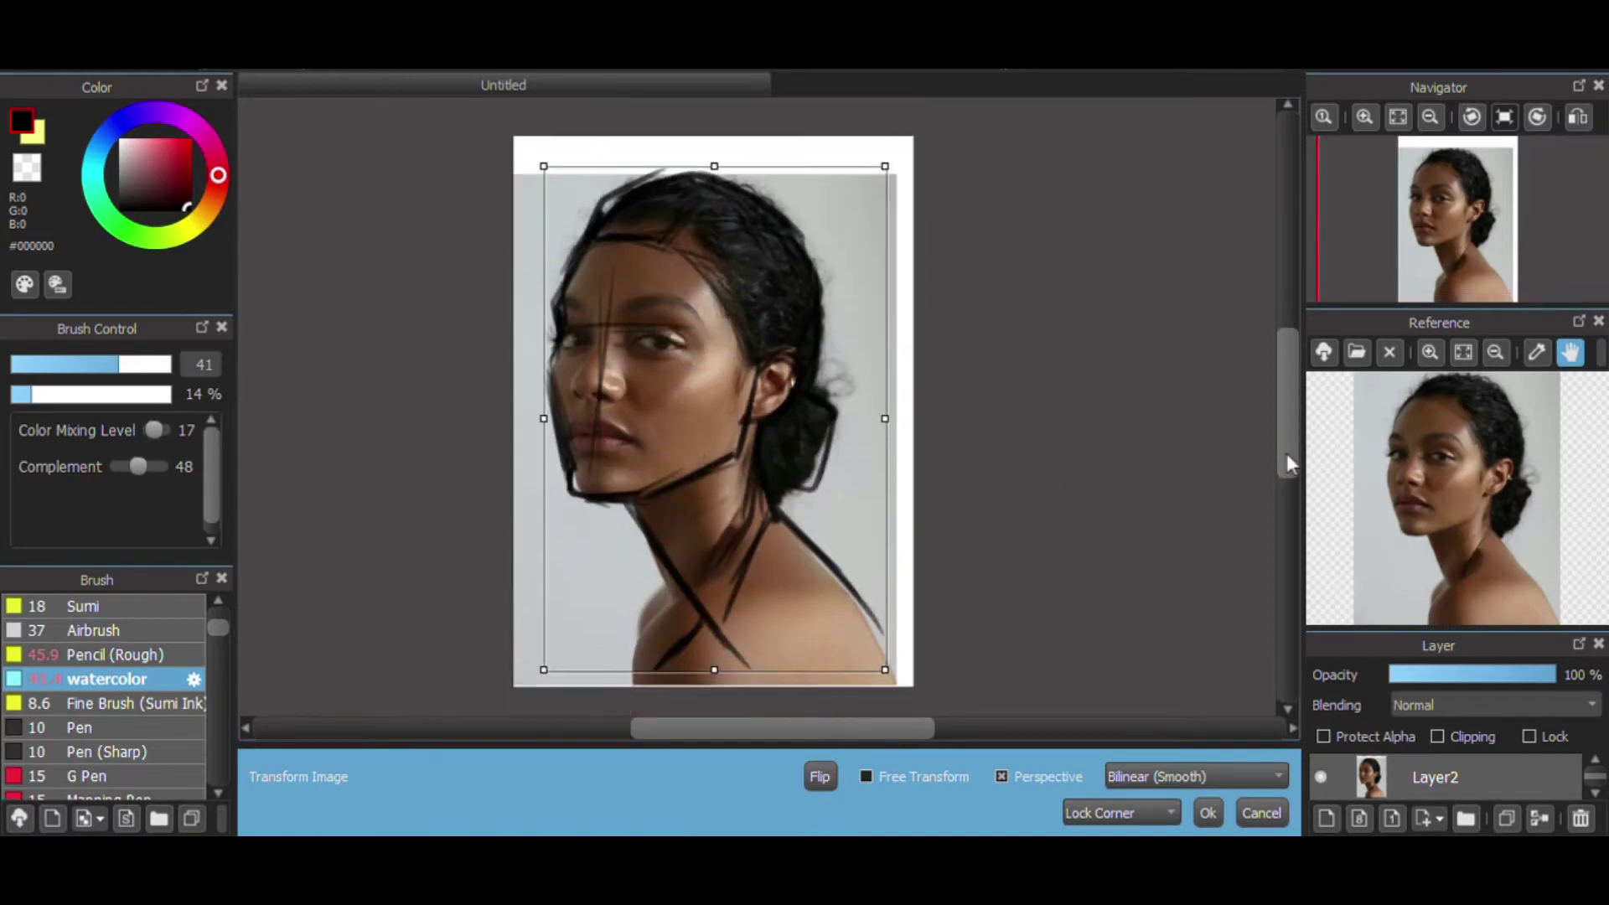
{"action": "left_click", "coordinate": [1208, 812]}
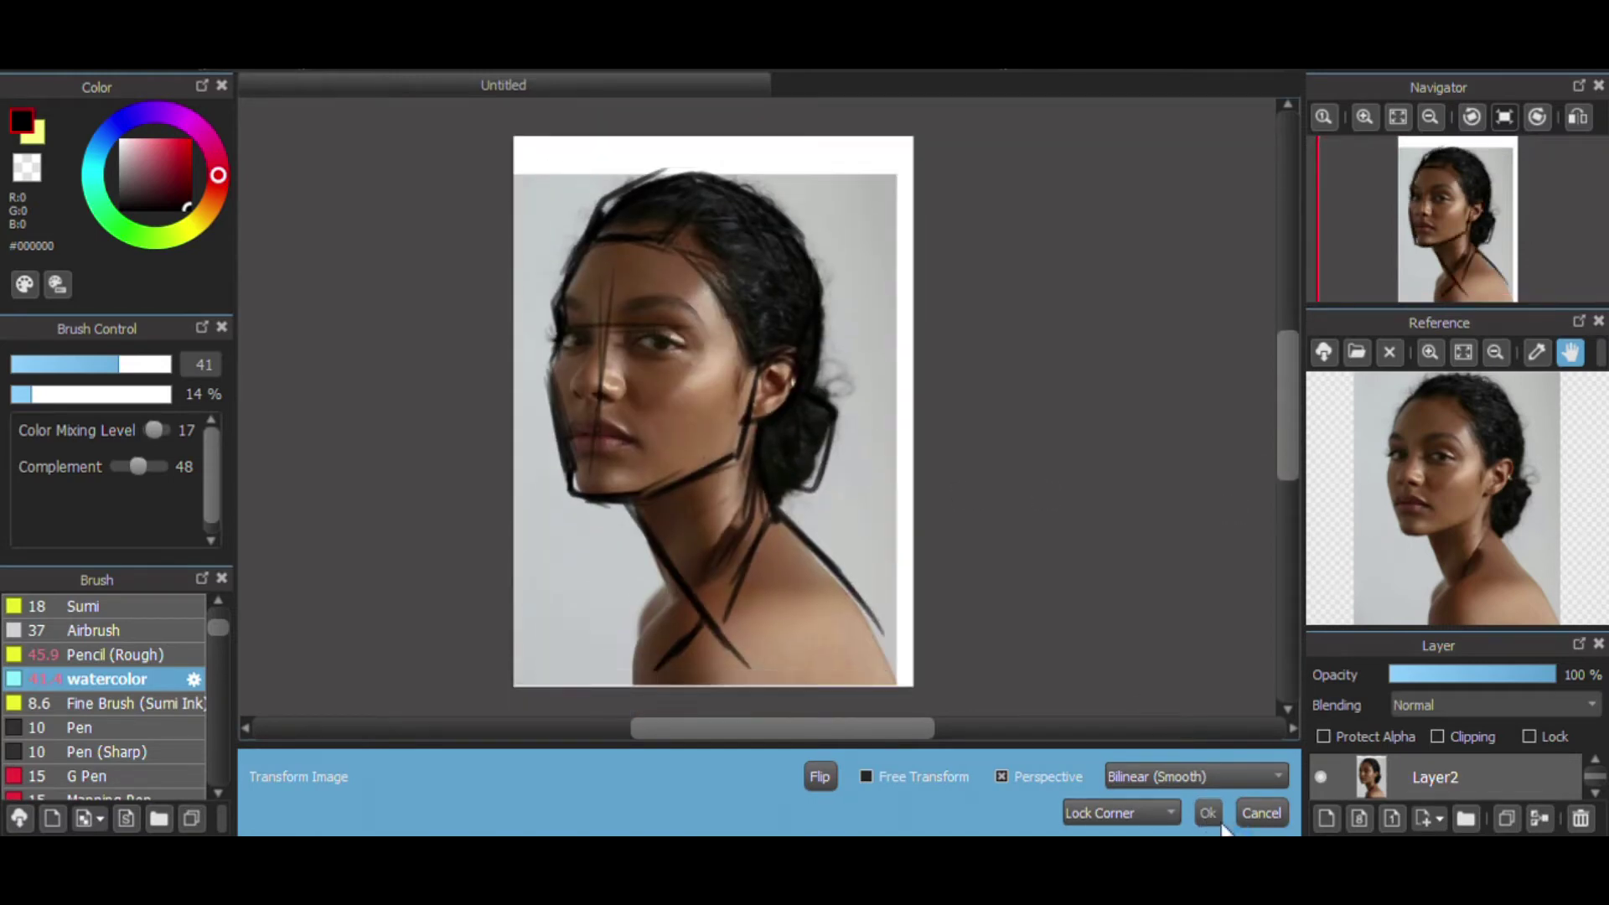
- Hide the Layer2 photo and extend the sketch with both shoulder contours and the collarbone lines
{"action": "left_click", "coordinate": [1321, 777]}
{"action": "scroll", "coordinate": [1595, 775], "scroll_direction": "up", "scroll_amount": 1}
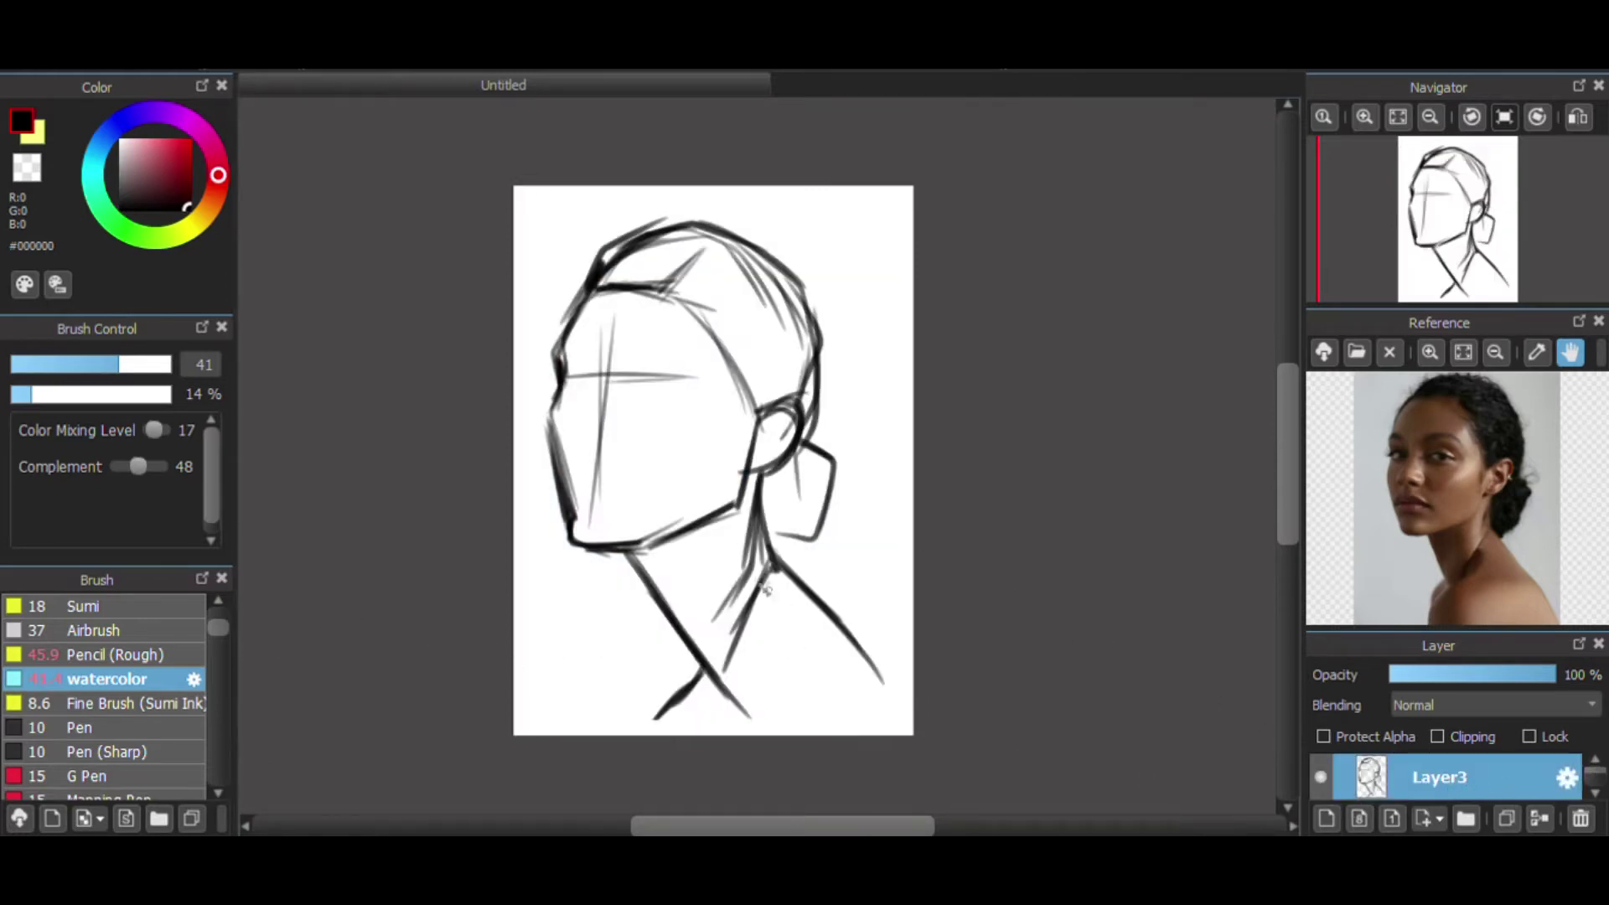
{"action": "mouse_move", "coordinate": [769, 567]}
{"action": "left_mouse_down"}
{"action": "mouse_move", "coordinate": [721, 670]}
{"action": "mouse_move", "coordinate": [637, 724]}
{"action": "mouse_move", "coordinate": [621, 762]}
{"action": "left_mouse_up"}
{"action": "left_click_drag", "start_coordinate": [669, 694], "coordinate": [628, 736]}
{"action": "mouse_move", "coordinate": [815, 601]}
{"action": "left_mouse_down"}
{"action": "mouse_move", "coordinate": [894, 684]}
{"action": "mouse_move", "coordinate": [920, 748]}
{"action": "left_mouse_up"}
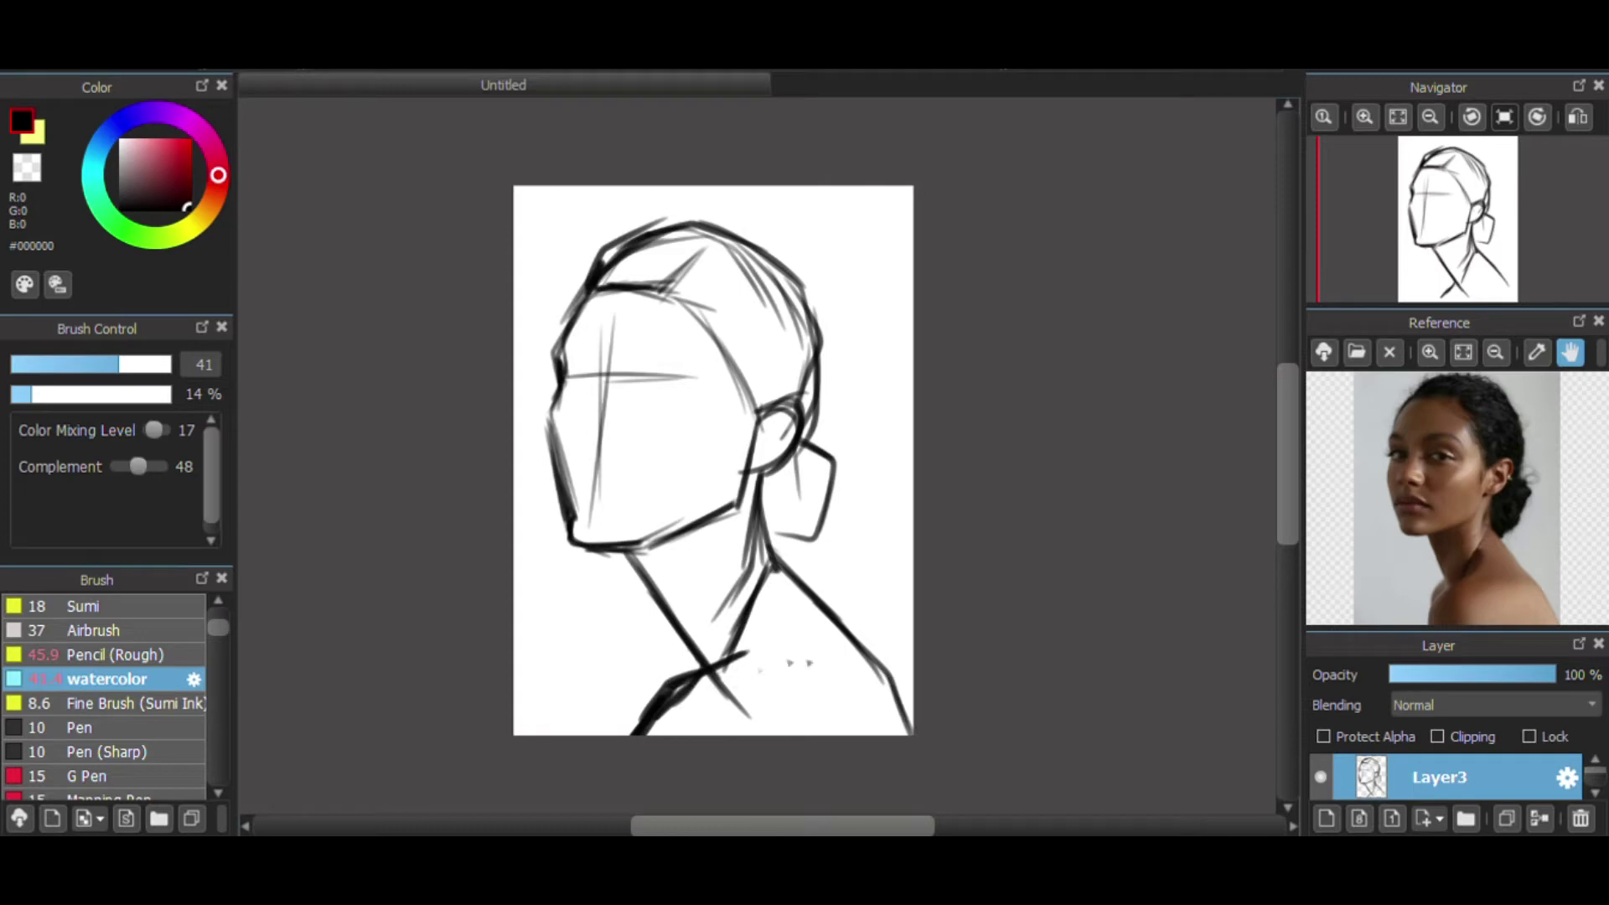
{"action": "left_click_drag", "start_coordinate": [721, 674], "coordinate": [842, 657]}
{"action": "left_click_drag", "start_coordinate": [666, 698], "coordinate": [628, 735]}
{"action": "mouse_move", "coordinate": [696, 649]}
{"action": "left_mouse_down"}
{"action": "mouse_move", "coordinate": [663, 657]}
{"action": "mouse_move", "coordinate": [650, 712]}
{"action": "left_mouse_up"}
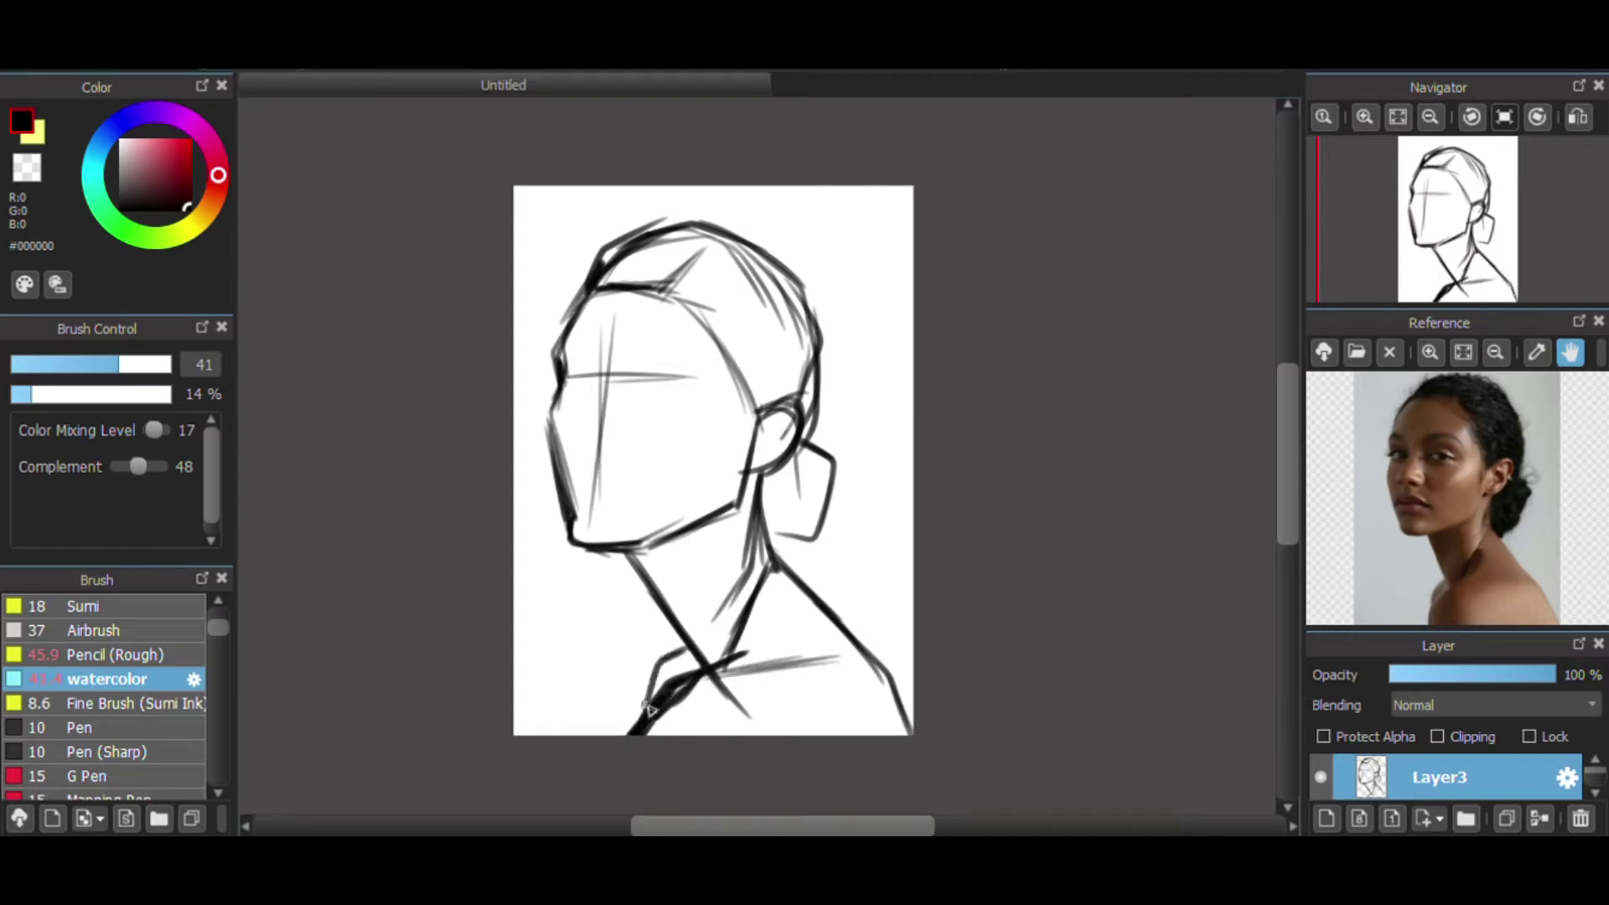
- Show the Layer2 reference photo beneath the sketch again to compare the proportions
{"action": "scroll", "coordinate": [1322, 763], "scroll_direction": "down", "scroll_amount": 1}
{"action": "left_click", "coordinate": [1322, 776]}
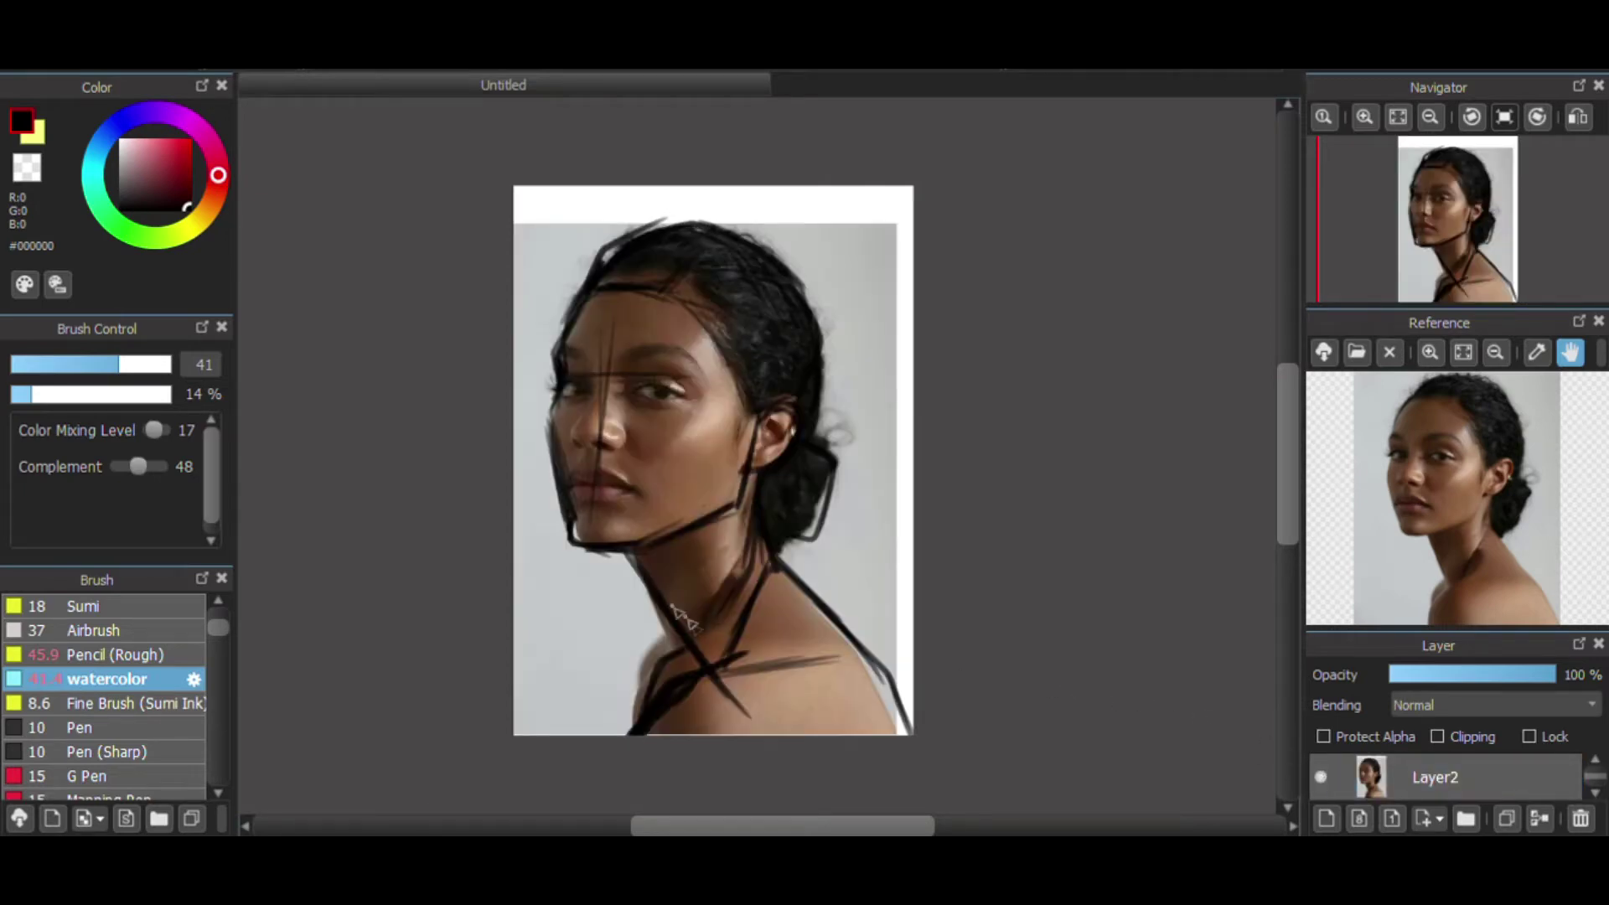
- Trace the front shoulder edge over the photo and erase the crossing neck and collarbone lines with Eraser (Hard), enlarged to 99
{"action": "left_click", "coordinate": [1594, 760]}
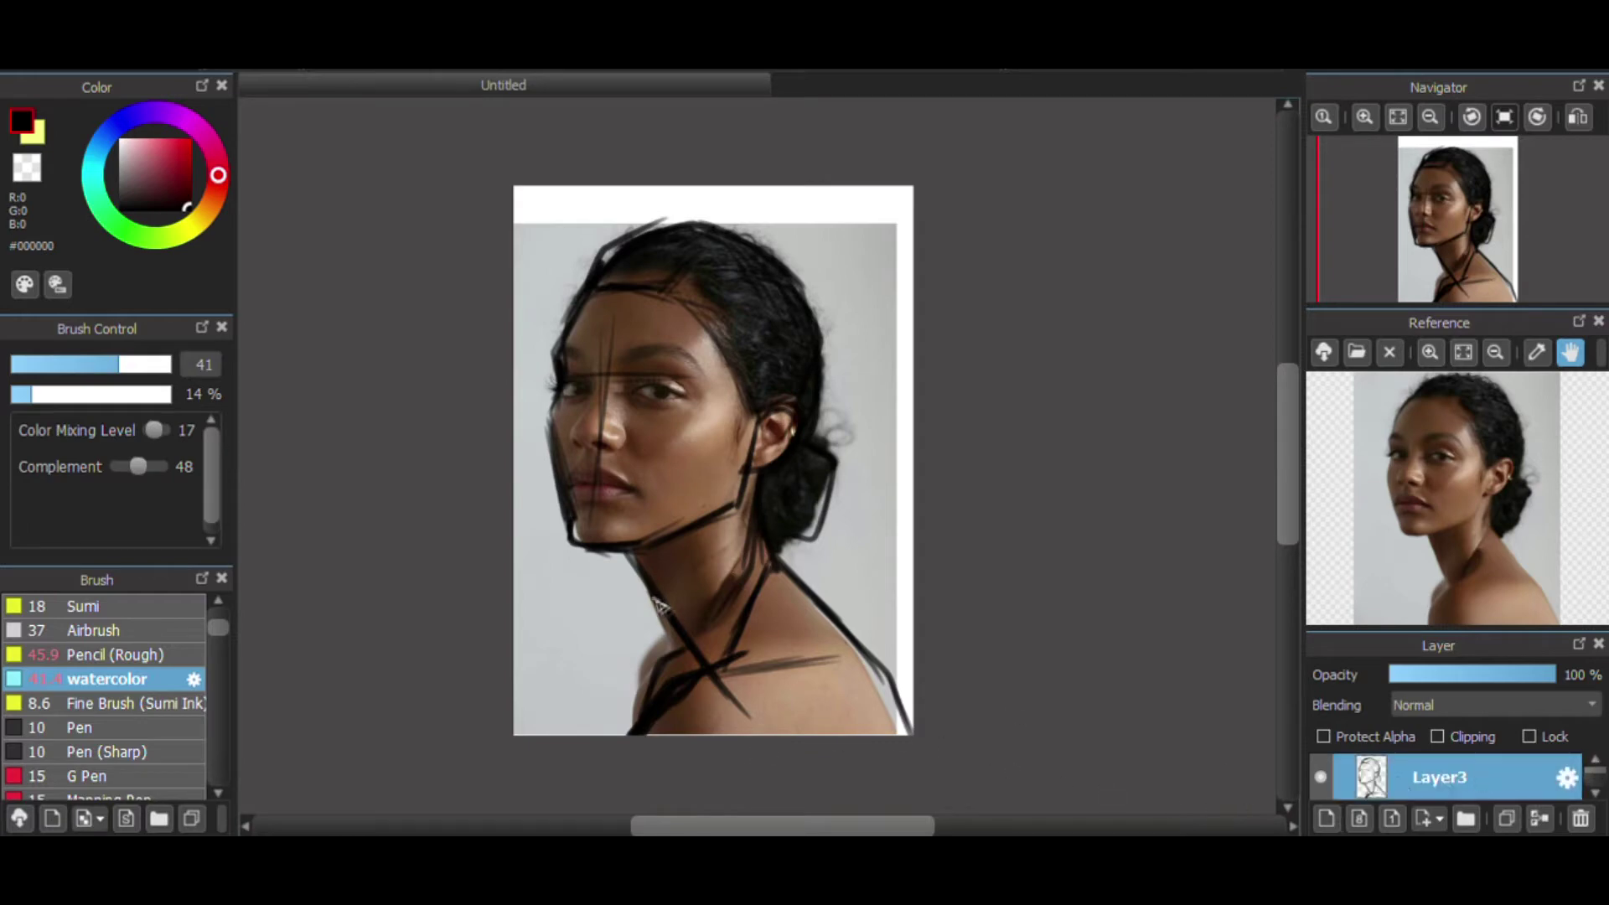
{"action": "left_click_drag", "start_coordinate": [665, 636], "coordinate": [652, 716]}
{"action": "scroll", "coordinate": [195, 652], "scroll_direction": "up", "scroll_amount": 2}
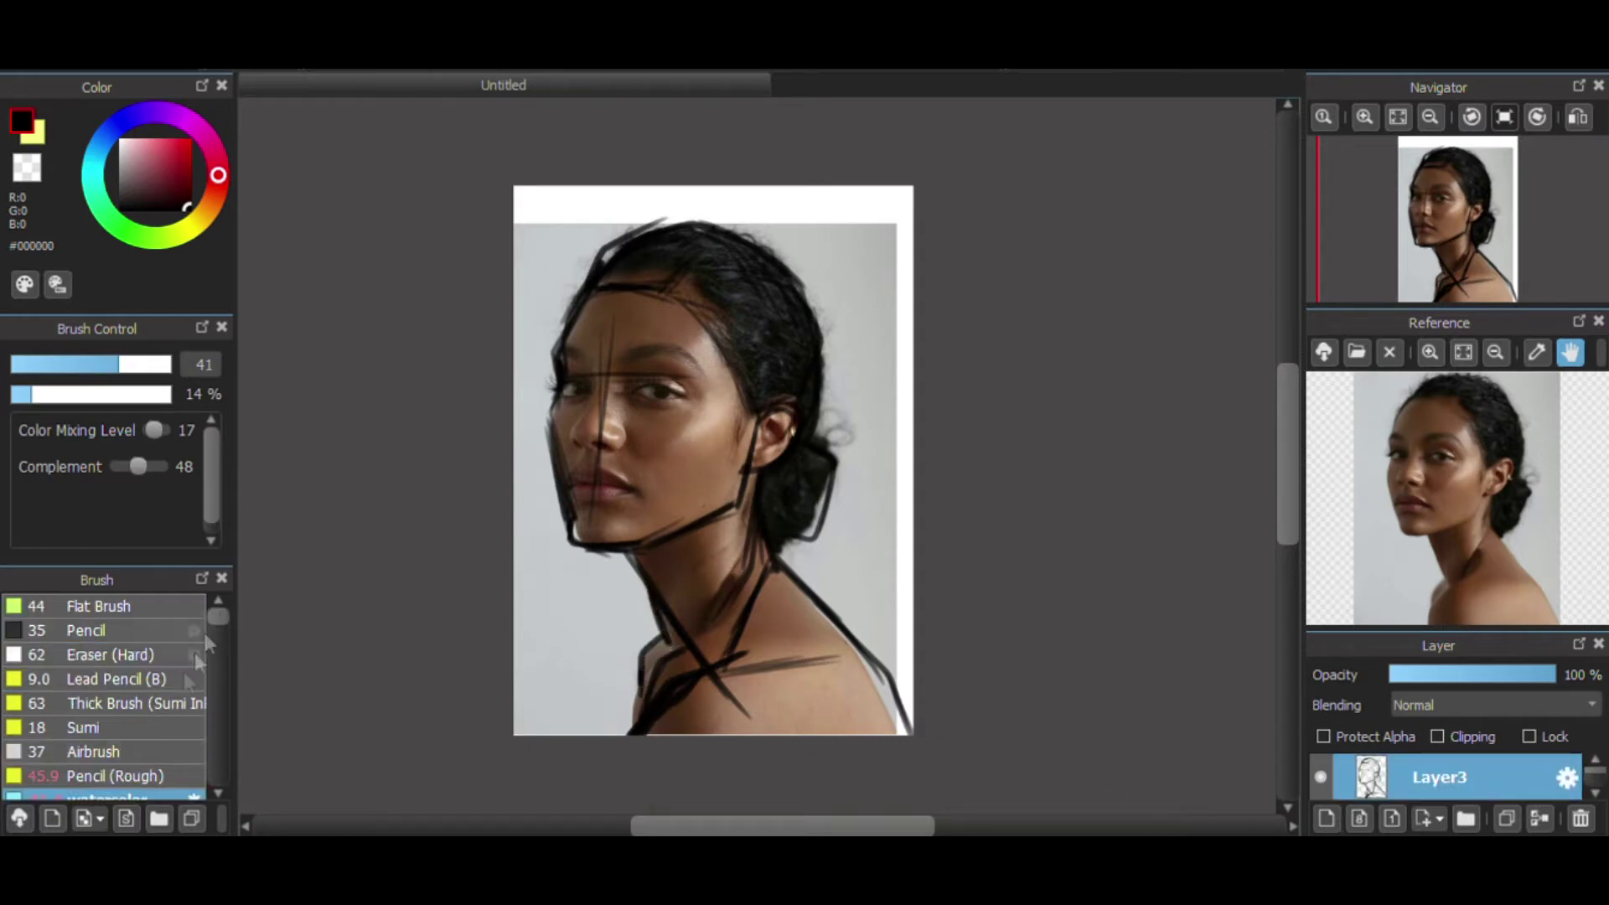
{"action": "left_click", "coordinate": [100, 606]}
{"action": "left_click", "coordinate": [113, 655]}
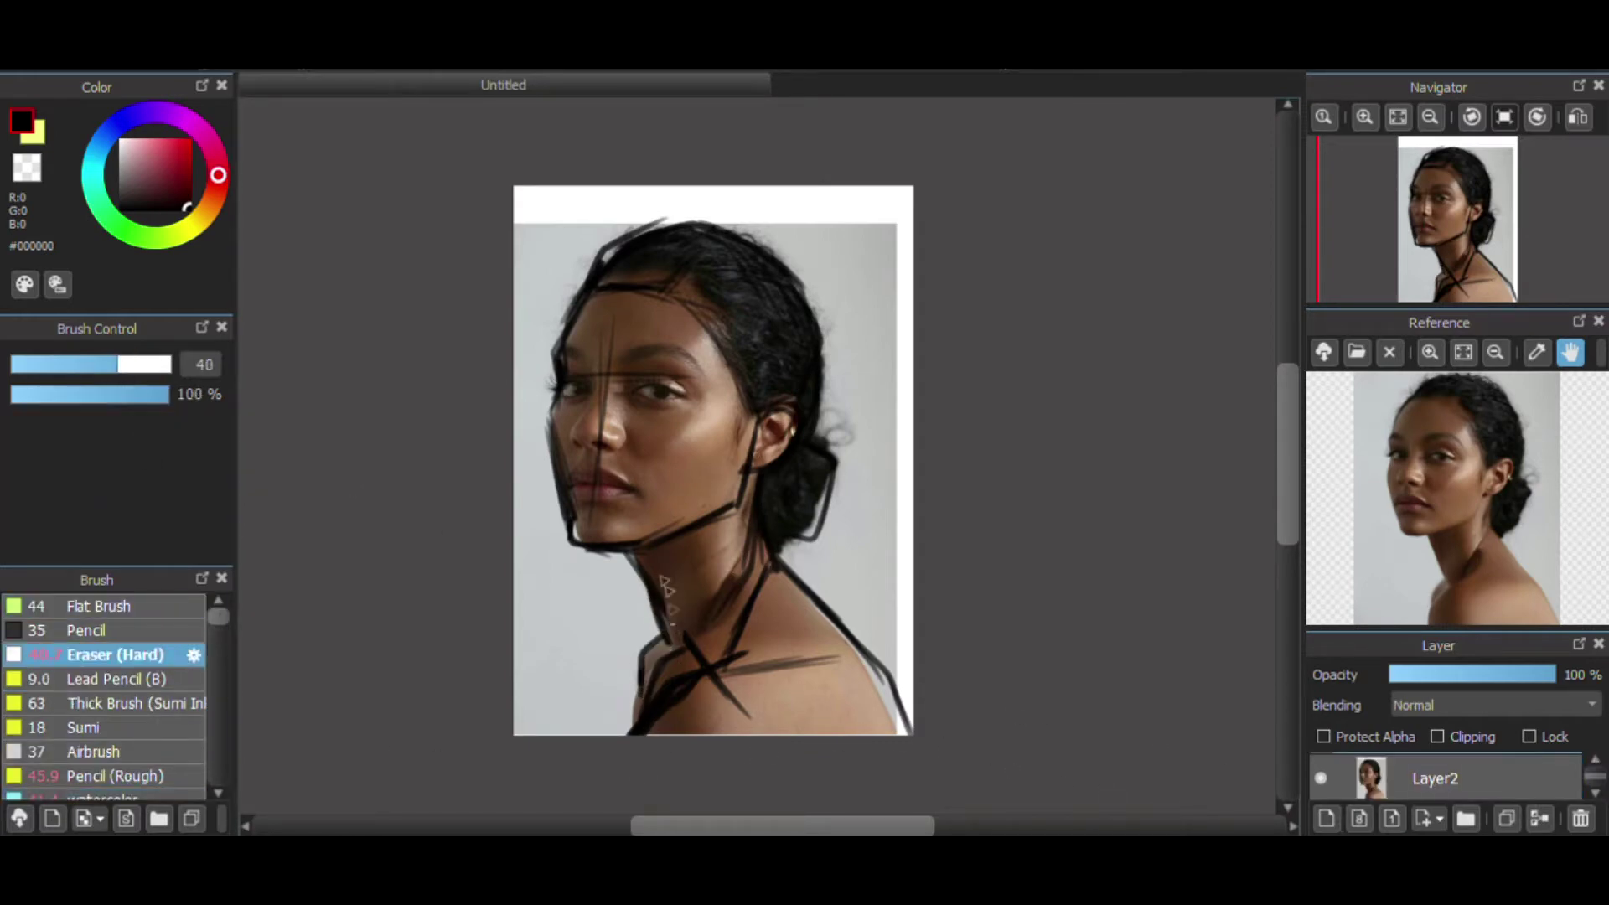
{"action": "mouse_move", "coordinate": [694, 681]}
{"action": "left_mouse_down"}
{"action": "mouse_move", "coordinate": [663, 714]}
{"action": "mouse_move", "coordinate": [728, 691]}
{"action": "mouse_move", "coordinate": [764, 579]}
{"action": "left_mouse_up"}
{"action": "left_click", "coordinate": [152, 364]}
{"action": "mouse_move", "coordinate": [800, 664]}
{"action": "left_mouse_down"}
{"action": "mouse_move", "coordinate": [755, 677]}
{"action": "mouse_move", "coordinate": [838, 660]}
{"action": "left_mouse_up"}
{"action": "mouse_move", "coordinate": [674, 681]}
{"action": "left_mouse_down"}
{"action": "mouse_move", "coordinate": [638, 727]}
{"action": "mouse_move", "coordinate": [681, 667]}
{"action": "left_mouse_up"}
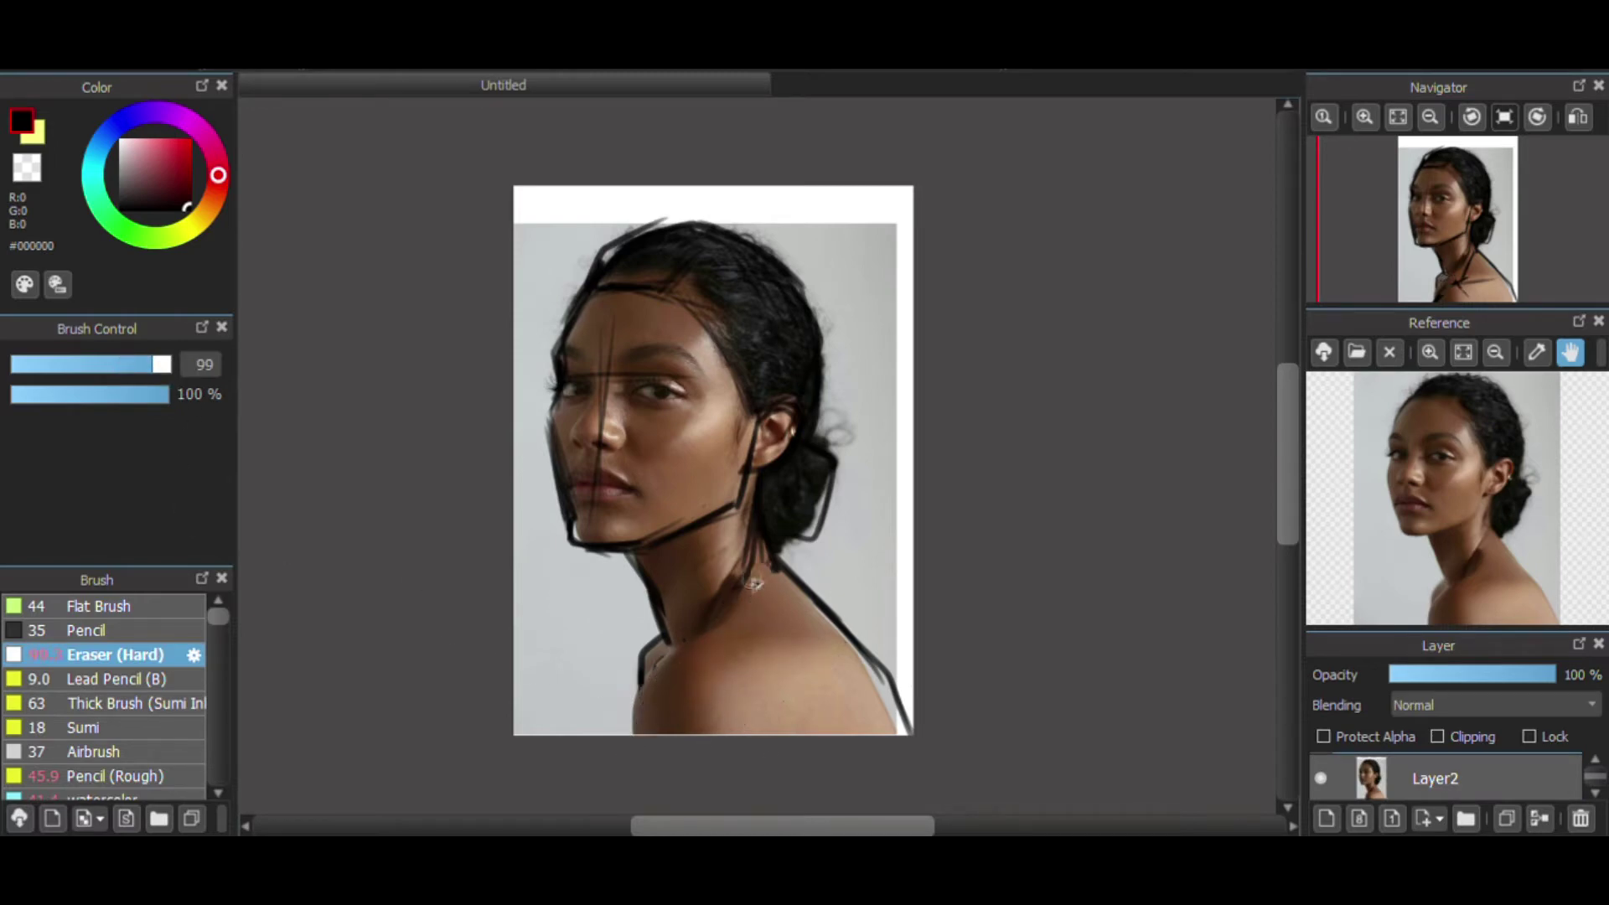
{"action": "left_click_drag", "start_coordinate": [753, 583], "coordinate": [746, 549]}
- Hide the Layer2 reference photo and return to the Layer3 sketch
{"action": "left_click", "coordinate": [1595, 760]}
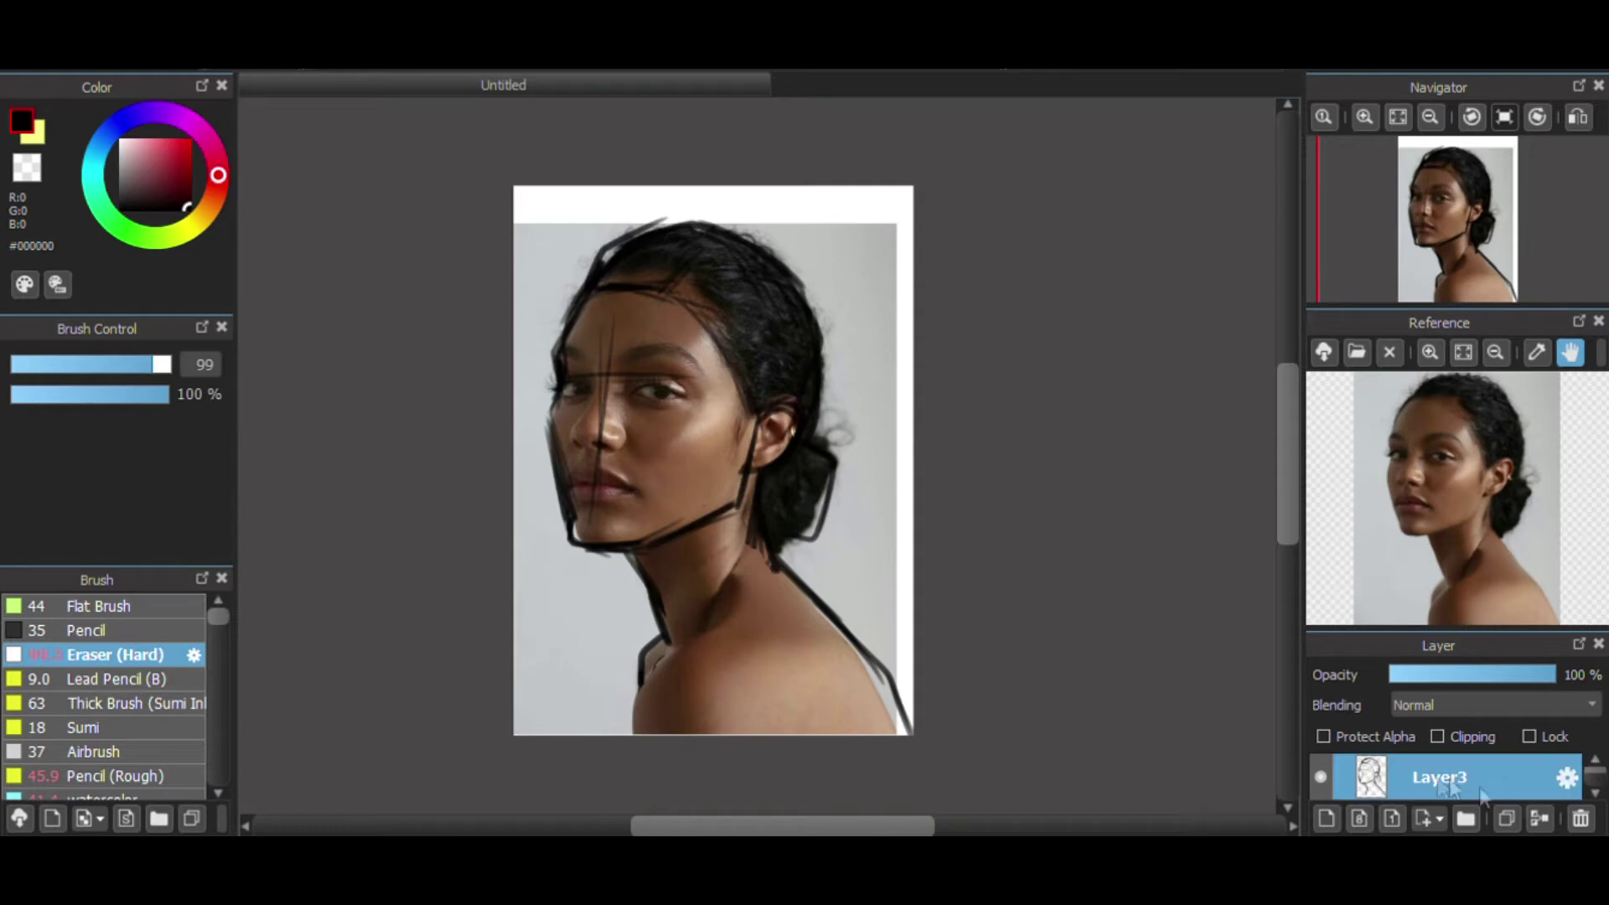
{"action": "left_click", "coordinate": [1593, 793]}
{"action": "left_click", "coordinate": [1321, 778]}
{"action": "left_click", "coordinate": [1595, 760]}
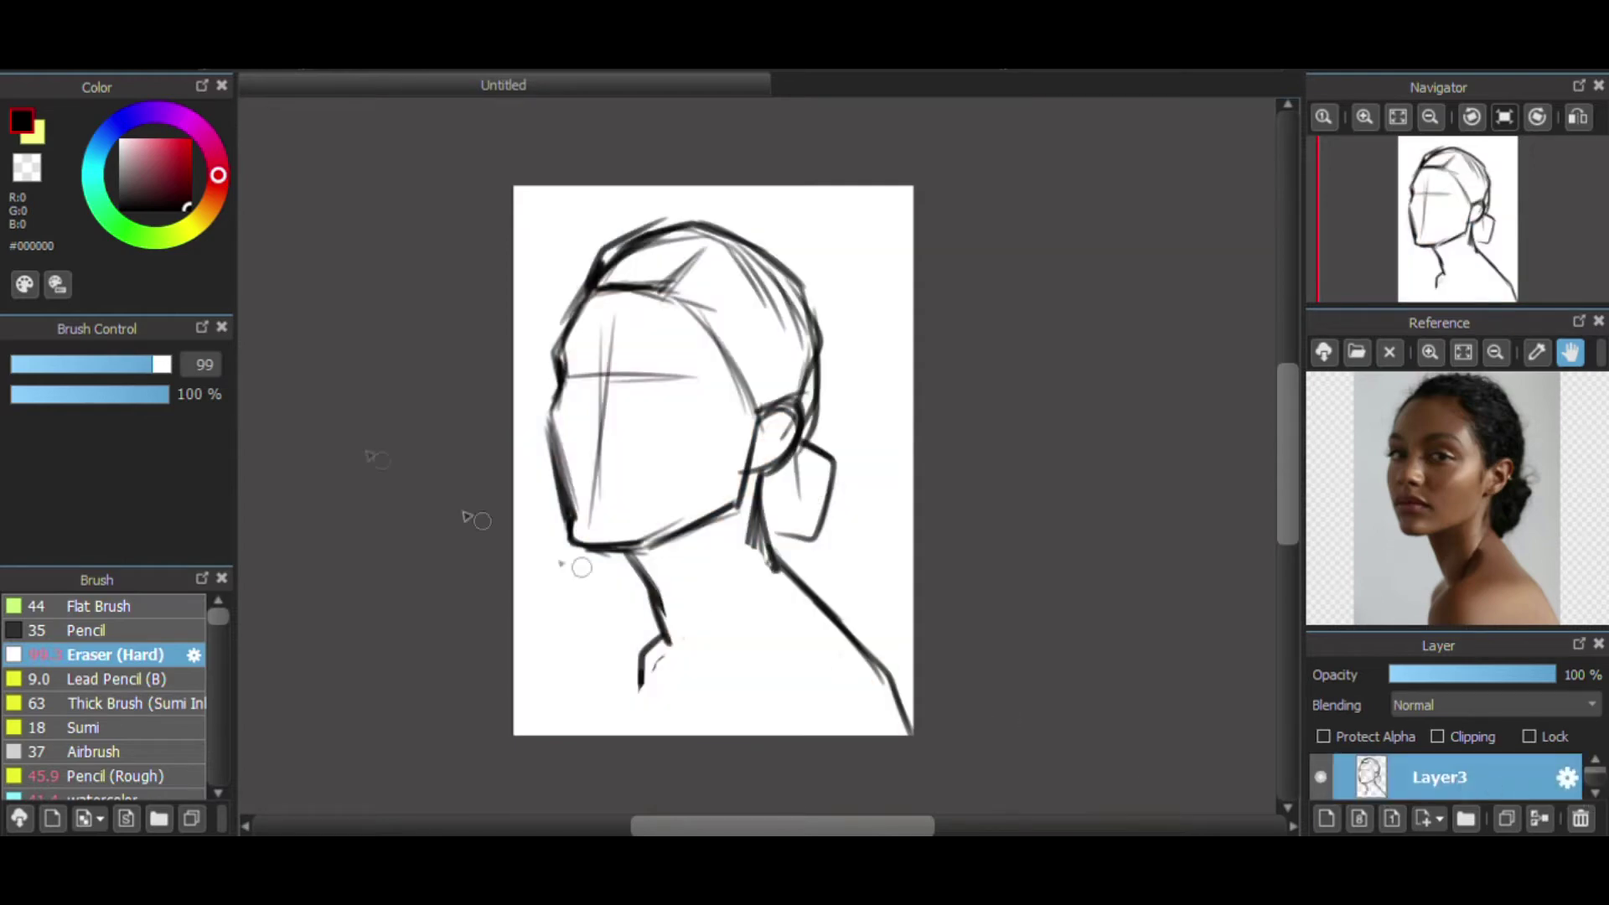
- Redraw the neck, front shoulder and collarbone lines and strengthen the bun's outline with the watercolor brush
{"action": "left_click", "coordinate": [218, 676]}
{"action": "left_click", "coordinate": [159, 597]}
{"action": "left_click_drag", "start_coordinate": [760, 521], "coordinate": [676, 692]}
{"action": "mouse_move", "coordinate": [753, 637]}
{"action": "left_mouse_down"}
{"action": "mouse_move", "coordinate": [696, 655]}
{"action": "mouse_move", "coordinate": [632, 735]}
{"action": "mouse_move", "coordinate": [759, 630]}
{"action": "mouse_move", "coordinate": [729, 644]}
{"action": "left_mouse_up"}
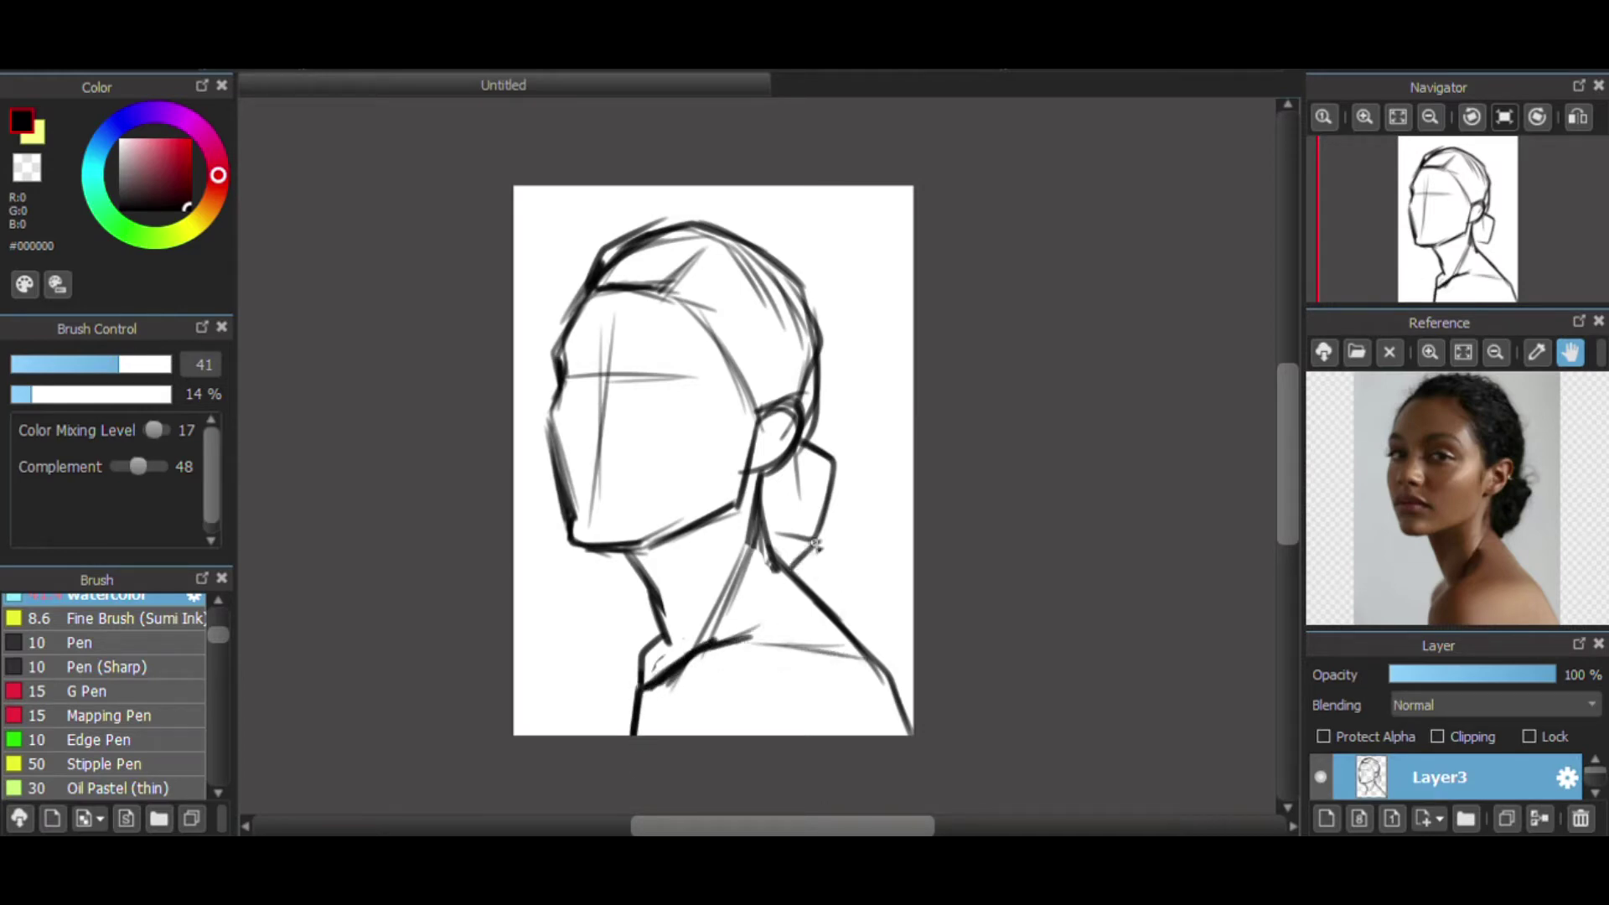
{"action": "left_click_drag", "start_coordinate": [836, 466], "coordinate": [830, 520]}
{"action": "left_click_drag", "start_coordinate": [804, 440], "coordinate": [839, 470]}
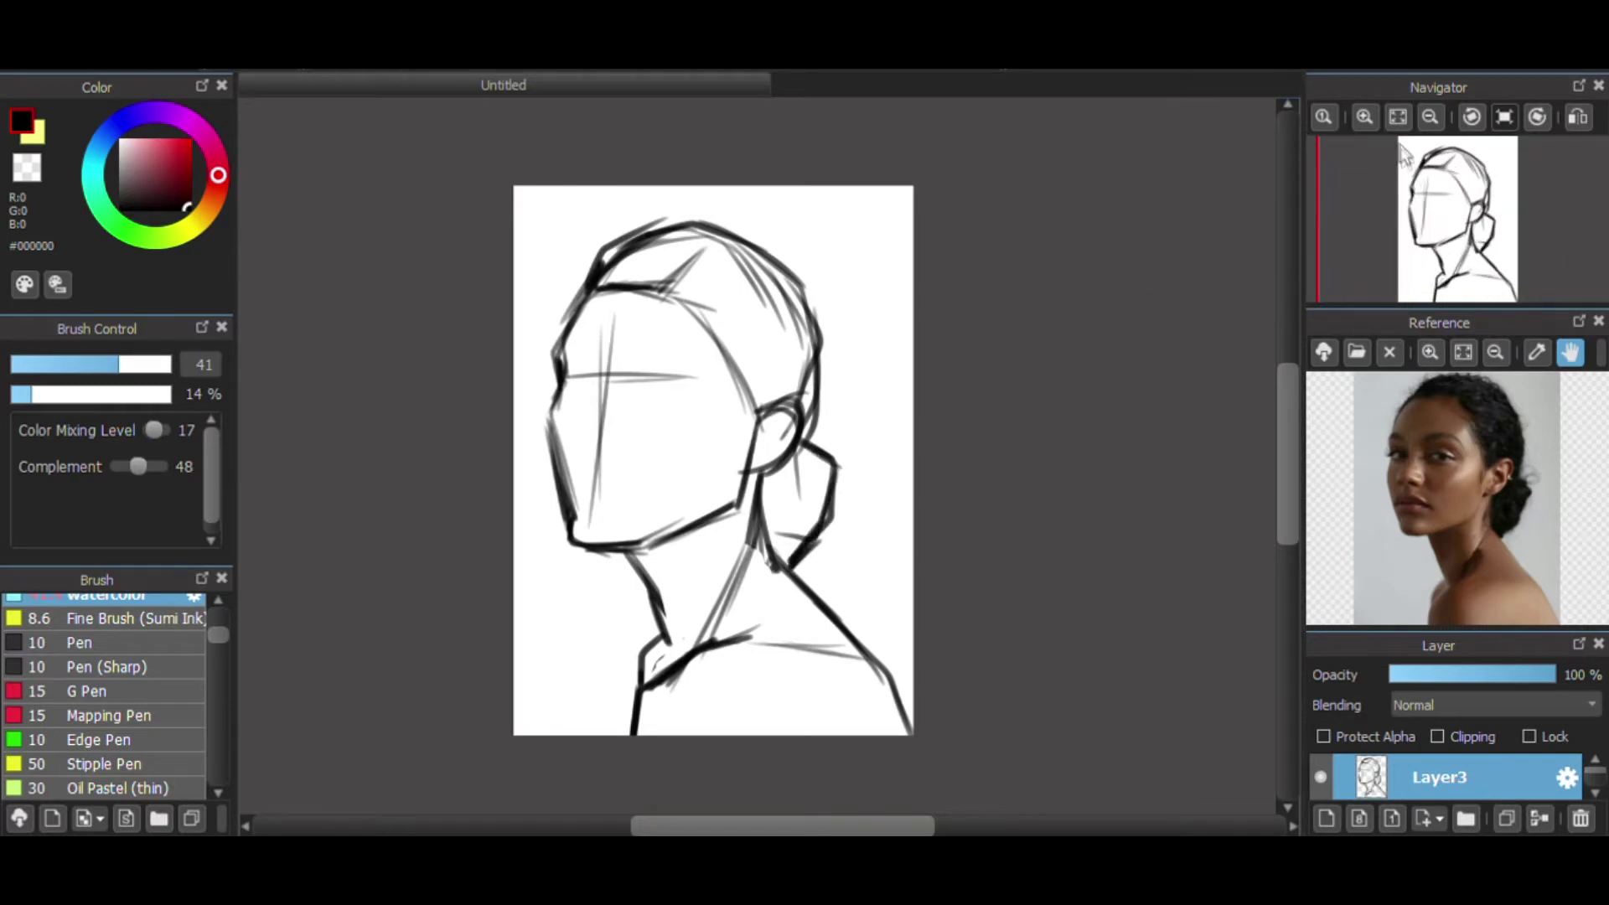
- Show the Layer2 photo beneath the sketch and lower the Layer3 opacity to 52%
{"action": "left_click", "coordinate": [1365, 119]}
{"action": "left_click", "coordinate": [1432, 119]}
{"action": "scroll", "coordinate": [1359, 776], "scroll_direction": "down", "scroll_amount": 2}
{"action": "left_click", "coordinate": [1321, 781]}
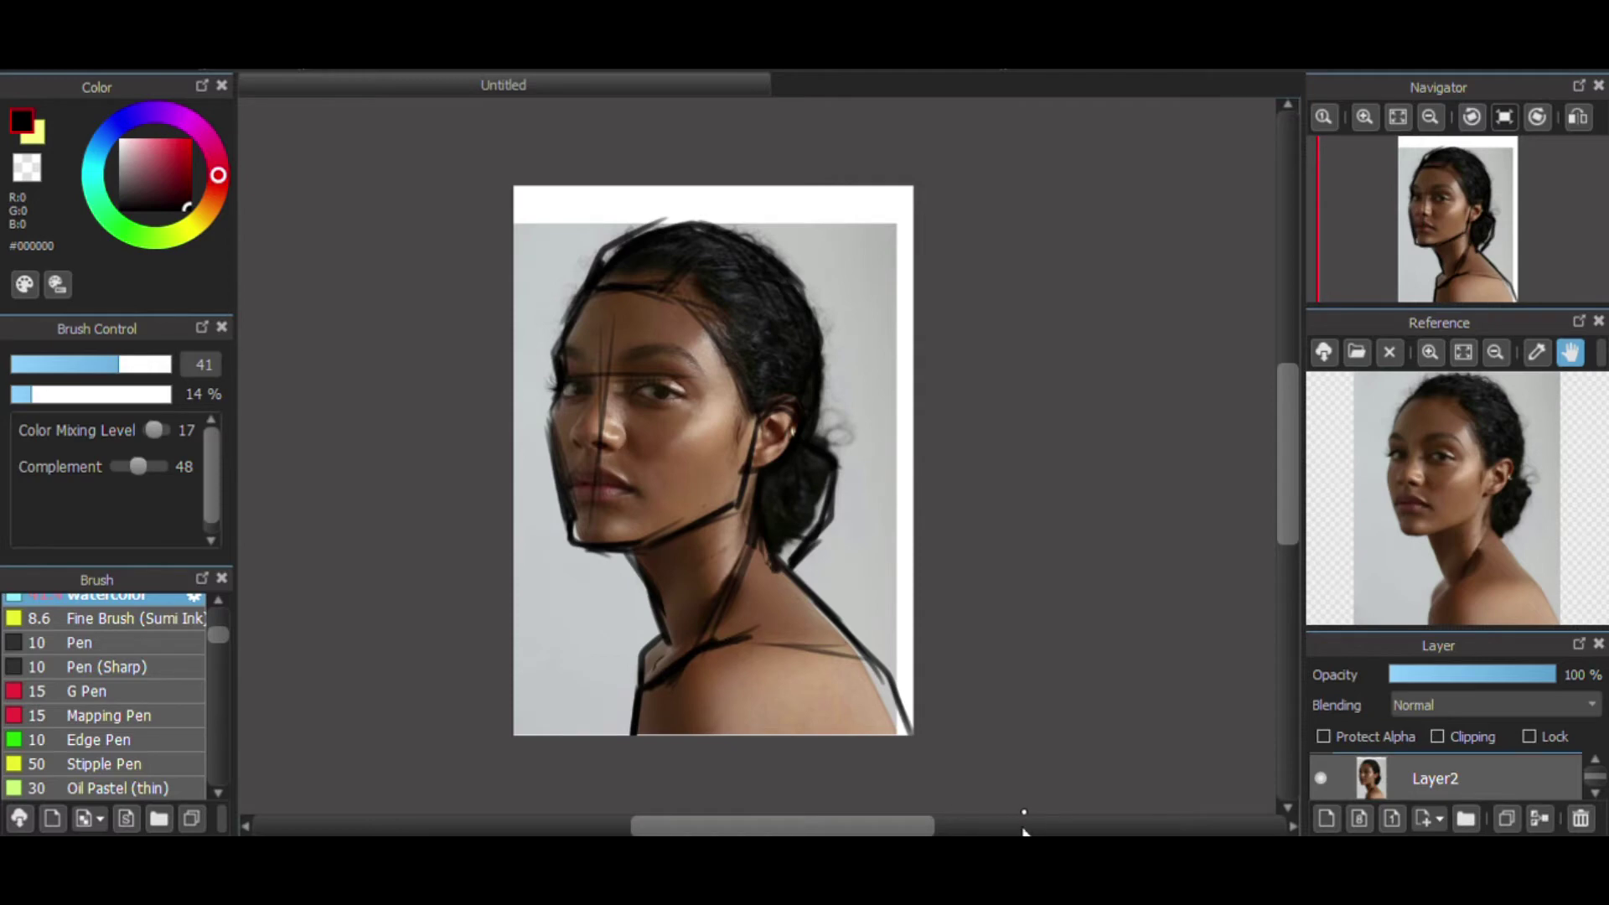
{"action": "left_click", "coordinate": [1365, 117]}
{"action": "left_click_drag", "start_coordinate": [1452, 249], "coordinate": [1425, 223]}
{"action": "scroll", "coordinate": [1525, 781], "scroll_direction": "up", "scroll_amount": 2}
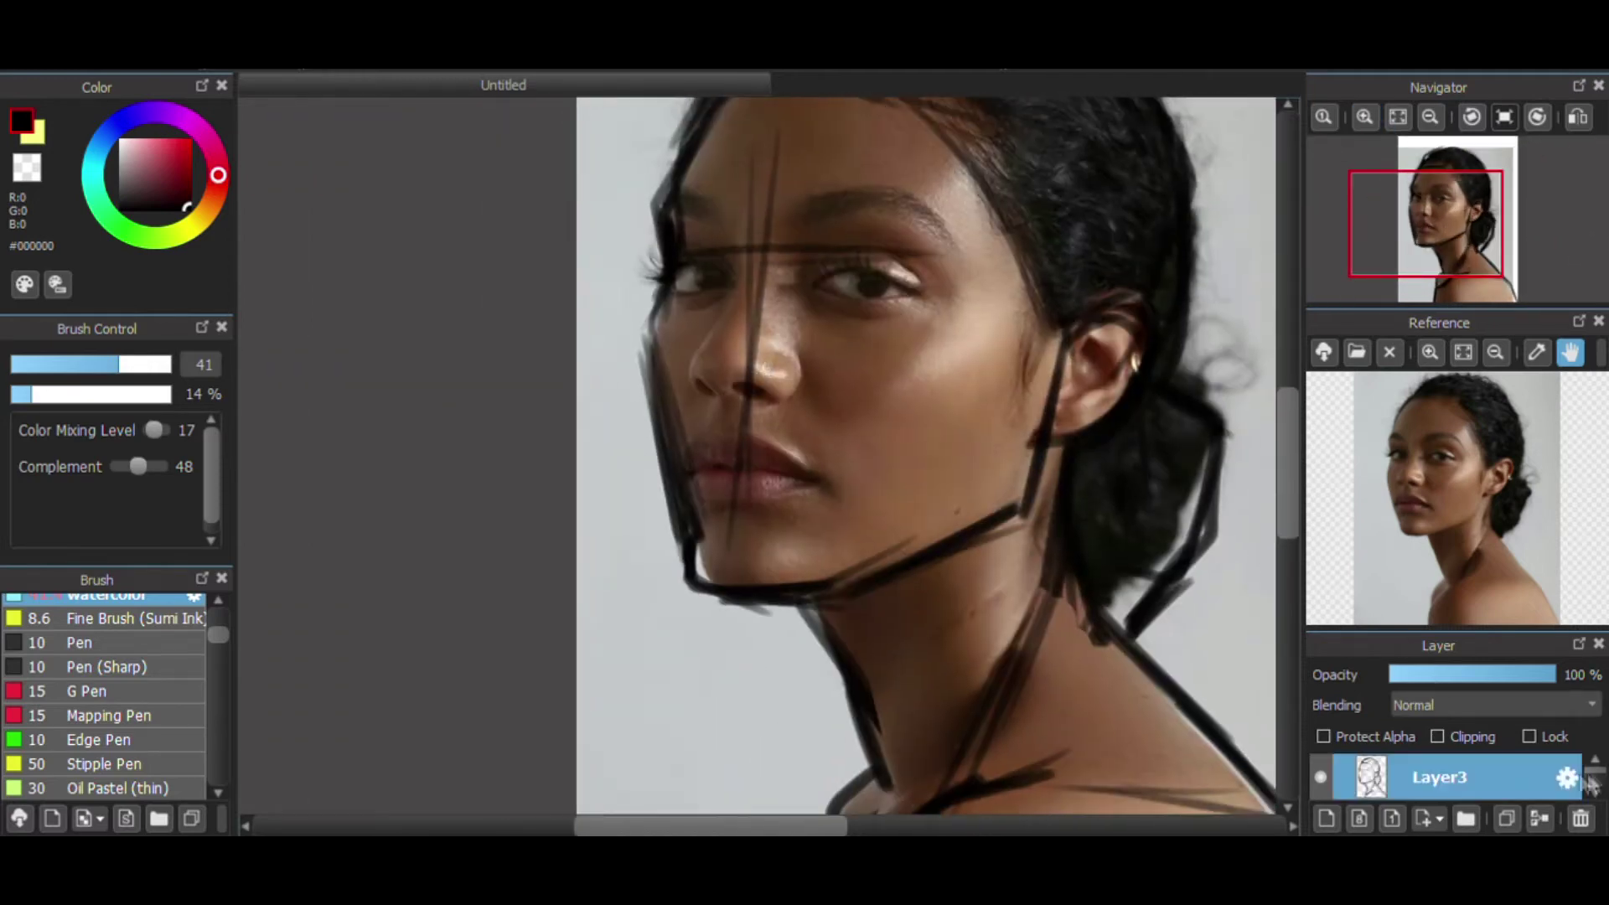
{"action": "left_click", "coordinate": [1462, 675]}
{"action": "left_click_drag", "start_coordinate": [1462, 674], "coordinate": [1479, 675]}
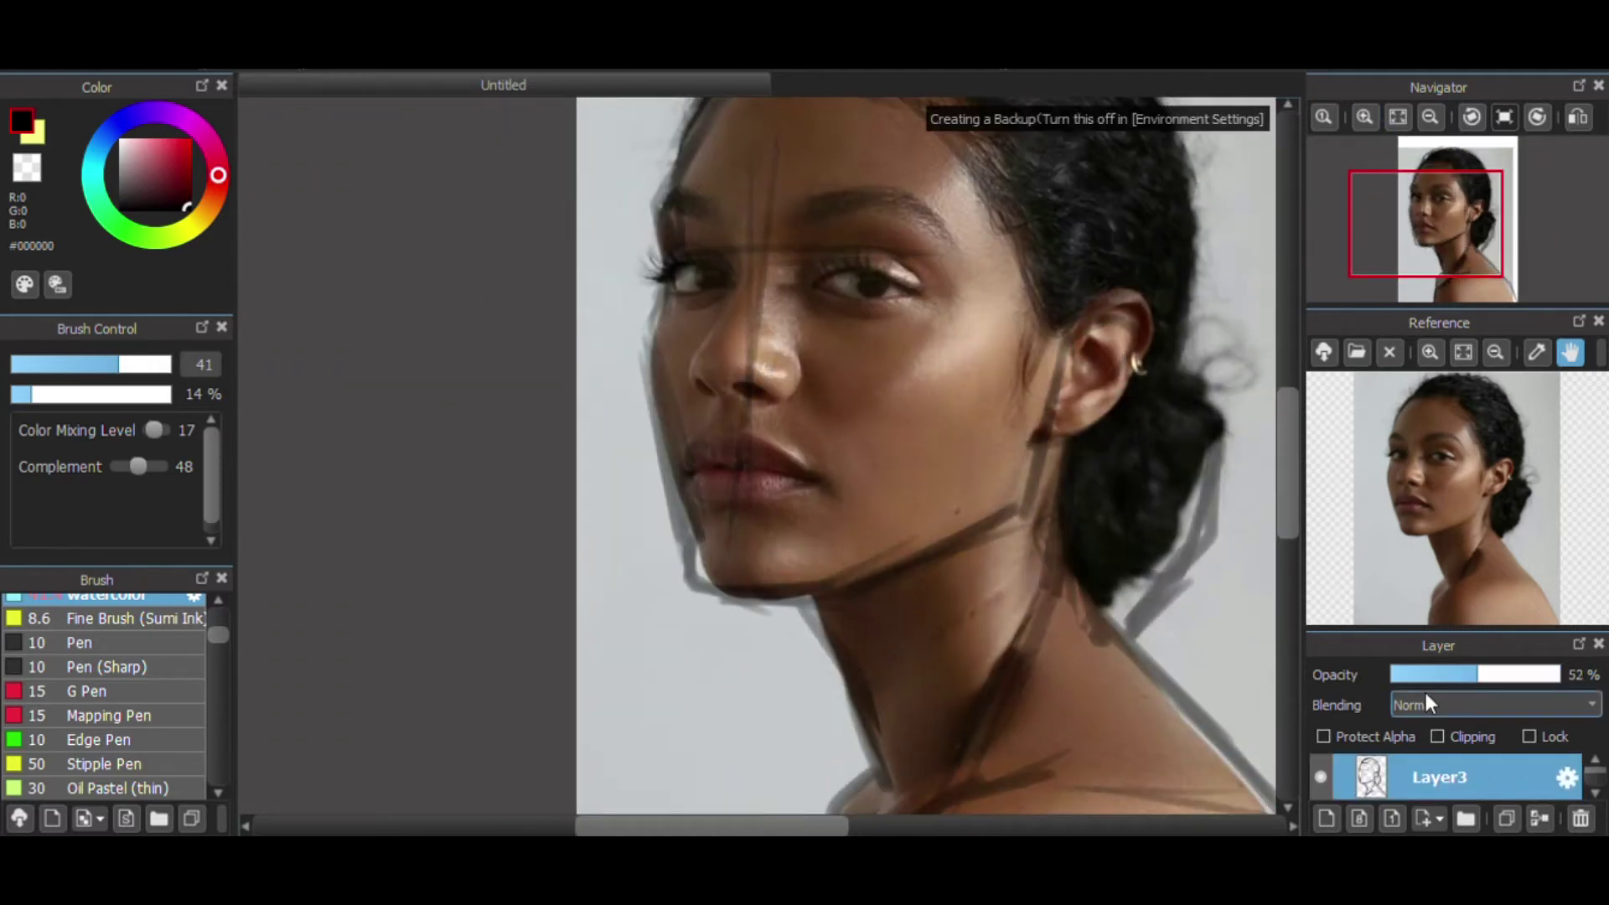
- Draw small arrows beside the head, chin, bun and back shoulder to mark the areas of the sketch that need correcting
{"action": "key", "text": "ctrl+minus"}
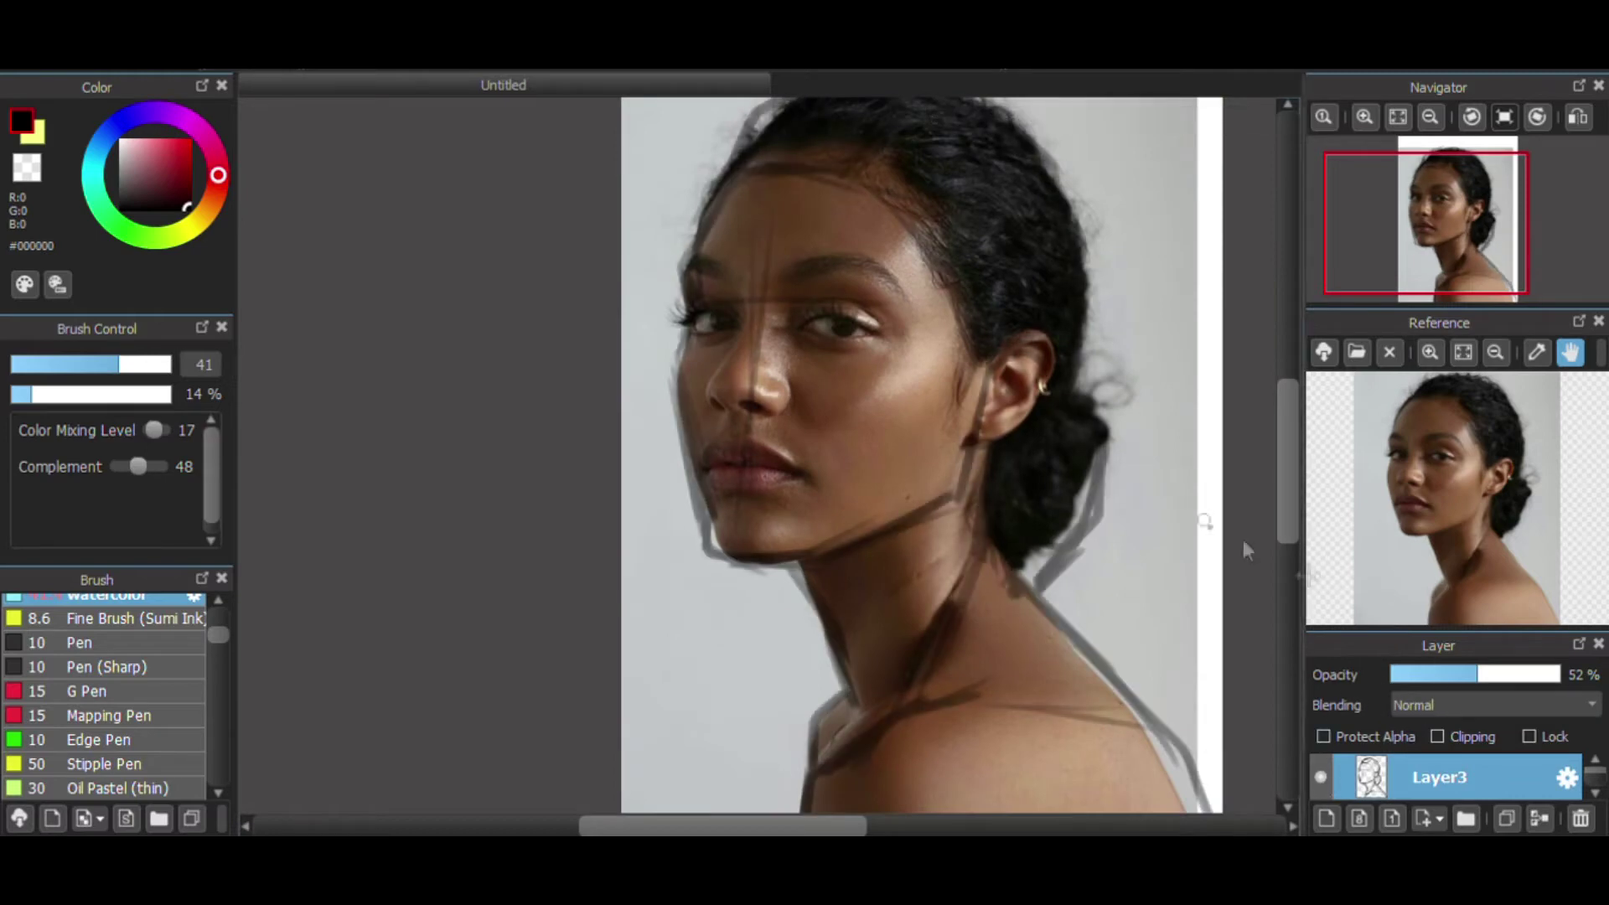
{"action": "key", "text": "ctrl+minus"}
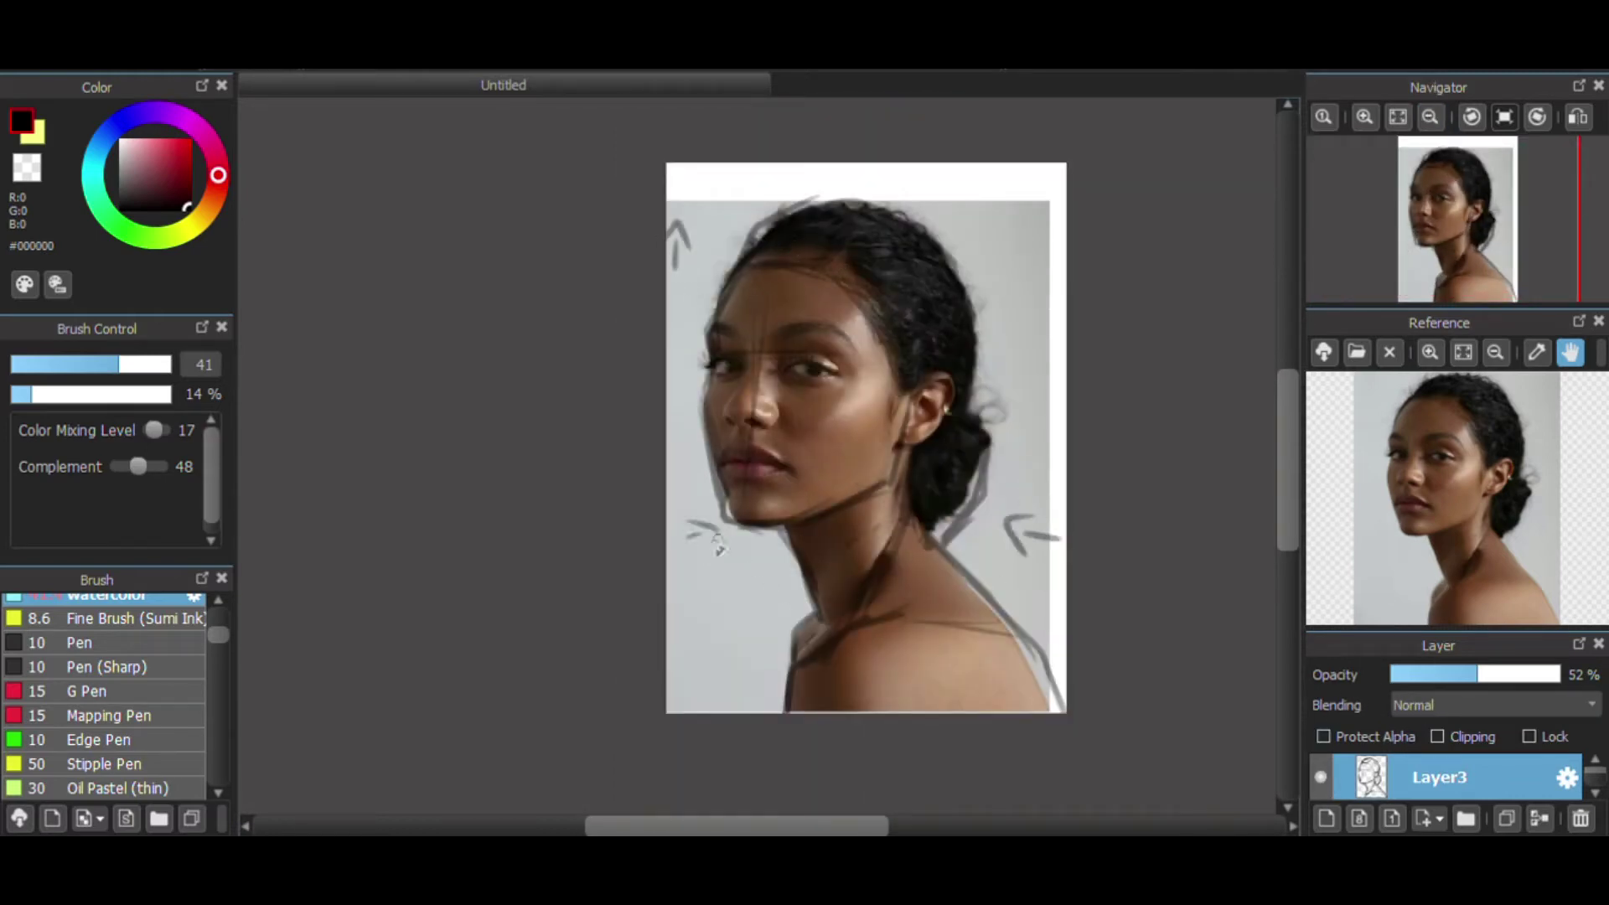
{"action": "left_click_drag", "start_coordinate": [1038, 592], "coordinate": [1051, 615]}
- Hide the Layer2 photo and replace the lower back shoulder contour with watercolor strokes set slightly farther inward
{"action": "left_click_drag", "start_coordinate": [1595, 772], "coordinate": [1595, 779]}
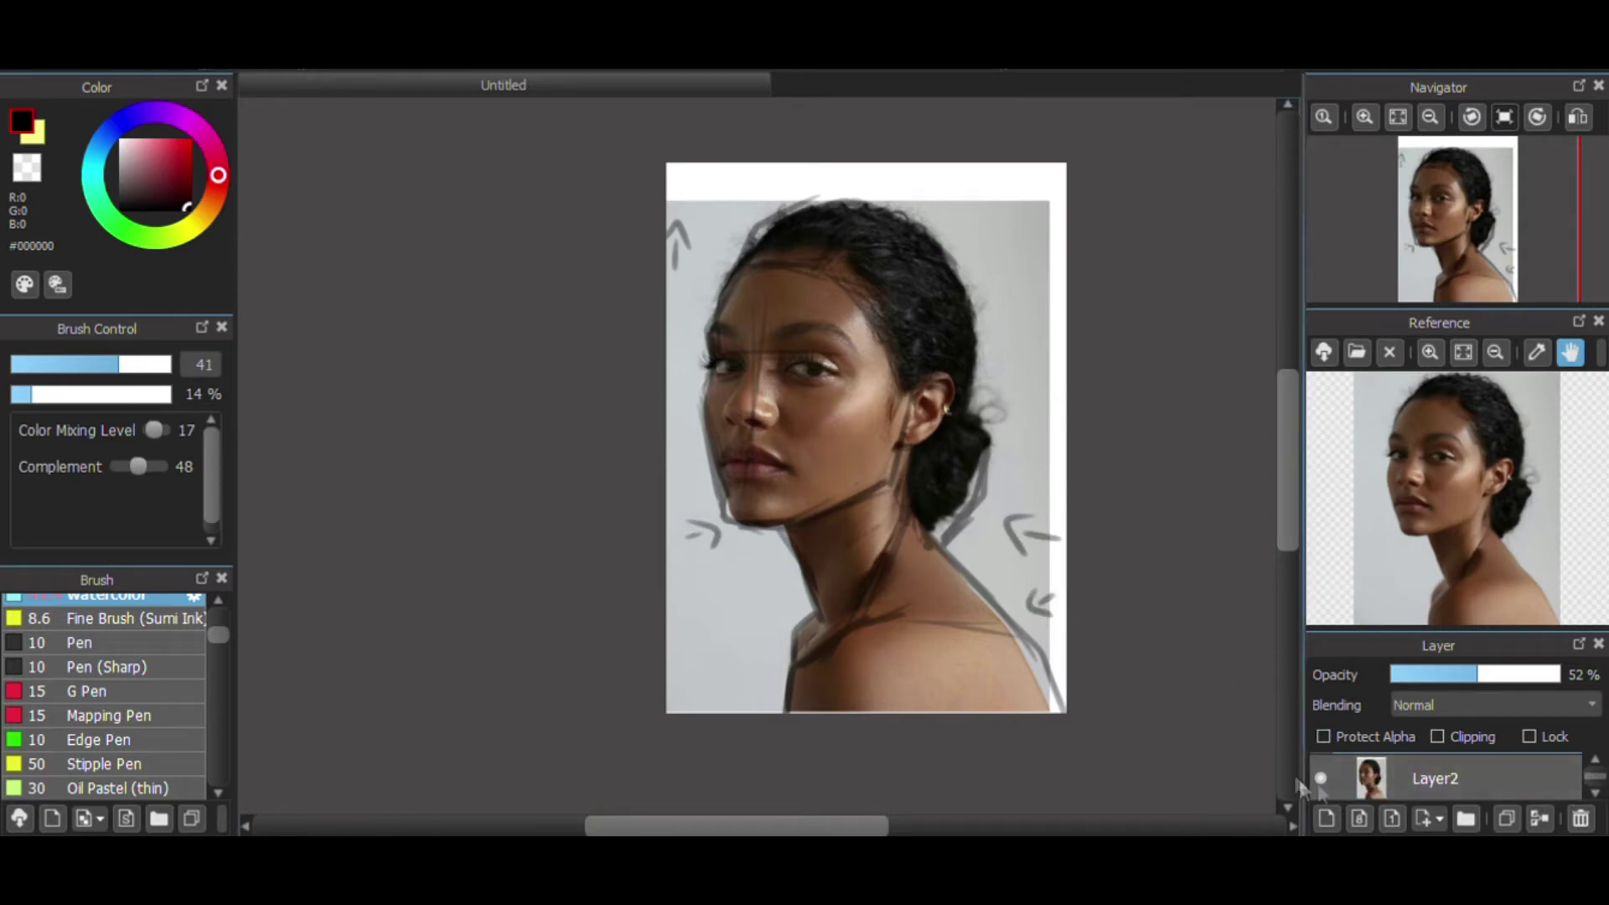
{"action": "left_click", "coordinate": [1321, 777]}
{"action": "left_click_drag", "start_coordinate": [218, 634], "coordinate": [218, 616]}
{"action": "left_click", "coordinate": [201, 654]}
{"action": "left_click_drag", "start_coordinate": [1019, 635], "coordinate": [1060, 720]}
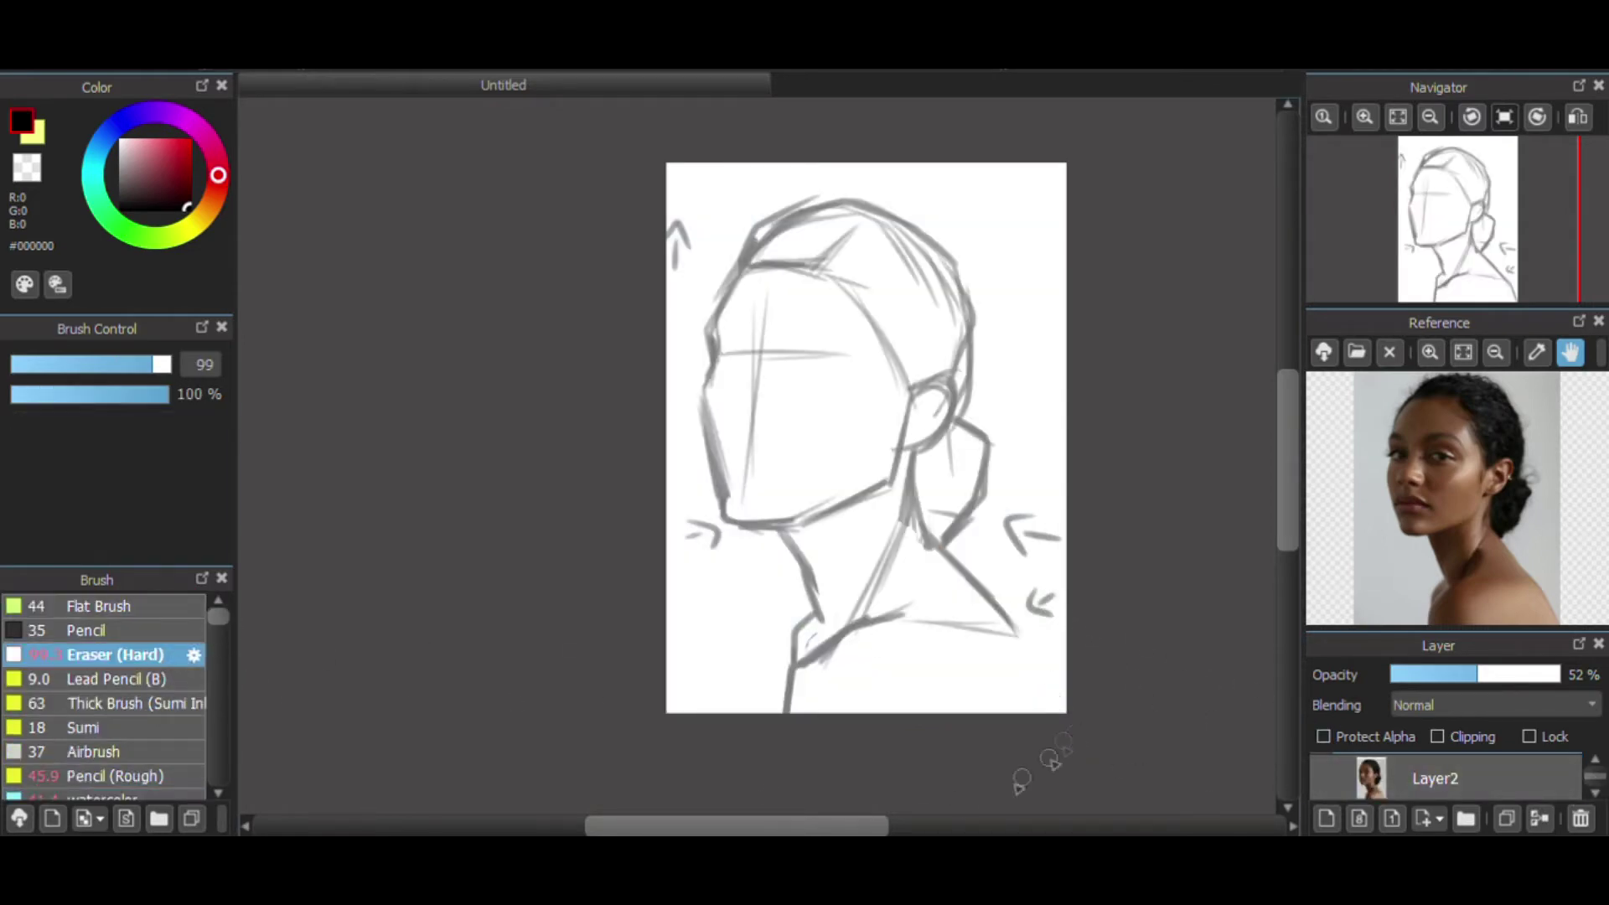
{"action": "left_click", "coordinate": [162, 796]}
{"action": "left_click_drag", "start_coordinate": [951, 568], "coordinate": [1028, 651]}
{"action": "left_click_drag", "start_coordinate": [1022, 633], "coordinate": [1044, 712]}
{"action": "left_click_drag", "start_coordinate": [1026, 635], "coordinate": [1054, 713]}
{"action": "left_click_drag", "start_coordinate": [949, 560], "coordinate": [1021, 633]}
{"action": "left_click_drag", "start_coordinate": [1022, 635], "coordinate": [1047, 713]}
- Thin the front face contour and the bun's outer edge using Eraser (Hard) at size 36
{"action": "left_click", "coordinate": [1366, 118]}
{"action": "left_click", "coordinate": [129, 658]}
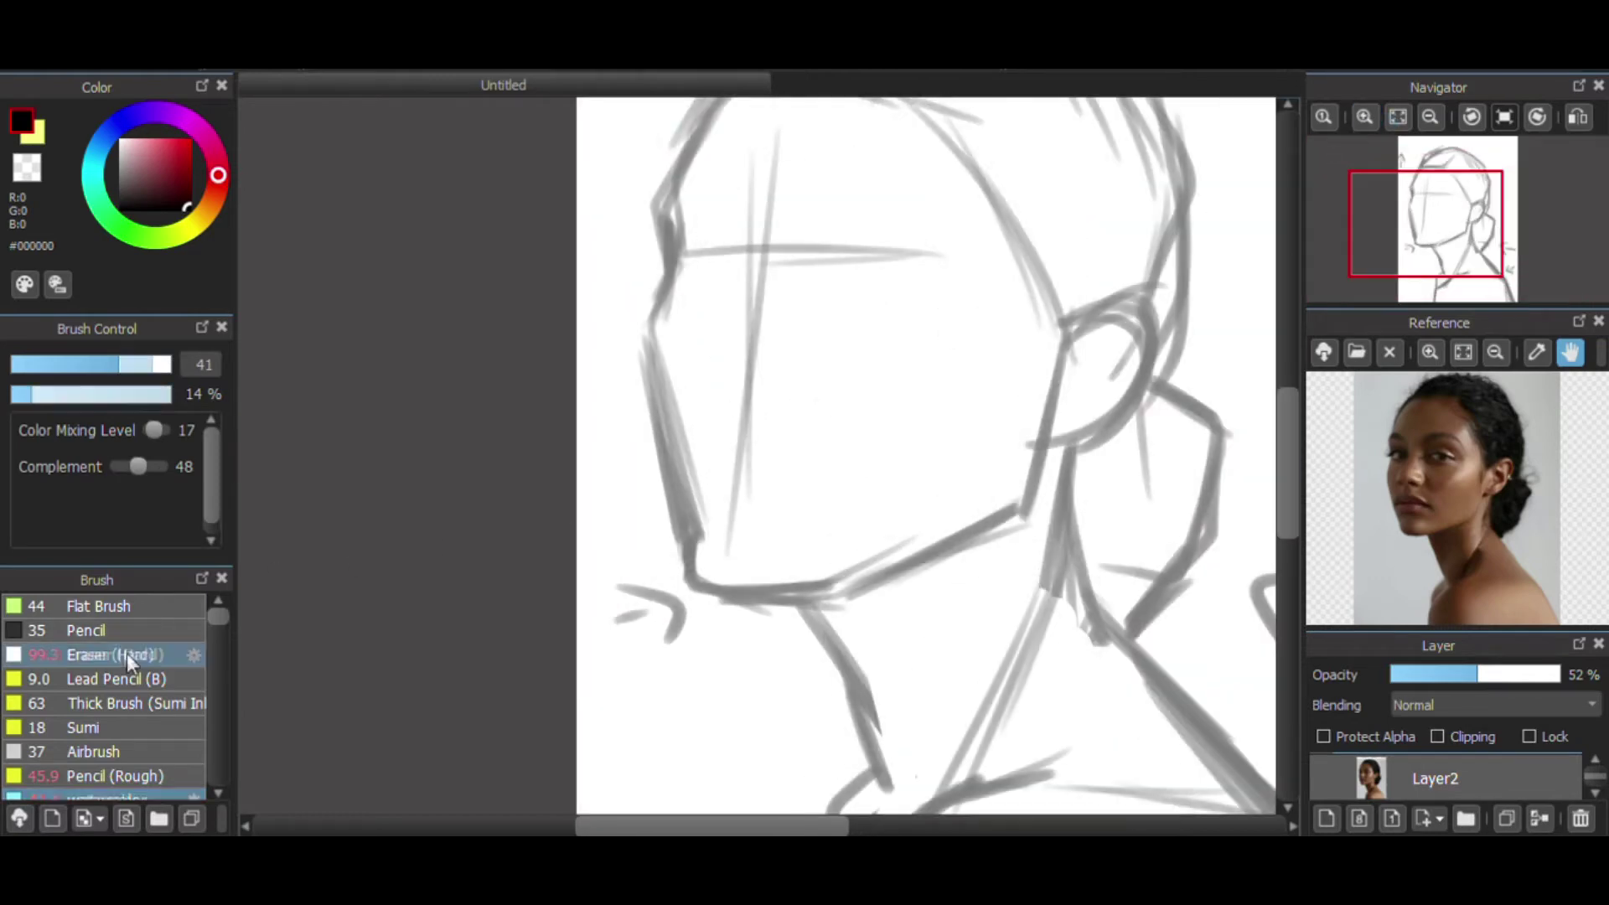
{"action": "left_click", "coordinate": [109, 364]}
{"action": "mouse_move", "coordinate": [647, 335]}
{"action": "left_mouse_down"}
{"action": "mouse_move", "coordinate": [680, 523]}
{"action": "mouse_move", "coordinate": [711, 567]}
{"action": "mouse_move", "coordinate": [665, 480]}
{"action": "left_mouse_up"}
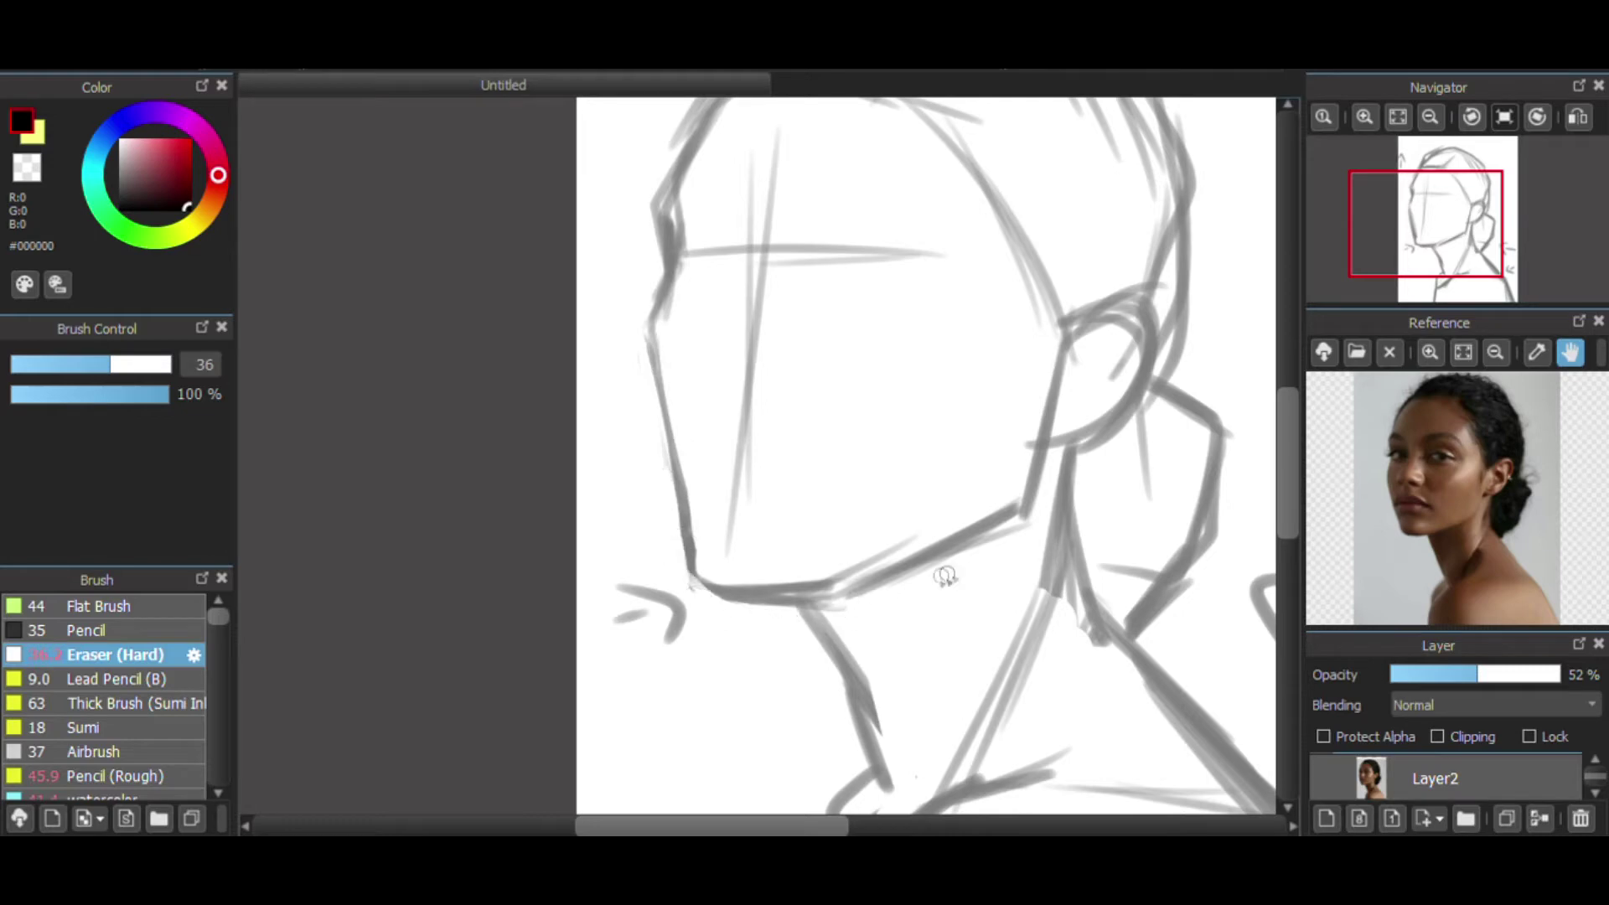
{"action": "left_click_drag", "start_coordinate": [1222, 431], "coordinate": [1221, 543]}
{"action": "left_click_drag", "start_coordinate": [1191, 392], "coordinate": [1223, 434]}
{"action": "left_click_drag", "start_coordinate": [1216, 536], "coordinate": [1131, 632]}
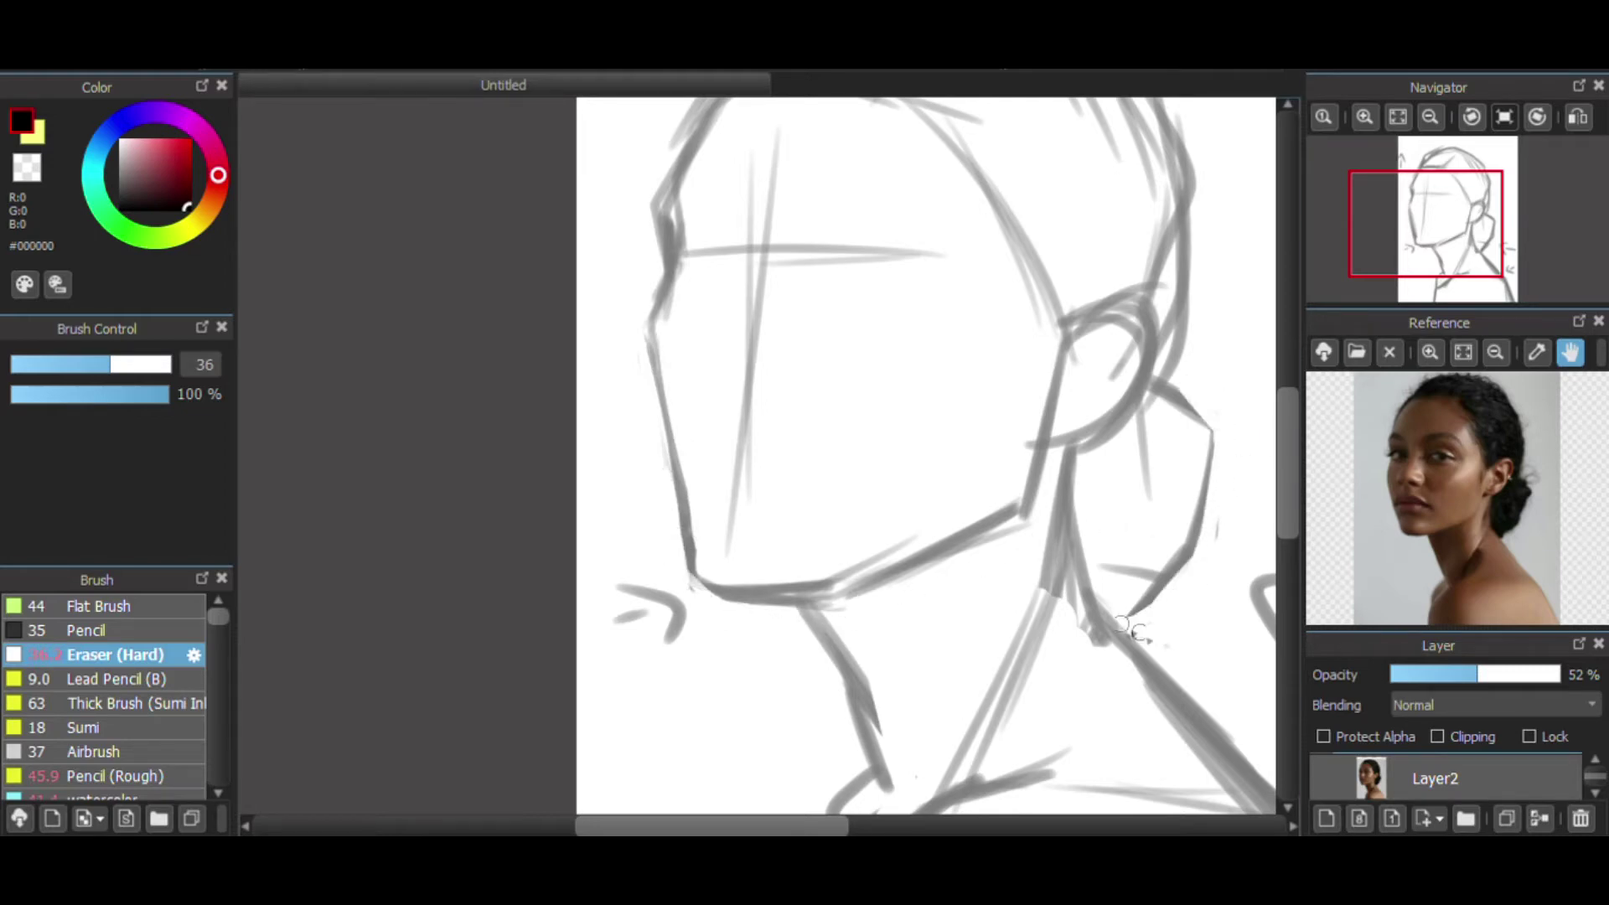
- Erase the rough hairline and the loose strokes inside the hair, and redraw the hairline from forehead to ear with the watercolor brush
{"action": "left_click", "coordinate": [1430, 116]}
{"action": "left_click", "coordinate": [1365, 116]}
{"action": "left_click_drag", "start_coordinate": [1476, 302], "coordinate": [1479, 278]}
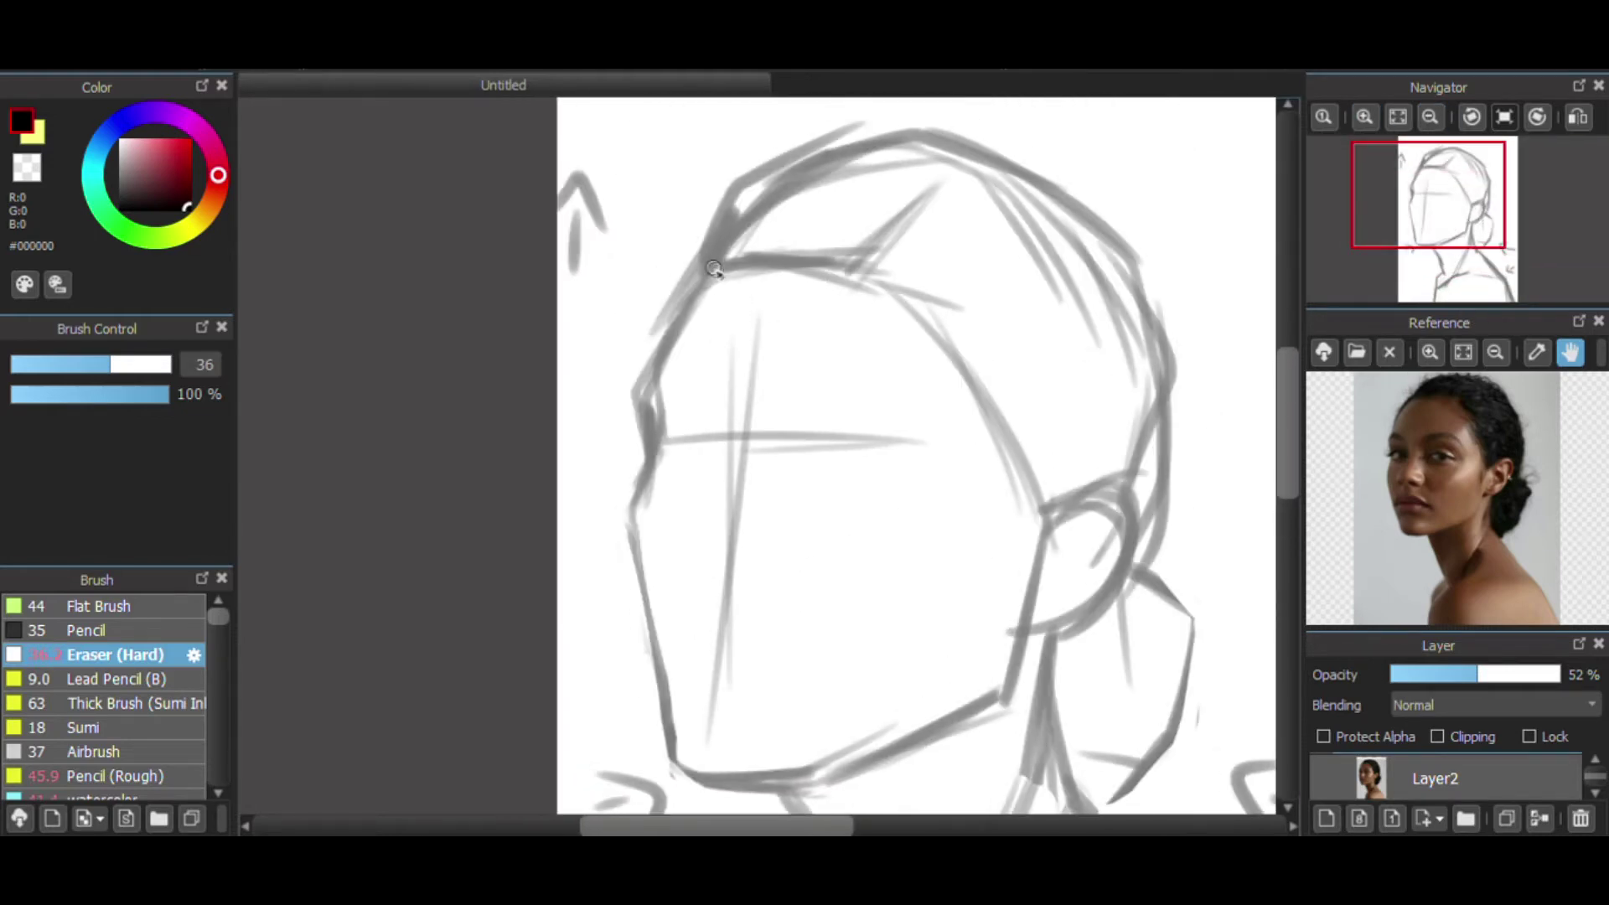
{"action": "mouse_move", "coordinate": [745, 273]}
{"action": "left_mouse_down"}
{"action": "mouse_move", "coordinate": [707, 289]}
{"action": "mouse_move", "coordinate": [877, 262]}
{"action": "mouse_move", "coordinate": [834, 277]}
{"action": "mouse_move", "coordinate": [903, 295]}
{"action": "mouse_move", "coordinate": [987, 446]}
{"action": "left_mouse_up"}
{"action": "left_click", "coordinate": [166, 365]}
{"action": "mouse_move", "coordinate": [964, 201]}
{"action": "left_mouse_down"}
{"action": "mouse_move", "coordinate": [1098, 276]}
{"action": "mouse_move", "coordinate": [1095, 357]}
{"action": "left_mouse_up"}
{"action": "left_click", "coordinate": [137, 794]}
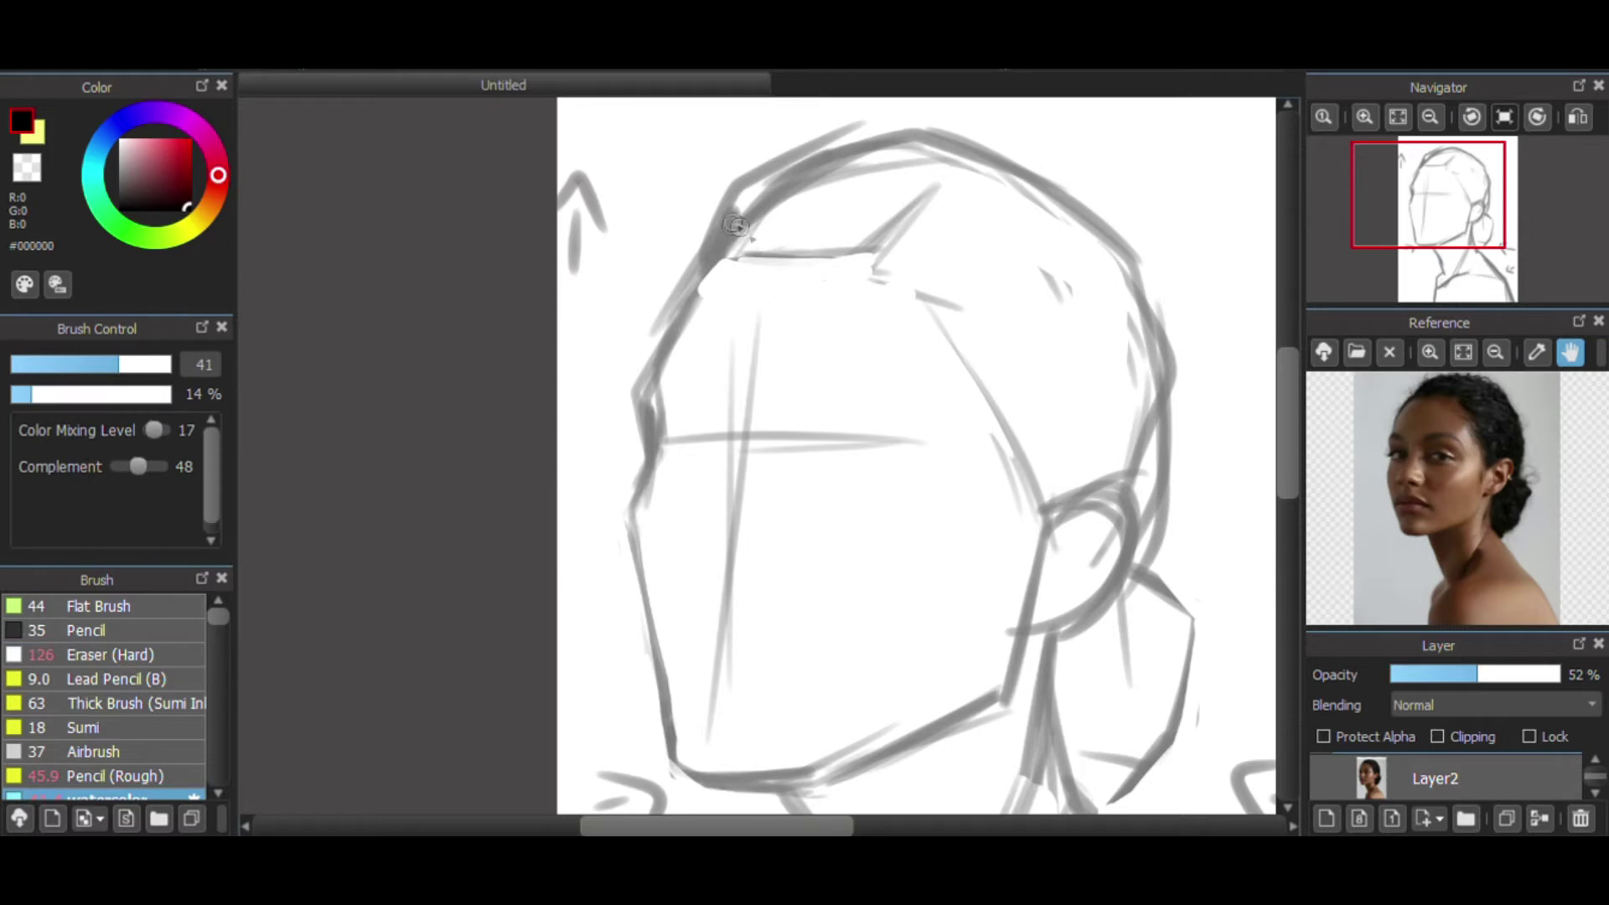
{"action": "mouse_move", "coordinate": [736, 226]}
{"action": "left_mouse_down"}
{"action": "mouse_move", "coordinate": [944, 202]}
{"action": "mouse_move", "coordinate": [915, 295]}
{"action": "mouse_move", "coordinate": [1027, 433]}
{"action": "mouse_move", "coordinate": [1050, 510]}
{"action": "left_mouse_up"}
- Erase the bun's outline behind the neck and redraw it narrower with the watercolor brush
{"action": "left_click_drag", "start_coordinate": [1289, 462], "coordinate": [1289, 514]}
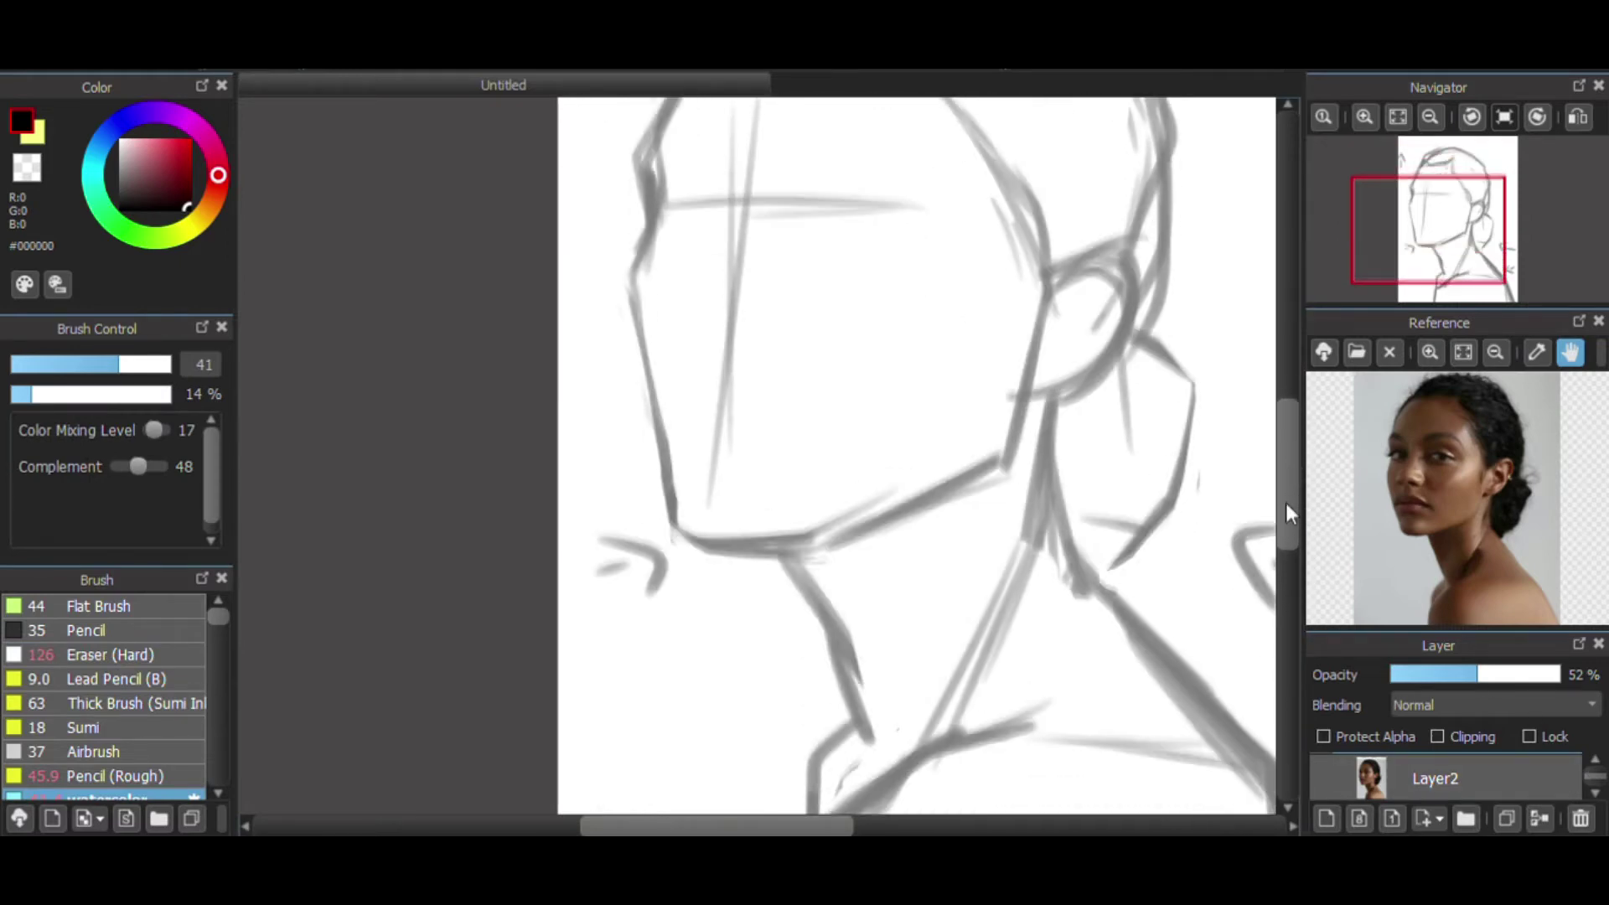
{"action": "scroll", "coordinate": [1288, 513], "scroll_direction": "down", "scroll_amount": 1}
{"action": "key", "text": "e"}
{"action": "left_click_drag", "start_coordinate": [1121, 341], "coordinate": [1190, 452]}
{"action": "left_click", "coordinate": [146, 777]}
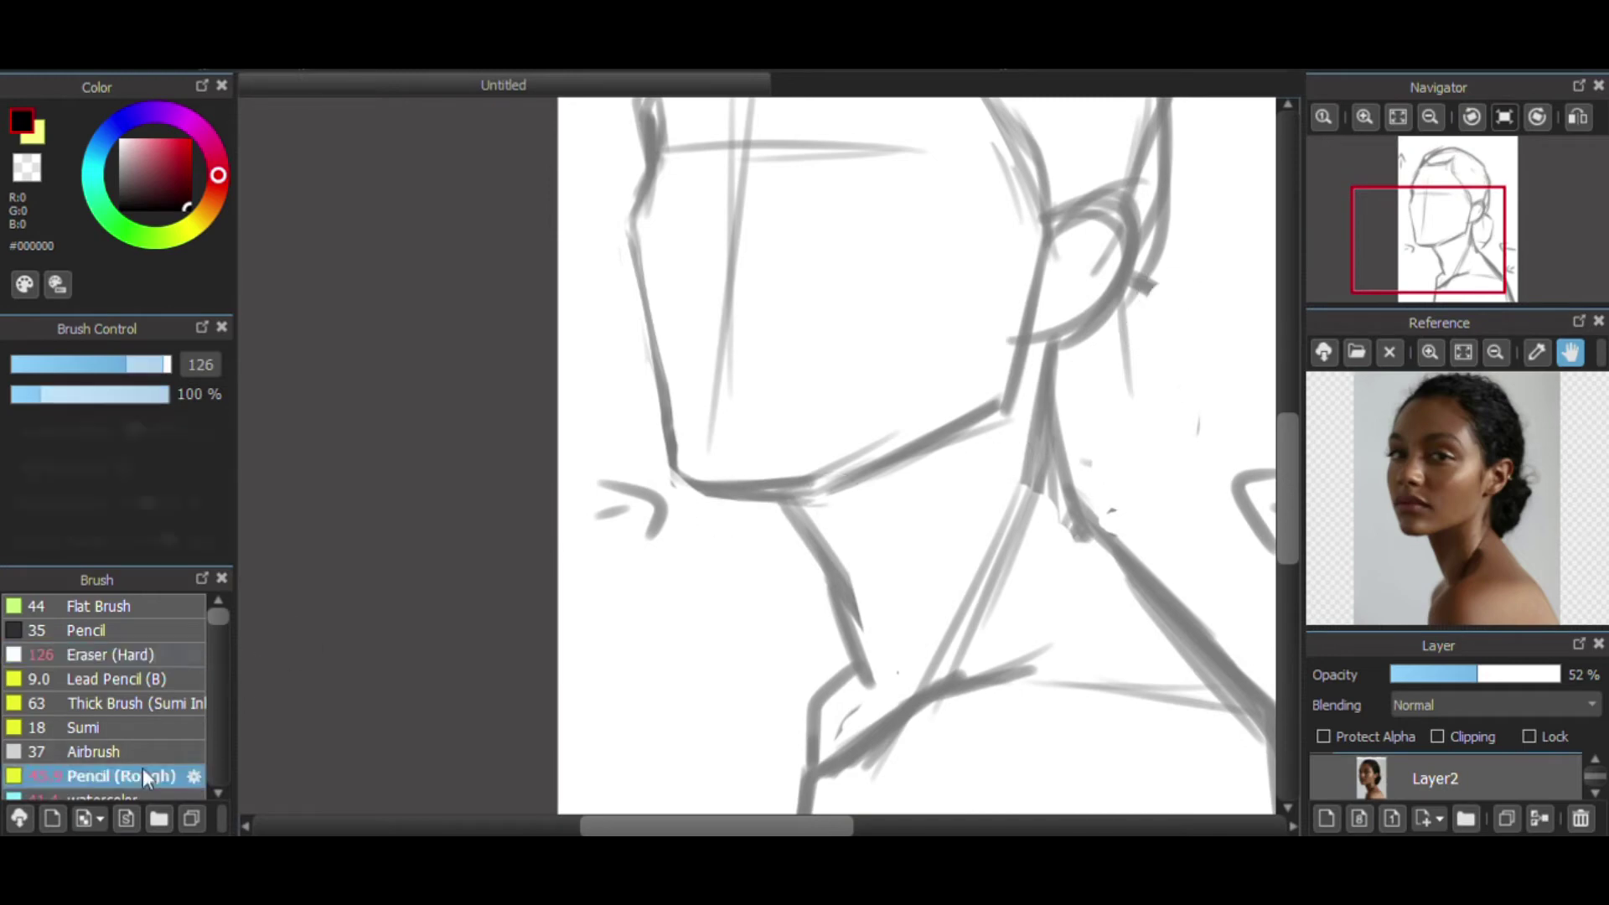
{"action": "left_click", "coordinate": [144, 797]}
{"action": "mouse_move", "coordinate": [1140, 280]}
{"action": "left_mouse_down"}
{"action": "mouse_move", "coordinate": [1175, 323]}
{"action": "mouse_move", "coordinate": [1124, 487]}
{"action": "left_mouse_up"}
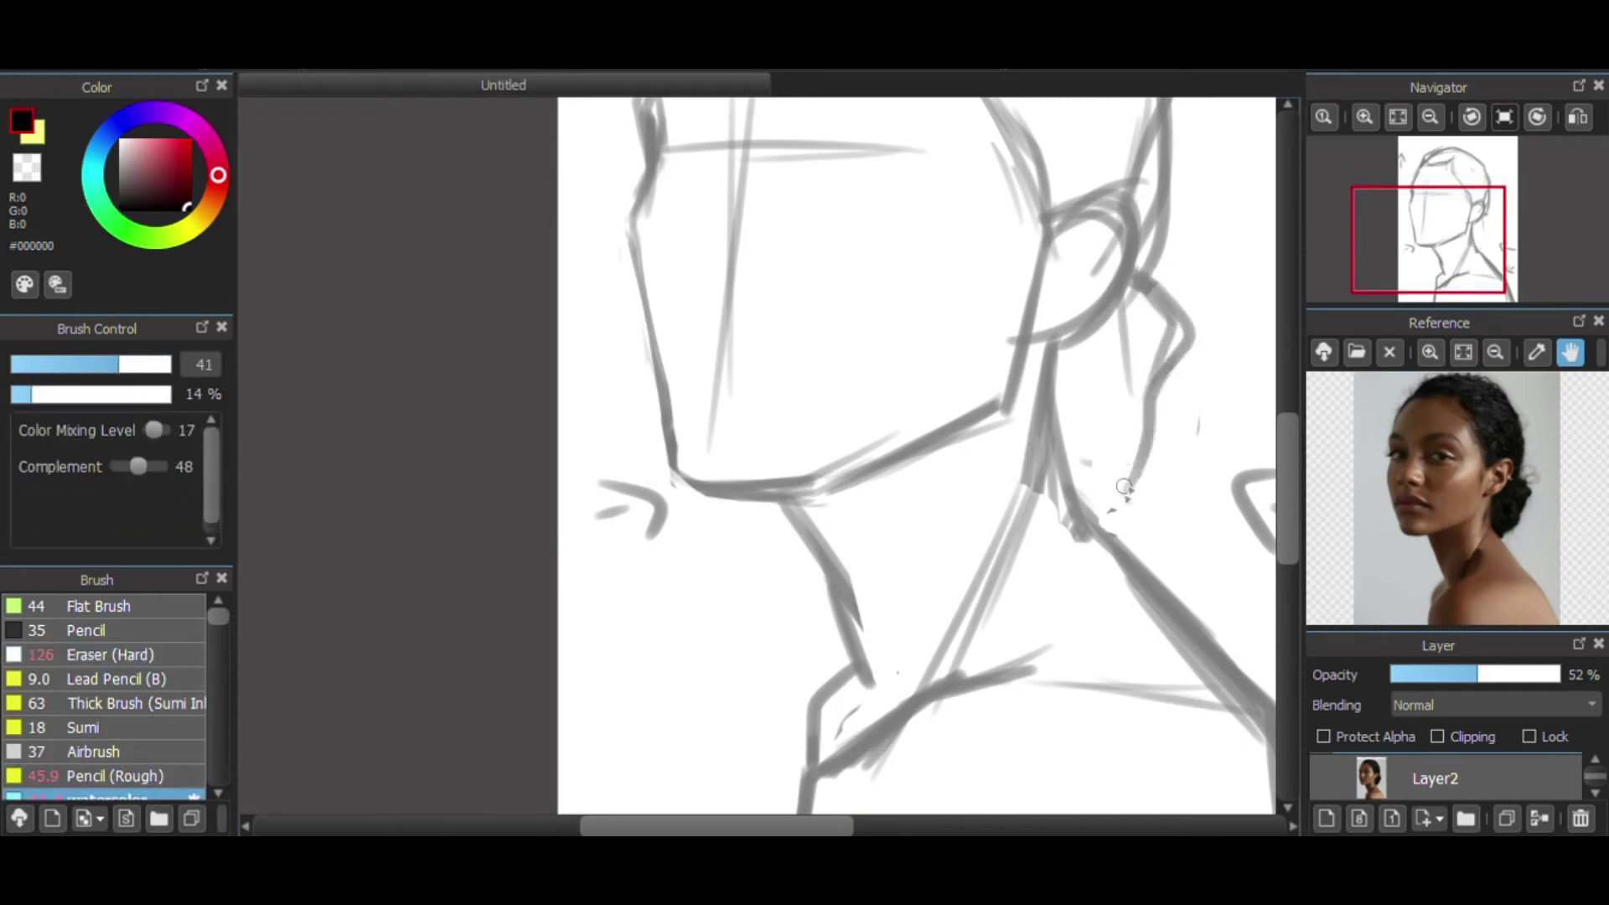
{"action": "left_click_drag", "start_coordinate": [1173, 371], "coordinate": [1077, 503]}
{"action": "left_click_drag", "start_coordinate": [1140, 458], "coordinate": [1119, 501]}
- Clean up the inner edge of the head outline from the forehead round to the ear with Eraser (Hard) at size 30
{"action": "left_click", "coordinate": [1431, 118]}
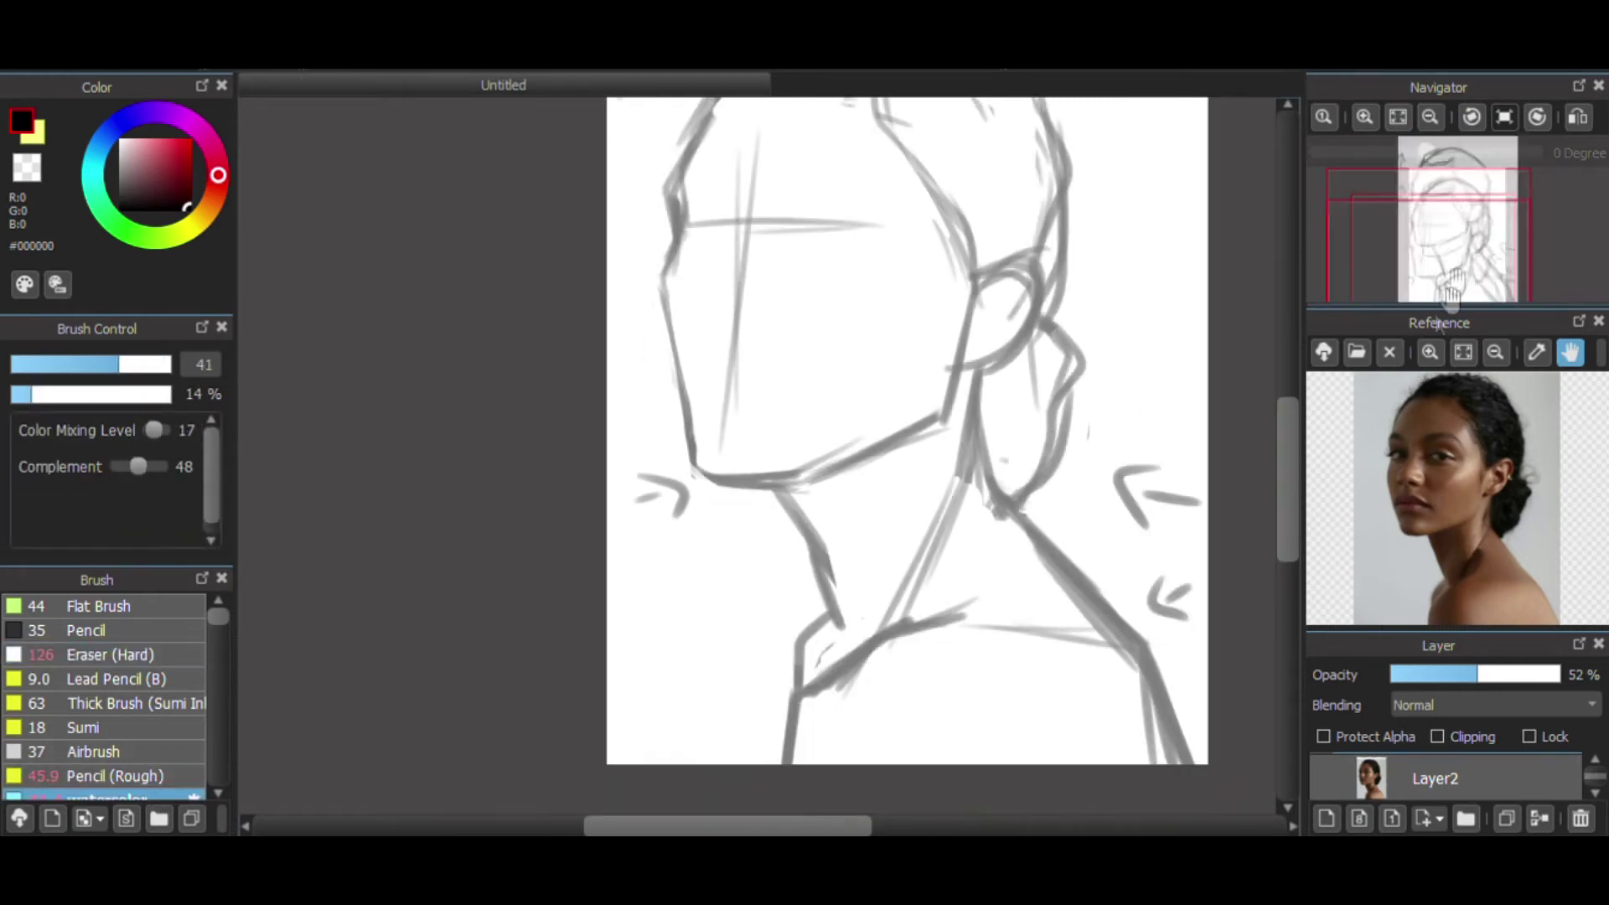
{"action": "left_click_drag", "start_coordinate": [1454, 284], "coordinate": [1479, 253]}
{"action": "left_click", "coordinate": [125, 659]}
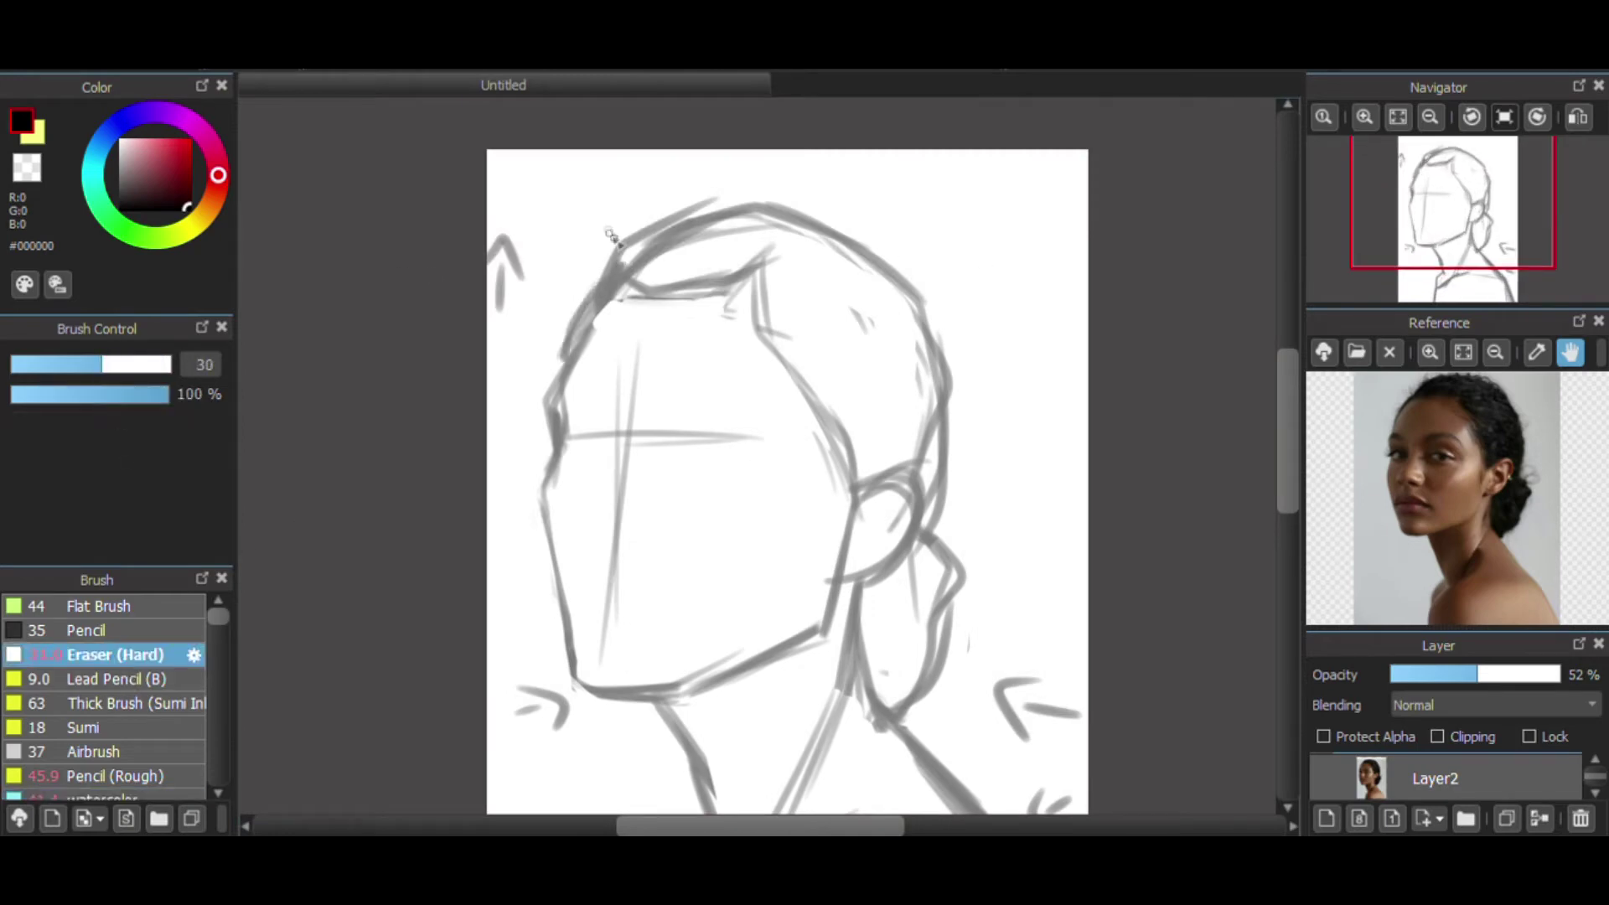
{"action": "mouse_move", "coordinate": [613, 237]}
{"action": "left_mouse_down"}
{"action": "mouse_move", "coordinate": [591, 312]}
{"action": "mouse_move", "coordinate": [725, 239]}
{"action": "mouse_move", "coordinate": [851, 247]}
{"action": "left_mouse_up"}
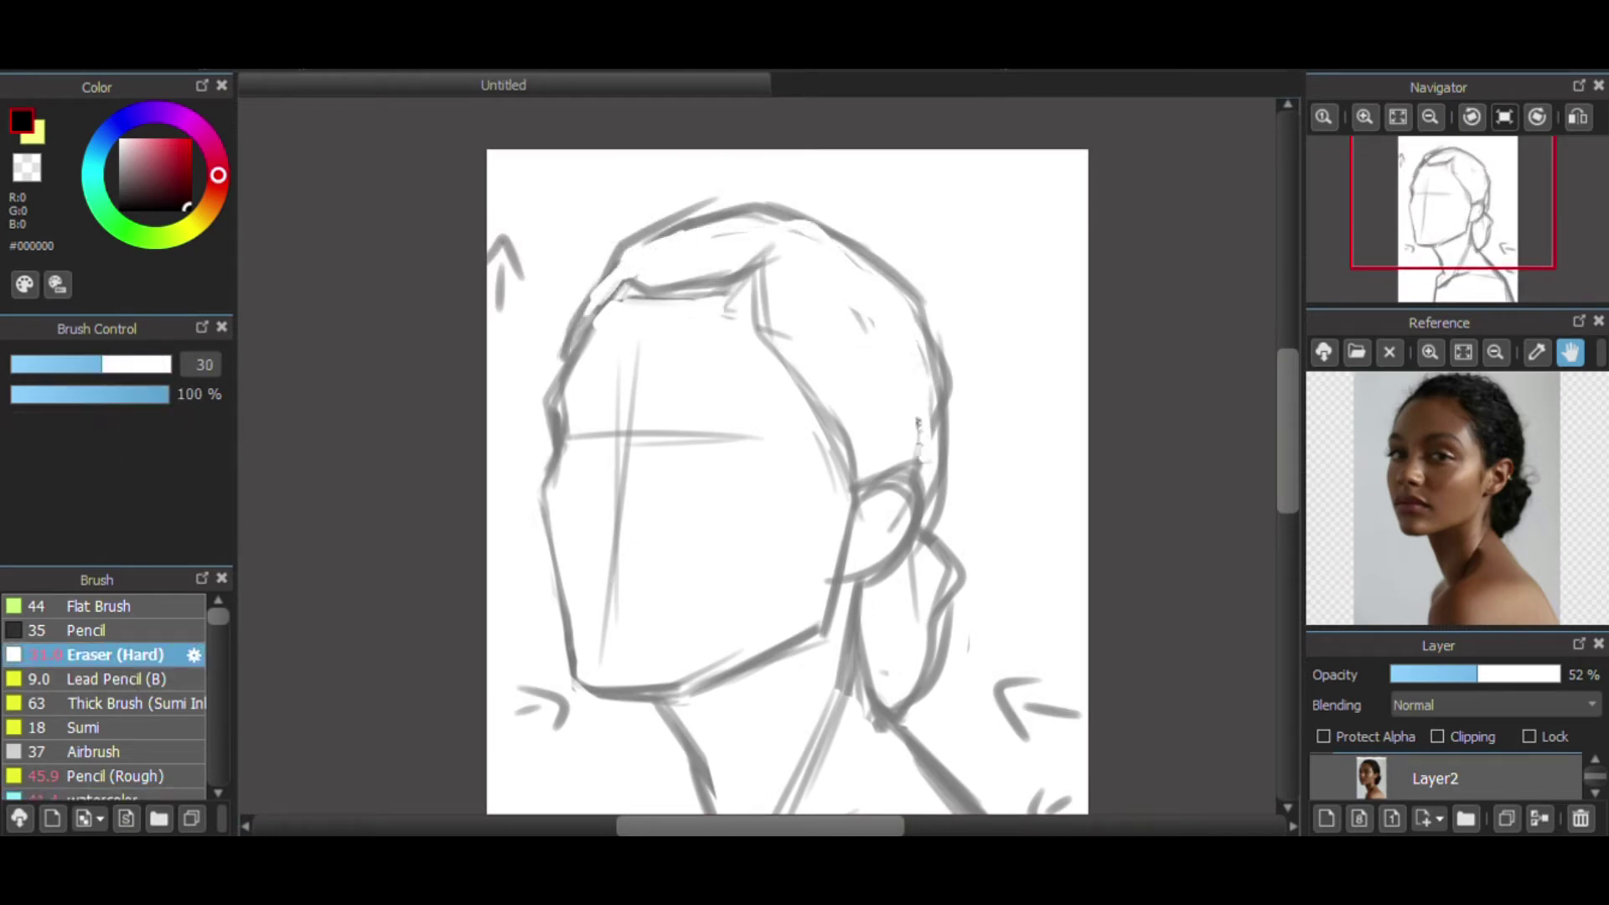
{"action": "left_click_drag", "start_coordinate": [931, 381], "coordinate": [920, 460]}
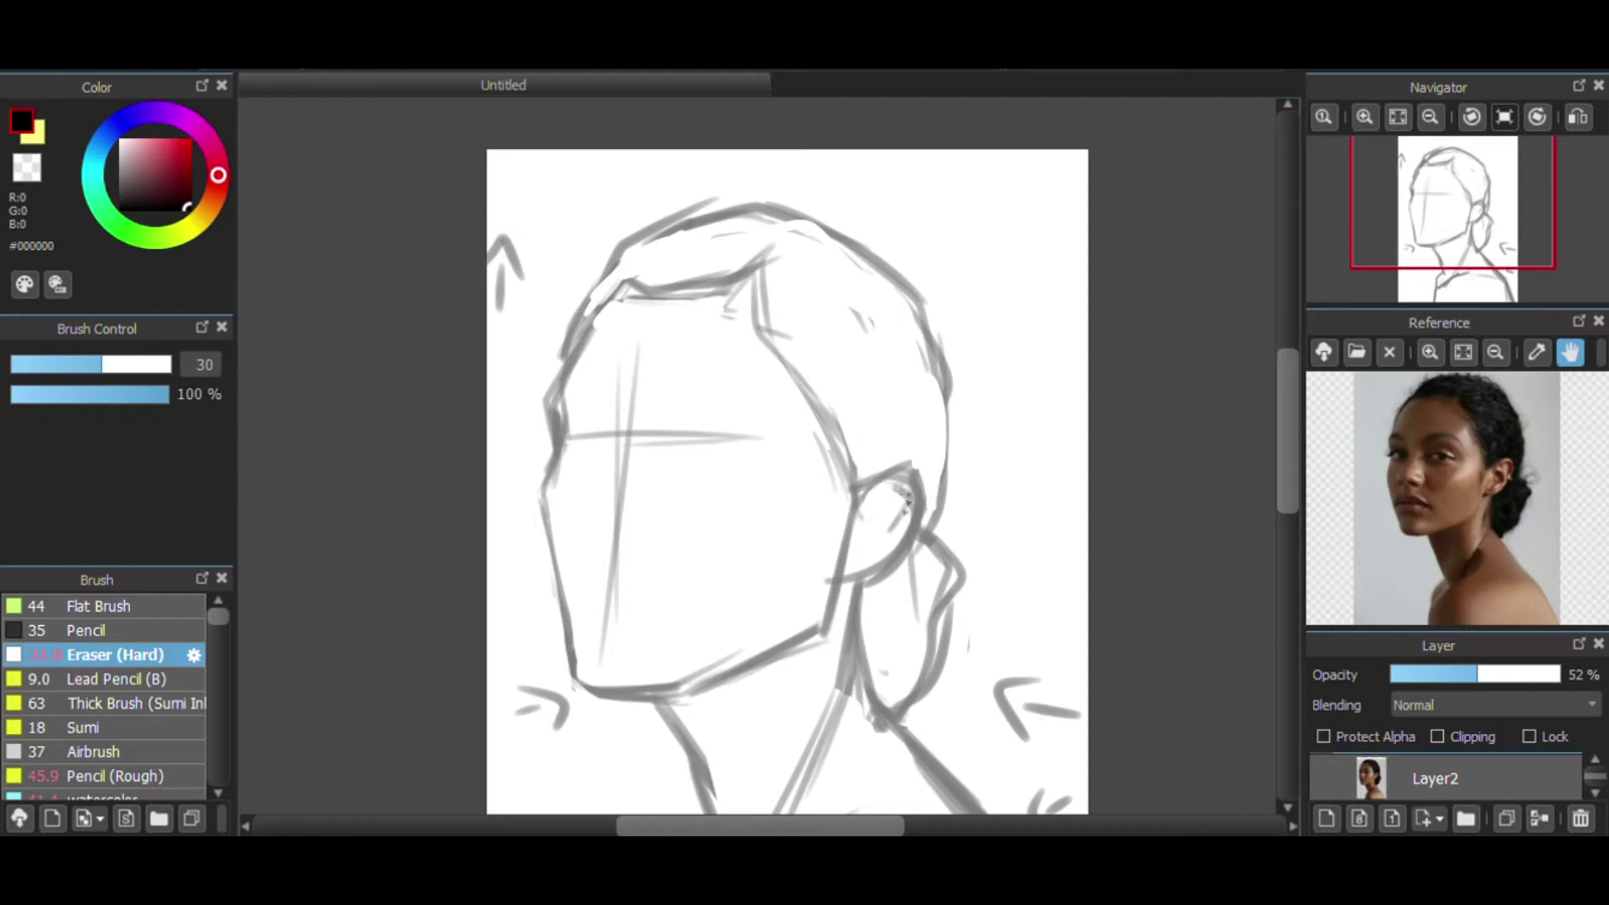
- Toggle the Layer2 photo beneath the sketch to compare the corrected head and bun outlines
{"action": "left_click", "coordinate": [1322, 780]}
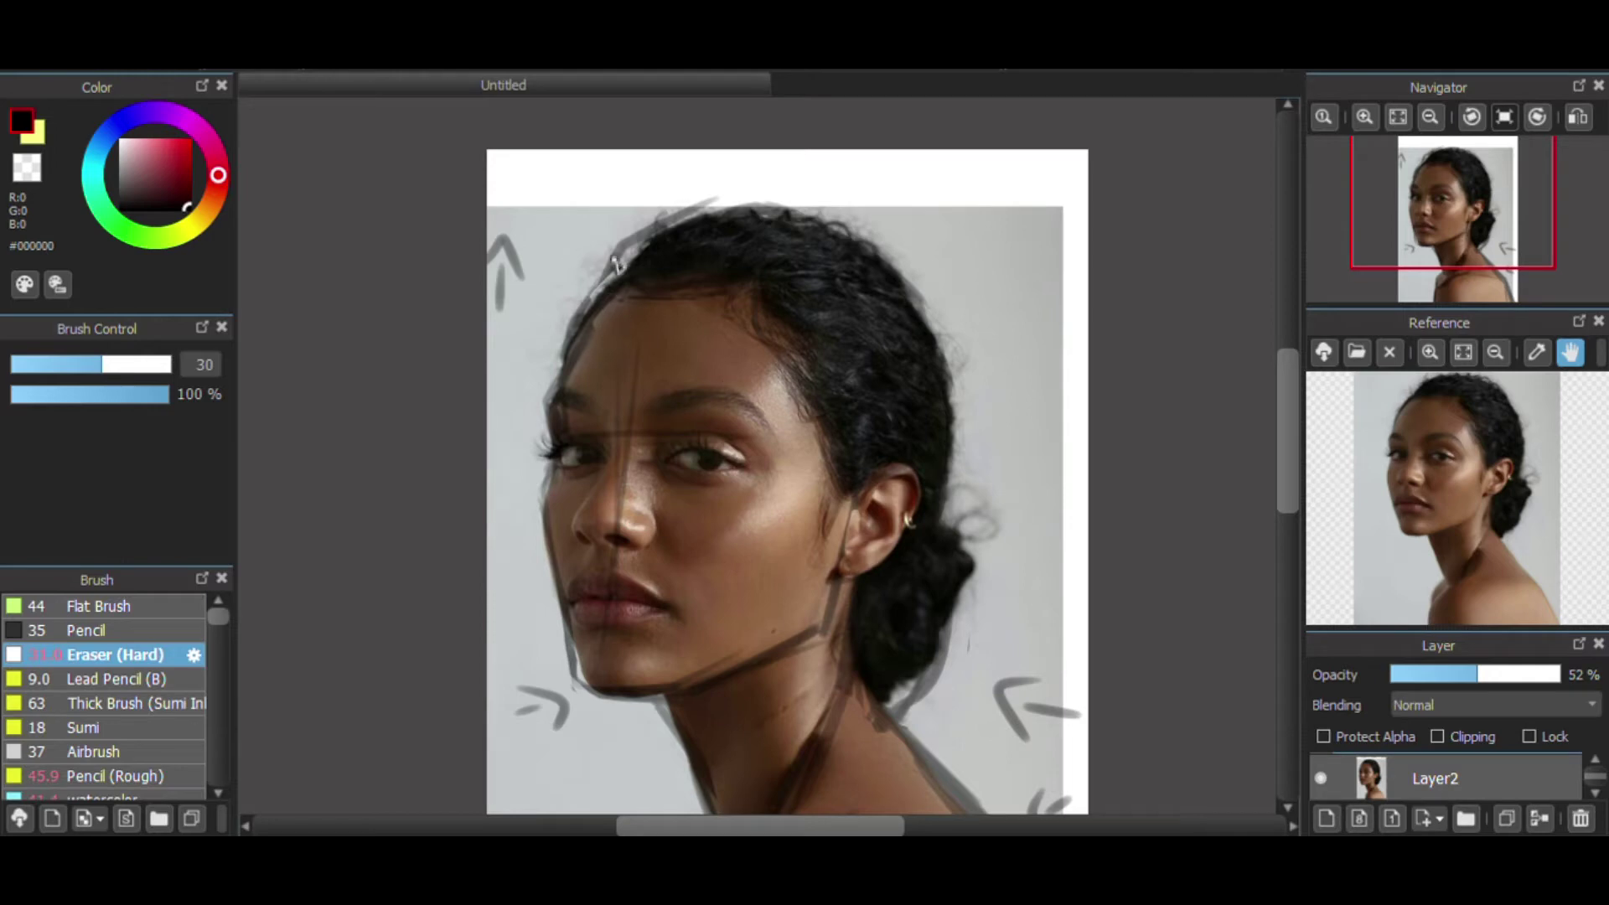
{"action": "scroll", "coordinate": [1281, 513], "scroll_direction": "down", "scroll_amount": 3}
{"action": "scroll", "coordinate": [1281, 513], "scroll_direction": "up", "scroll_amount": 3}
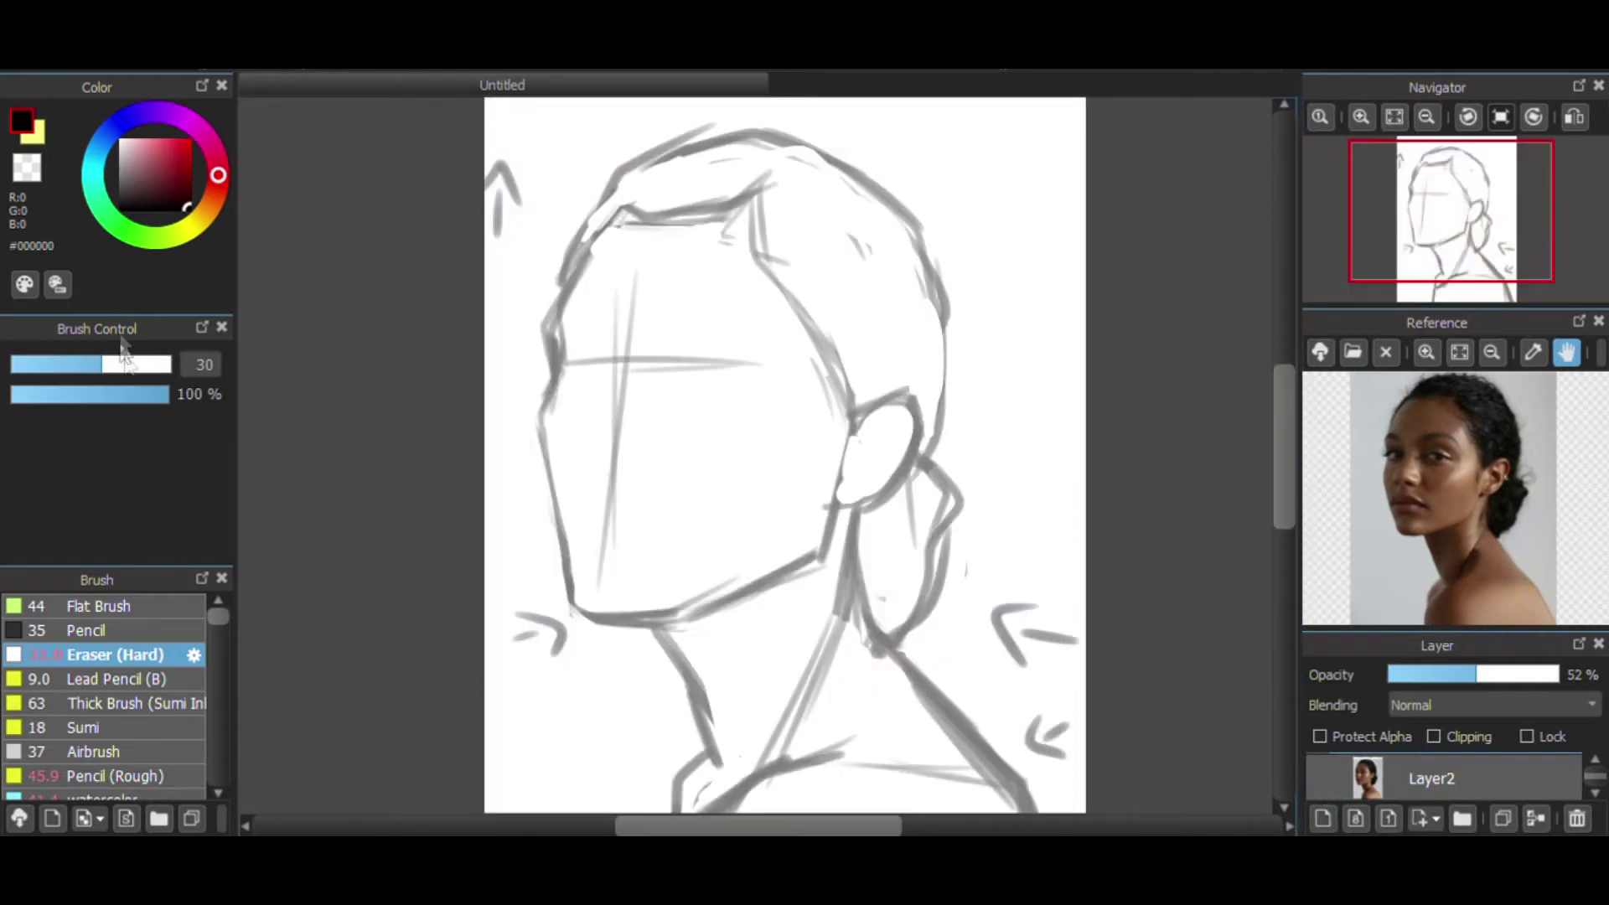
- Set the eraser size to 38 and thin the jawline and the front cheek contour
{"action": "left_click", "coordinate": [1362, 117]}
{"action": "left_click", "coordinate": [1362, 117]}
{"action": "left_click_drag", "start_coordinate": [1284, 423], "coordinate": [1284, 443]}
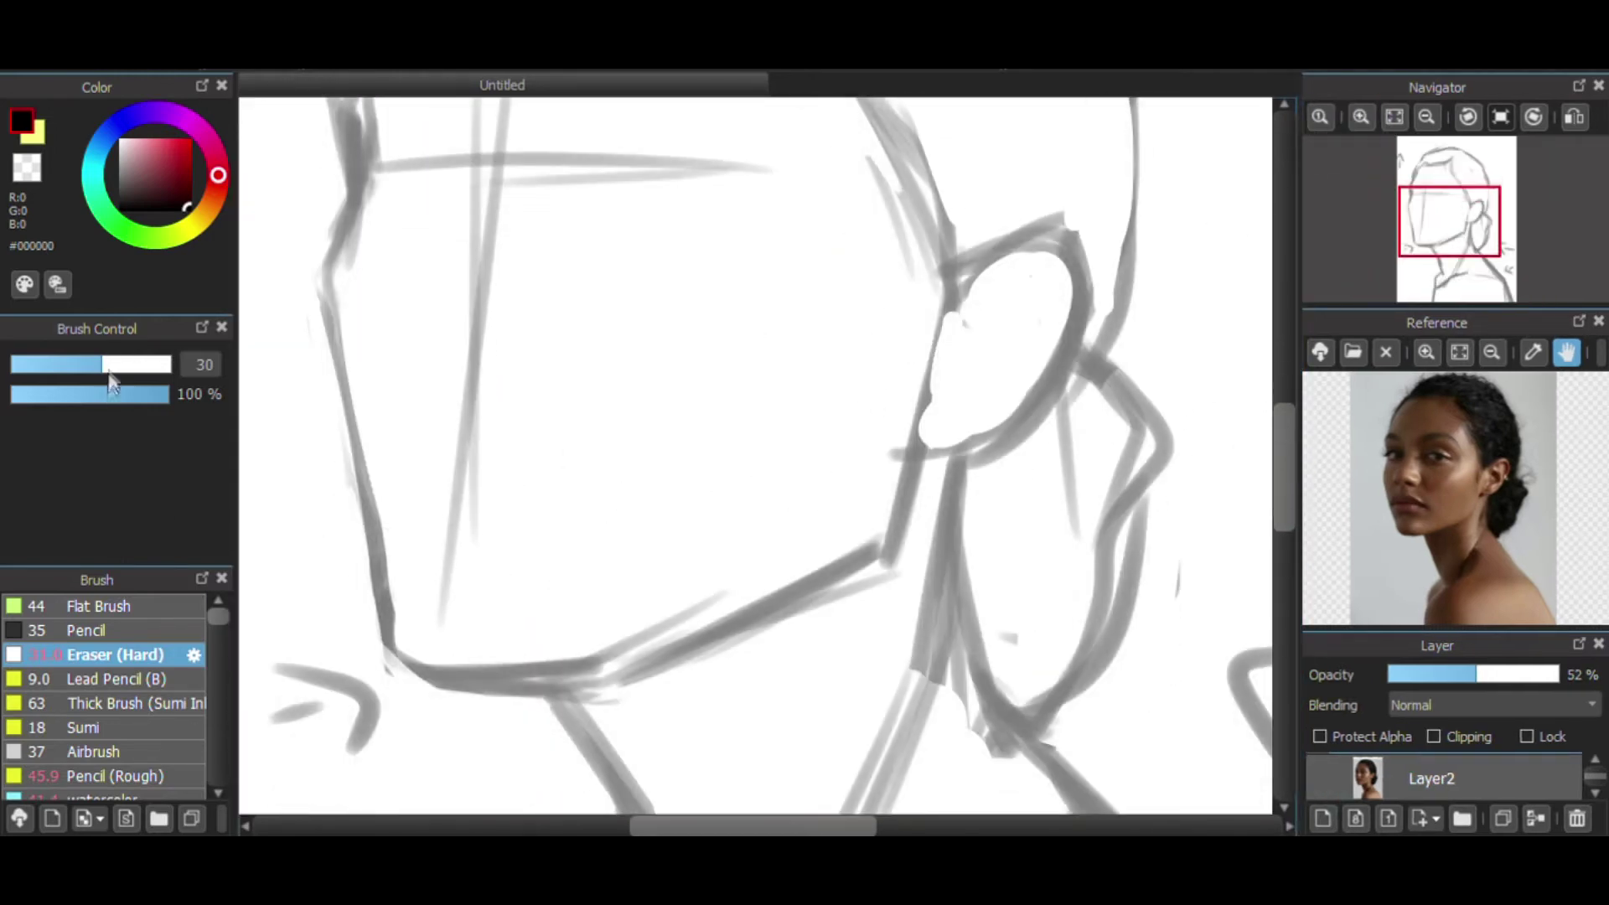
{"action": "left_click", "coordinate": [113, 365]}
{"action": "left_click_drag", "start_coordinate": [656, 677], "coordinate": [648, 691]}
{"action": "left_click_drag", "start_coordinate": [697, 614], "coordinate": [520, 658]}
{"action": "left_click_drag", "start_coordinate": [366, 558], "coordinate": [380, 650]}
{"action": "left_click_drag", "start_coordinate": [349, 470], "coordinate": [375, 616]}
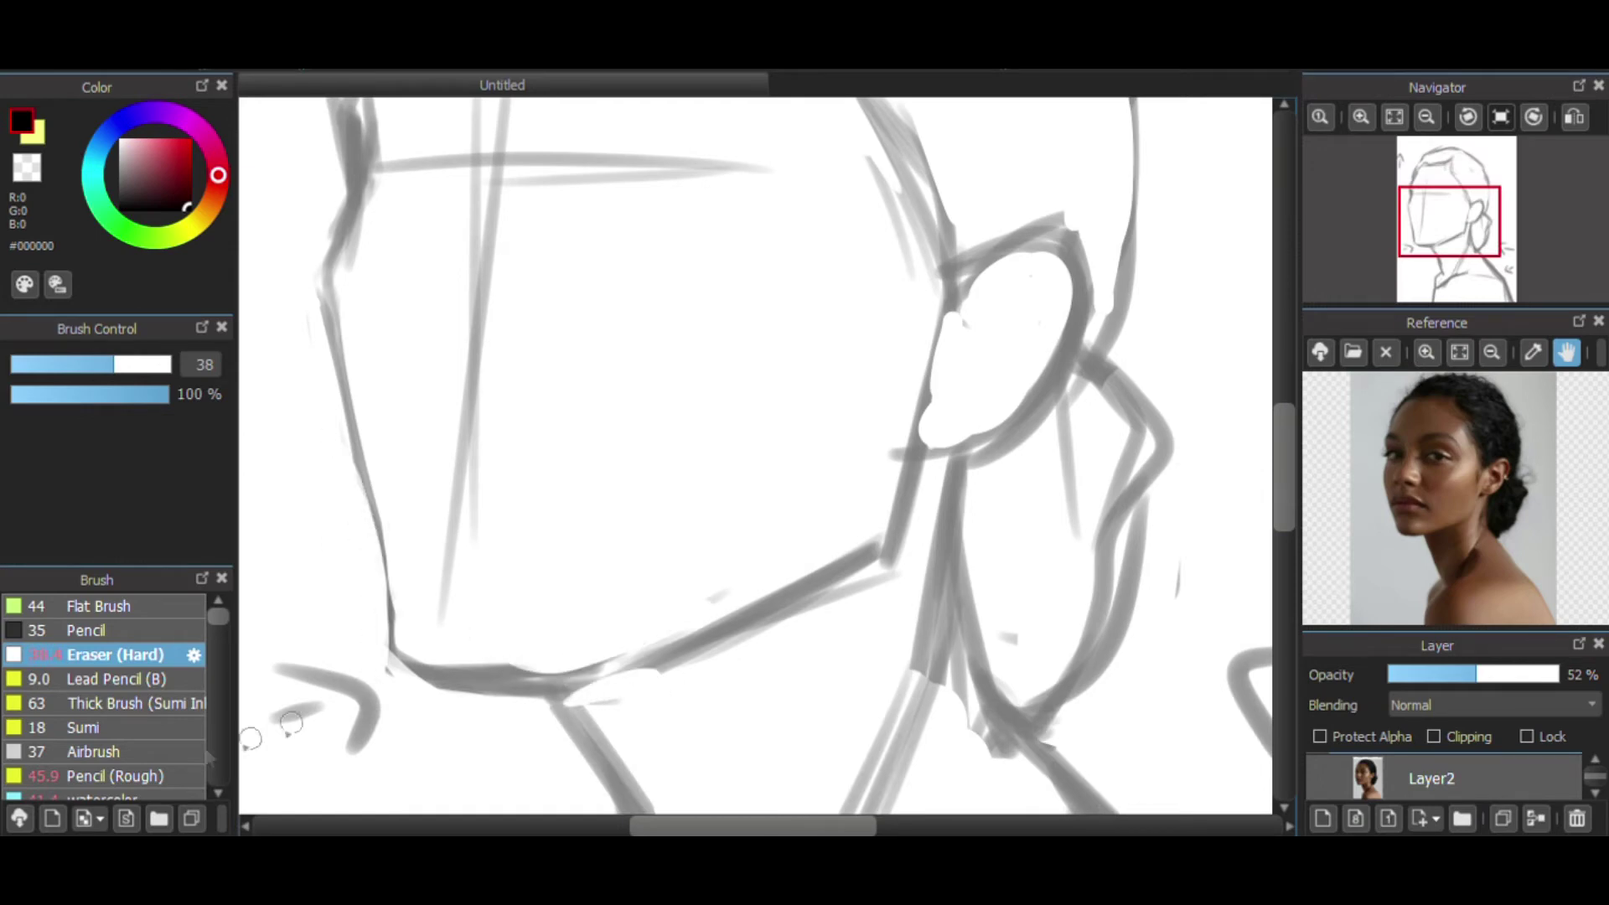
- Redraw the cheek, a rounded chin and the jawline up to the ear with the watercolor brush at size 18
{"action": "left_click", "coordinate": [107, 796]}
{"action": "left_click", "coordinate": [71, 365]}
{"action": "left_click_drag", "start_coordinate": [356, 455], "coordinate": [395, 610]}
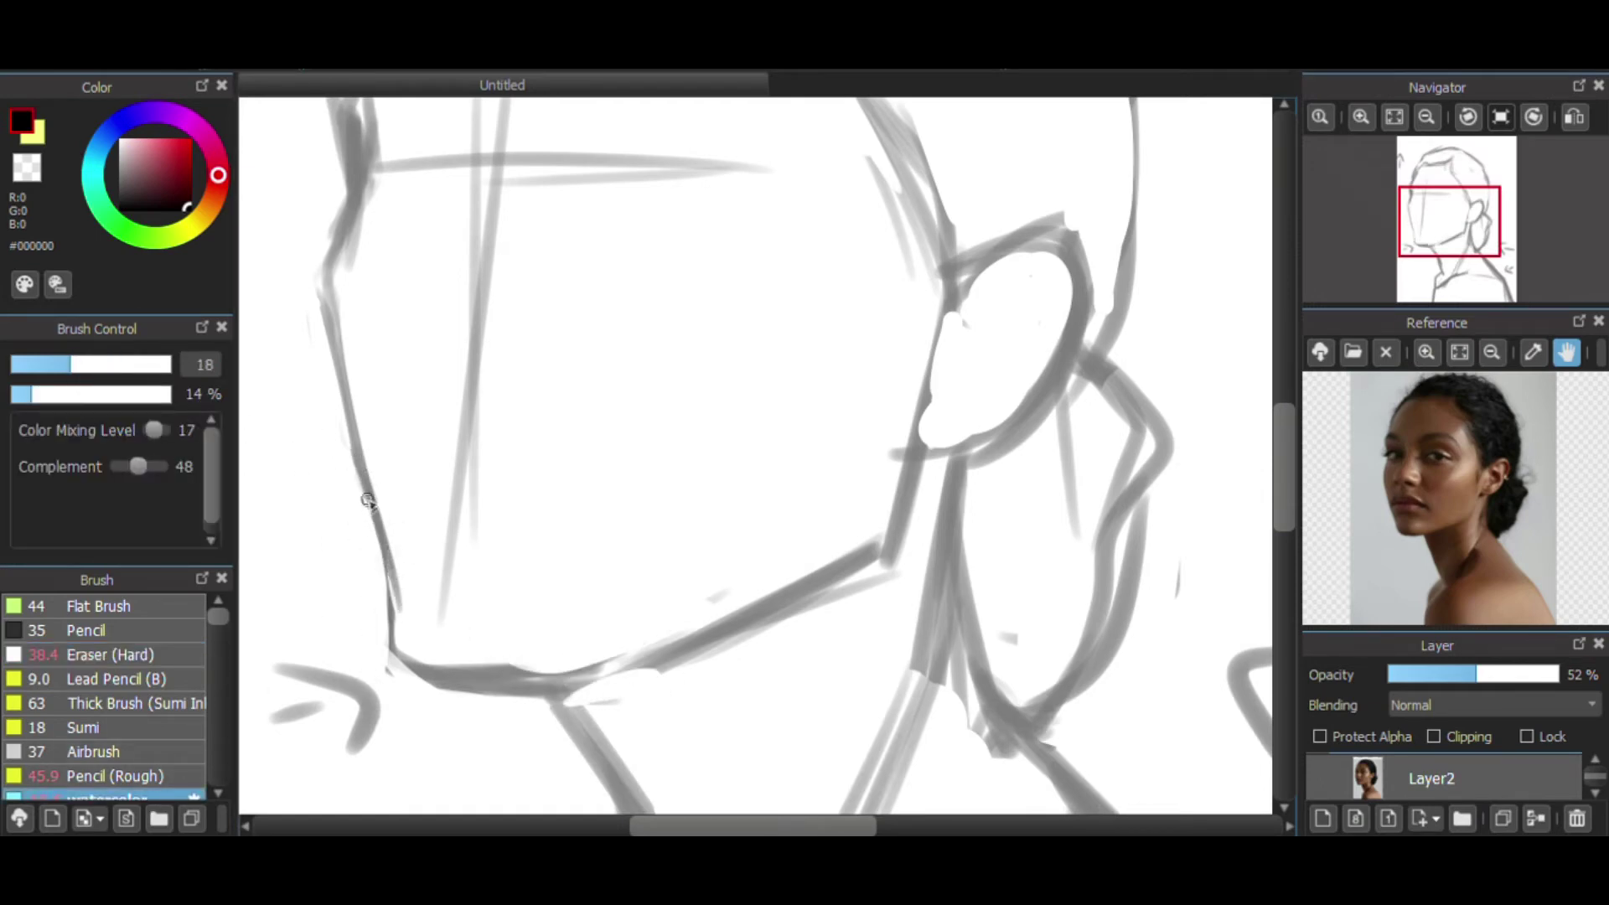
{"action": "mouse_move", "coordinate": [367, 496]}
{"action": "left_mouse_down"}
{"action": "mouse_move", "coordinate": [397, 619]}
{"action": "mouse_move", "coordinate": [437, 667]}
{"action": "mouse_move", "coordinate": [616, 675]}
{"action": "mouse_move", "coordinate": [880, 560]}
{"action": "left_mouse_up"}
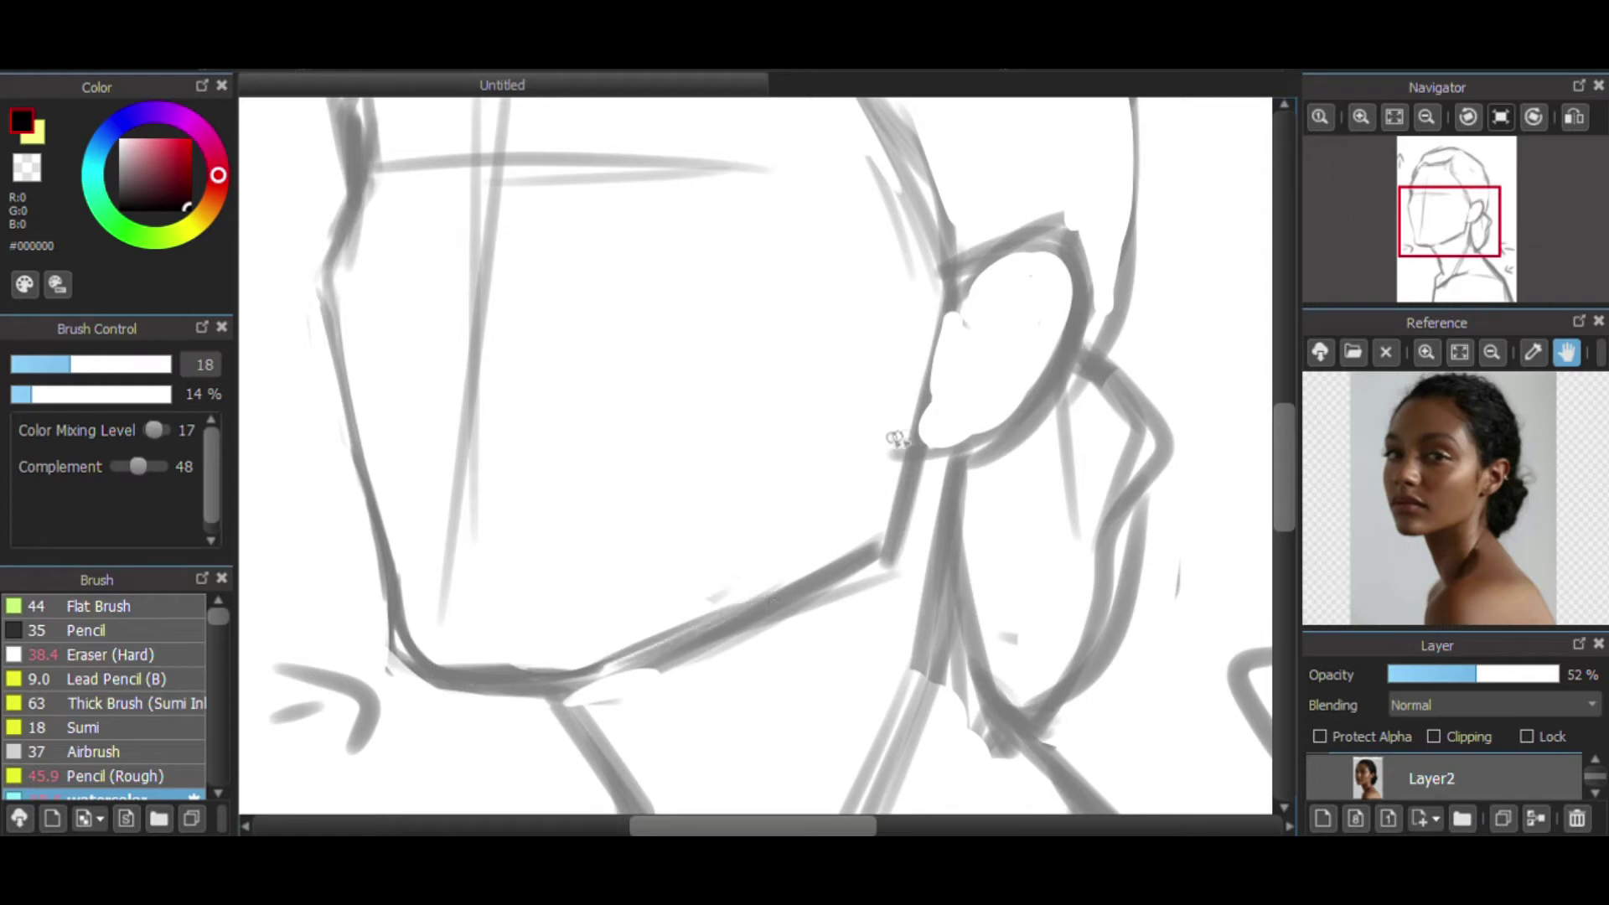
{"action": "left_click_drag", "start_coordinate": [909, 177], "coordinate": [917, 490]}
{"action": "mouse_move", "coordinate": [912, 367]}
{"action": "left_mouse_down"}
{"action": "mouse_move", "coordinate": [894, 520]}
{"action": "mouse_move", "coordinate": [797, 593]}
{"action": "mouse_move", "coordinate": [610, 645]}
{"action": "left_mouse_up"}
{"action": "left_click_drag", "start_coordinate": [552, 690], "coordinate": [689, 646]}
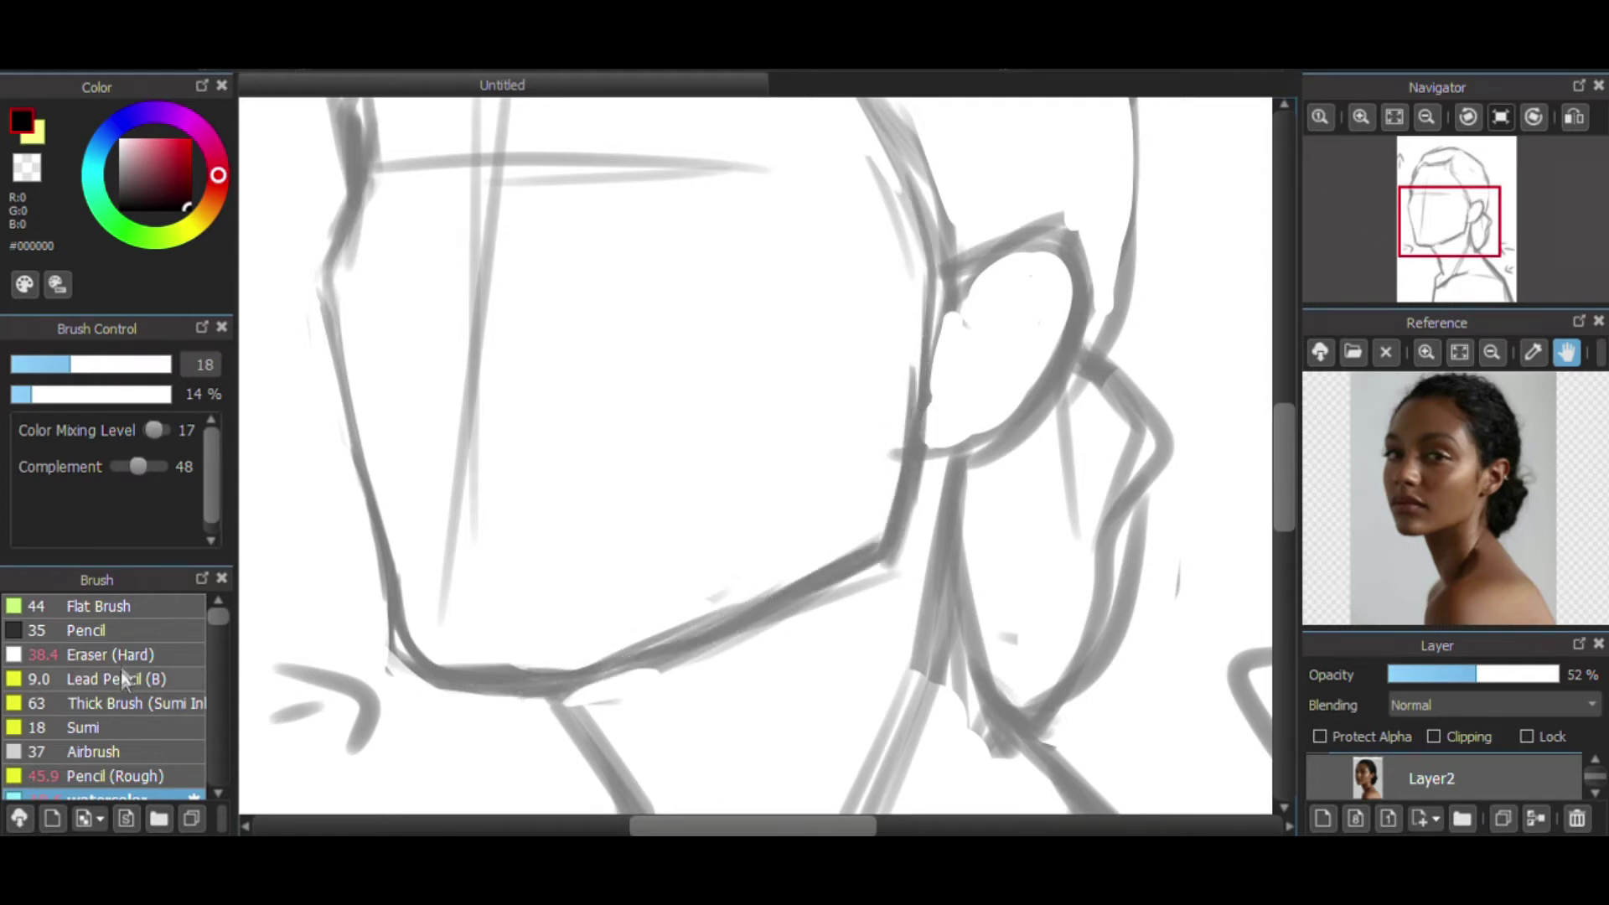
- Trim the thick strokes along the chin and the underside of the jawline with Eraser (Hard)
{"action": "left_click", "coordinate": [124, 657]}
{"action": "mouse_move", "coordinate": [415, 618]}
{"action": "left_mouse_down"}
{"action": "mouse_move", "coordinate": [438, 646]}
{"action": "mouse_move", "coordinate": [530, 669]}
{"action": "left_mouse_up"}
{"action": "left_click_drag", "start_coordinate": [641, 681], "coordinate": [845, 600]}
{"action": "left_click_drag", "start_coordinate": [890, 559], "coordinate": [647, 682]}
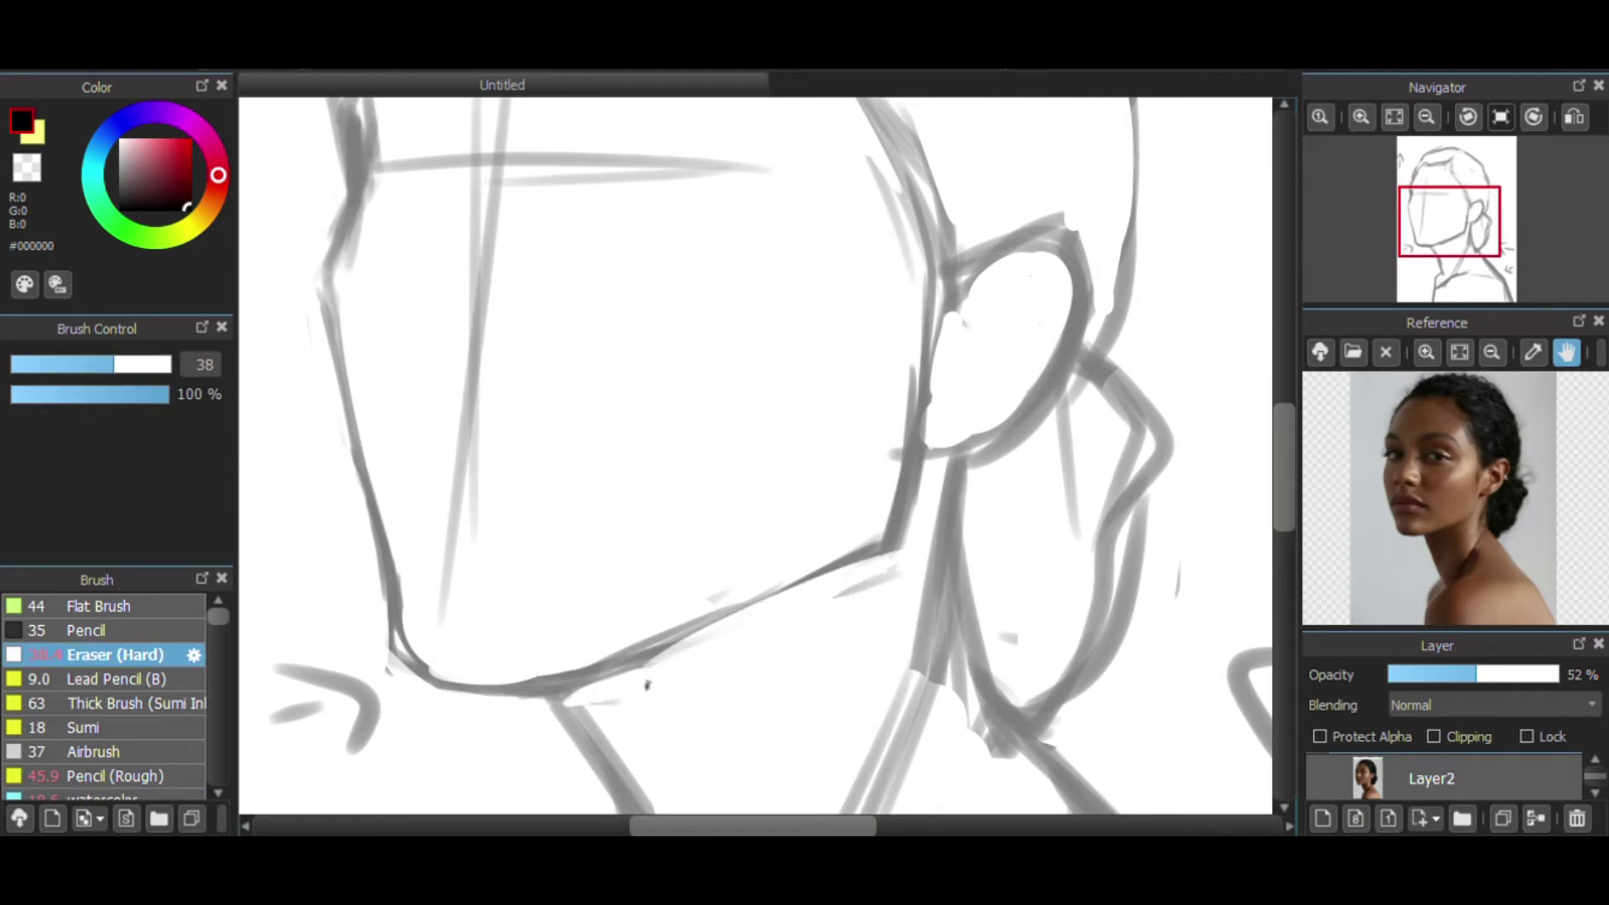
- Set the Layer2 photo's opacity to 88% and toggle it beneath the sketch to compare the head outlines
{"action": "left_click", "coordinate": [1432, 117]}
{"action": "left_click", "coordinate": [1361, 116]}
{"action": "left_click_drag", "start_coordinate": [1456, 670], "coordinate": [1539, 675]}
{"action": "scroll", "coordinate": [1275, 410], "scroll_direction": "up", "scroll_amount": 3}
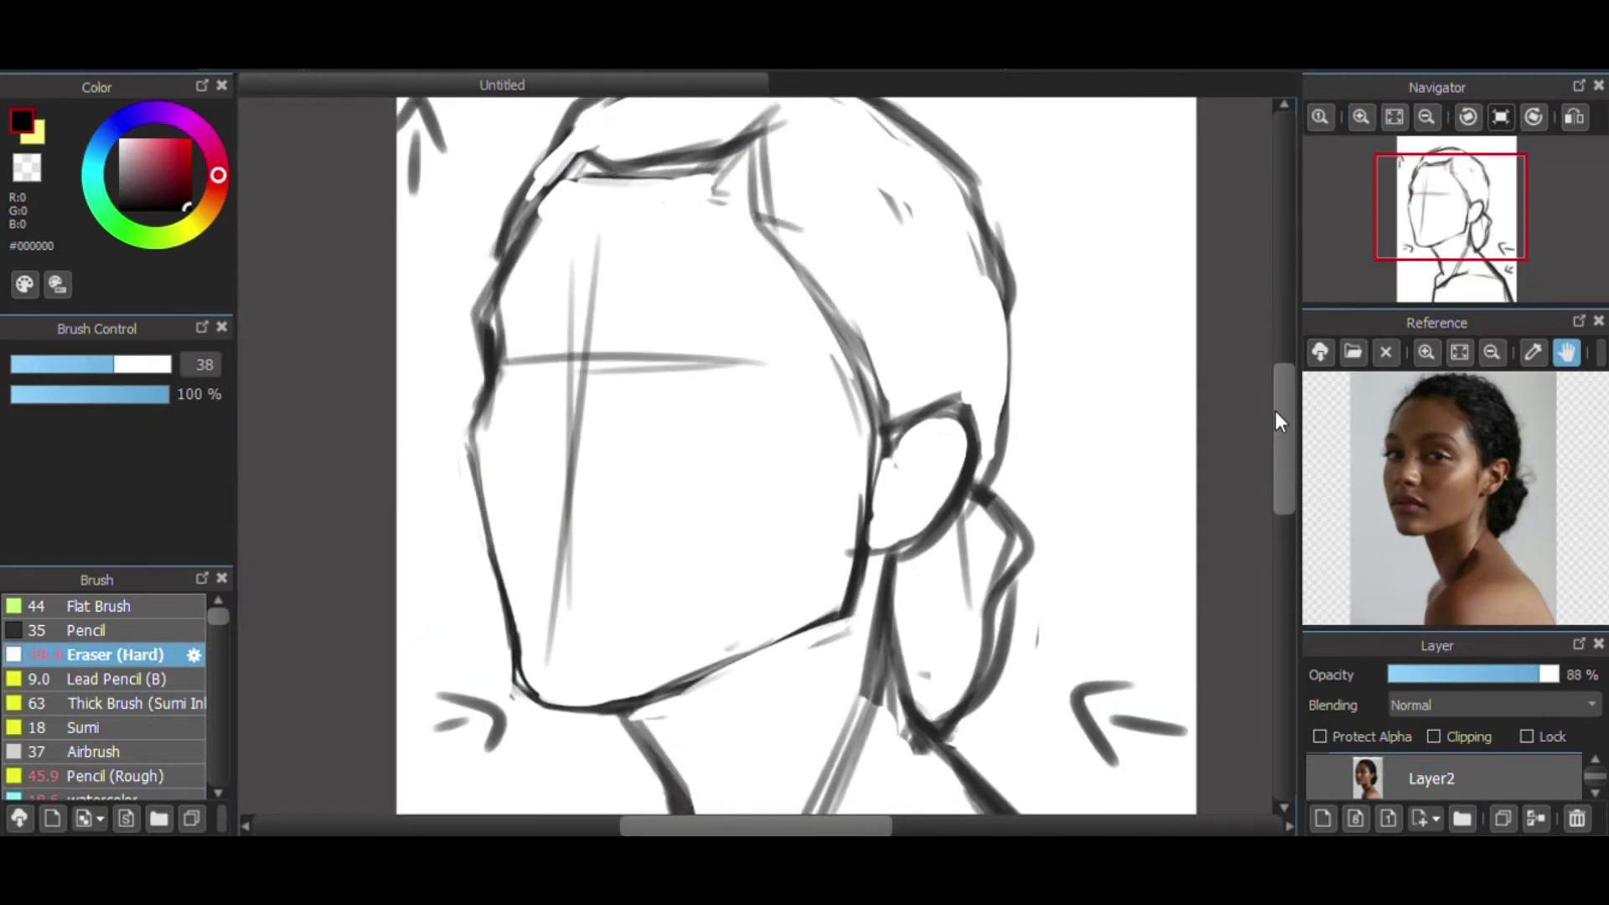
{"action": "left_click", "coordinate": [1326, 779]}
{"action": "left_click", "coordinate": [1326, 786]}
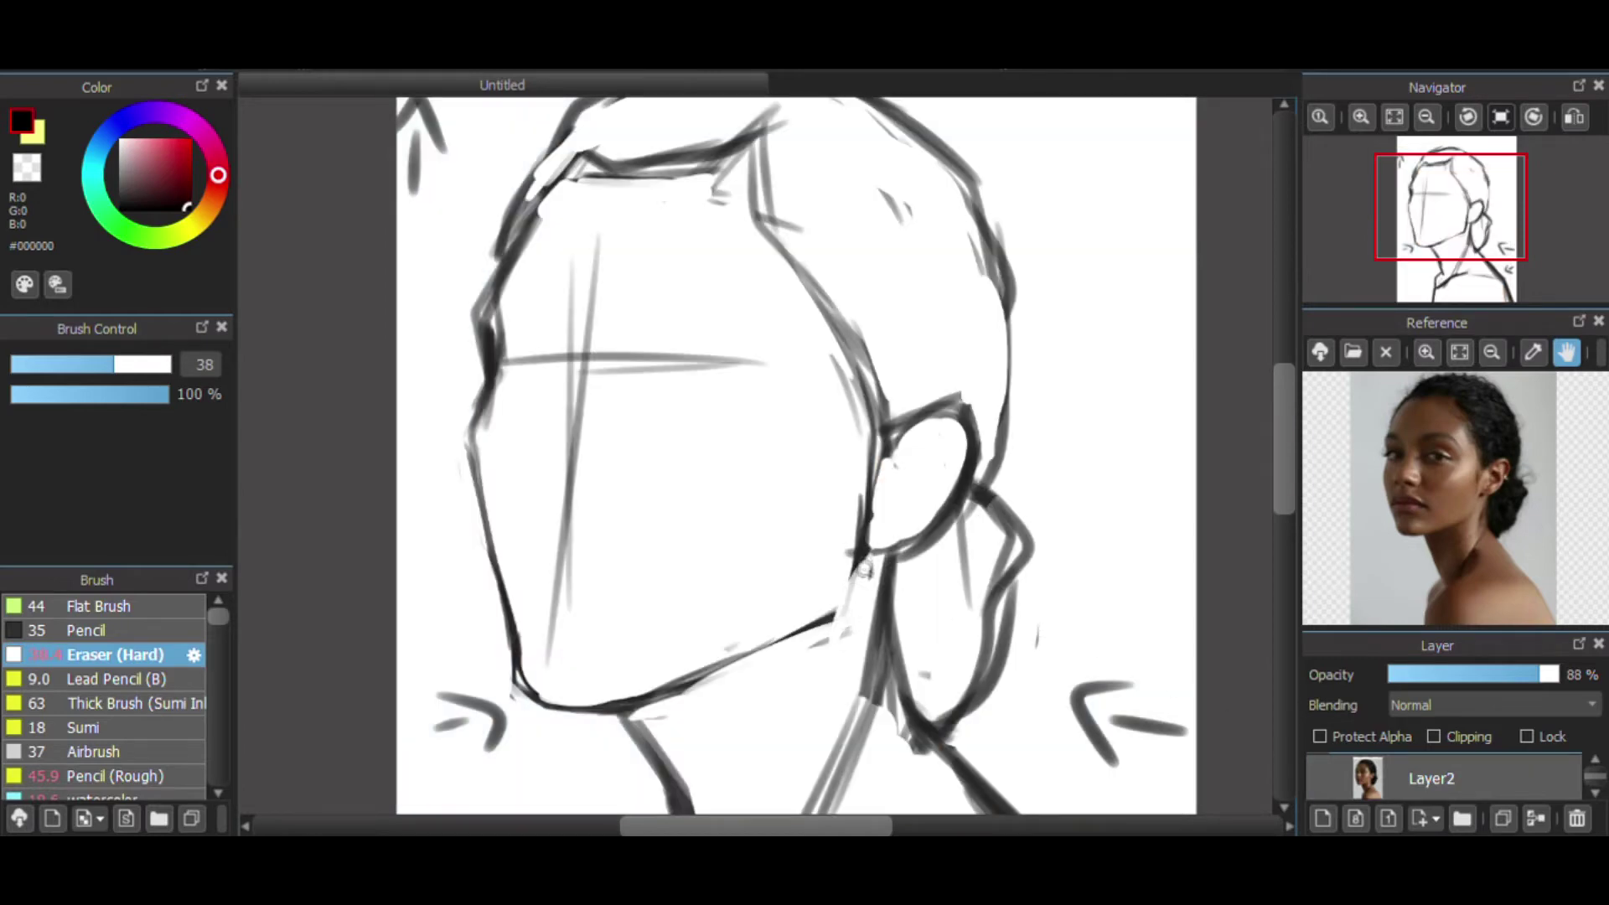
- Redraw the back of the jaw up to the ear with the watercolor brush and check it against the Layer2 photo
{"action": "left_click", "coordinate": [125, 798]}
{"action": "left_click", "coordinate": [1319, 781]}
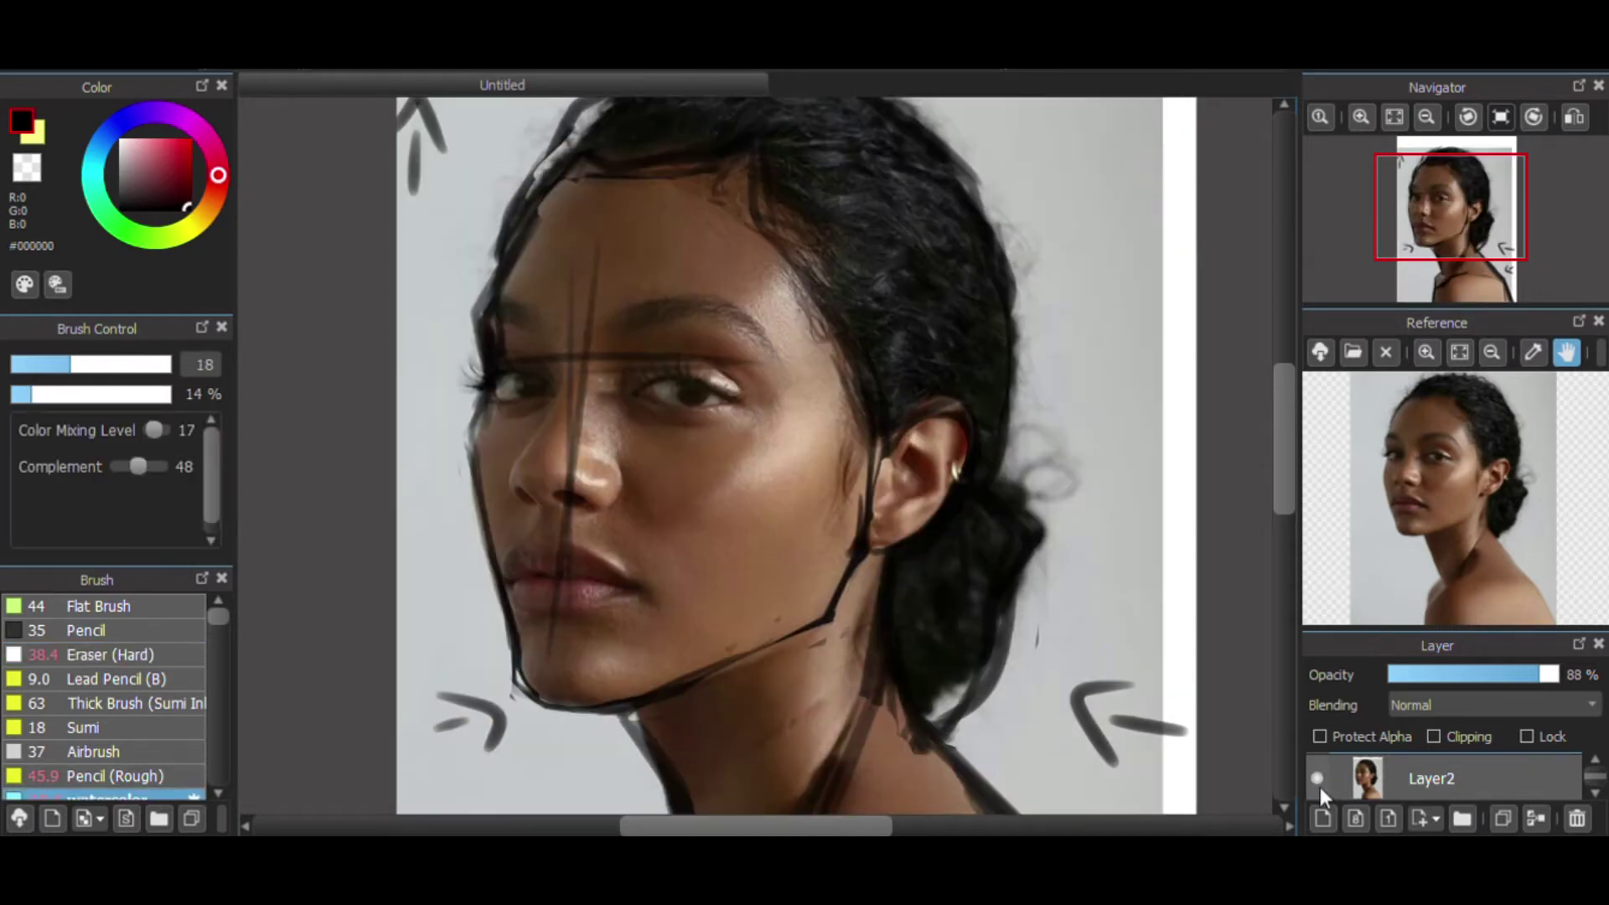
{"action": "left_click", "coordinate": [1333, 780]}
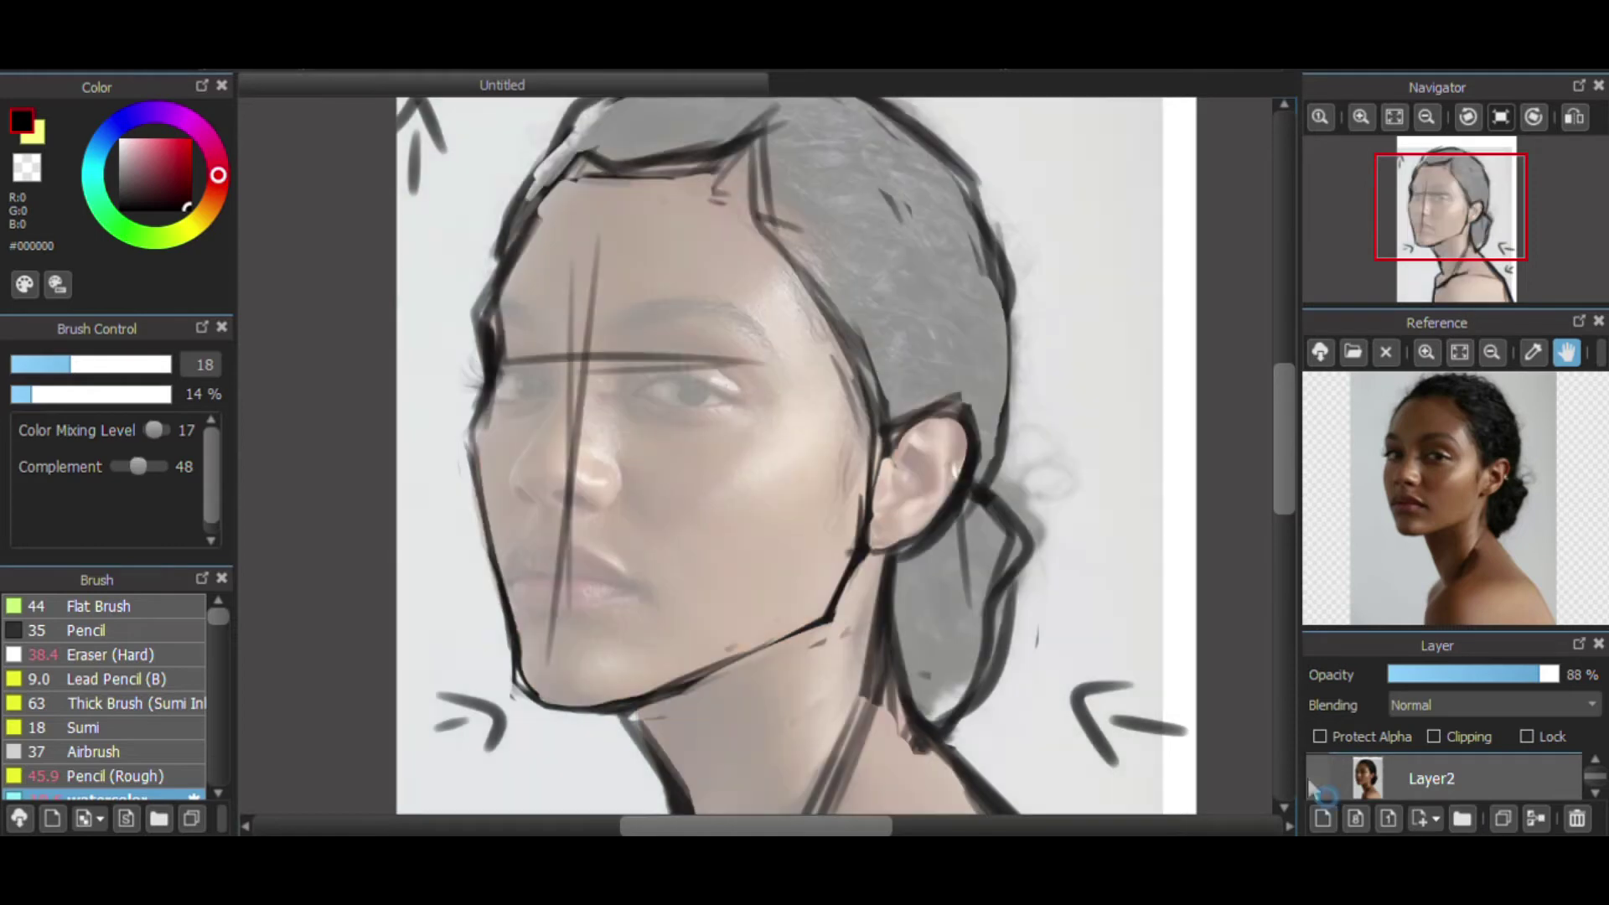
{"action": "left_click", "coordinate": [240, 72]}
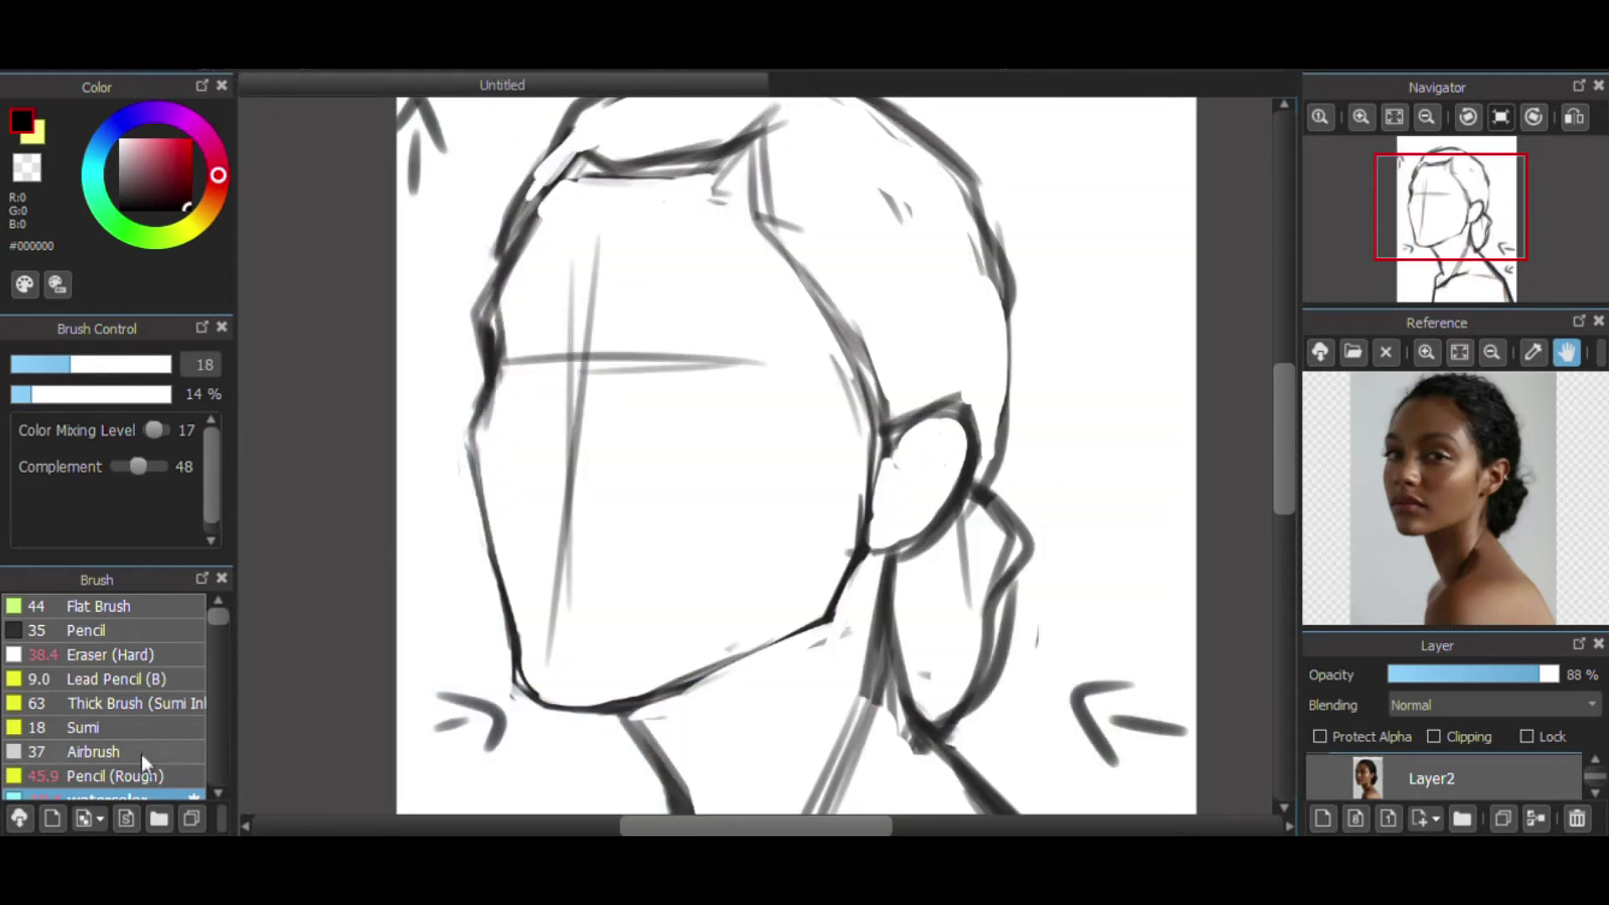
- Thin the thick strokes along the forehead, brow and eye-socket contour at the front of the face with Eraser (Hard)
{"action": "left_click", "coordinate": [161, 653]}
{"action": "left_click_drag", "start_coordinate": [539, 225], "coordinate": [499, 336]}
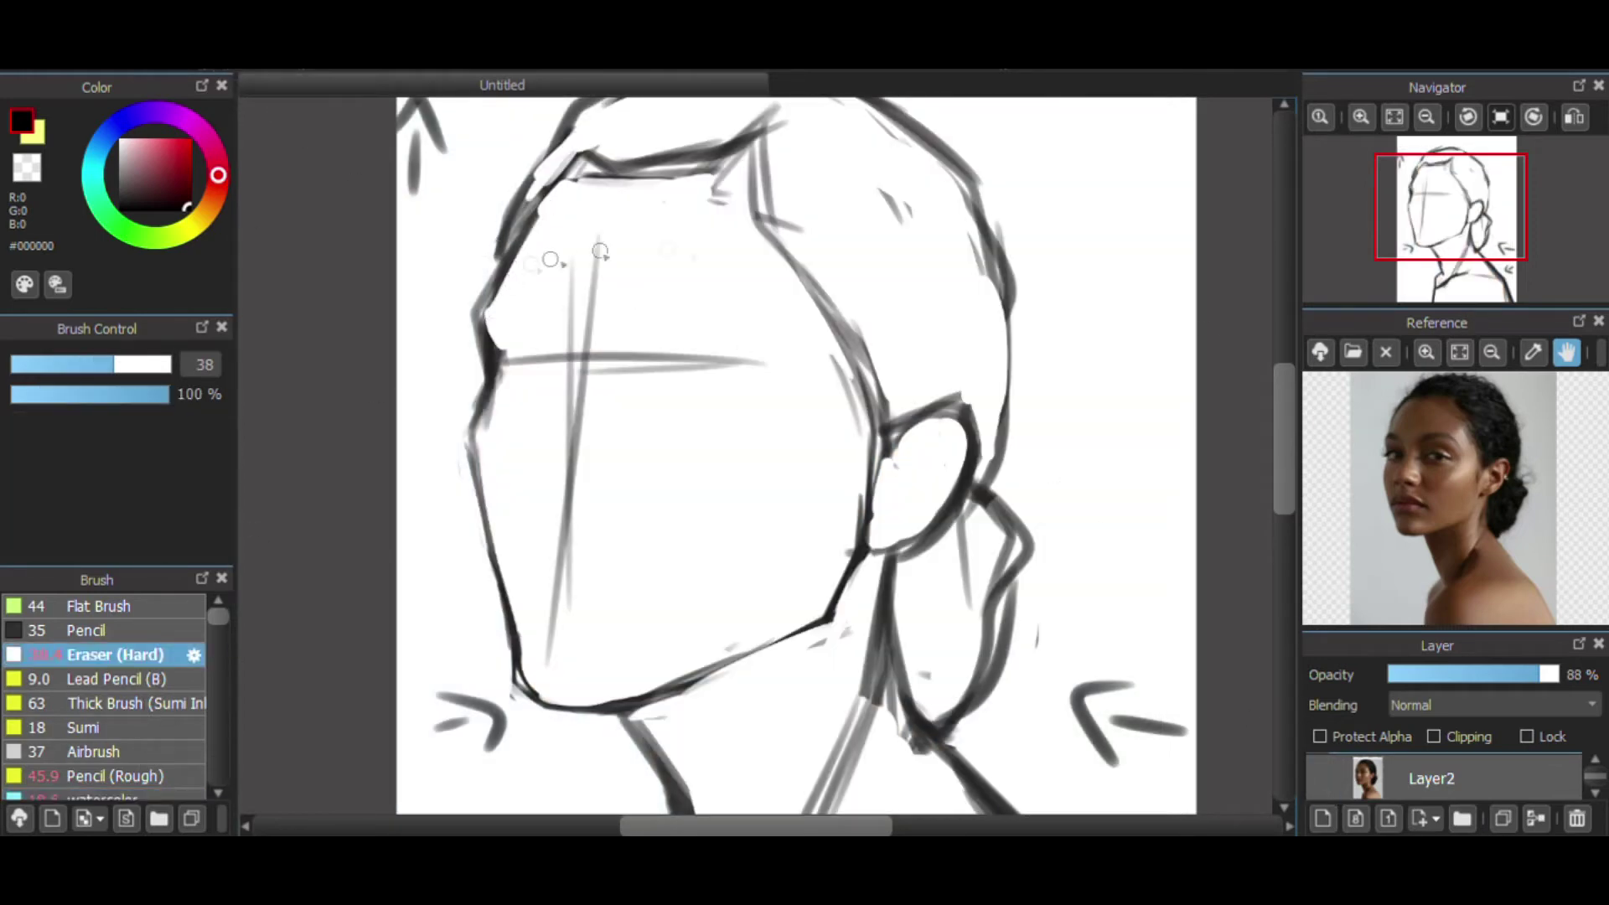
{"action": "left_click", "coordinate": [1427, 352]}
{"action": "left_click", "coordinate": [1426, 352]}
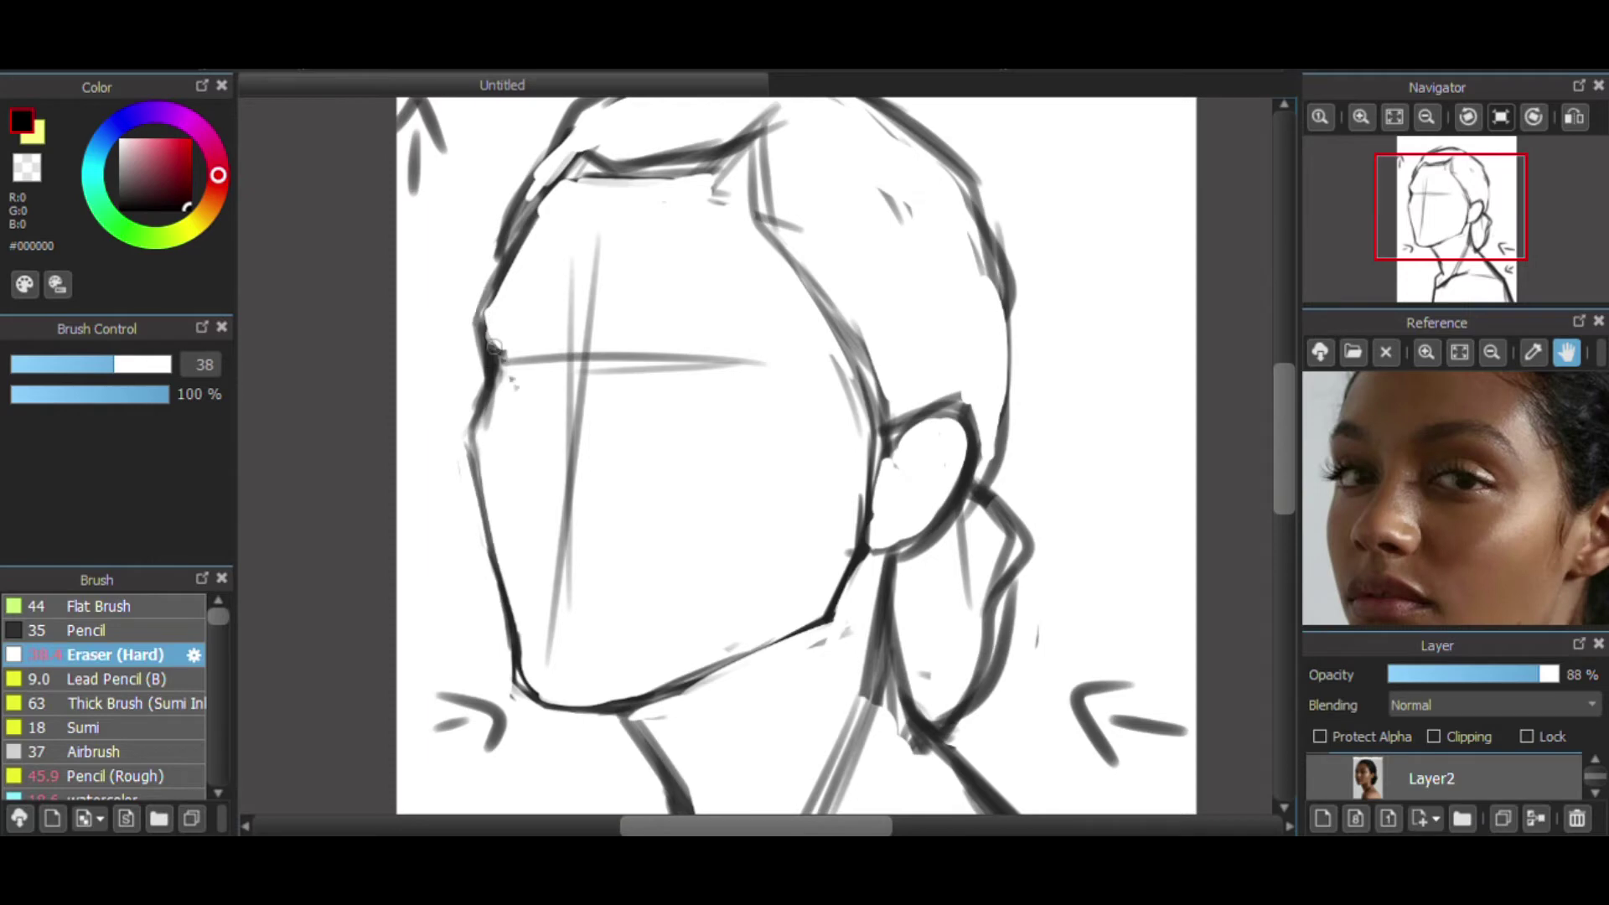
{"action": "left_click_drag", "start_coordinate": [507, 360], "coordinate": [495, 423]}
- Sketch the neck muscle, collarbone and shoulder construction curves with the watercolor brush at size 18, following the reference photo
{"action": "left_click", "coordinate": [1428, 118]}
{"action": "left_click", "coordinate": [1427, 118]}
{"action": "left_click", "coordinate": [1428, 118]}
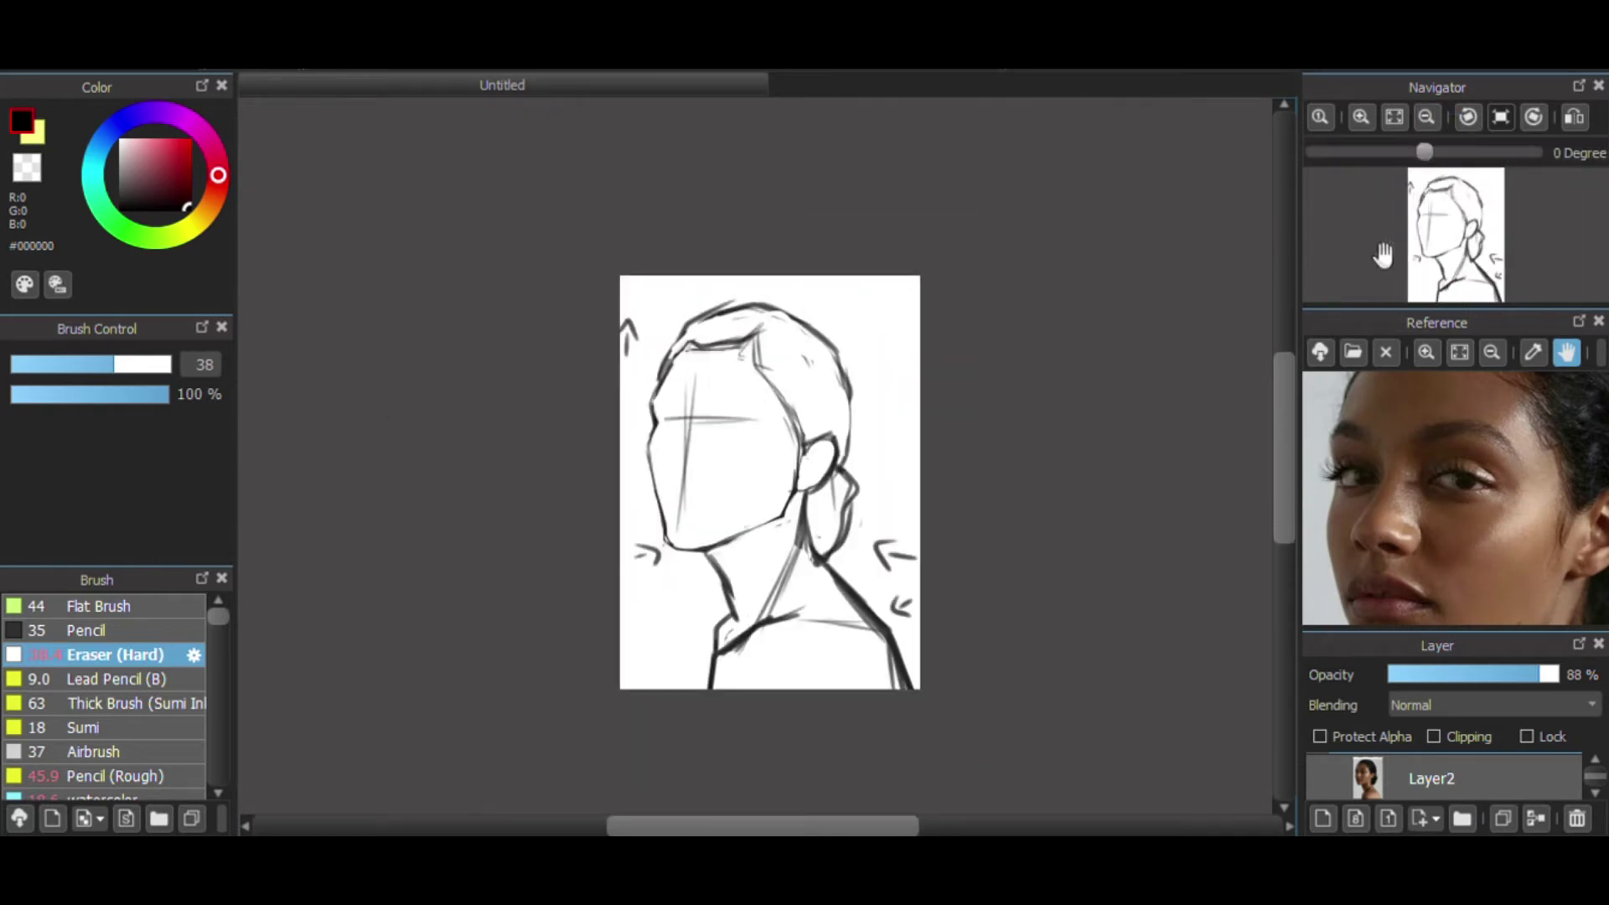
{"action": "left_click", "coordinate": [1361, 117]}
{"action": "mouse_move", "coordinate": [1511, 517]}
{"action": "left_mouse_down"}
{"action": "mouse_move", "coordinate": [1369, 531]}
{"action": "mouse_move", "coordinate": [1332, 503]}
{"action": "left_mouse_up"}
{"action": "left_click", "coordinate": [147, 774]}
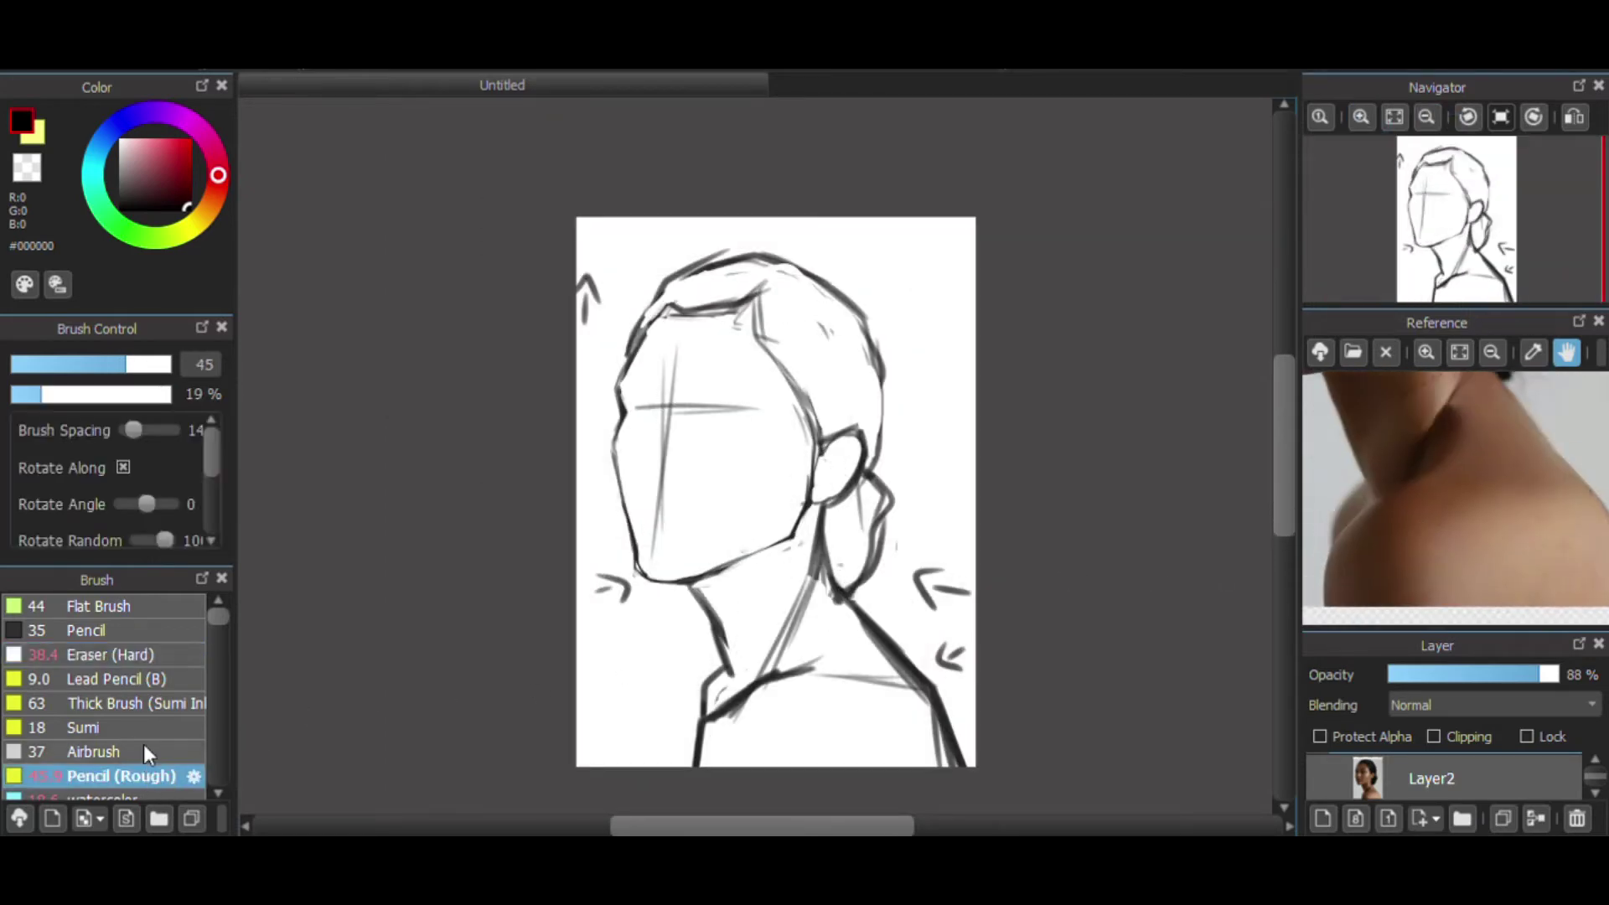
{"action": "left_click", "coordinate": [126, 796]}
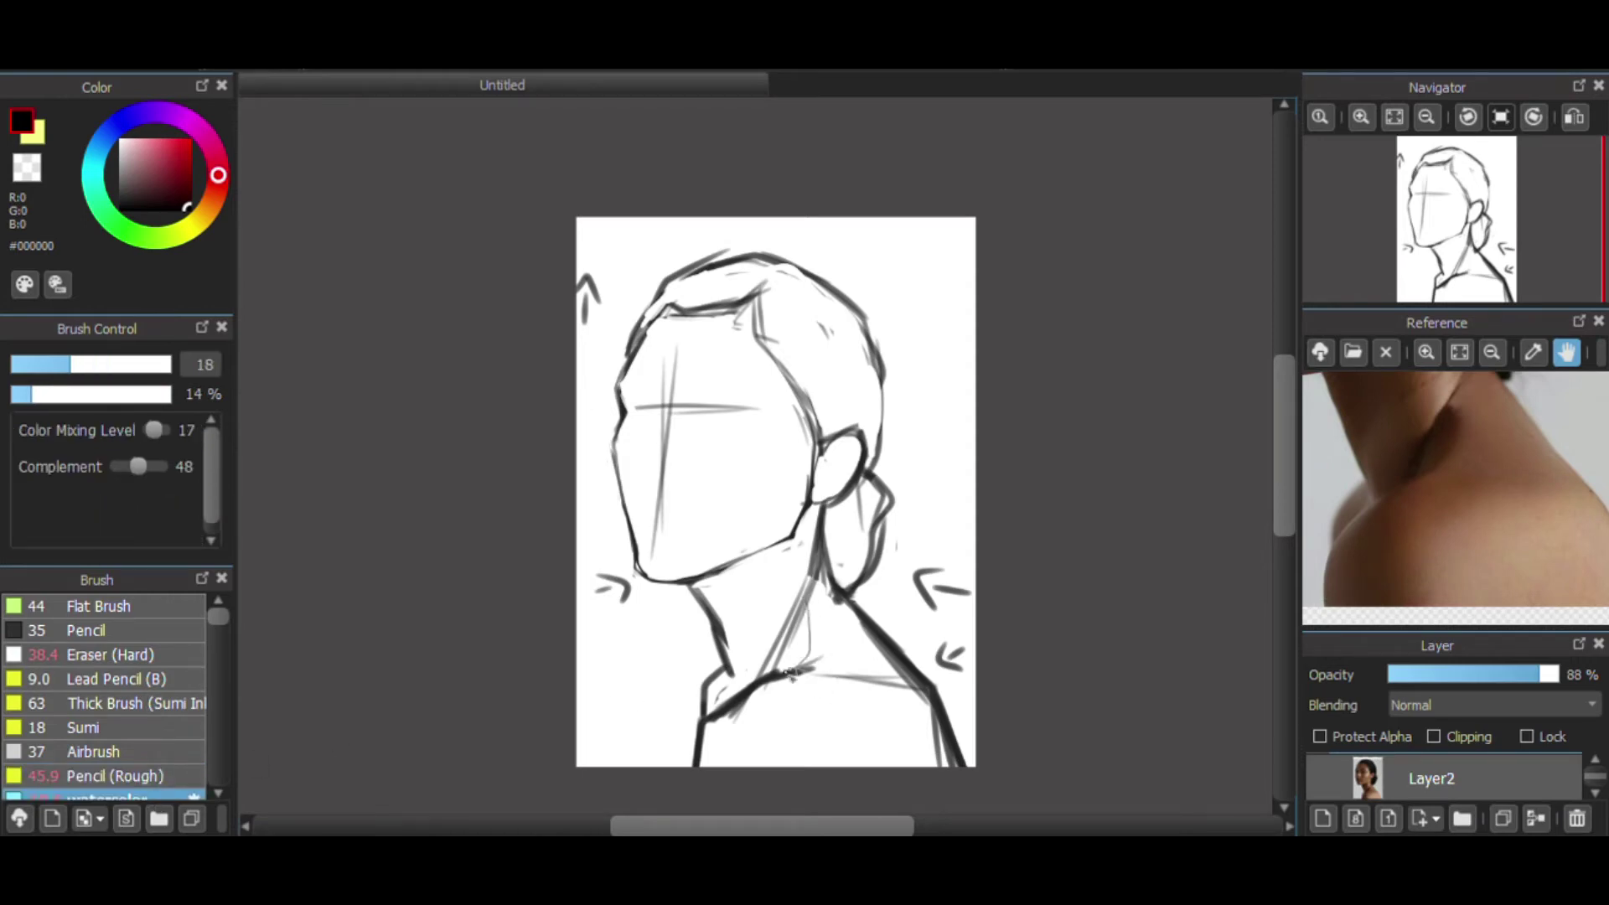
{"action": "left_click_drag", "start_coordinate": [1500, 471], "coordinate": [1425, 461]}
{"action": "left_click_drag", "start_coordinate": [1445, 394], "coordinate": [1460, 277]}
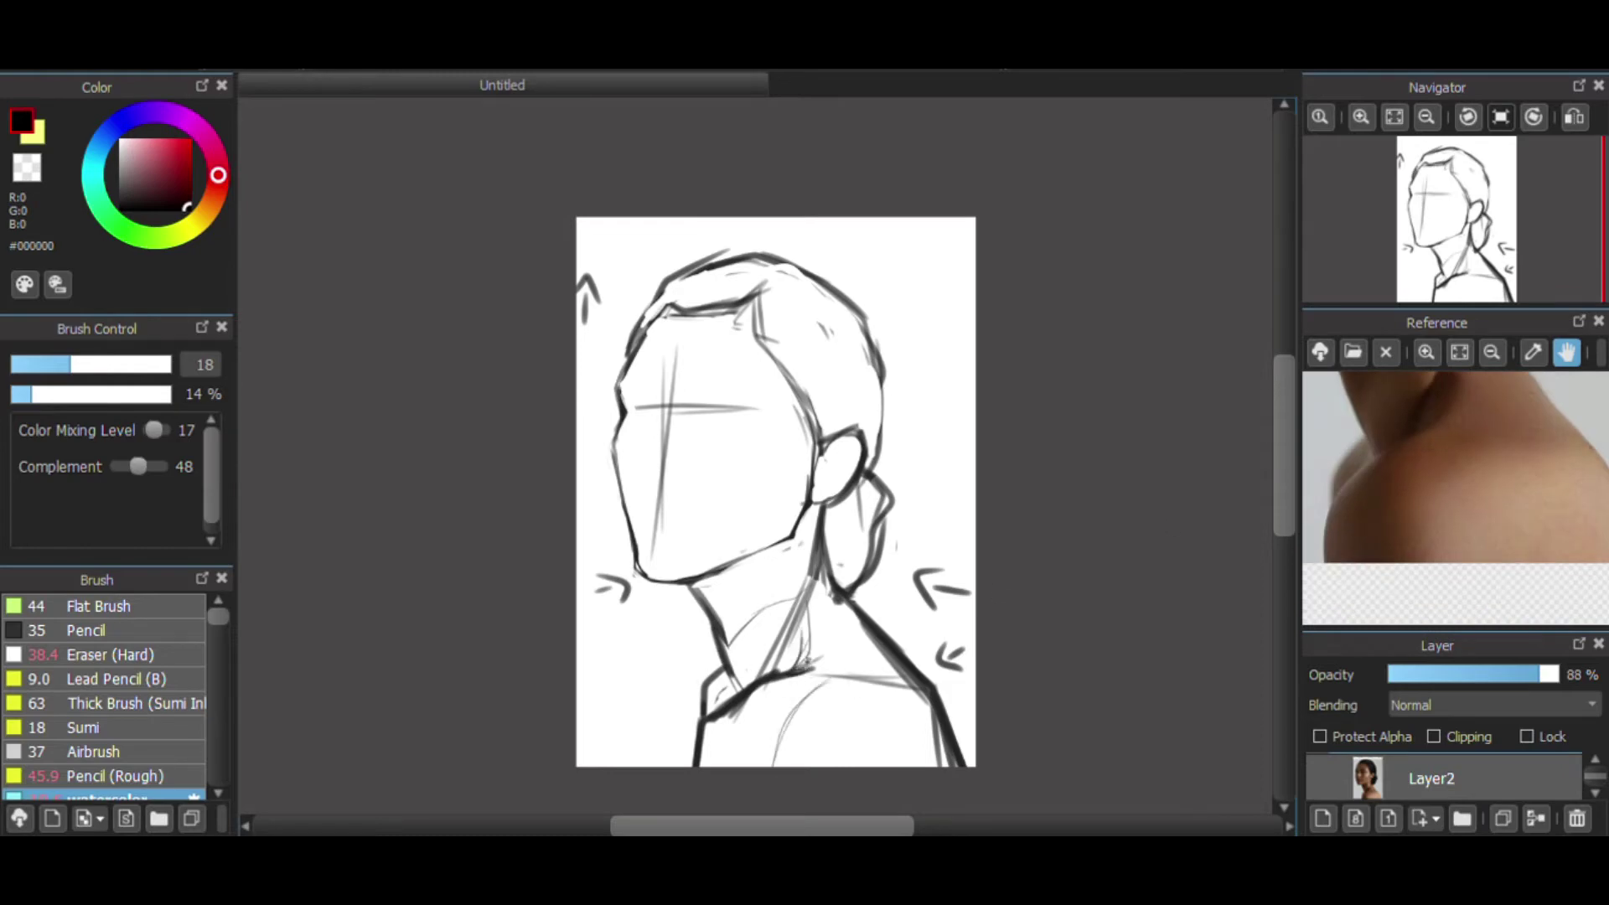
- Thin the thick collar, collarbone and back shoulder outlines with Eraser (Hard) at size 38
{"action": "key", "text": "e"}
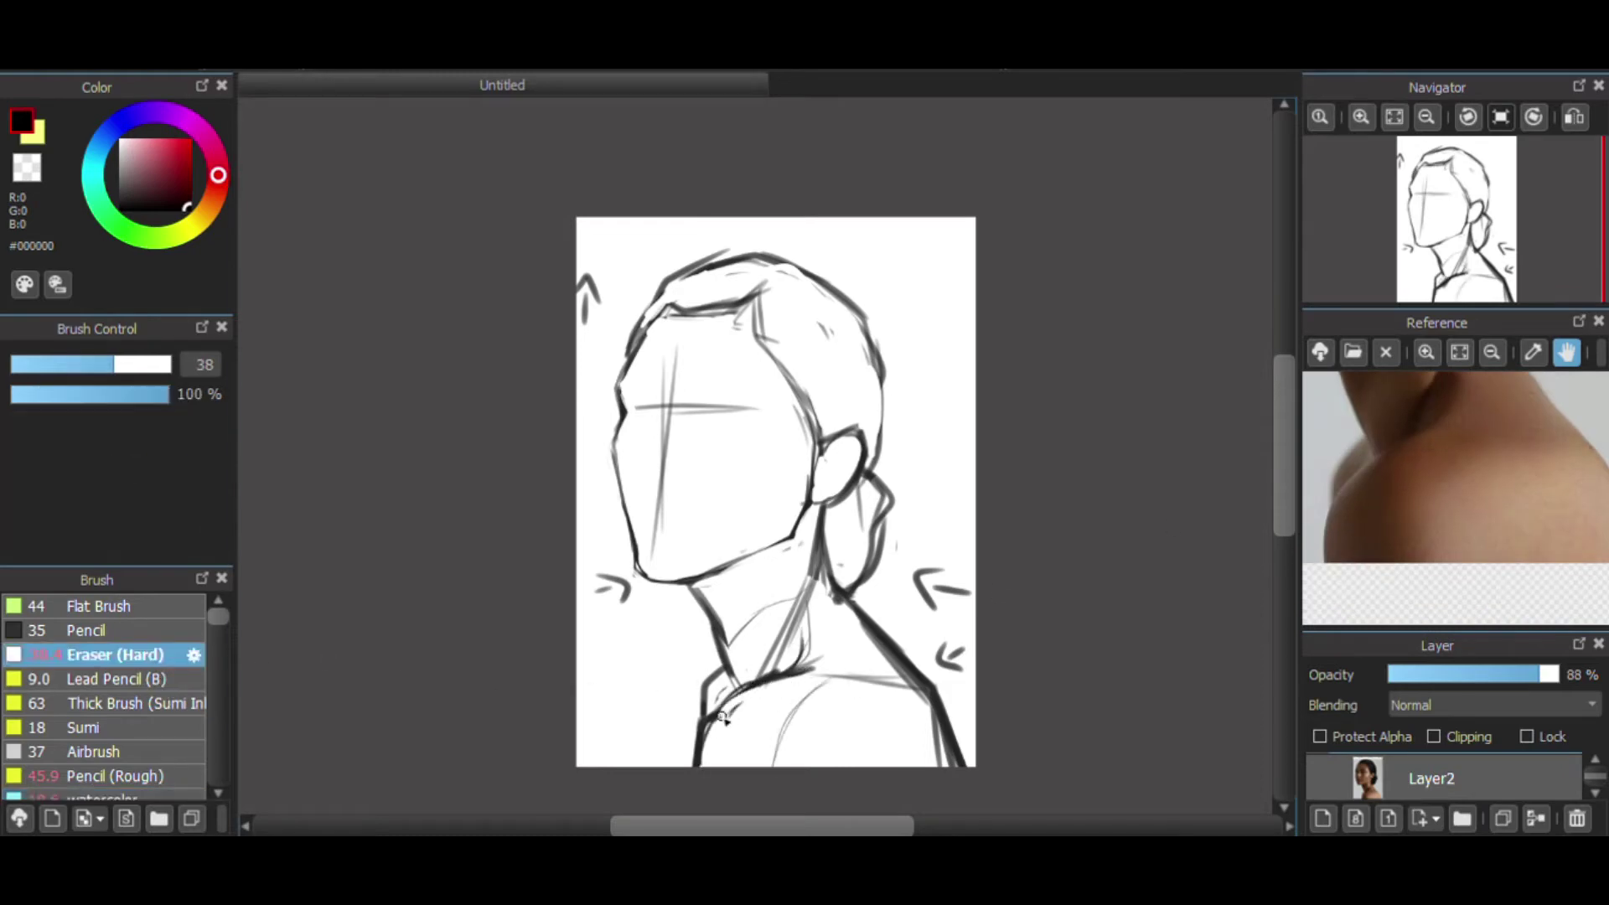
{"action": "right_click", "coordinate": [787, 722]}
{"action": "left_click_drag", "start_coordinate": [806, 671], "coordinate": [815, 646]}
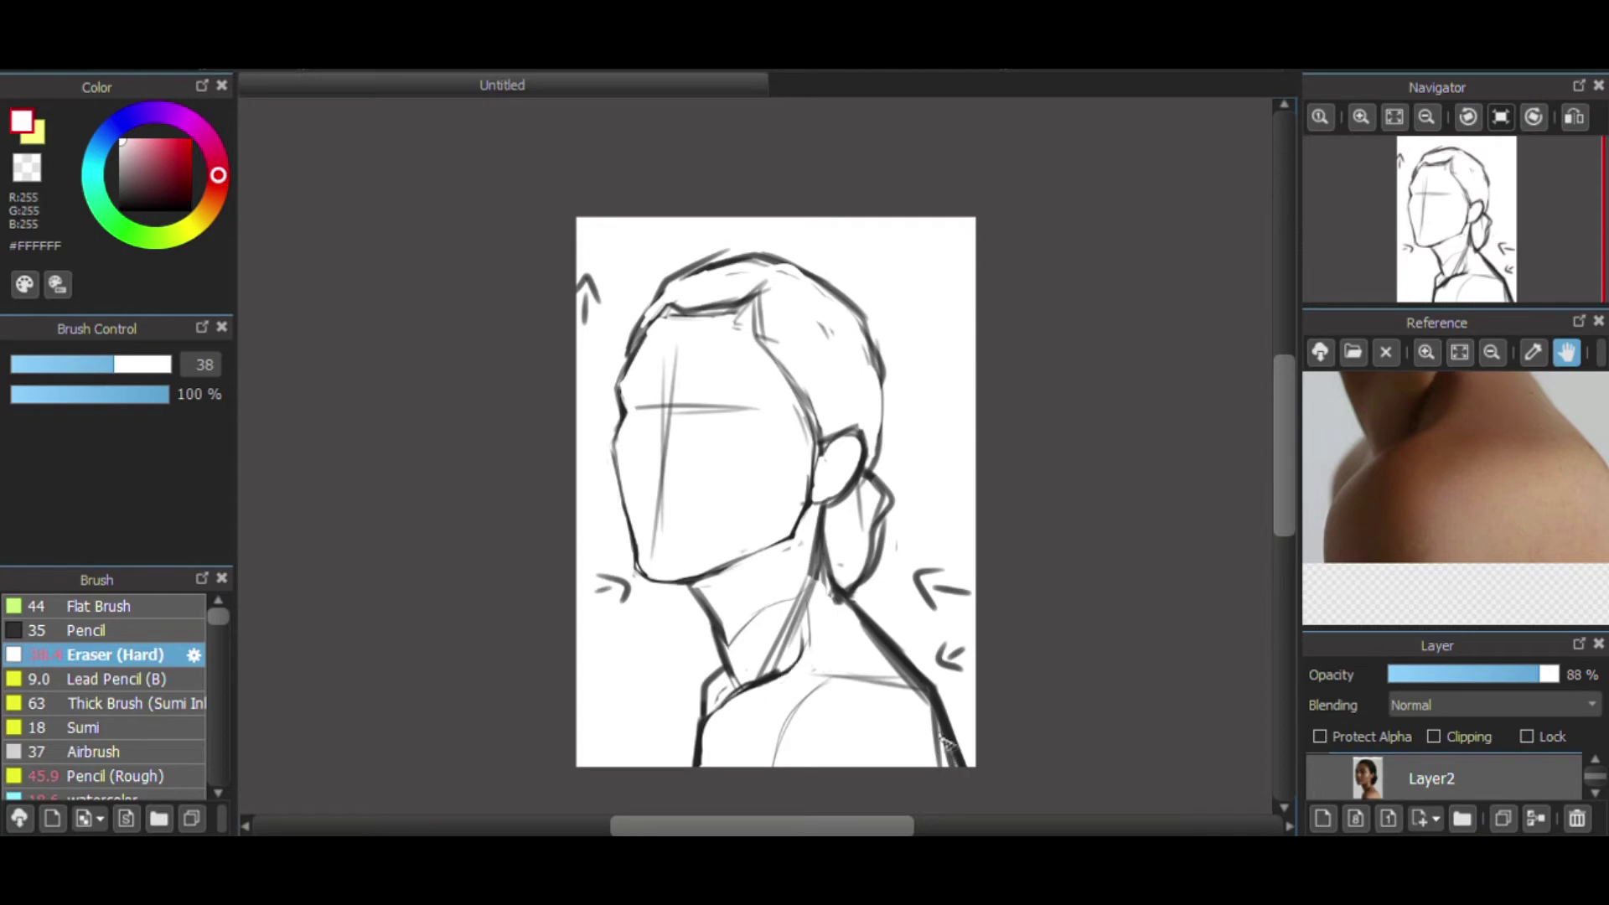
{"action": "left_click_drag", "start_coordinate": [942, 741], "coordinate": [958, 777]}
{"action": "left_click_drag", "start_coordinate": [942, 681], "coordinate": [974, 772]}
{"action": "left_click_drag", "start_coordinate": [1456, 501], "coordinate": [1359, 512]}
{"action": "left_click_drag", "start_coordinate": [864, 632], "coordinate": [919, 687]}
- Set the watercolor brush color to black and show the Layer2 photo beneath the face guidelines
{"action": "left_click", "coordinate": [1428, 117]}
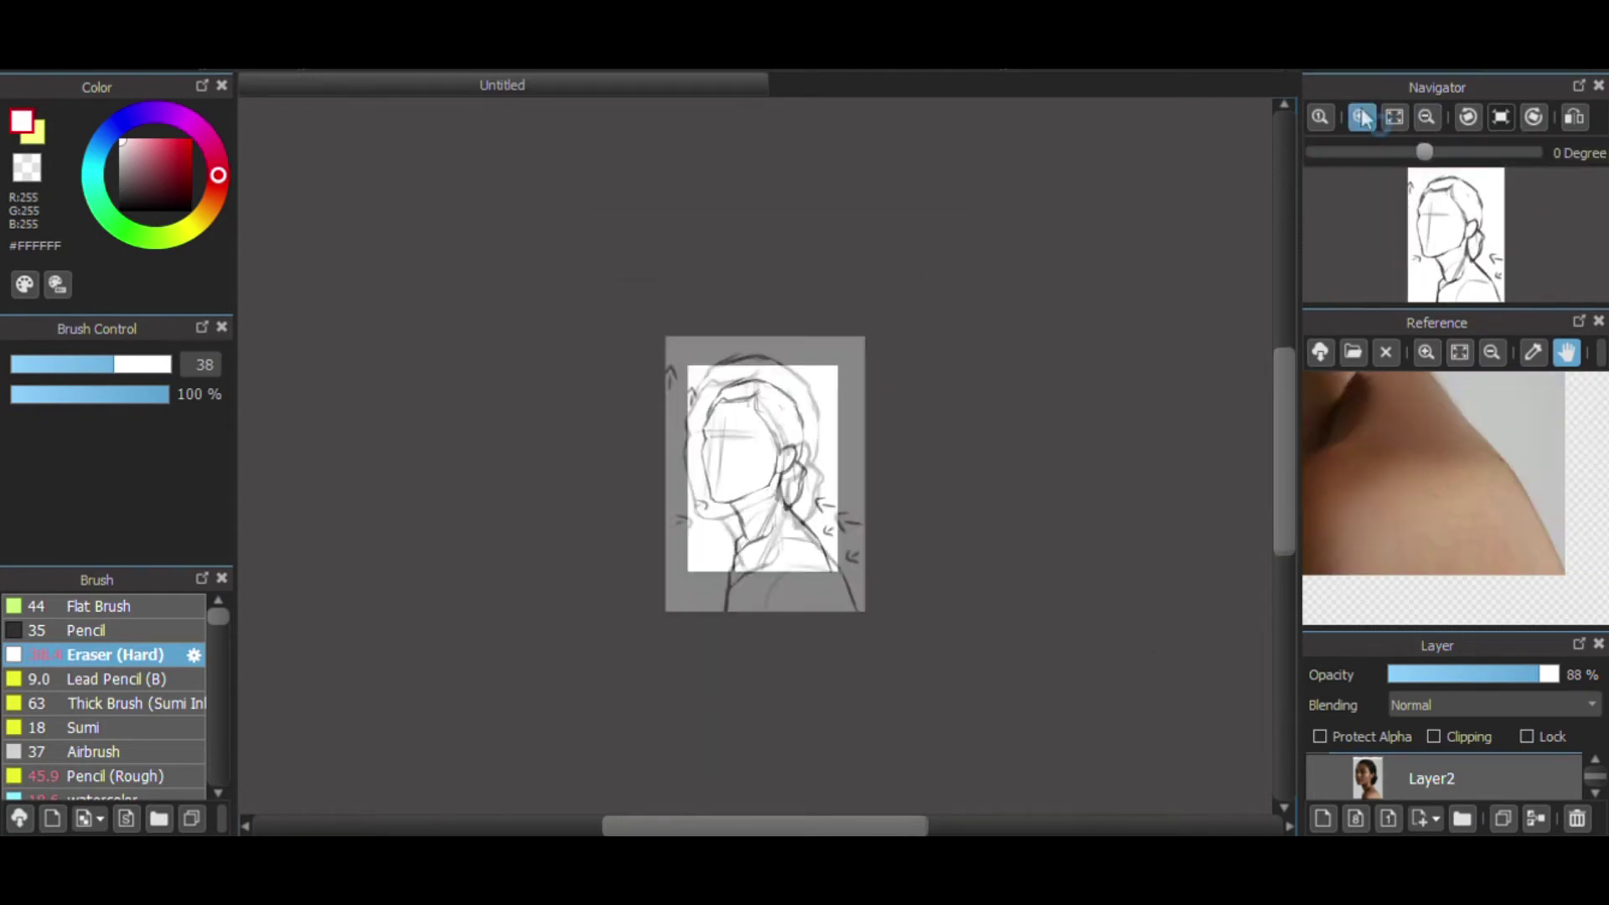
{"action": "left_click", "coordinate": [1364, 118]}
{"action": "left_click", "coordinate": [1364, 118]}
{"action": "left_click", "coordinate": [1364, 119]}
{"action": "left_click", "coordinate": [1365, 118]}
{"action": "left_click_drag", "start_coordinate": [1409, 497], "coordinate": [1525, 616]}
{"action": "left_click_drag", "start_coordinate": [1486, 503], "coordinate": [1454, 480]}
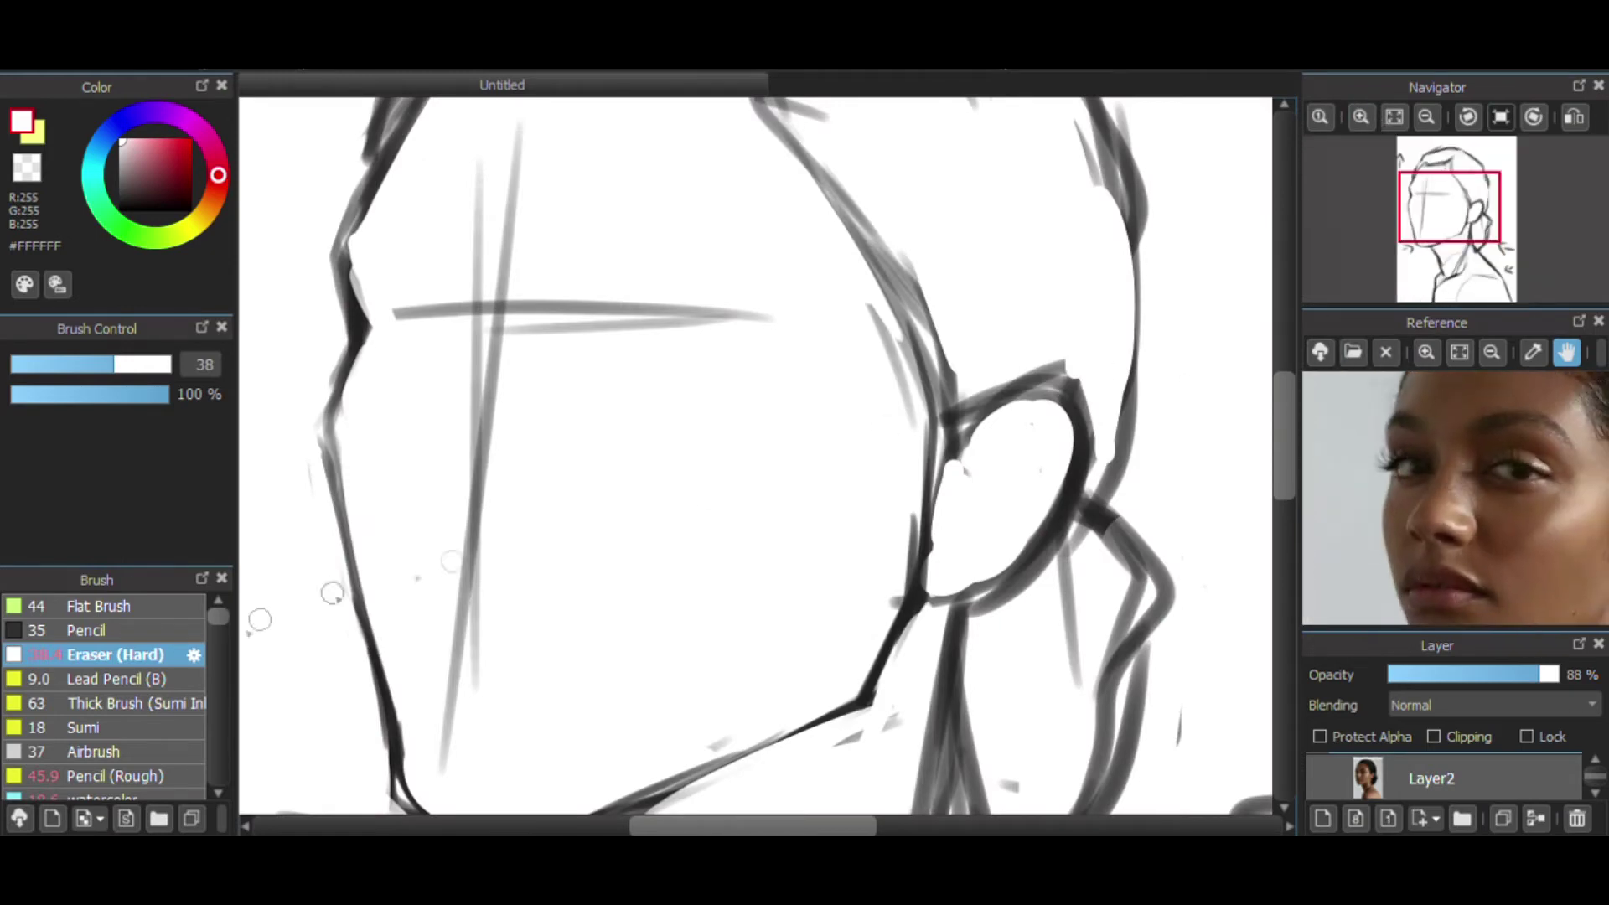
{"action": "key", "text": "e"}
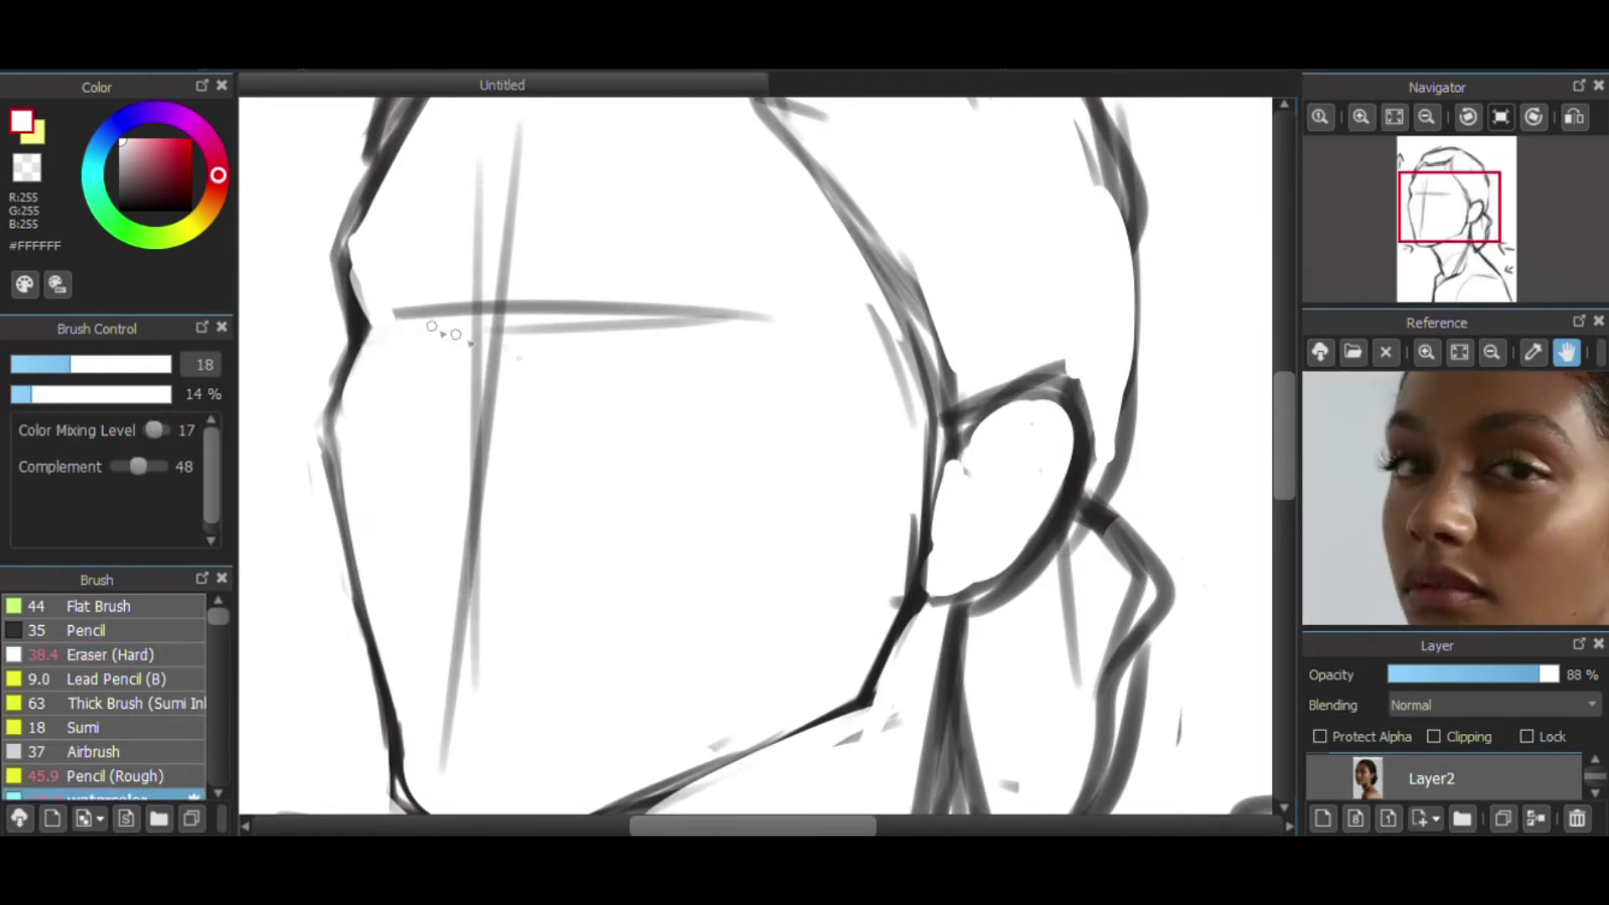
{"action": "left_click", "coordinate": [191, 209]}
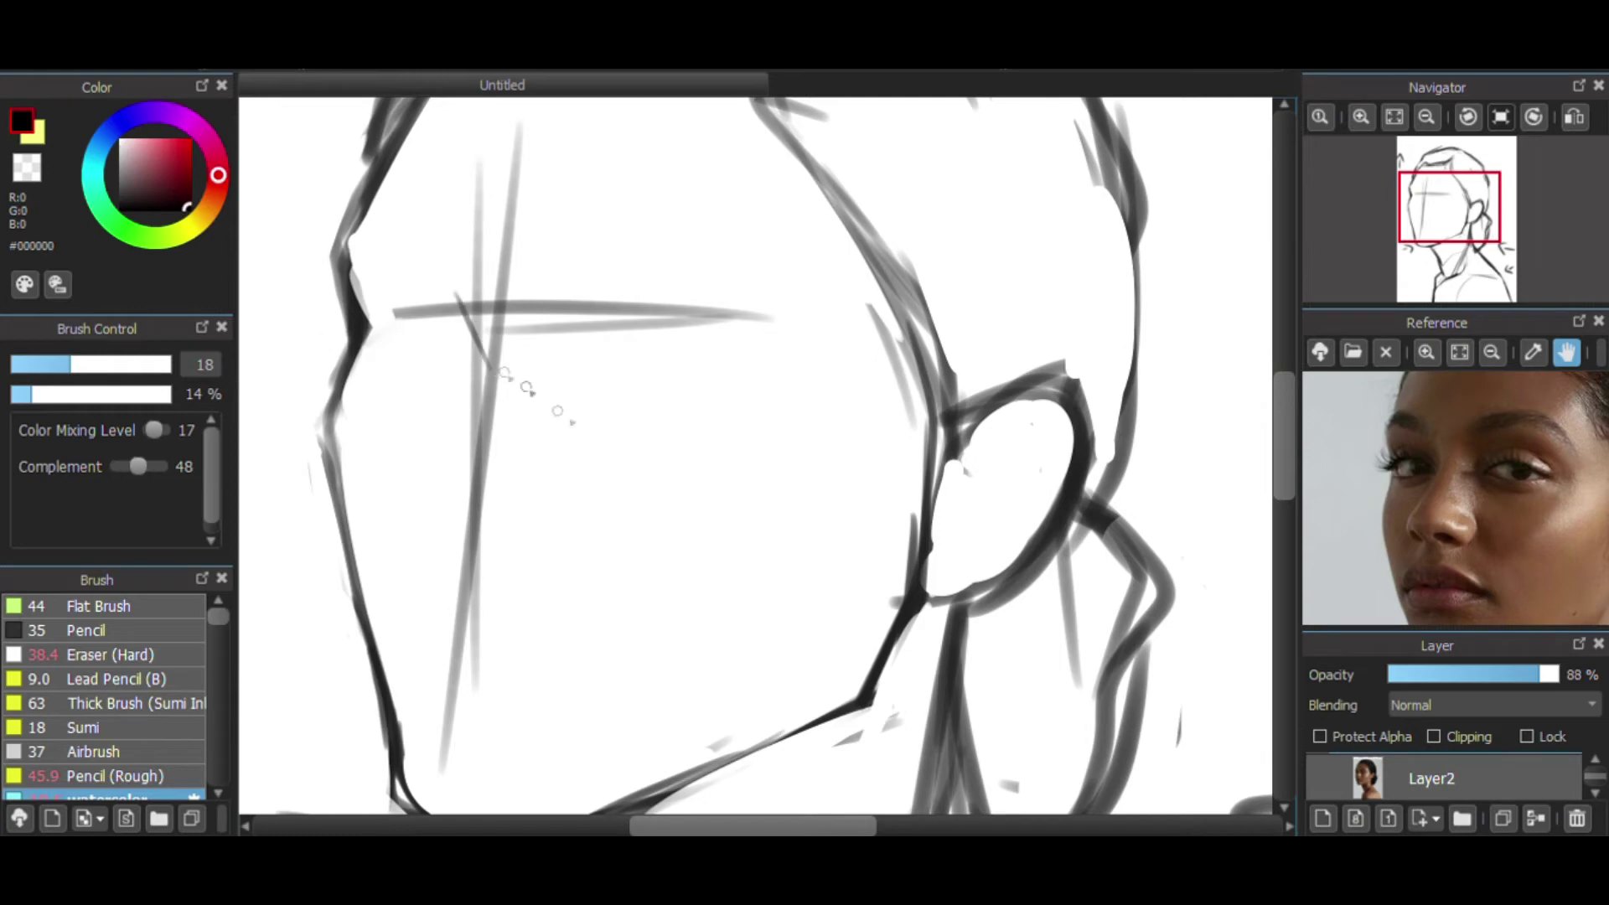
{"action": "left_click", "coordinate": [1319, 778]}
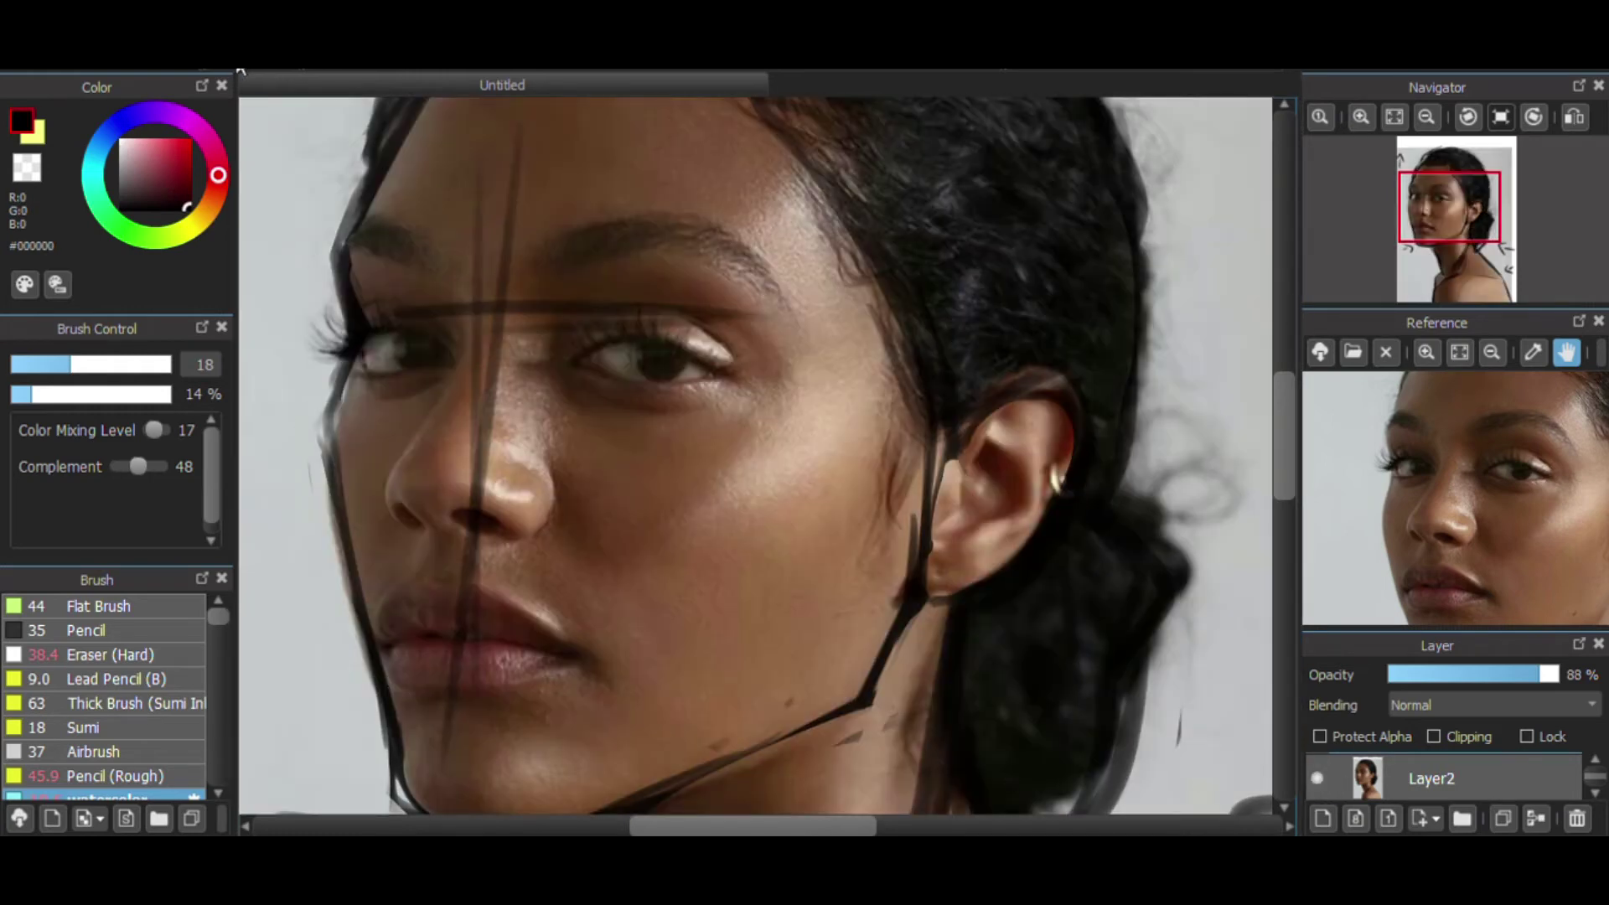
- Erase the old vertical and horizontal face guidelines with Eraser (Hard) enlarged to size 132
{"action": "left_click", "coordinate": [1427, 116]}
{"action": "left_click", "coordinate": [135, 657]}
{"action": "left_click_drag", "start_coordinate": [587, 277], "coordinate": [580, 405]}
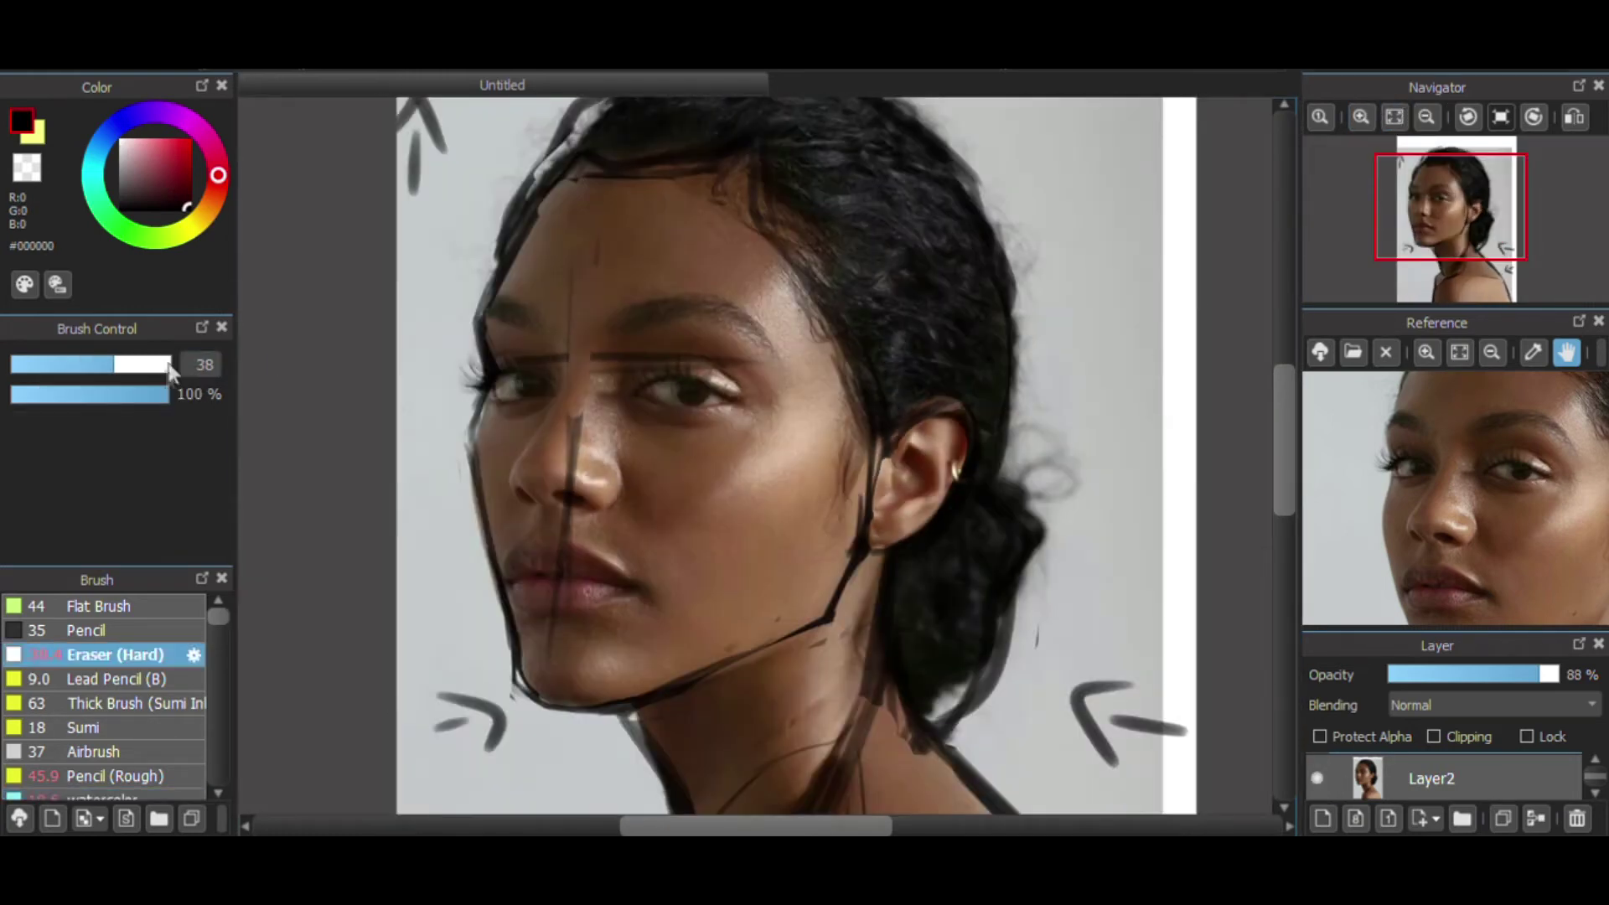
- Draw a curved vertical center guideline from the hairline past the nose to the chin with the watercolor brush at size 18
{"action": "key", "text": "b"}
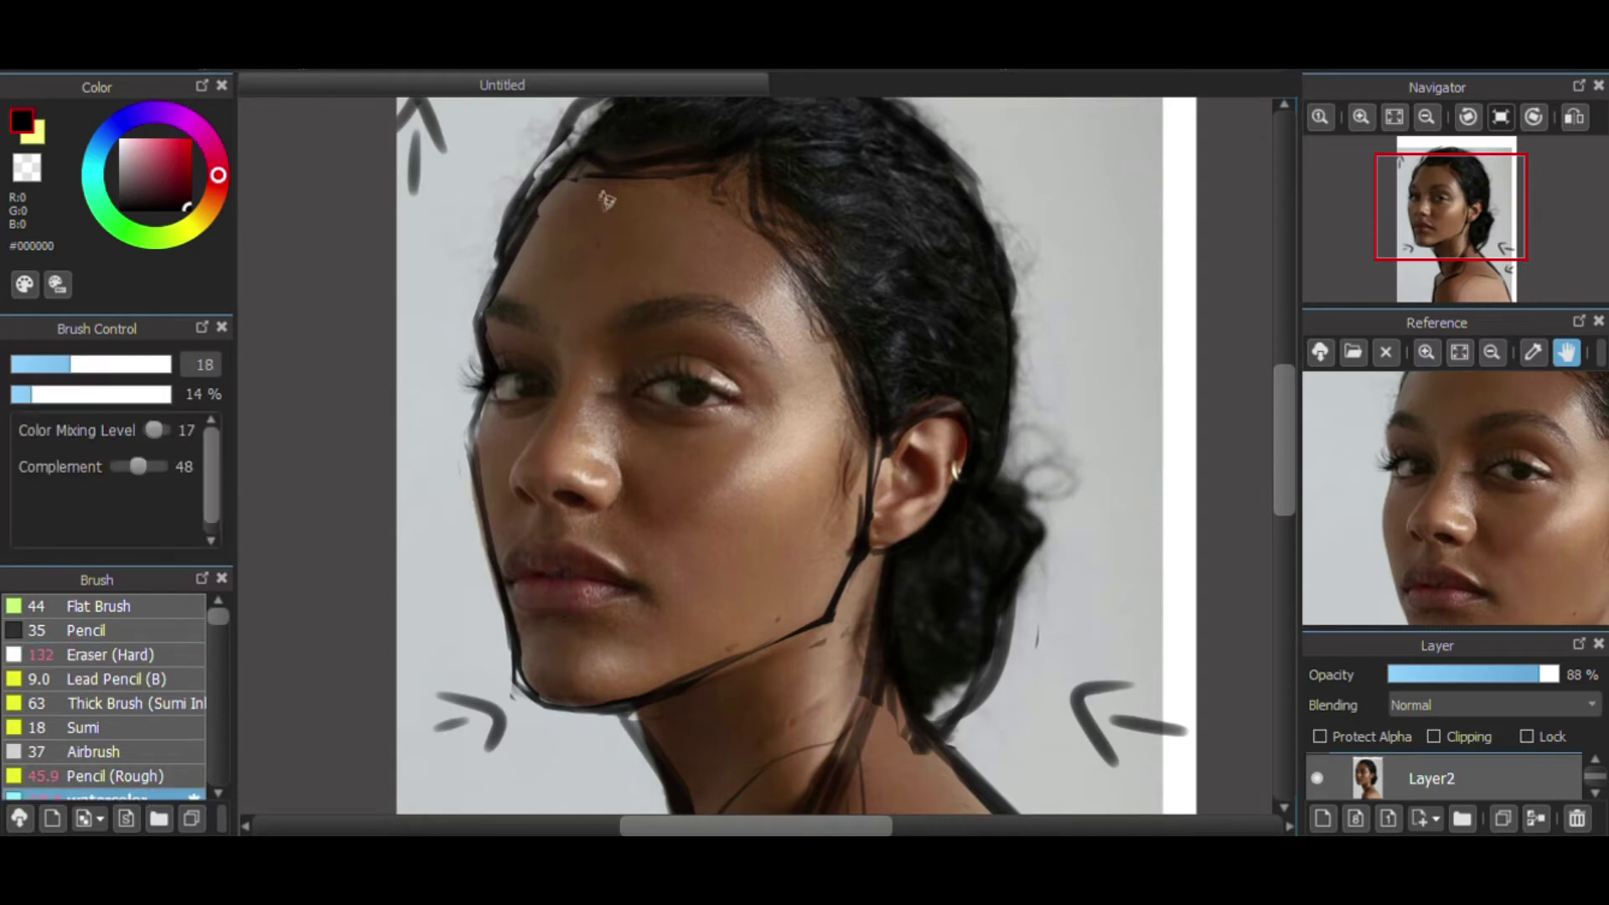
{"action": "left_click_drag", "start_coordinate": [605, 193], "coordinate": [505, 686]}
{"action": "left_click", "coordinate": [263, 67]}
{"action": "left_click_drag", "start_coordinate": [612, 190], "coordinate": [568, 721]}
{"action": "left_click", "coordinate": [263, 67]}
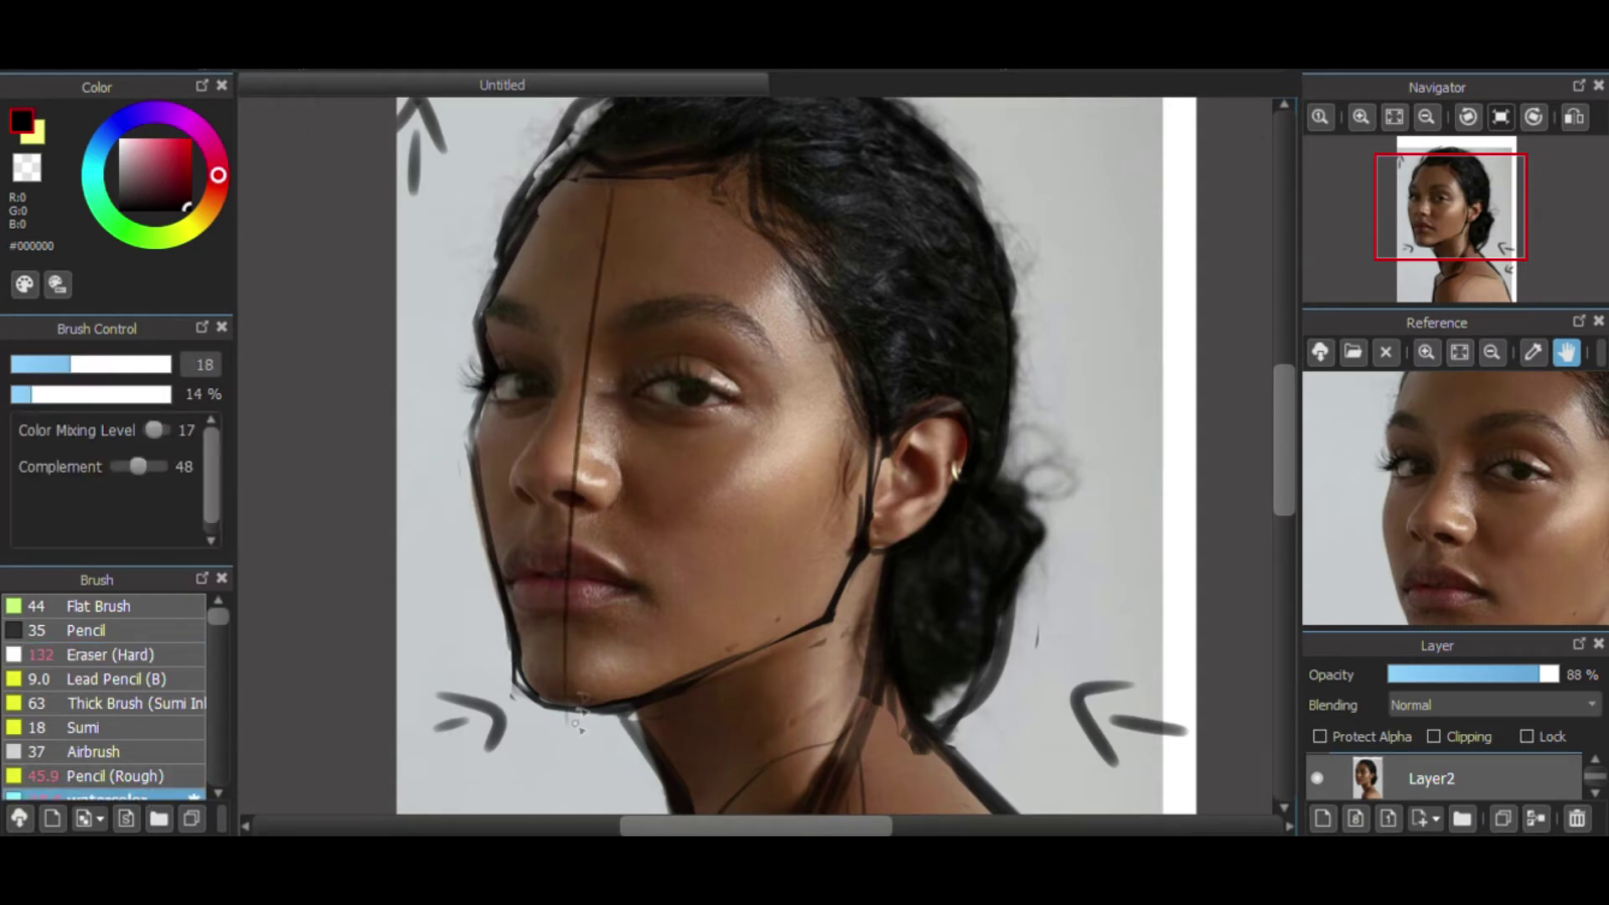
{"action": "key", "text": "ctrl+z"}
{"action": "left_click_drag", "start_coordinate": [531, 529], "coordinate": [517, 625]}
{"action": "left_click", "coordinate": [264, 69]}
{"action": "left_click_drag", "start_coordinate": [612, 197], "coordinate": [557, 675]}
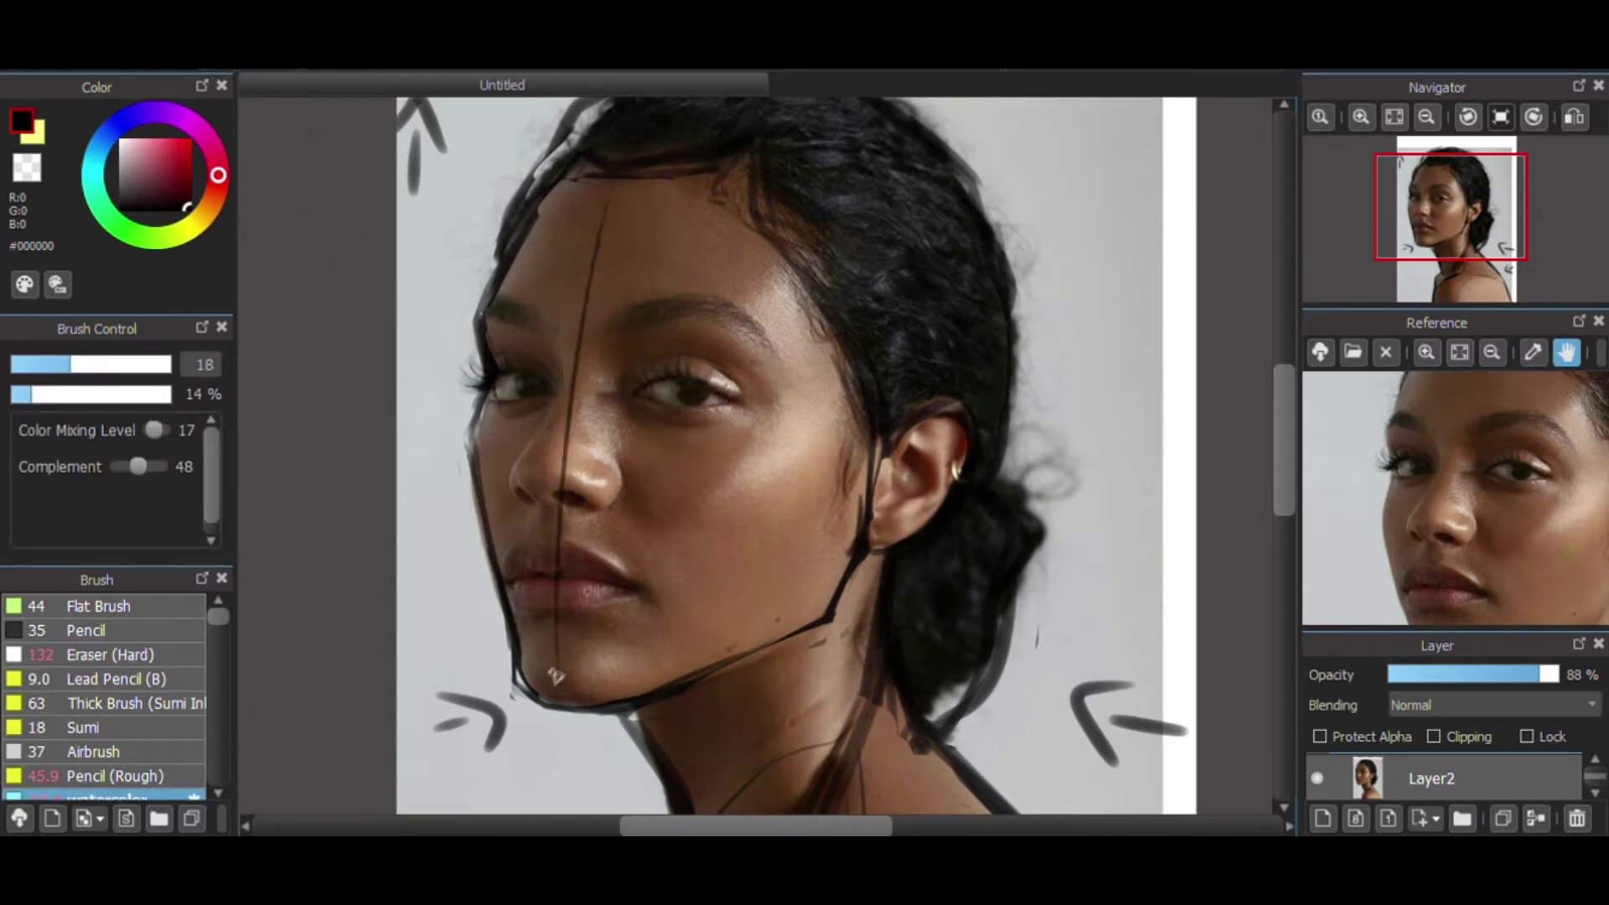
- Draw a slightly curved horizontal eye guideline across the face from the front contour towards the ear
{"action": "left_click_drag", "start_coordinate": [490, 378], "coordinate": [838, 412]}
{"action": "left_click", "coordinate": [309, 72]}
{"action": "left_click_drag", "start_coordinate": [486, 369], "coordinate": [842, 379]}
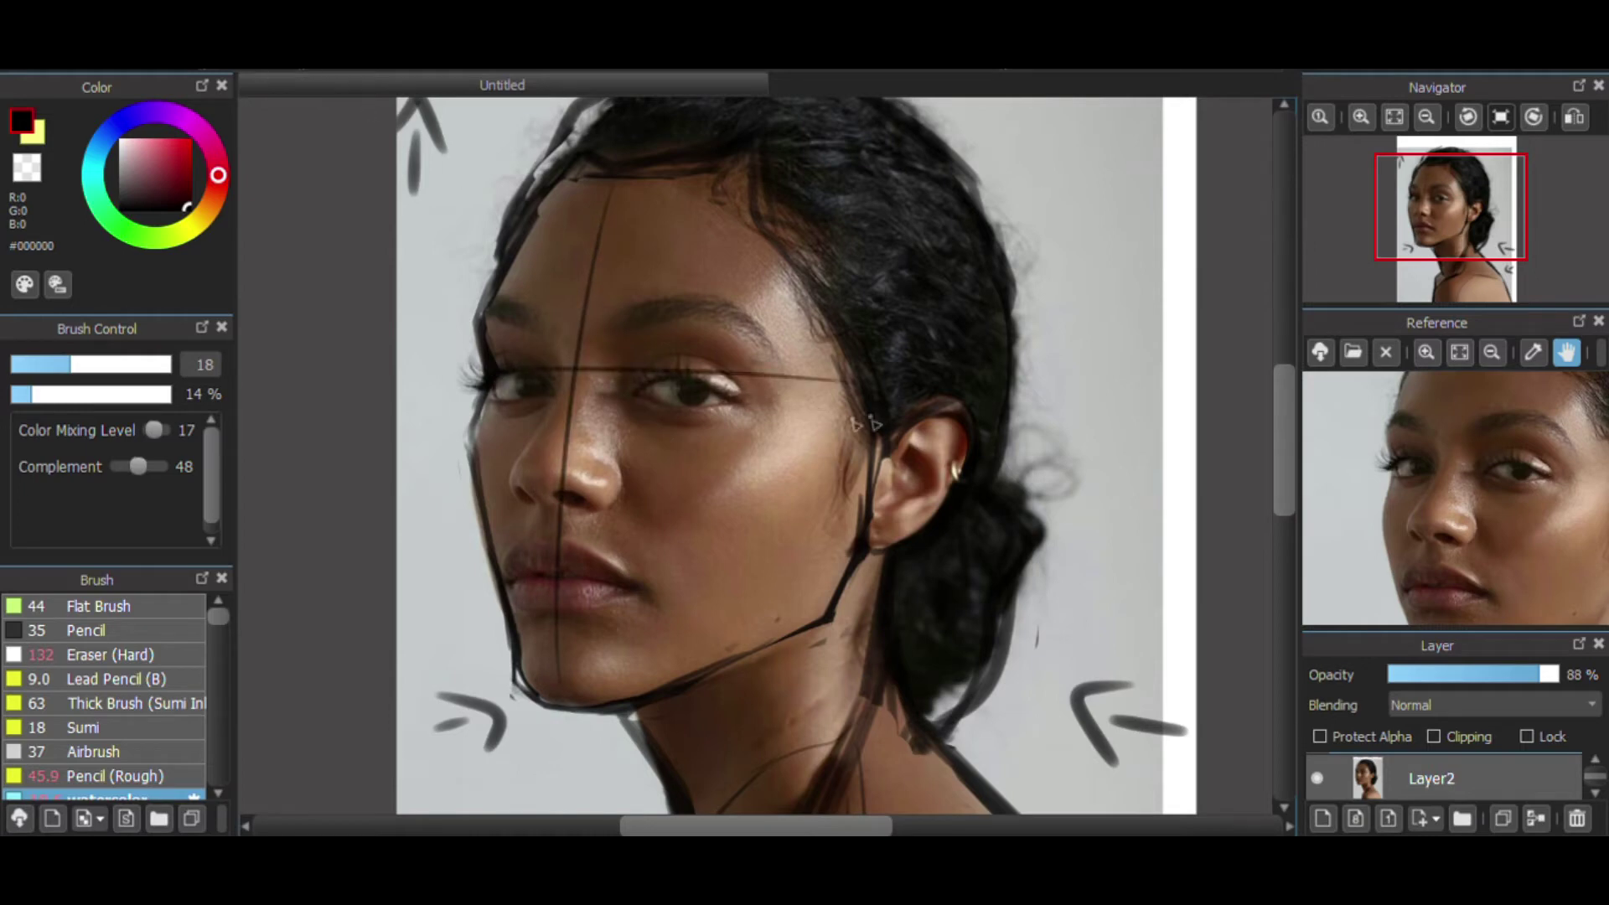
{"action": "left_click", "coordinate": [311, 73]}
{"action": "left_click_drag", "start_coordinate": [498, 373], "coordinate": [802, 401]}
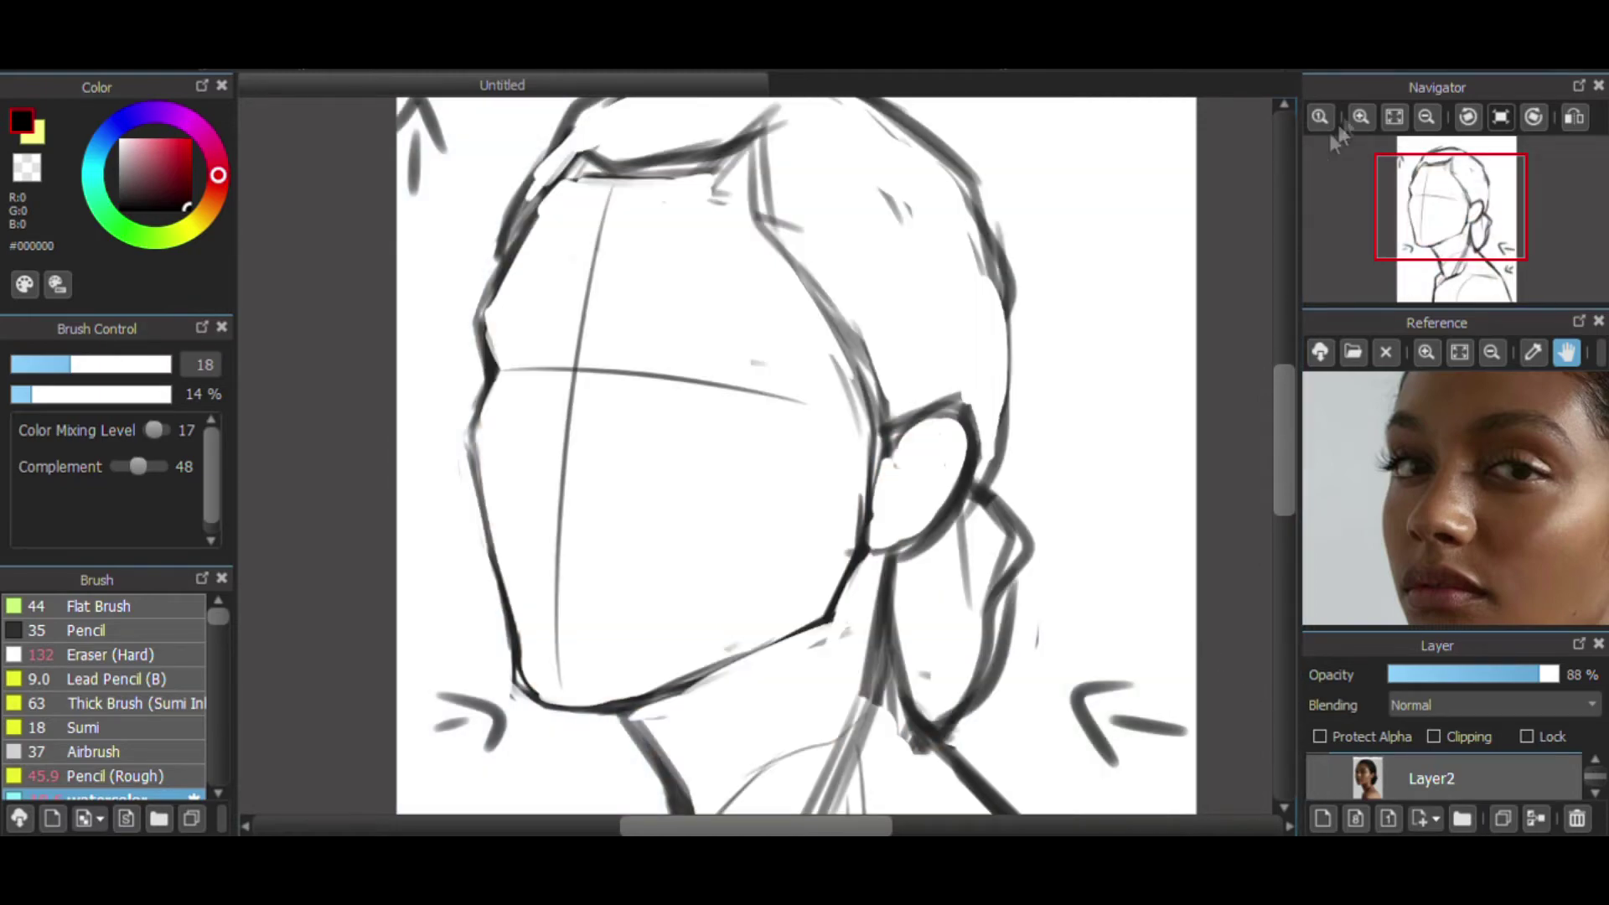
- Sketch the far eyebrow and the line from brow to nose bridge, and check them against the Layer2 photo
{"action": "left_click", "coordinate": [1361, 117]}
{"action": "left_click_drag", "start_coordinate": [1442, 210], "coordinate": [1447, 233]}
{"action": "left_click", "coordinate": [1361, 116]}
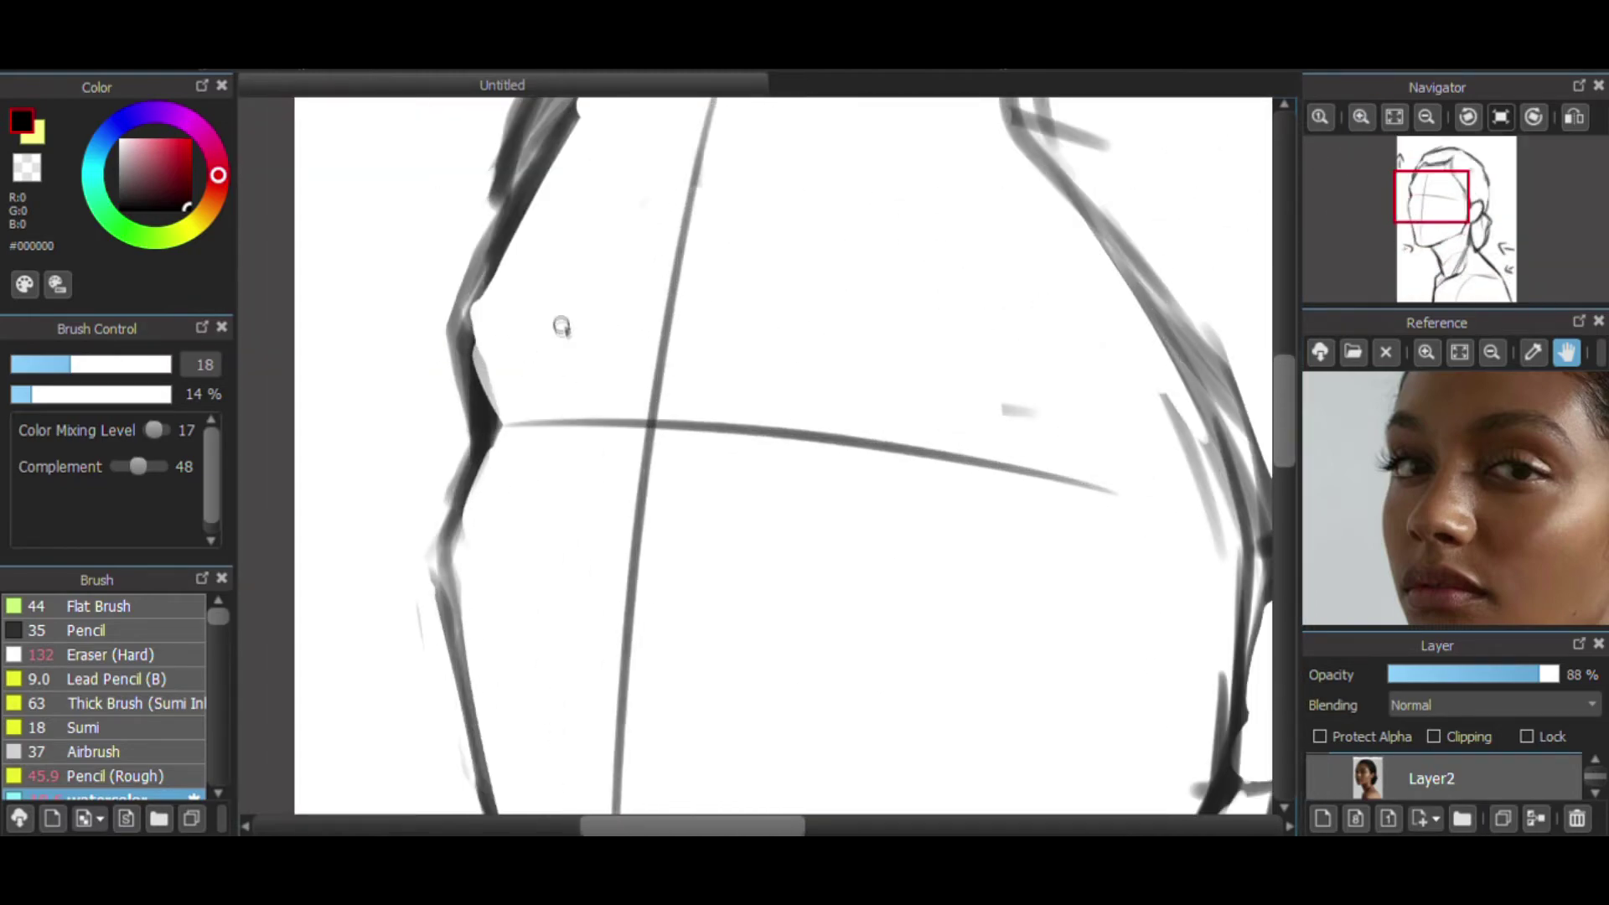
{"action": "mouse_move", "coordinate": [526, 238]}
{"action": "left_mouse_down"}
{"action": "mouse_move", "coordinate": [605, 288]}
{"action": "mouse_move", "coordinate": [587, 271]}
{"action": "mouse_move", "coordinate": [655, 409]}
{"action": "left_mouse_up"}
{"action": "left_click_drag", "start_coordinate": [608, 309], "coordinate": [644, 377]}
{"action": "left_click", "coordinate": [1320, 778]}
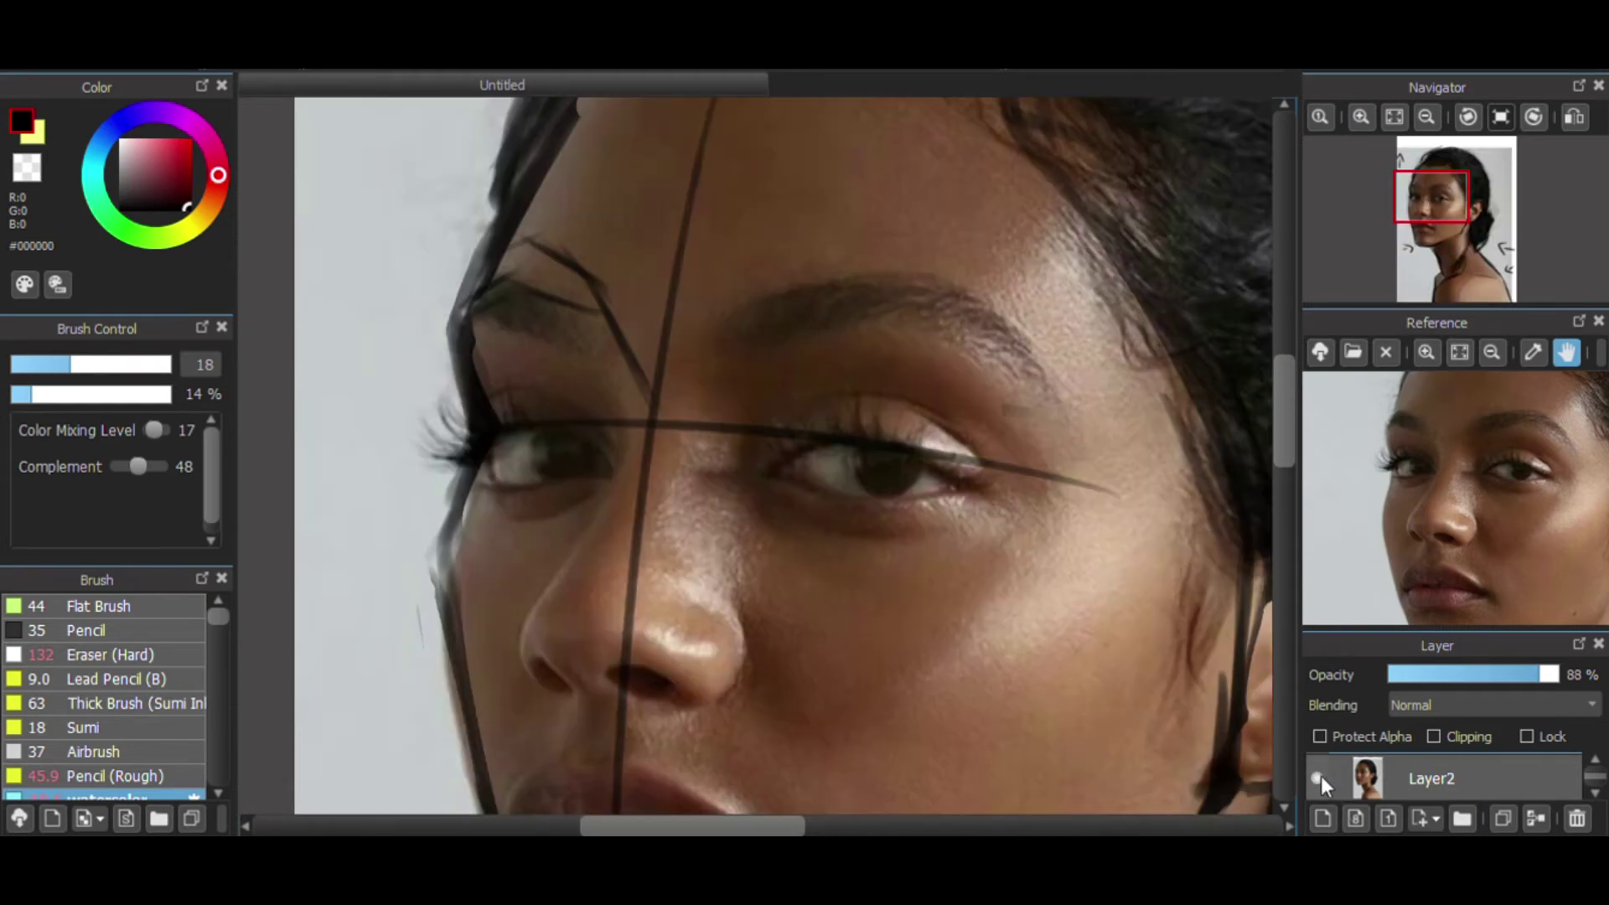
{"action": "left_click", "coordinate": [1321, 779]}
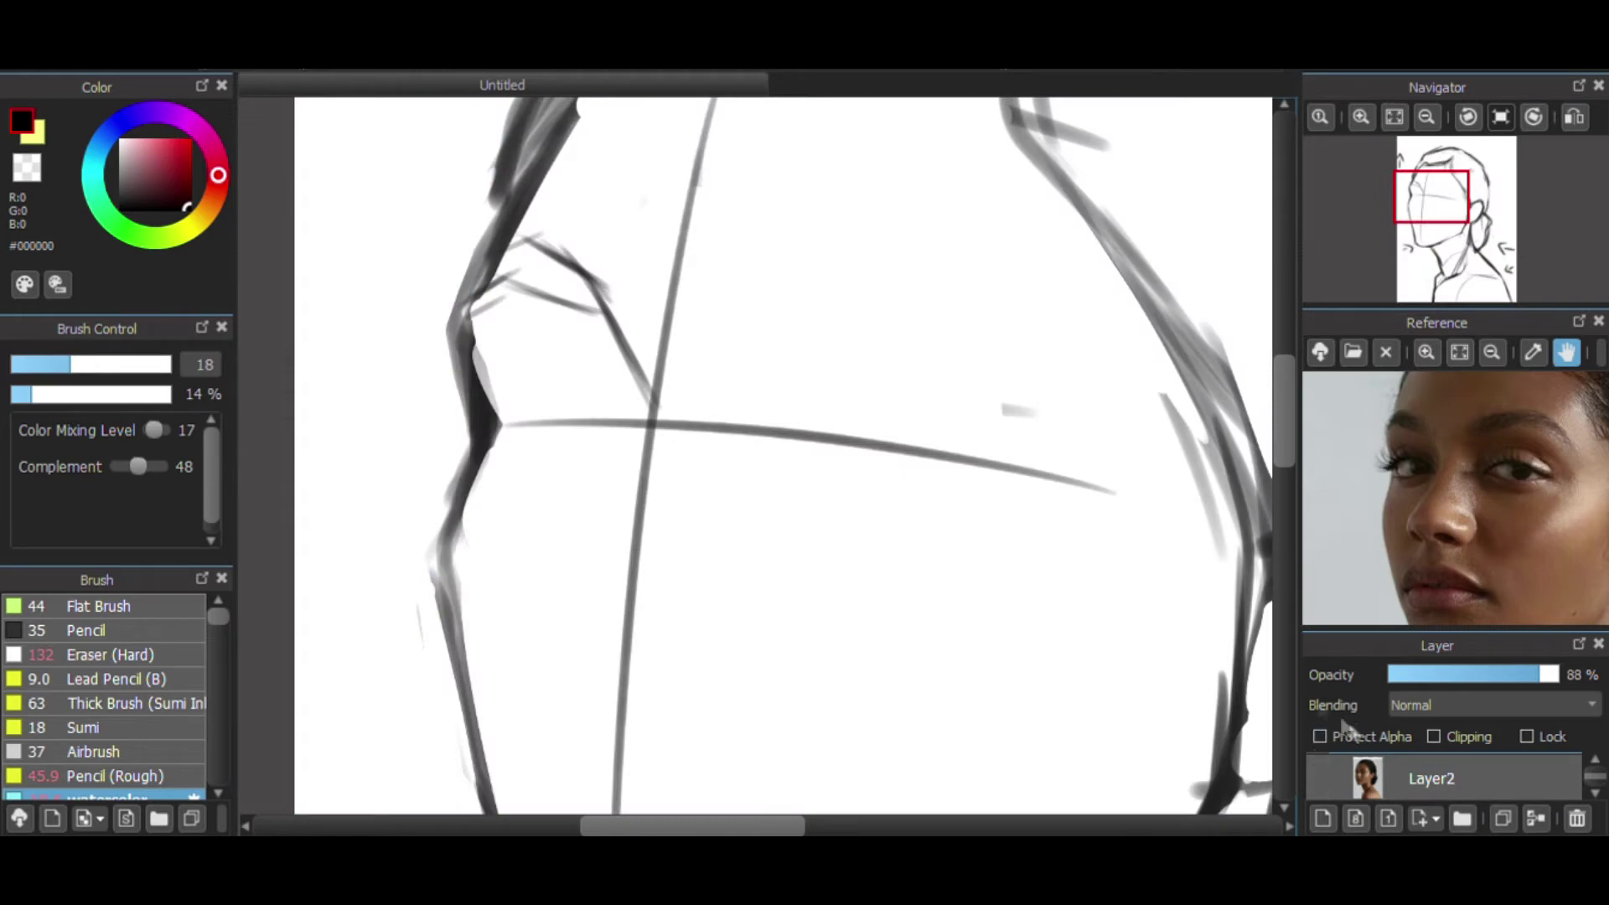
- Undo the last brow strokes and redraw the brow line as a curve running down the side of the nose bridge
{"action": "key", "text": "ctrl+z"}
{"action": "key", "text": "ctrl+z"}
{"action": "key", "text": "ctrl+z"}
{"action": "key", "text": "ctrl+z"}
{"action": "key", "text": "ctrl+z"}
{"action": "key", "text": "ctrl+z"}
{"action": "mouse_move", "coordinate": [577, 314]}
{"action": "left_mouse_down"}
{"action": "mouse_move", "coordinate": [628, 420]}
{"action": "mouse_move", "coordinate": [547, 264]}
{"action": "mouse_move", "coordinate": [585, 321]}
{"action": "left_mouse_up"}
{"action": "left_click_drag", "start_coordinate": [545, 247], "coordinate": [631, 421]}
{"action": "mouse_move", "coordinate": [578, 310]}
{"action": "left_mouse_down"}
{"action": "mouse_move", "coordinate": [629, 411]}
{"action": "mouse_move", "coordinate": [607, 539]}
{"action": "left_mouse_up"}
{"action": "left_click_drag", "start_coordinate": [637, 429], "coordinate": [569, 633]}
{"action": "left_click_drag", "start_coordinate": [624, 360], "coordinate": [570, 591]}
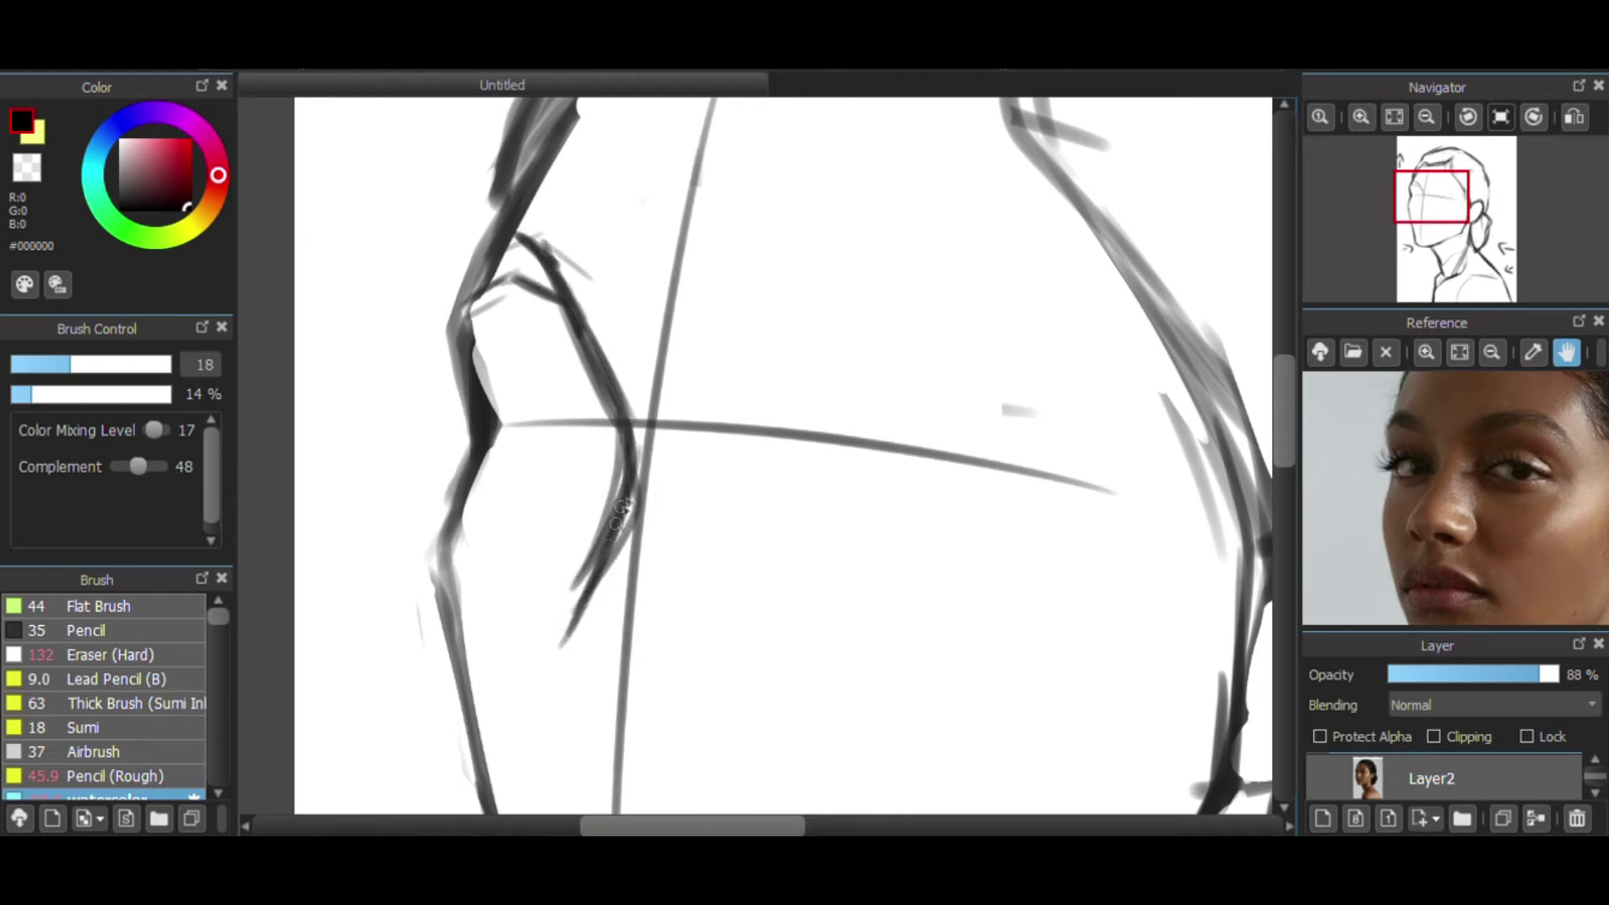
- Try a rounded outline for the nose tip, base and nostril wing, comparing it with the Layer2 photo
{"action": "mouse_move", "coordinate": [633, 495]}
{"action": "left_mouse_down"}
{"action": "mouse_move", "coordinate": [539, 664]}
{"action": "mouse_move", "coordinate": [565, 667]}
{"action": "mouse_move", "coordinate": [600, 734]}
{"action": "mouse_move", "coordinate": [581, 729]}
{"action": "mouse_move", "coordinate": [614, 746]}
{"action": "left_mouse_up"}
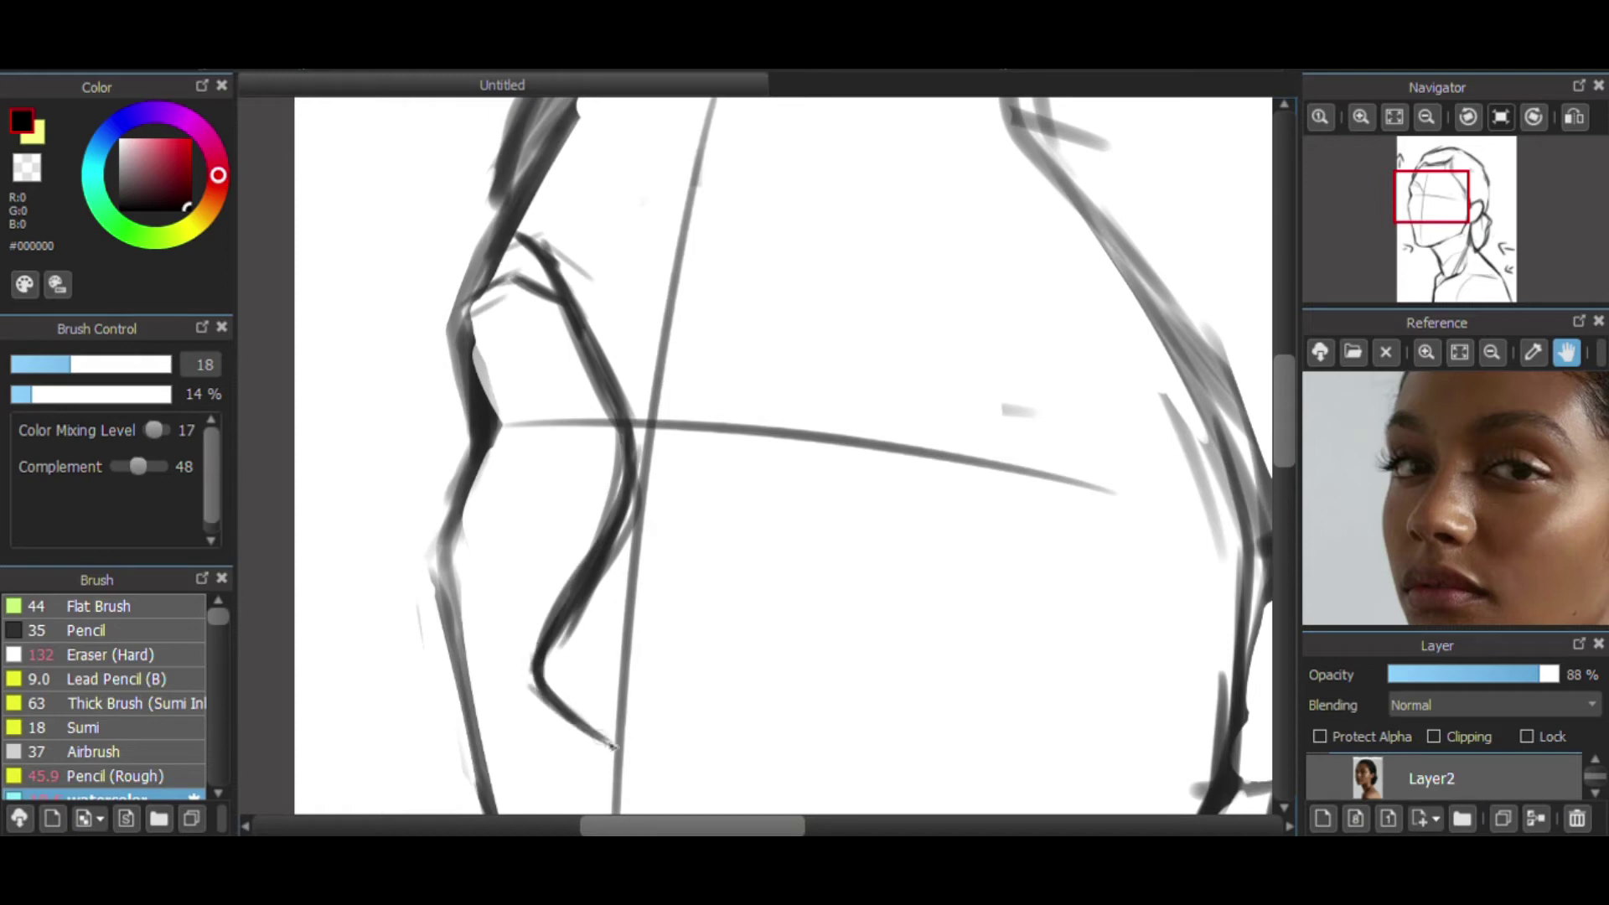
{"action": "mouse_move", "coordinate": [721, 637]}
{"action": "left_mouse_down"}
{"action": "mouse_move", "coordinate": [704, 750]}
{"action": "mouse_move", "coordinate": [637, 738]}
{"action": "mouse_move", "coordinate": [741, 763]}
{"action": "left_mouse_up"}
{"action": "left_click", "coordinate": [1319, 779]}
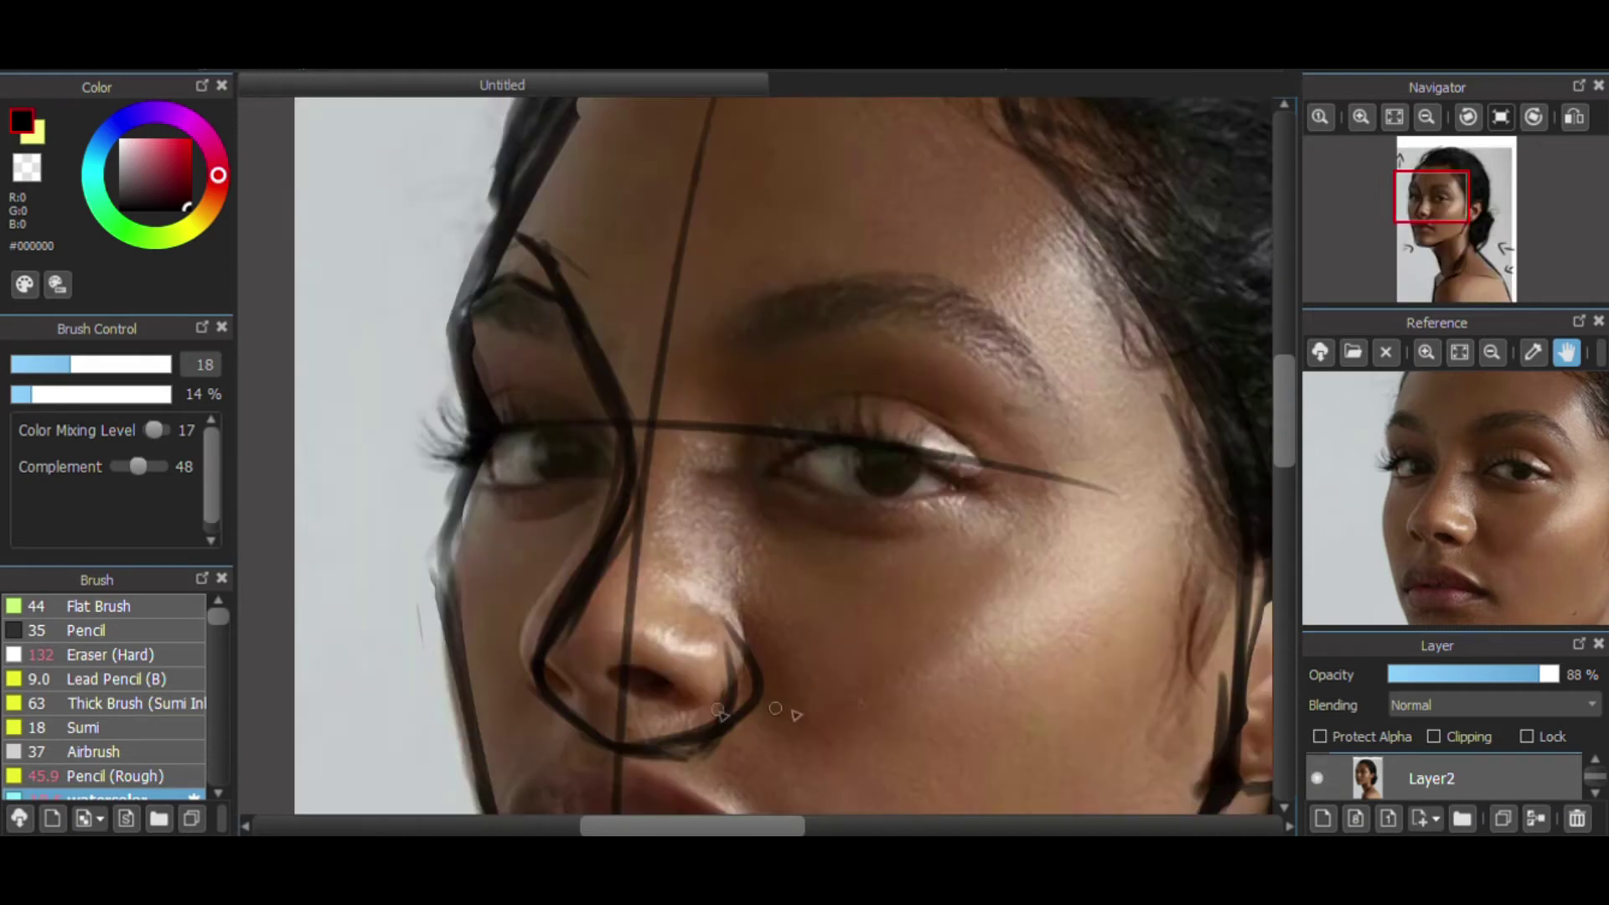
{"action": "left_click", "coordinate": [1317, 778]}
{"action": "key", "text": "e"}
{"action": "mouse_move", "coordinate": [595, 612]}
{"action": "left_mouse_down"}
{"action": "mouse_move", "coordinate": [585, 722]}
{"action": "mouse_move", "coordinate": [670, 670]}
{"action": "left_mouse_up"}
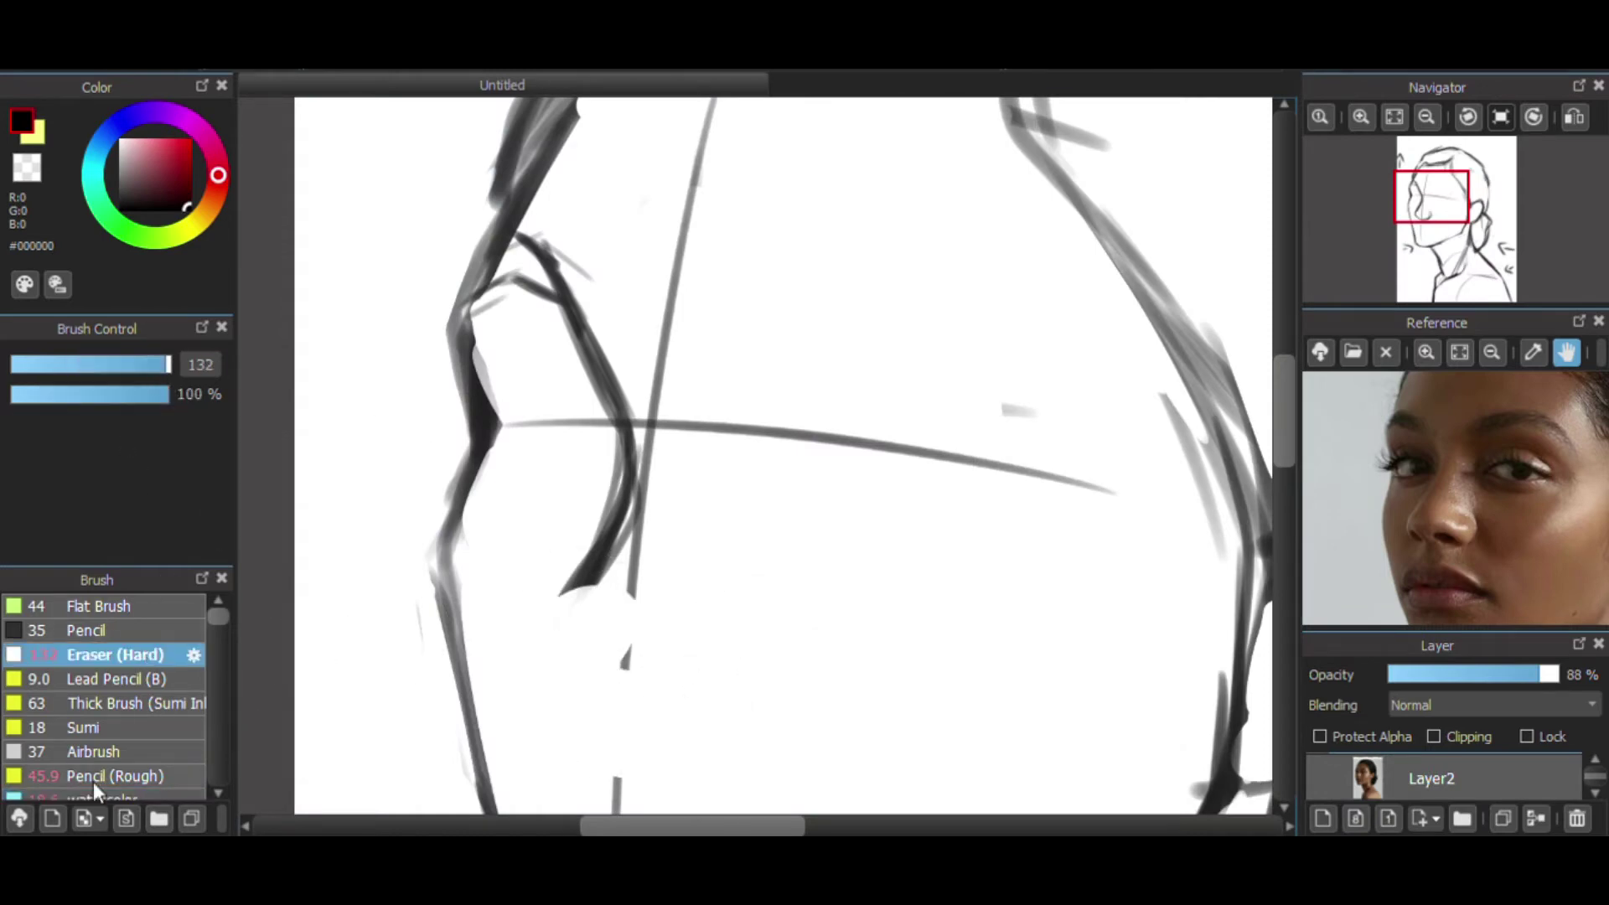
- Extend the nose bridge line down to the tip and darken the front cheek contour with the watercolor brush
{"action": "left_click", "coordinate": [97, 780]}
{"action": "left_click", "coordinate": [141, 794]}
{"action": "mouse_move", "coordinate": [523, 644]}
{"action": "left_mouse_down"}
{"action": "mouse_move", "coordinate": [582, 574]}
{"action": "mouse_move", "coordinate": [502, 662]}
{"action": "left_mouse_up"}
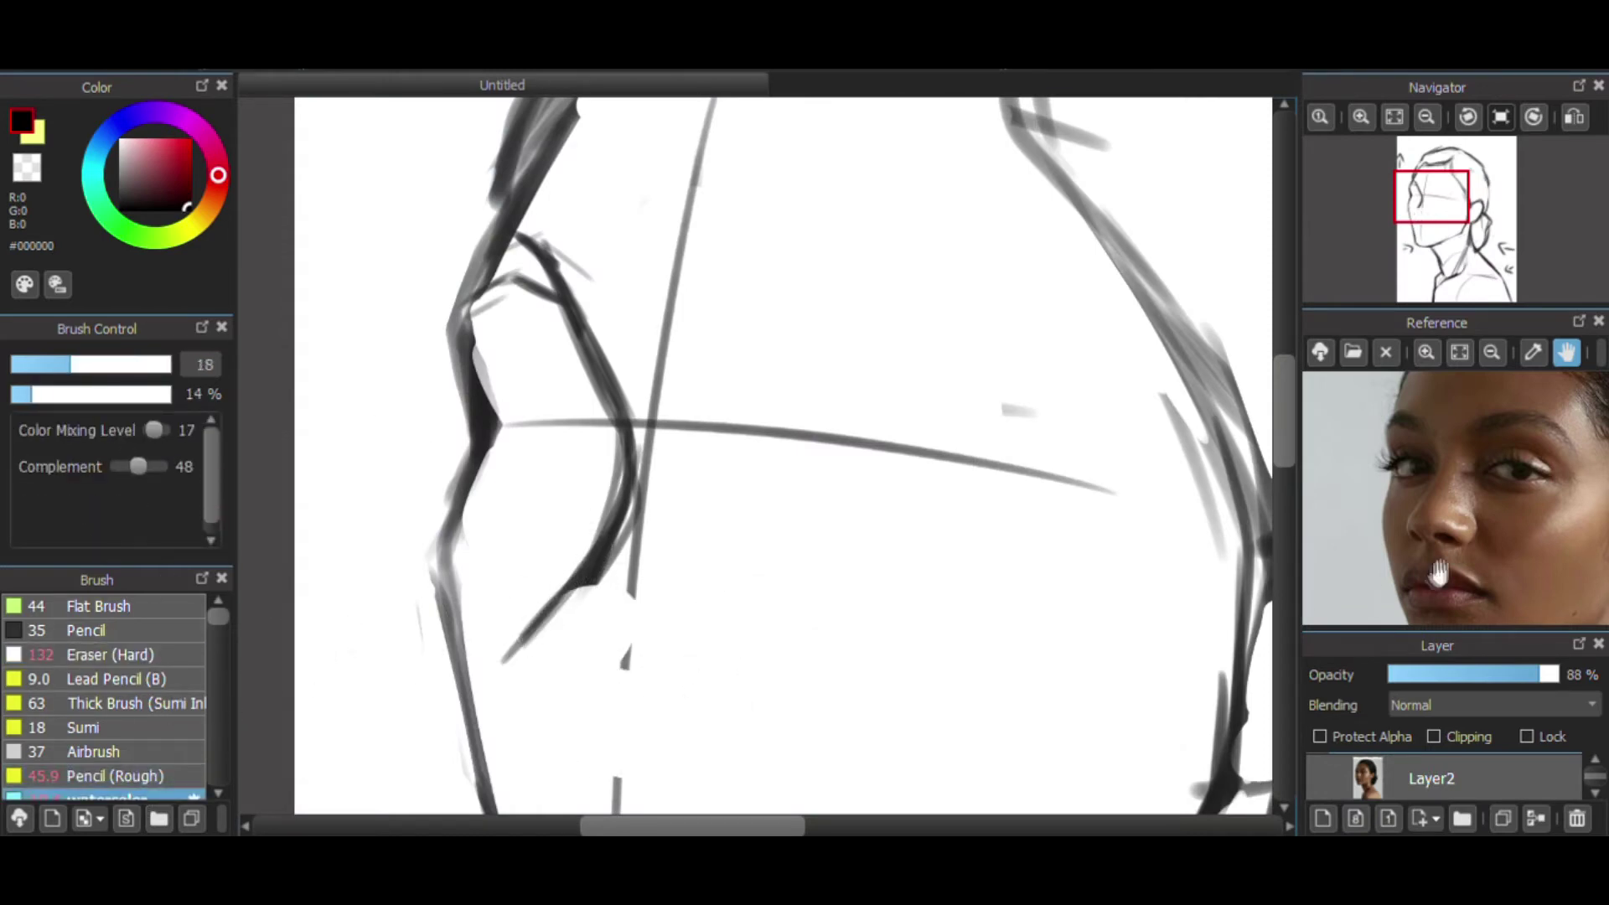
{"action": "mouse_move", "coordinate": [492, 428]}
{"action": "left_mouse_down"}
{"action": "mouse_move", "coordinate": [451, 608]}
{"action": "mouse_move", "coordinate": [468, 748]}
{"action": "mouse_move", "coordinate": [496, 764]}
{"action": "left_mouse_up"}
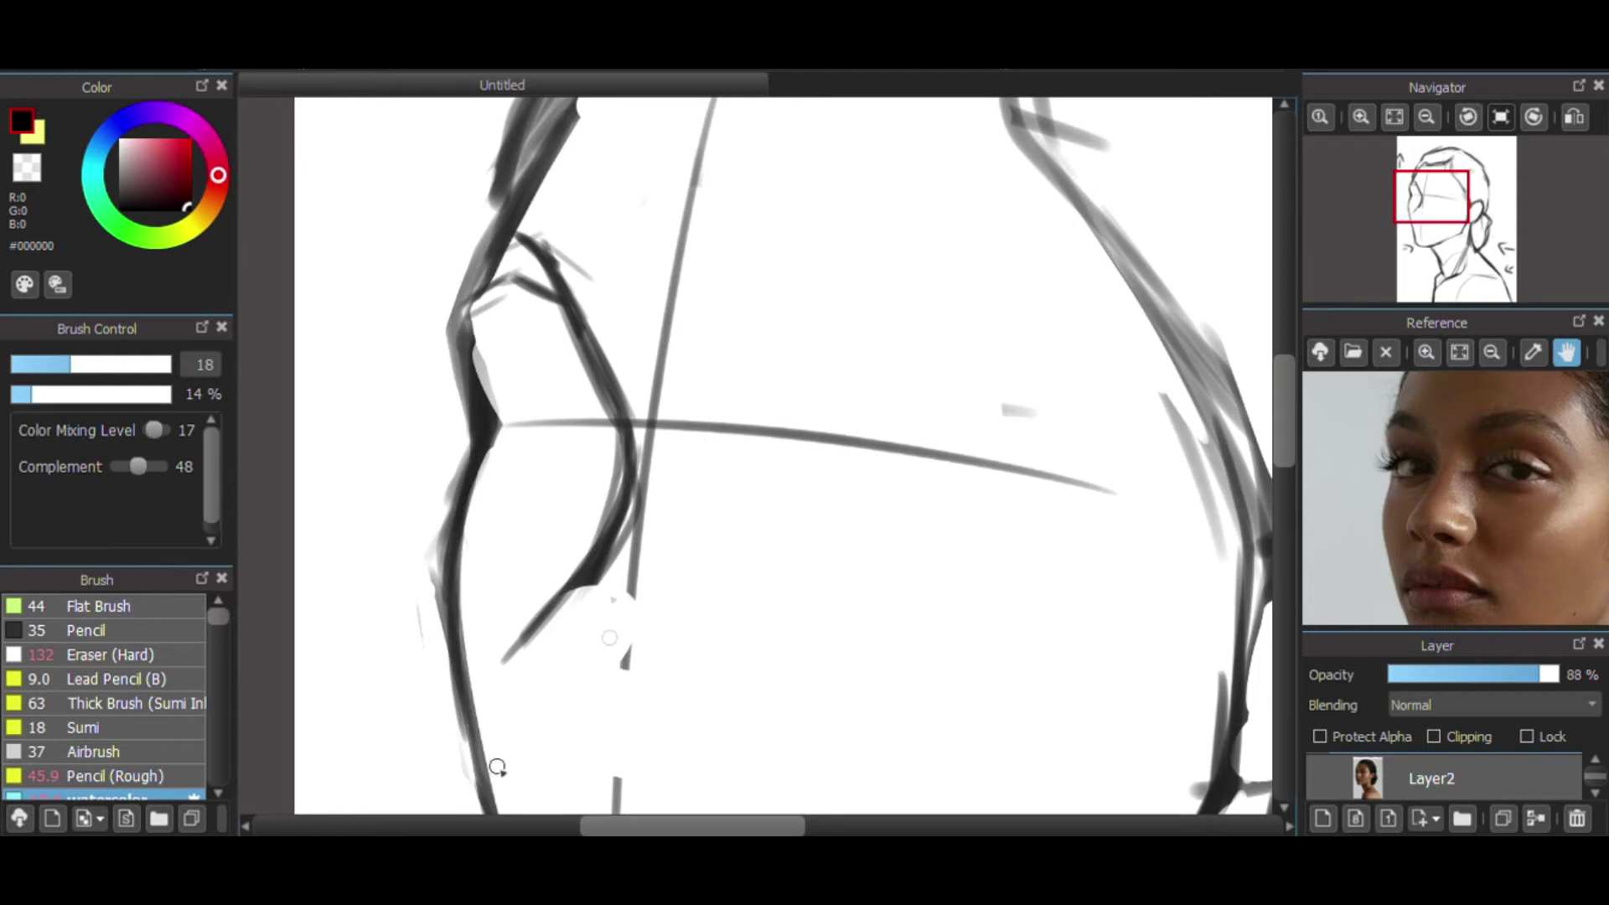
- Draw an angular nose underside and nostril wing, and compare the nose with the Layer2 photo
{"action": "mouse_move", "coordinate": [605, 531]}
{"action": "left_mouse_down"}
{"action": "mouse_move", "coordinate": [533, 628]}
{"action": "mouse_move", "coordinate": [540, 684]}
{"action": "mouse_move", "coordinate": [522, 669]}
{"action": "mouse_move", "coordinate": [576, 713]}
{"action": "left_mouse_up"}
{"action": "left_click_drag", "start_coordinate": [570, 711], "coordinate": [710, 718]}
{"action": "left_click_drag", "start_coordinate": [620, 714], "coordinate": [748, 705]}
{"action": "left_click_drag", "start_coordinate": [734, 622], "coordinate": [714, 713]}
{"action": "left_click_drag", "start_coordinate": [721, 586], "coordinate": [715, 712]}
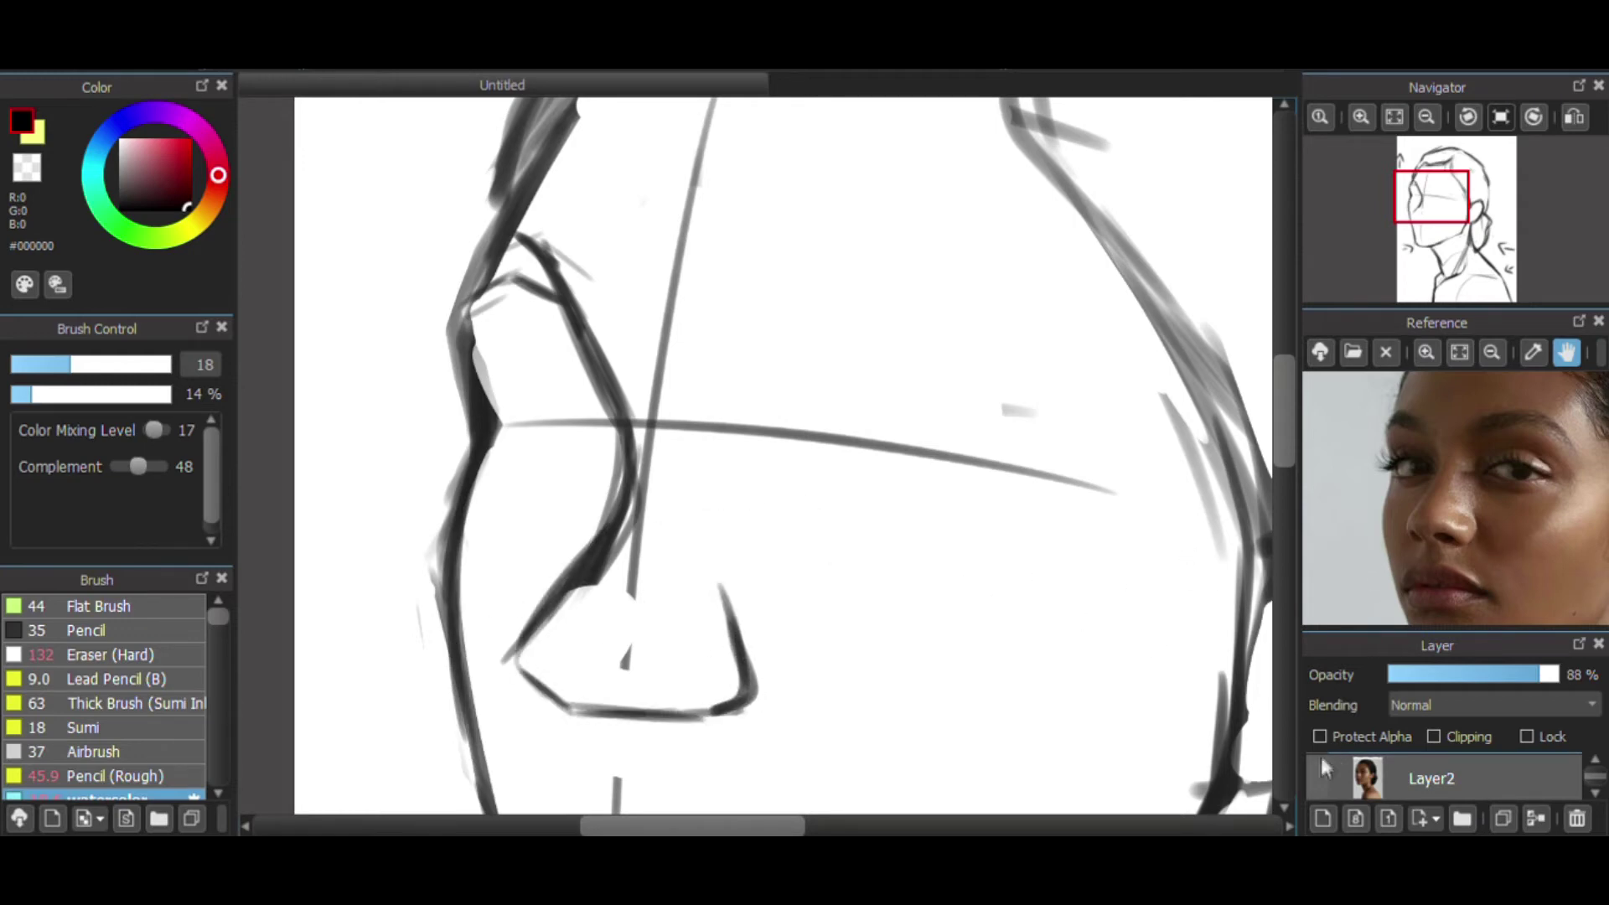
{"action": "left_click", "coordinate": [1323, 768]}
{"action": "left_click", "coordinate": [1321, 771]}
- Thin the inner edge of the front cheek contour with the Eraser (Hard) at size 23 and compare with the Layer2 photo
{"action": "key", "text": "e"}
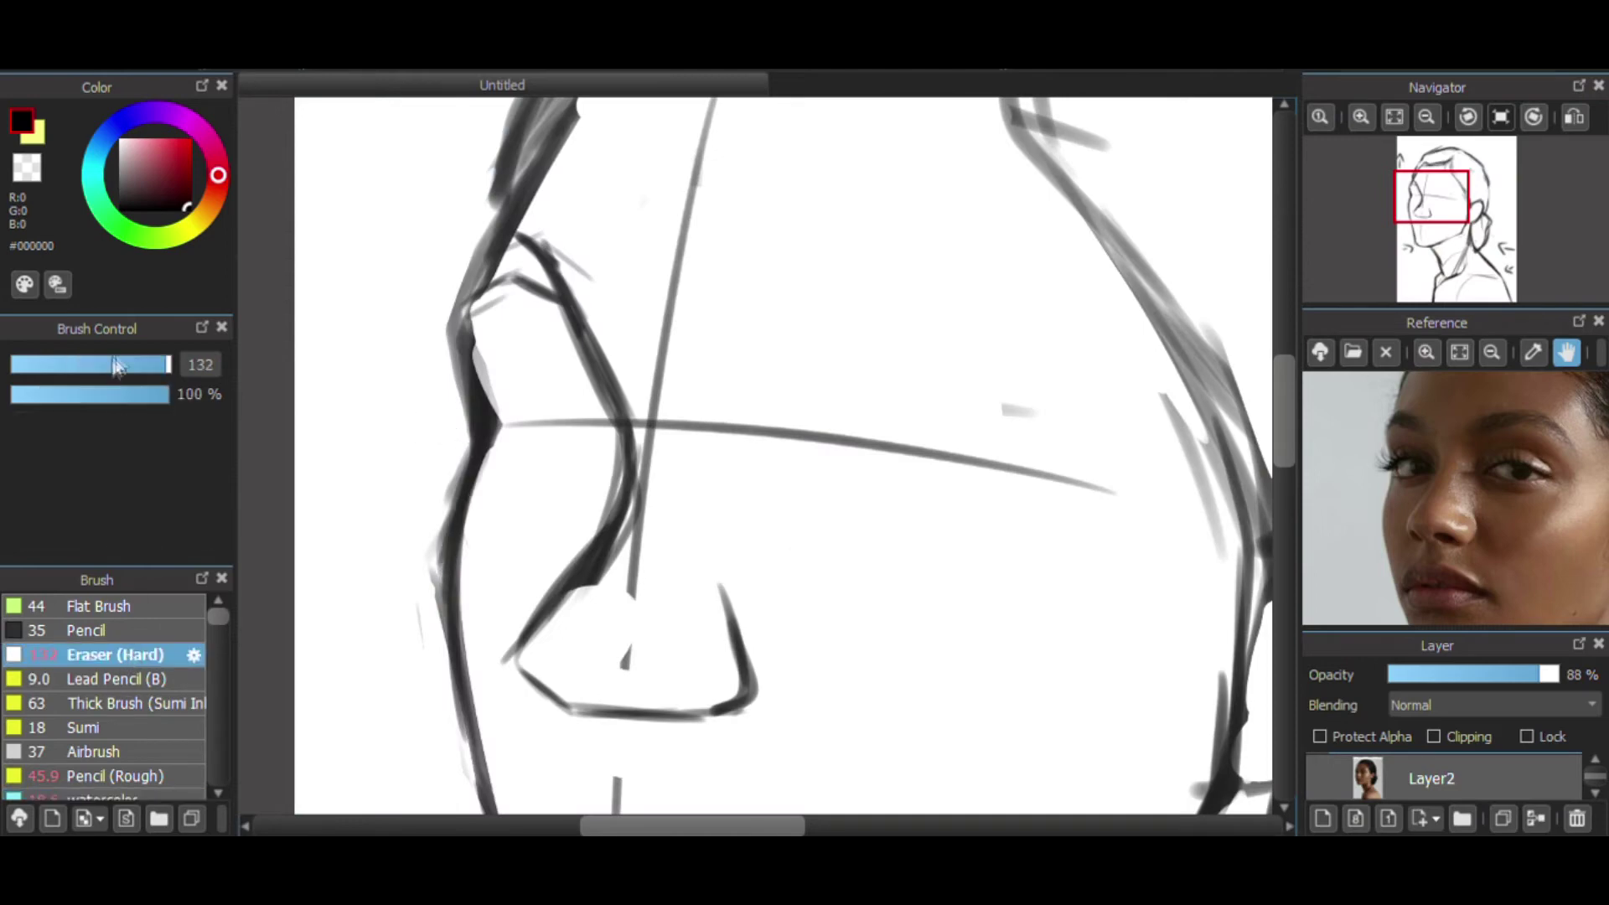
{"action": "left_click_drag", "start_coordinate": [117, 367], "coordinate": [88, 367]}
{"action": "left_click_drag", "start_coordinate": [475, 440], "coordinate": [469, 638]}
{"action": "left_click", "coordinate": [1320, 776]}
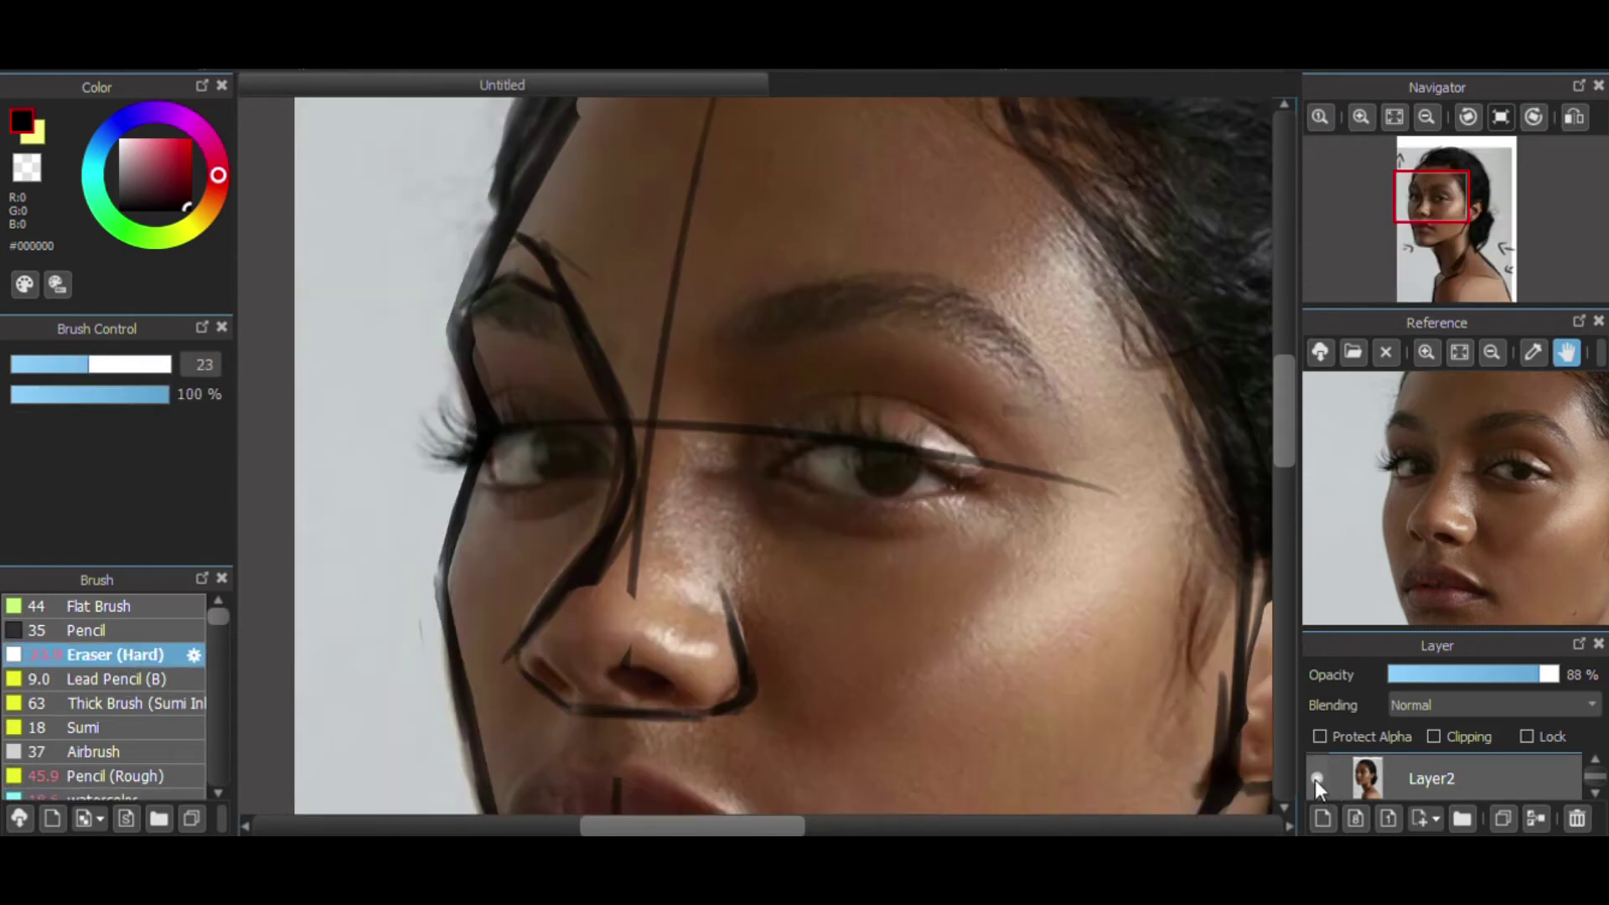
{"action": "left_click", "coordinate": [1317, 780]}
- Erase the curved lower nose bridge, redraw it as a straight slanted line with the watercolor brush, and trim the guideline beside it
{"action": "mouse_move", "coordinate": [575, 593]}
{"action": "left_mouse_down"}
{"action": "mouse_move", "coordinate": [553, 620]}
{"action": "mouse_move", "coordinate": [646, 435]}
{"action": "mouse_move", "coordinate": [578, 578]}
{"action": "left_mouse_up"}
{"action": "left_click_drag", "start_coordinate": [624, 469], "coordinate": [635, 582]}
{"action": "left_click", "coordinate": [169, 772]}
{"action": "left_click", "coordinate": [159, 795]}
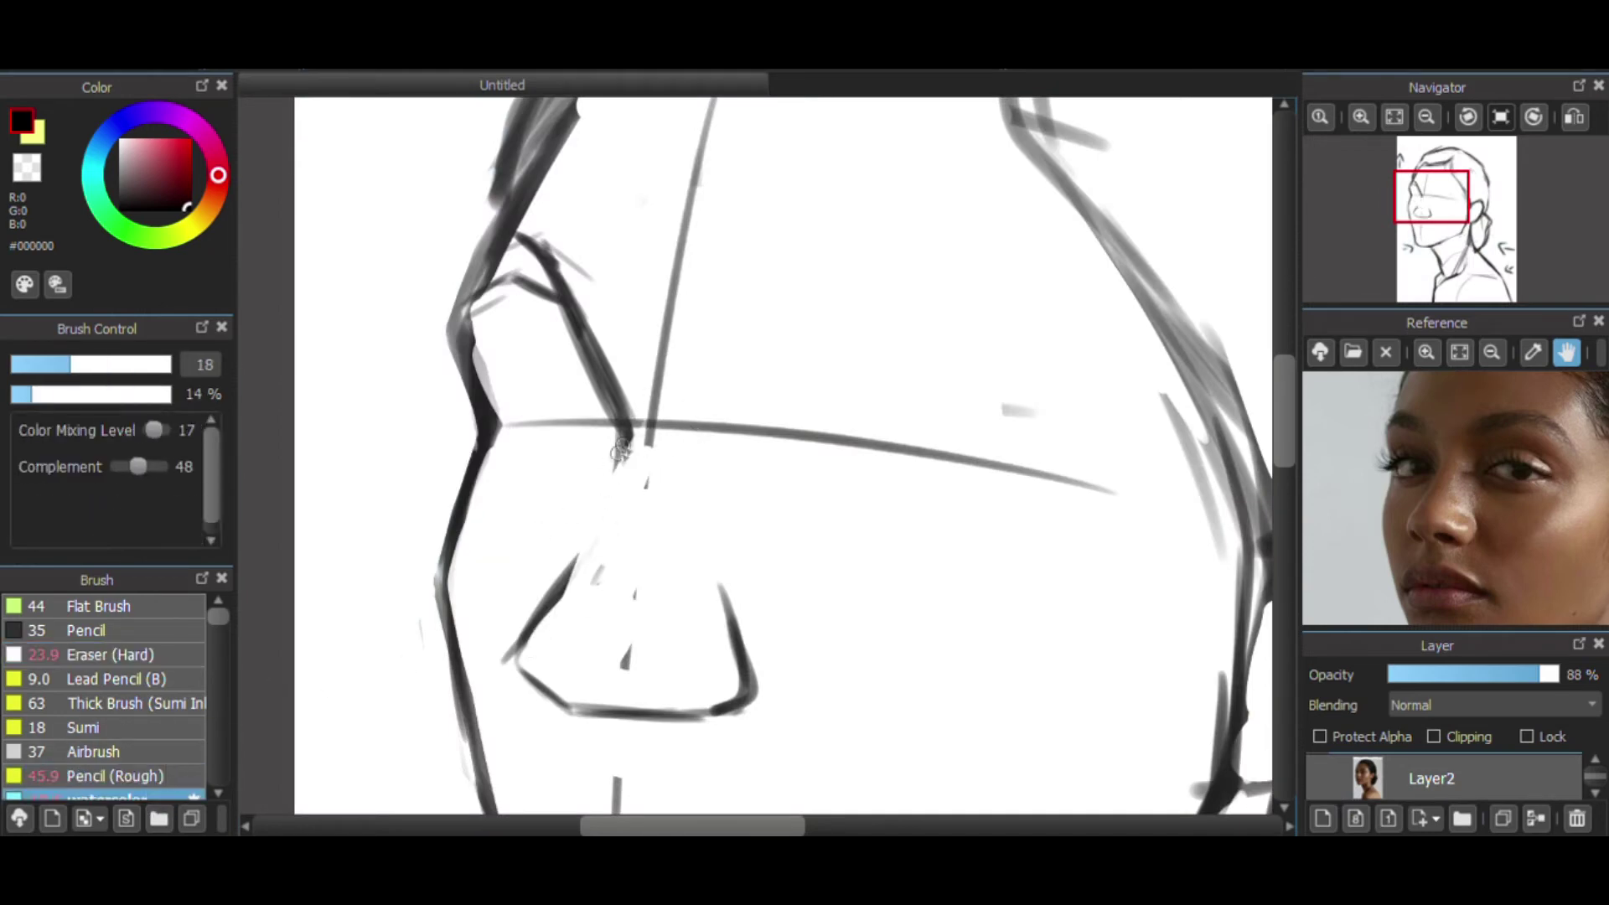
{"action": "left_click_drag", "start_coordinate": [620, 453], "coordinate": [557, 590]}
{"action": "left_click", "coordinate": [168, 656]}
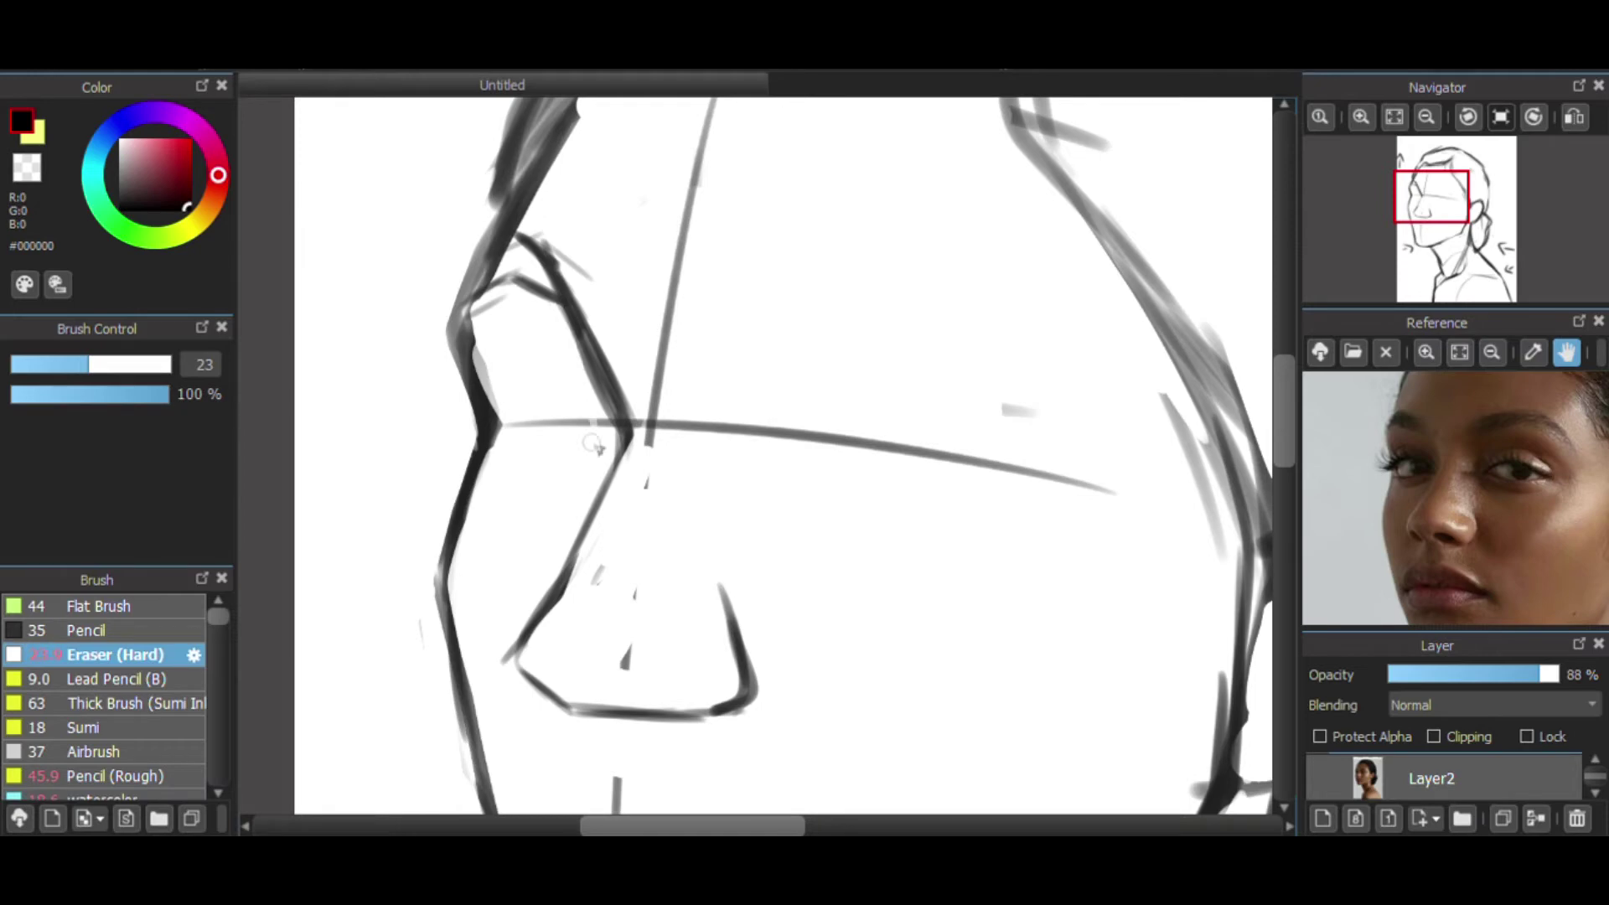
{"action": "left_click_drag", "start_coordinate": [595, 446], "coordinate": [612, 400]}
- Try an angular outline for the far eye with the watercolor brush, compare it with the Layer2 photo, and undo it
{"action": "left_click", "coordinate": [176, 796]}
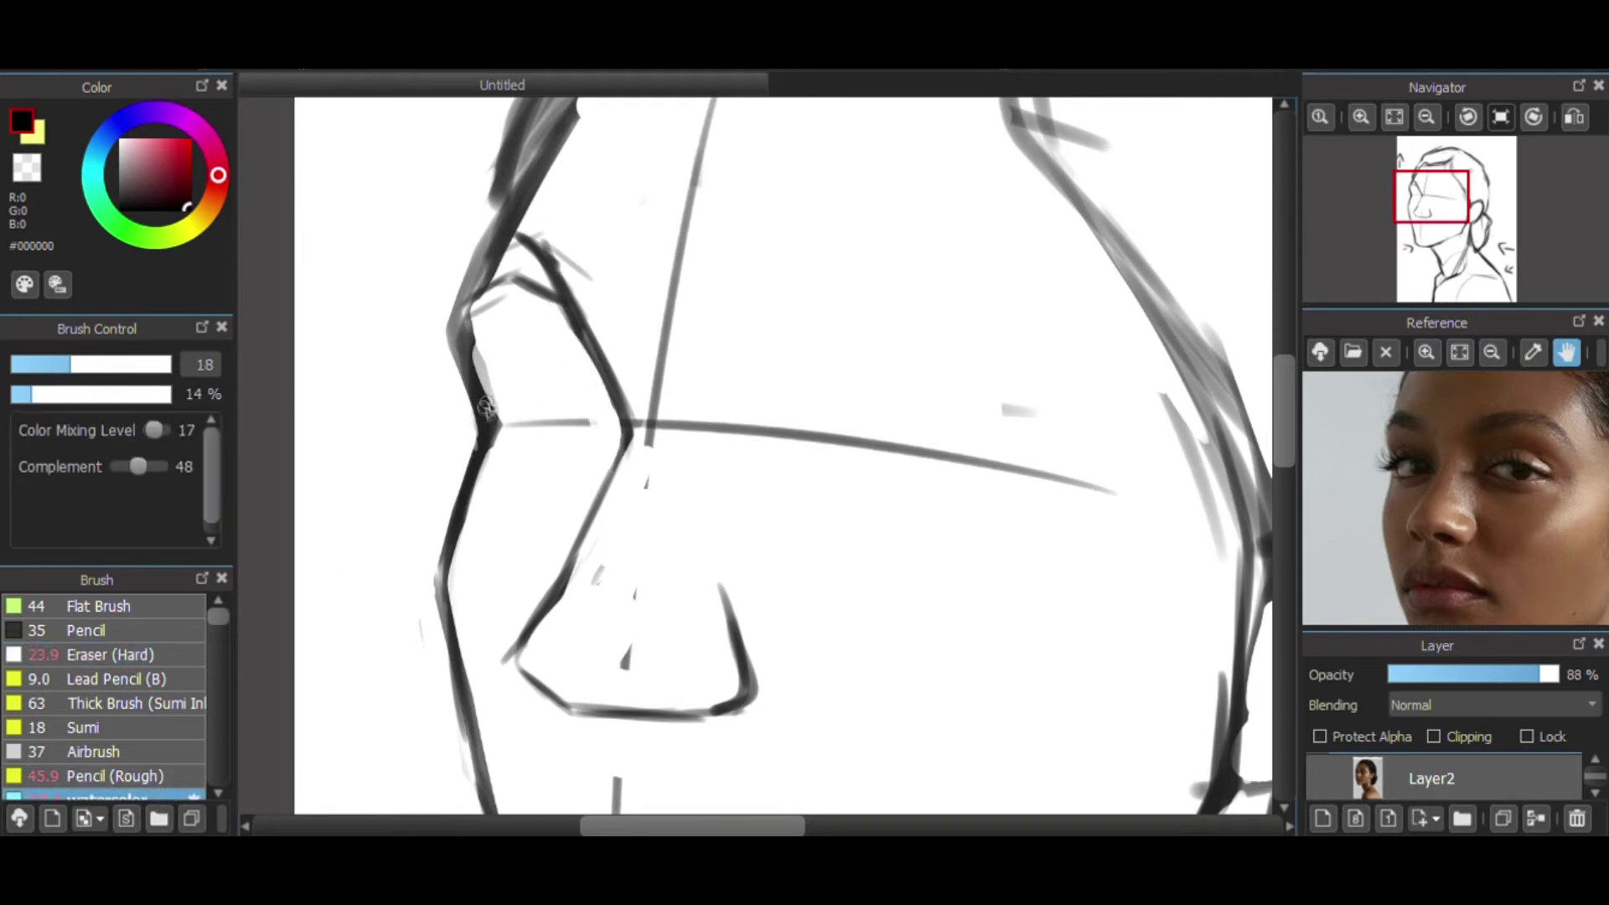
{"action": "left_click_drag", "start_coordinate": [555, 356], "coordinate": [635, 453]}
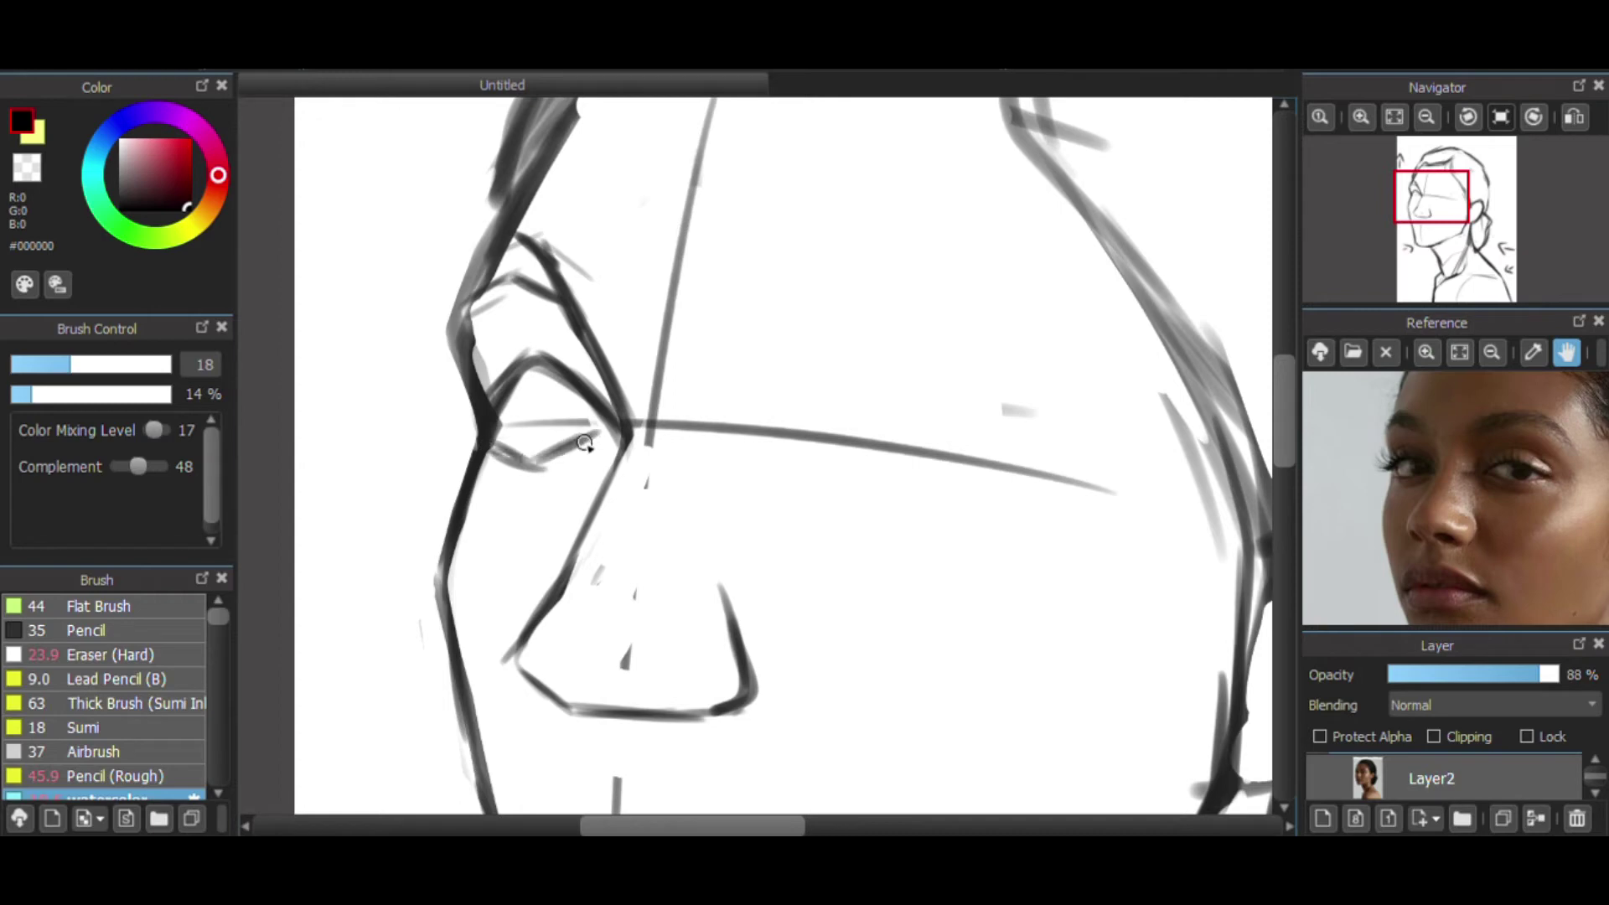
{"action": "left_click", "coordinate": [1318, 780]}
{"action": "left_click", "coordinate": [1320, 780]}
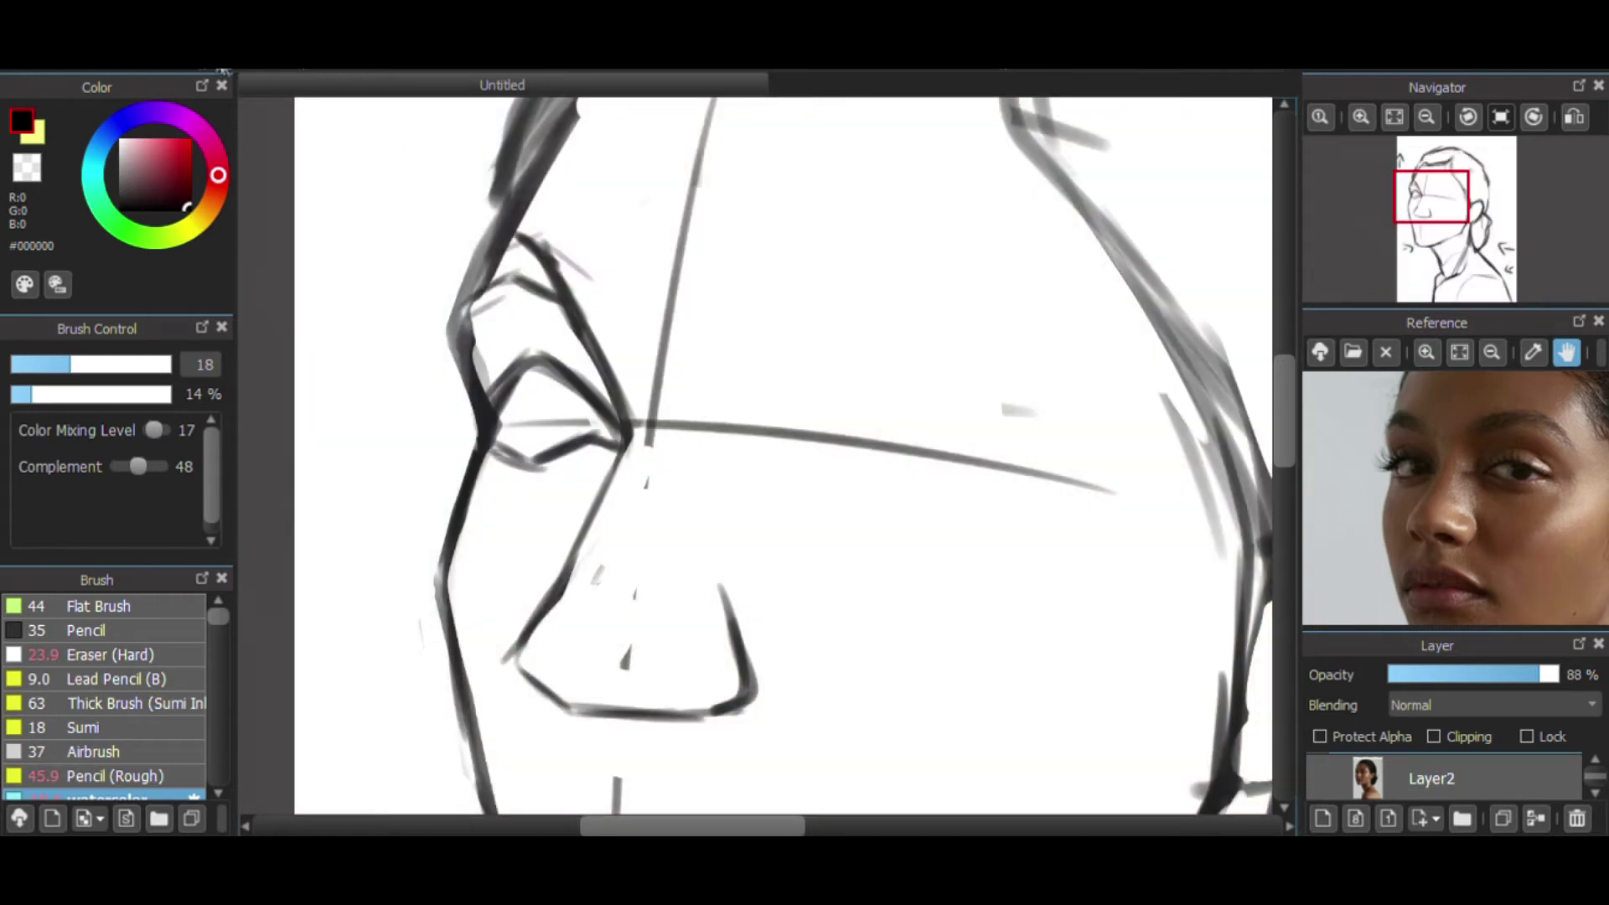
{"action": "left_click_drag", "start_coordinate": [228, 77], "coordinate": [239, 75]}
{"action": "key", "text": "ctrl+z"}
{"action": "key", "text": "ctrl+z"}
{"action": "key", "text": "ctrl+z"}
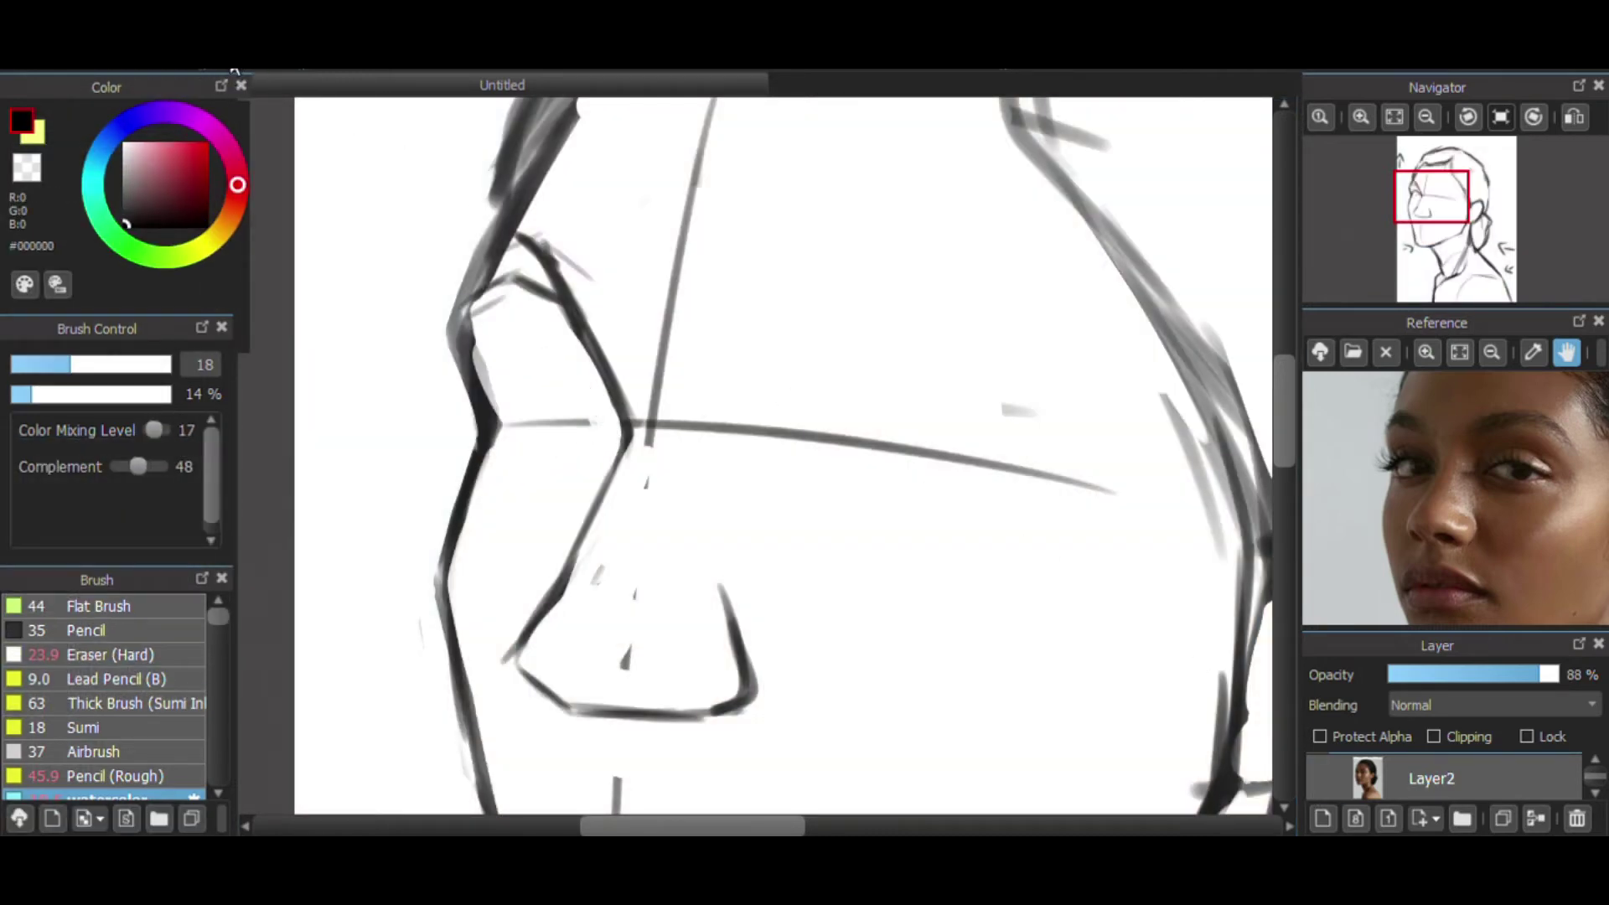
- Enlarge the reference photo and center it on the far eye
{"action": "left_click", "coordinate": [1427, 353]}
{"action": "left_click", "coordinate": [1427, 353]}
{"action": "left_click", "coordinate": [1427, 353]}
{"action": "left_click_drag", "start_coordinate": [1460, 496], "coordinate": [1537, 546]}
{"action": "left_click_drag", "start_coordinate": [1374, 457], "coordinate": [1454, 507]}
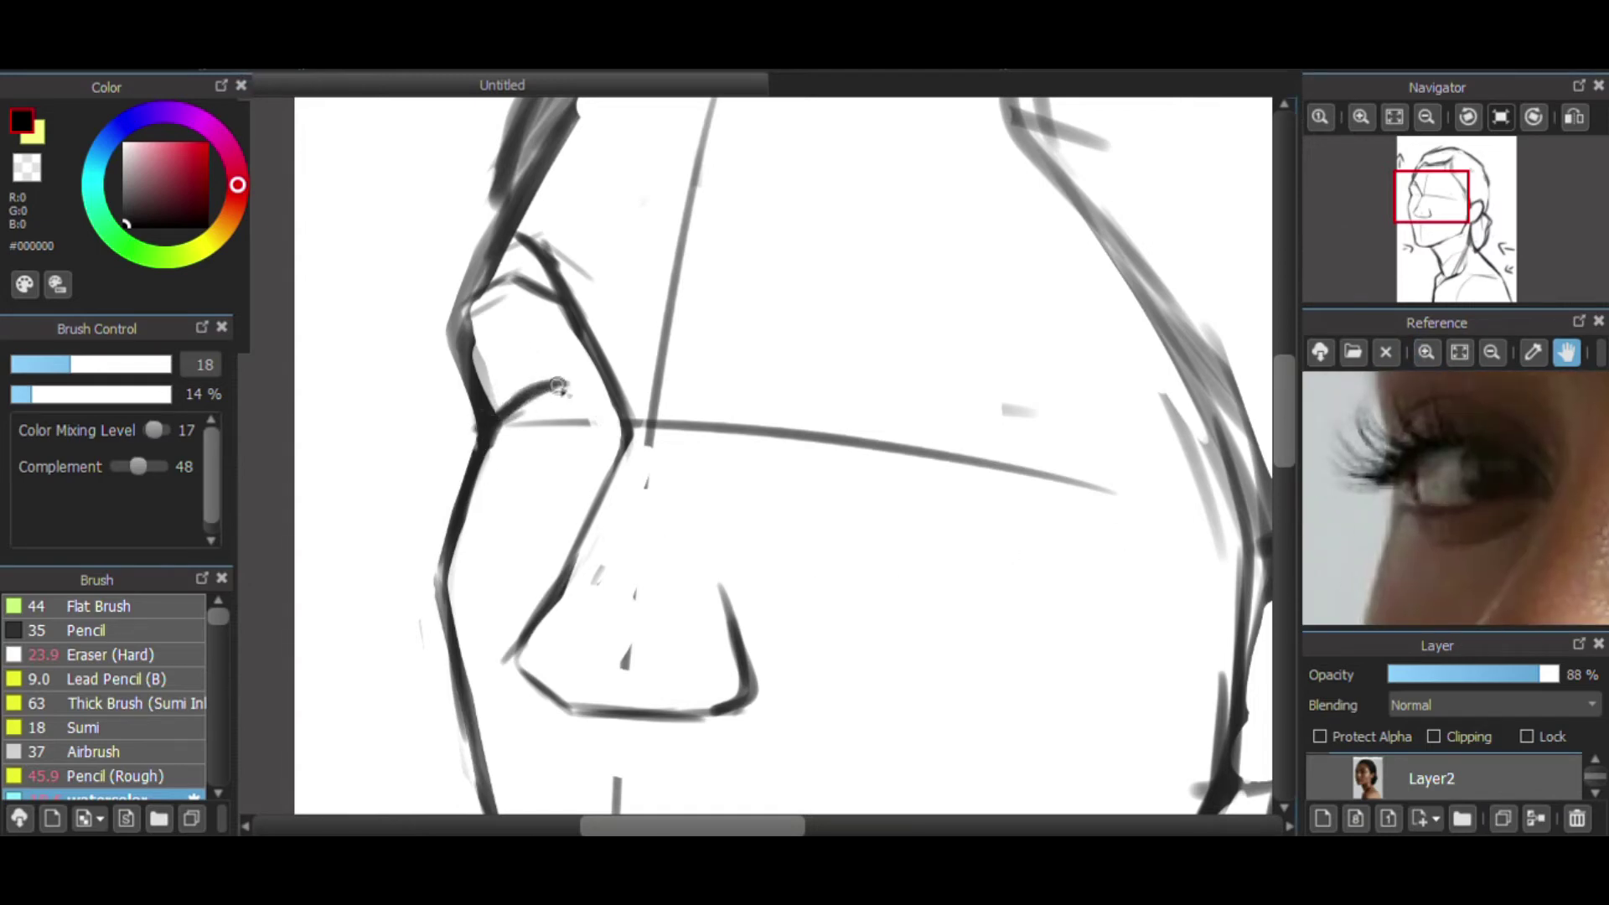
- Draw the far eye between the face contour and nose bridge, with curved lids, an iris edge and a crease
{"action": "mouse_move", "coordinate": [596, 431]}
{"action": "left_mouse_down"}
{"action": "mouse_move", "coordinate": [568, 399]}
{"action": "mouse_move", "coordinate": [493, 426]}
{"action": "left_mouse_up"}
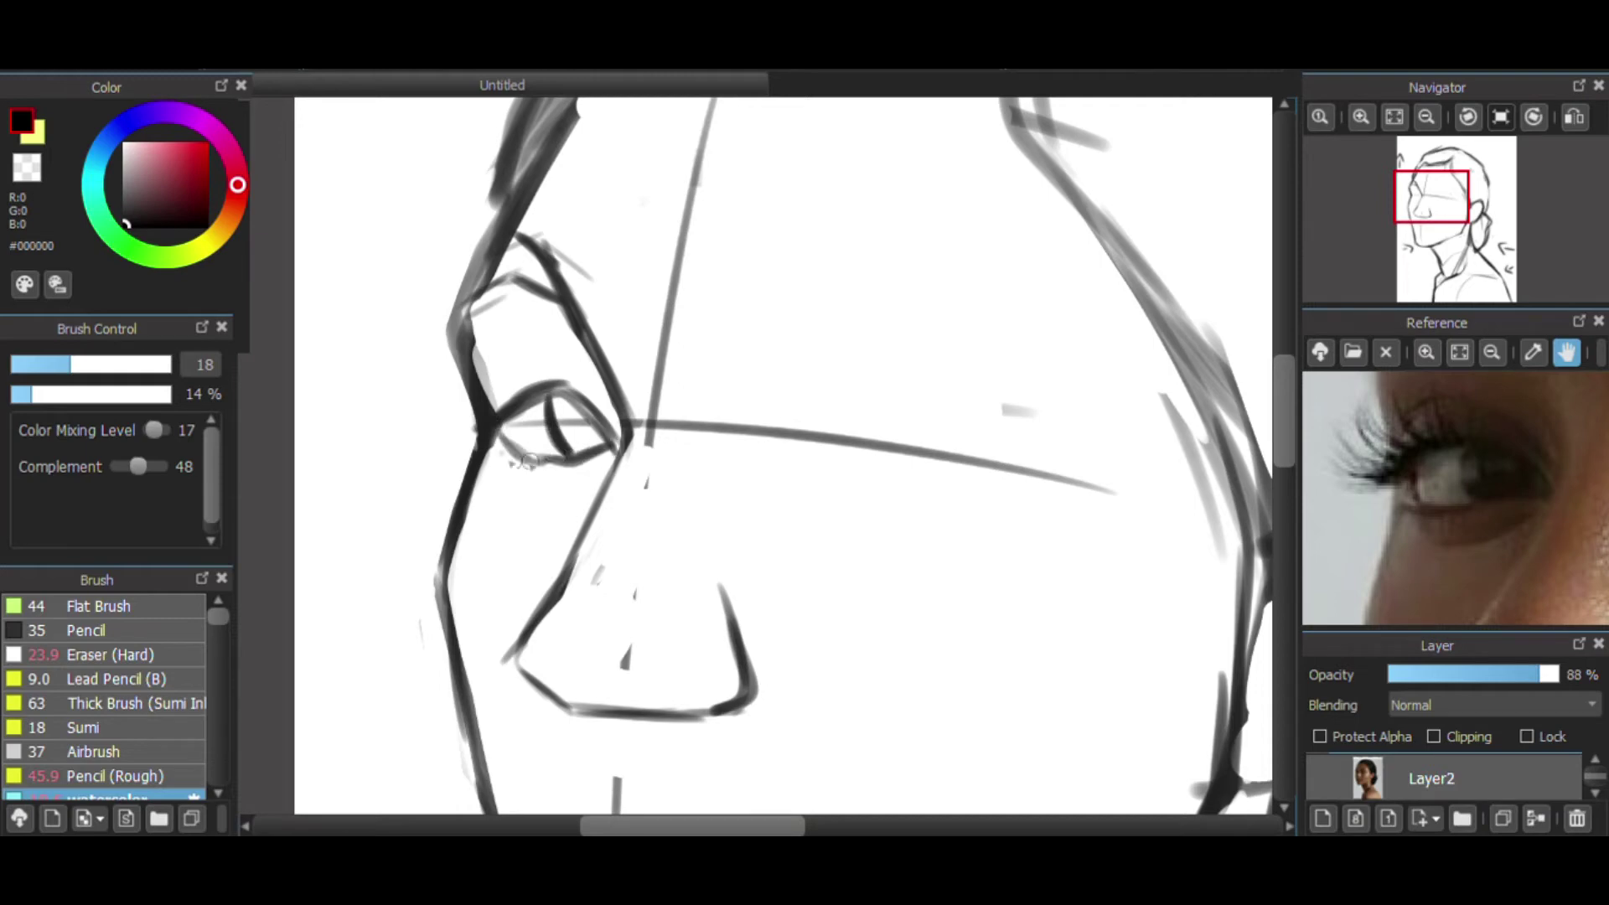
{"action": "left_click_drag", "start_coordinate": [509, 453], "coordinate": [610, 447]}
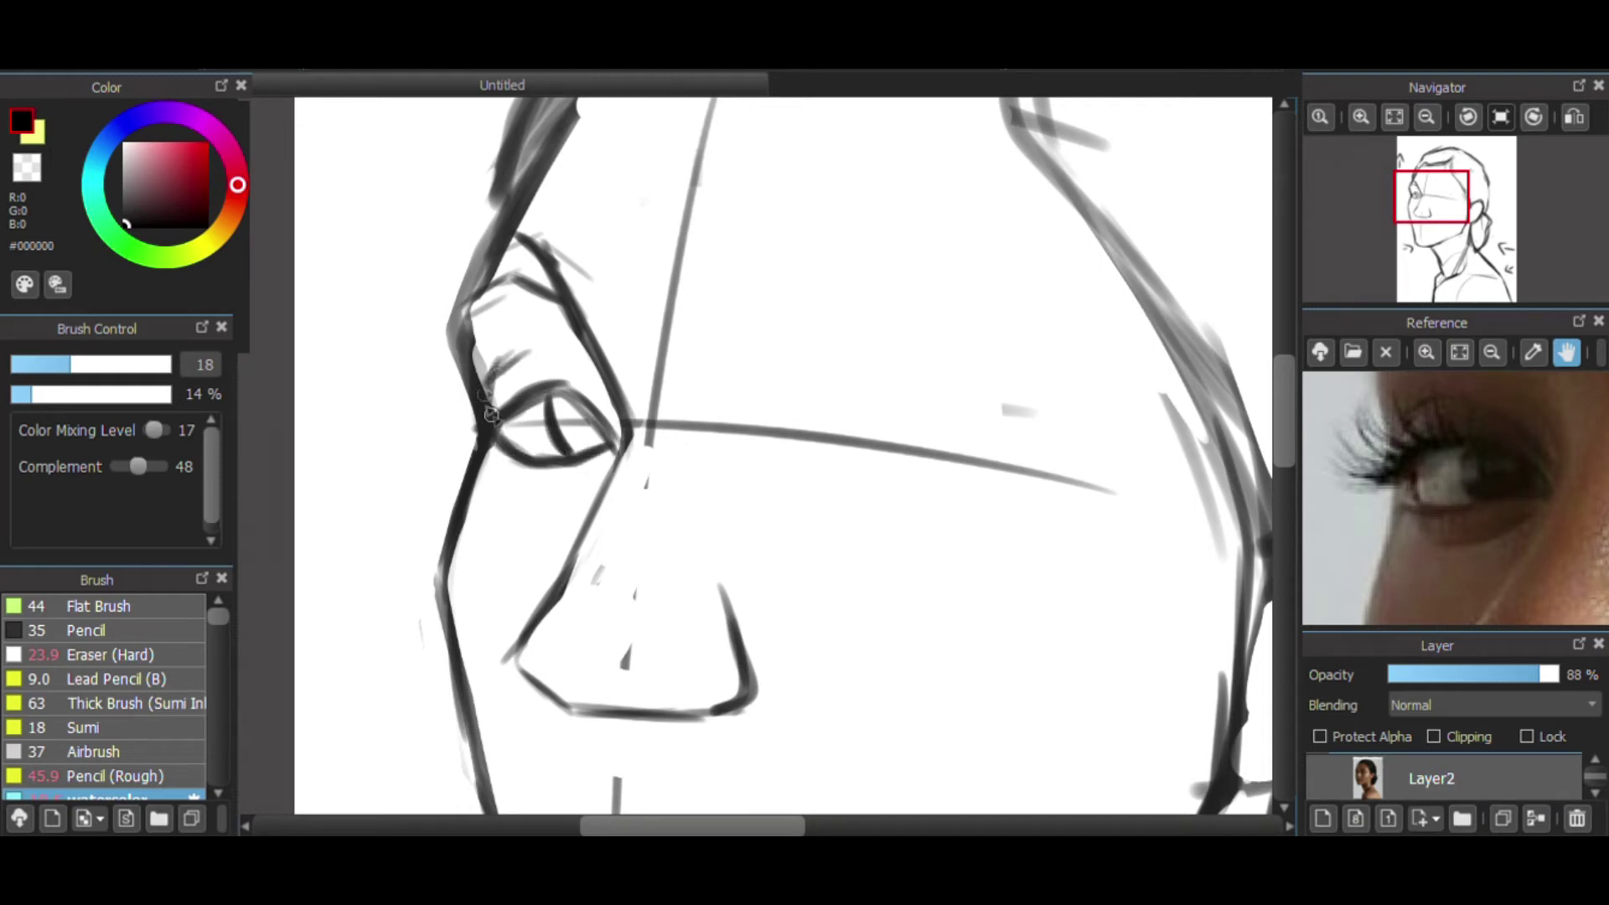
{"action": "mouse_move", "coordinate": [492, 414]}
{"action": "left_mouse_down"}
{"action": "mouse_move", "coordinate": [552, 367]}
{"action": "mouse_move", "coordinate": [616, 446]}
{"action": "left_mouse_up"}
{"action": "left_click", "coordinate": [1428, 116]}
{"action": "left_click", "coordinate": [1427, 116]}
{"action": "left_click", "coordinate": [1427, 116]}
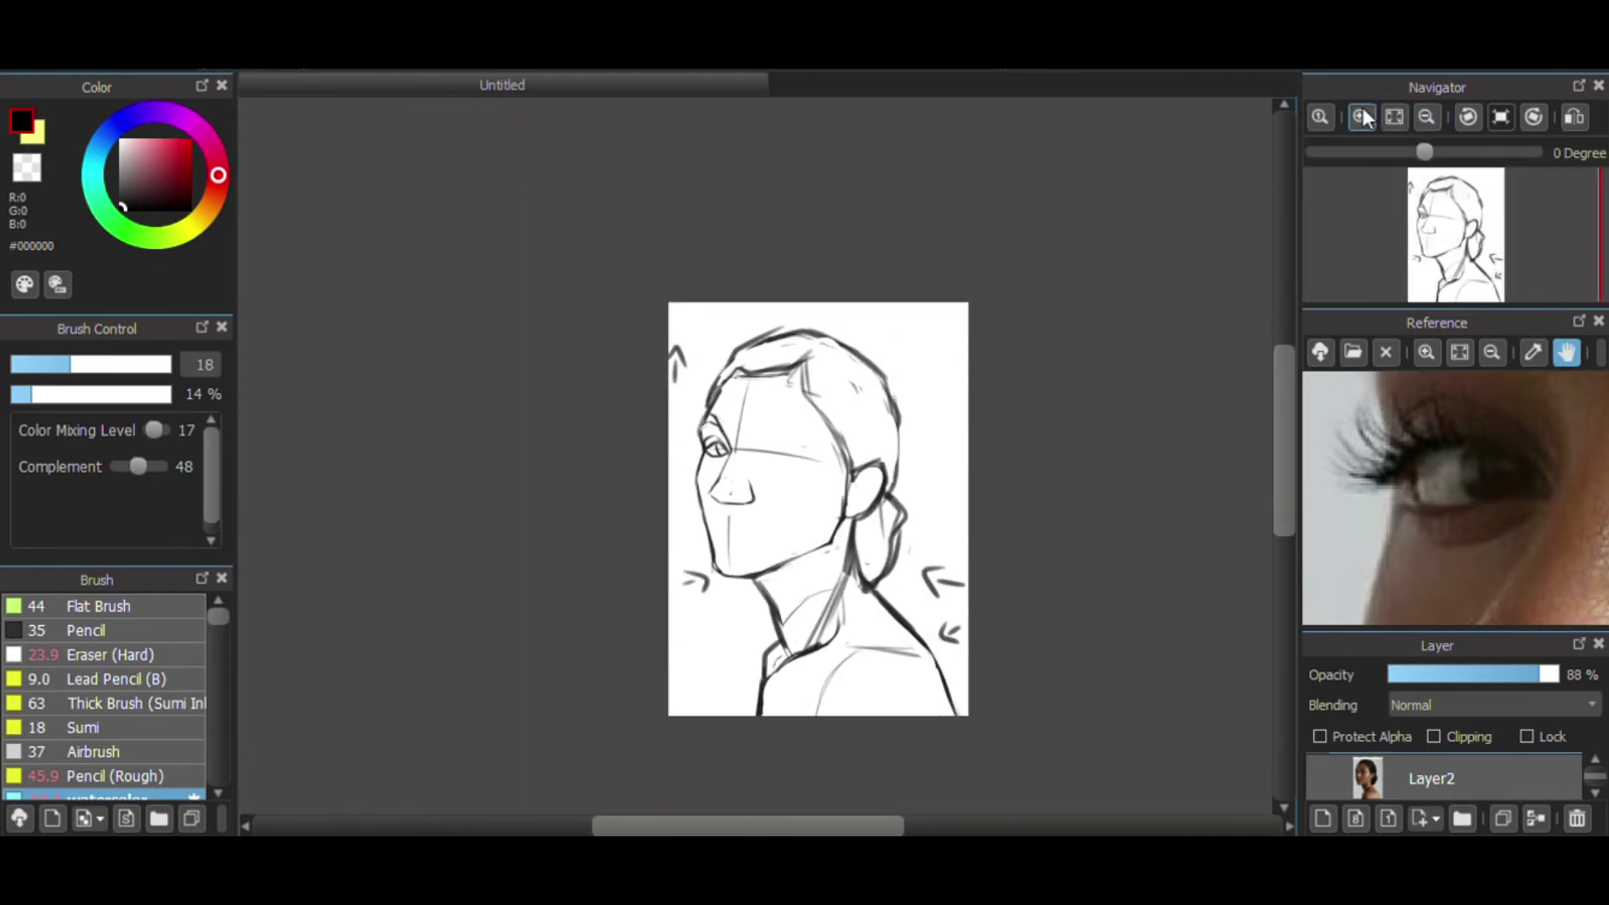
- Erase the guideline inside the far eye with the Eraser (Hard) at size 14.3 and compare the eye with the Layer2 photo
{"action": "left_click", "coordinate": [1363, 117]}
{"action": "left_click", "coordinate": [1363, 117]}
{"action": "left_click", "coordinate": [1363, 117]}
{"action": "left_click", "coordinate": [134, 655]}
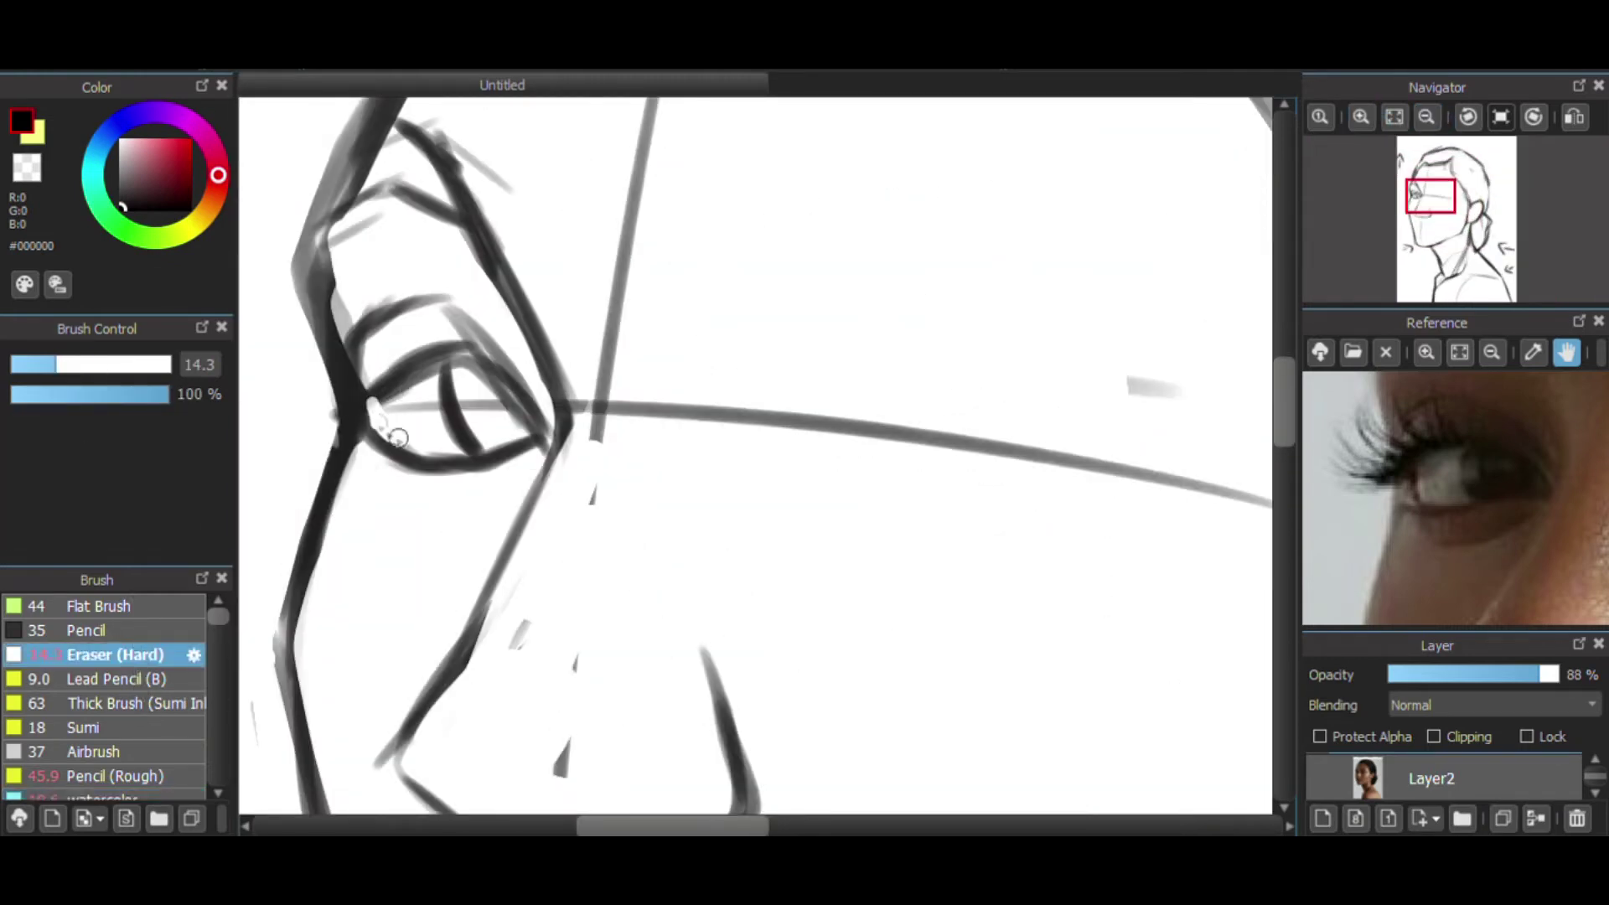
{"action": "mouse_move", "coordinate": [386, 404]}
{"action": "left_mouse_down"}
{"action": "mouse_move", "coordinate": [428, 373]}
{"action": "mouse_move", "coordinate": [407, 379]}
{"action": "mouse_move", "coordinate": [421, 423]}
{"action": "left_mouse_up"}
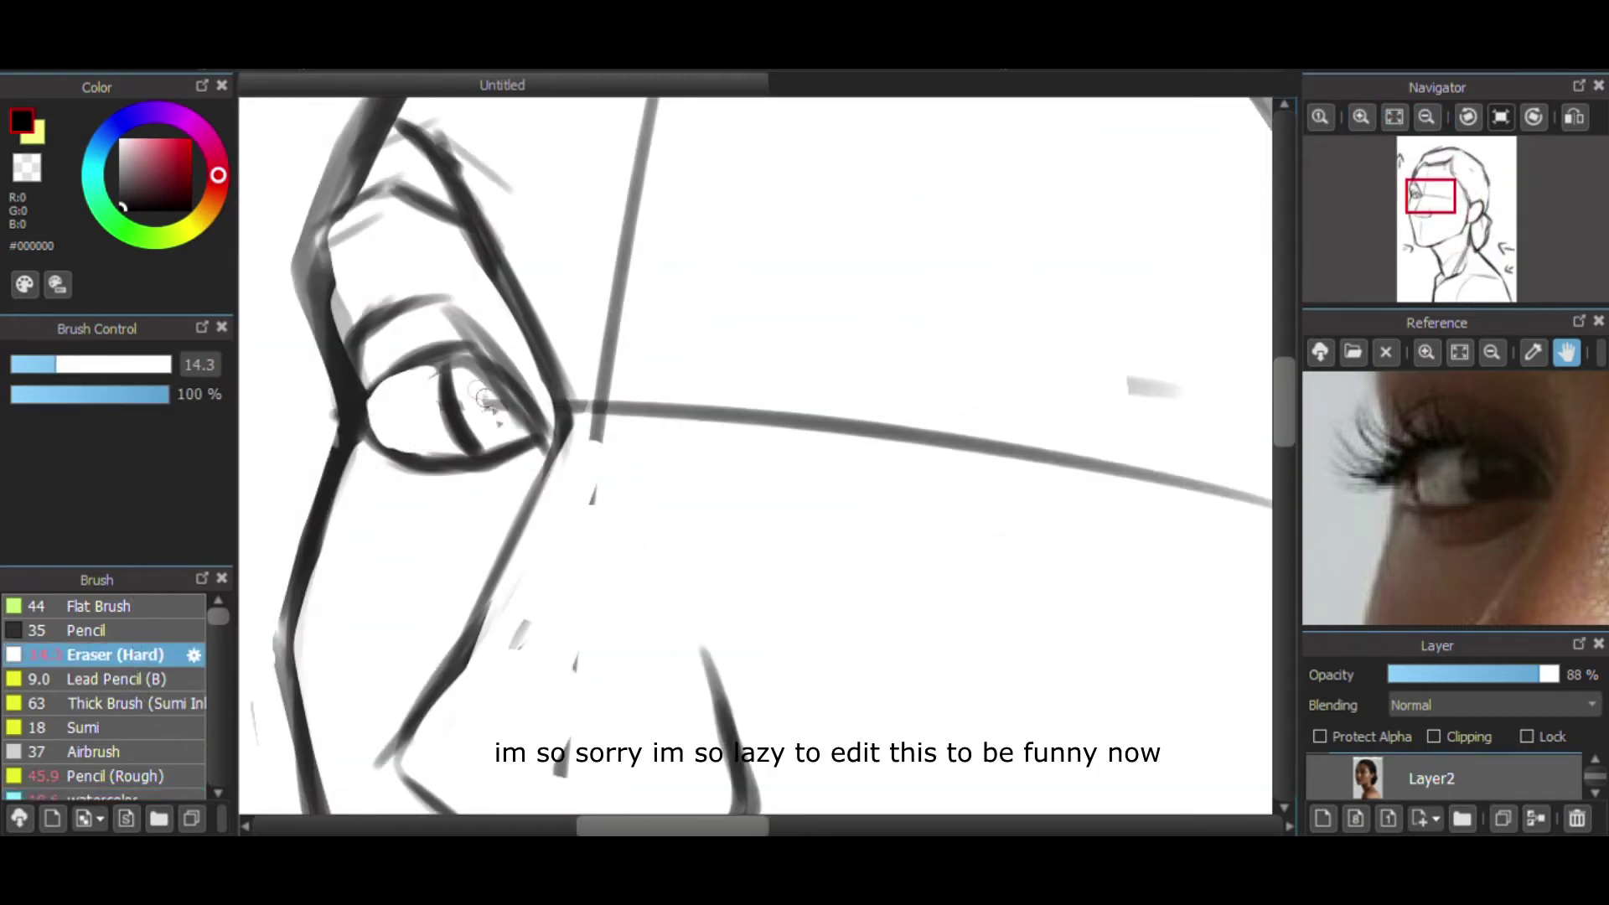
{"action": "left_click", "coordinate": [1428, 118]}
{"action": "left_click", "coordinate": [1428, 118]}
{"action": "left_click", "coordinate": [1428, 118]}
{"action": "left_click", "coordinate": [1364, 115]}
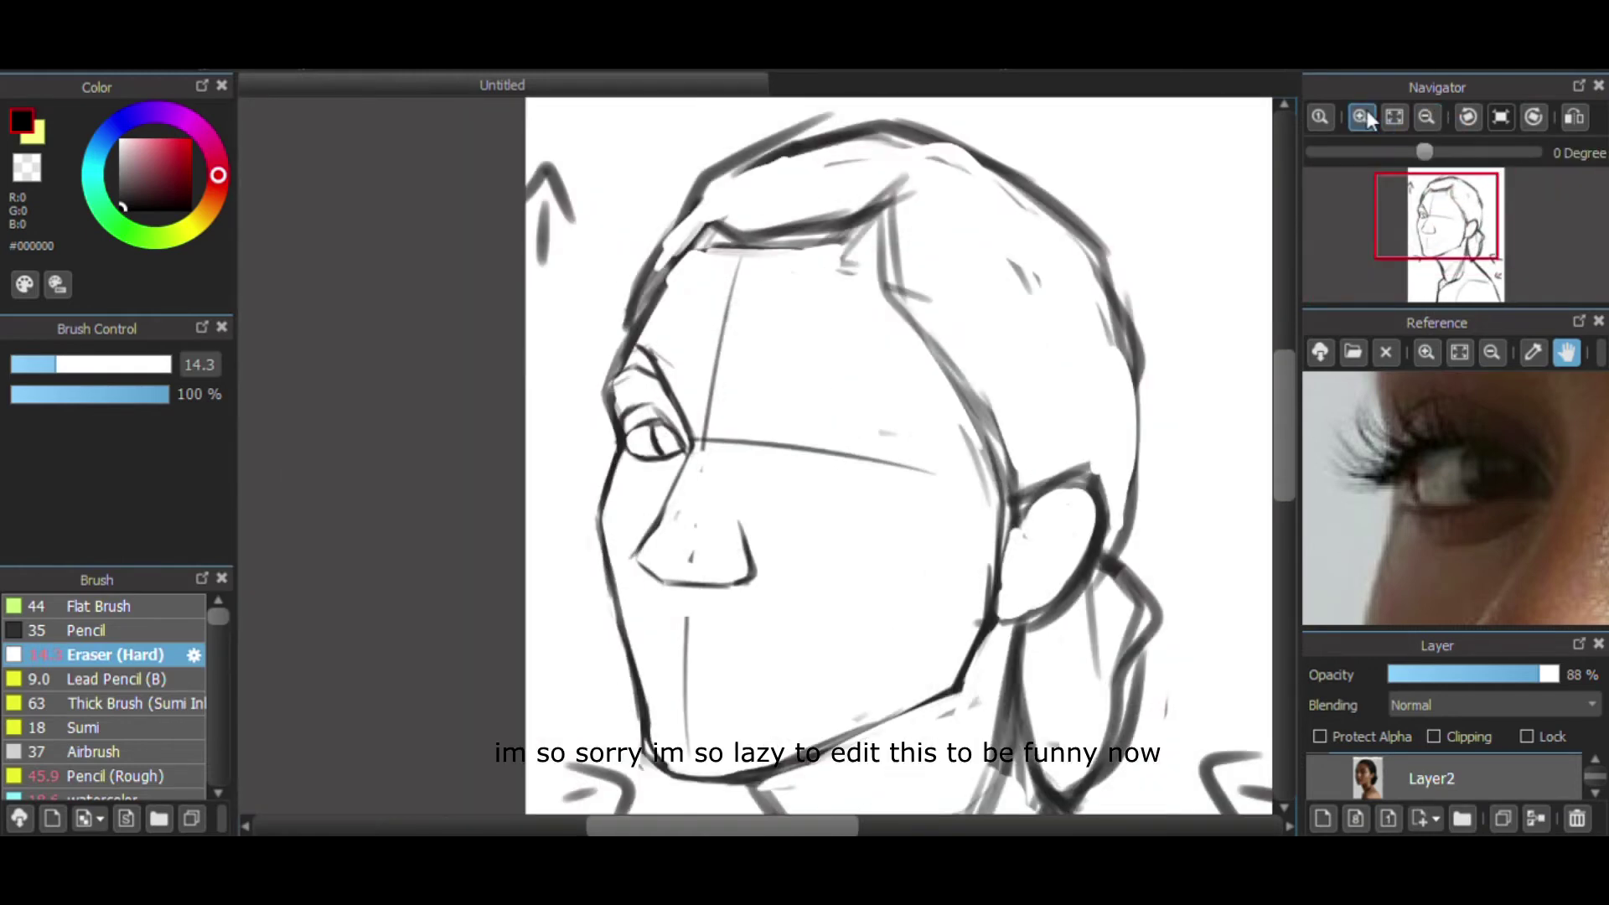
{"action": "left_click", "coordinate": [1365, 116]}
{"action": "left_click", "coordinate": [1365, 115]}
{"action": "left_click", "coordinate": [1427, 118]}
{"action": "left_click", "coordinate": [1321, 780]}
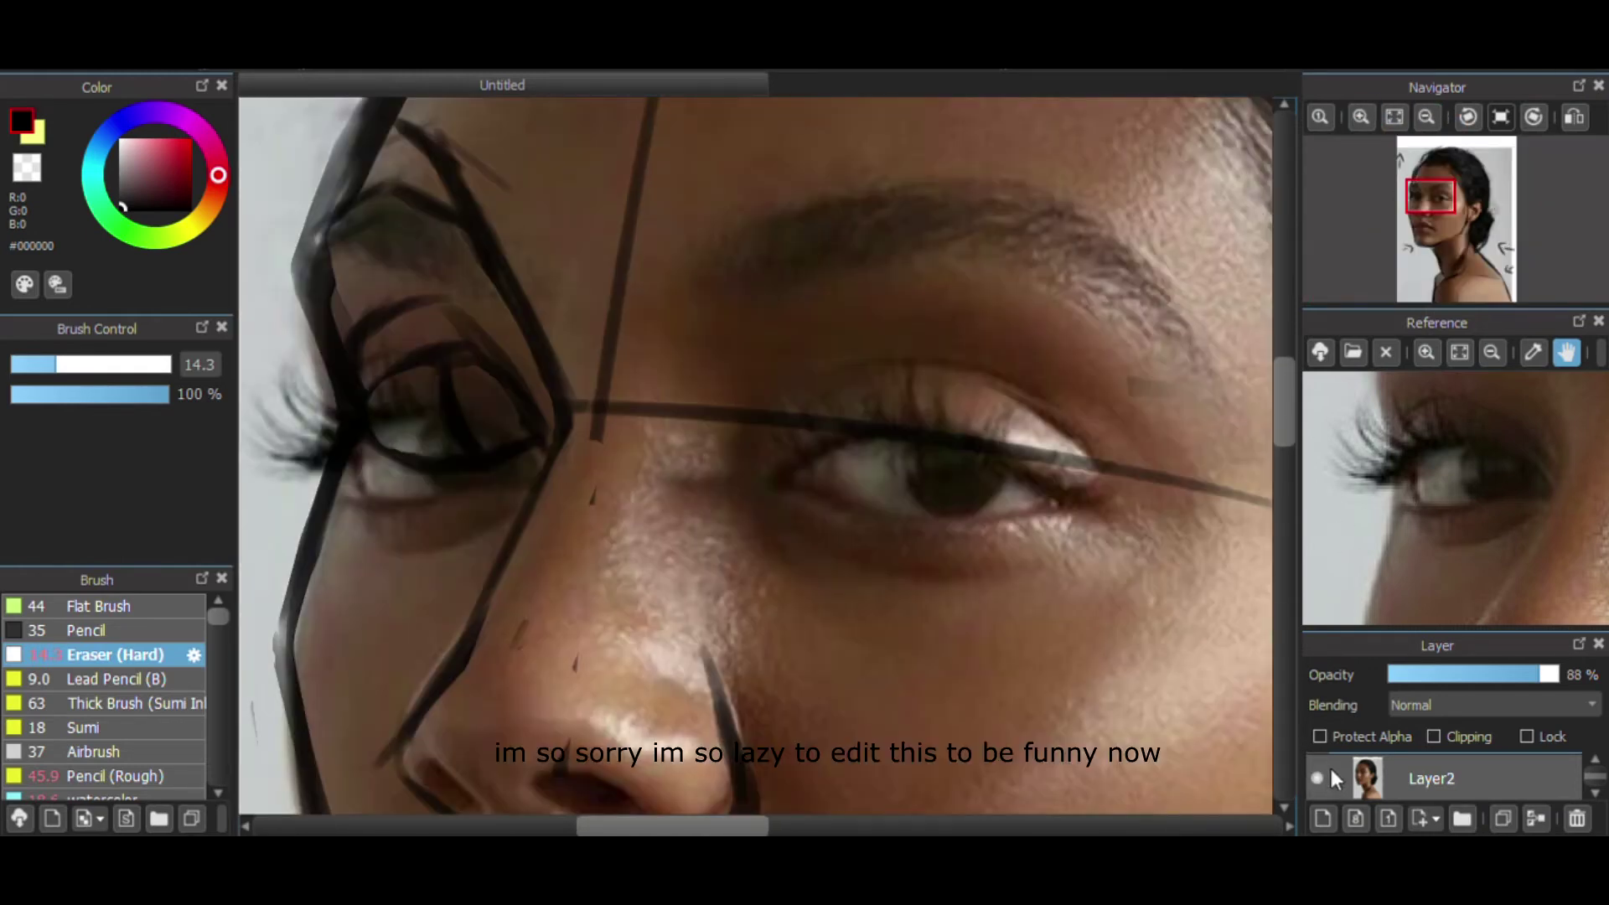
{"action": "left_click", "coordinate": [1317, 778]}
- Erase the whole far eye and, over the Layer2 photo, the face contour beside it with the eraser at size 51
{"action": "left_click", "coordinate": [132, 364]}
{"action": "mouse_move", "coordinate": [394, 361]}
{"action": "left_mouse_down"}
{"action": "mouse_move", "coordinate": [501, 444]}
{"action": "mouse_move", "coordinate": [377, 312]}
{"action": "mouse_move", "coordinate": [388, 445]}
{"action": "left_mouse_up"}
{"action": "left_click", "coordinate": [1319, 778]}
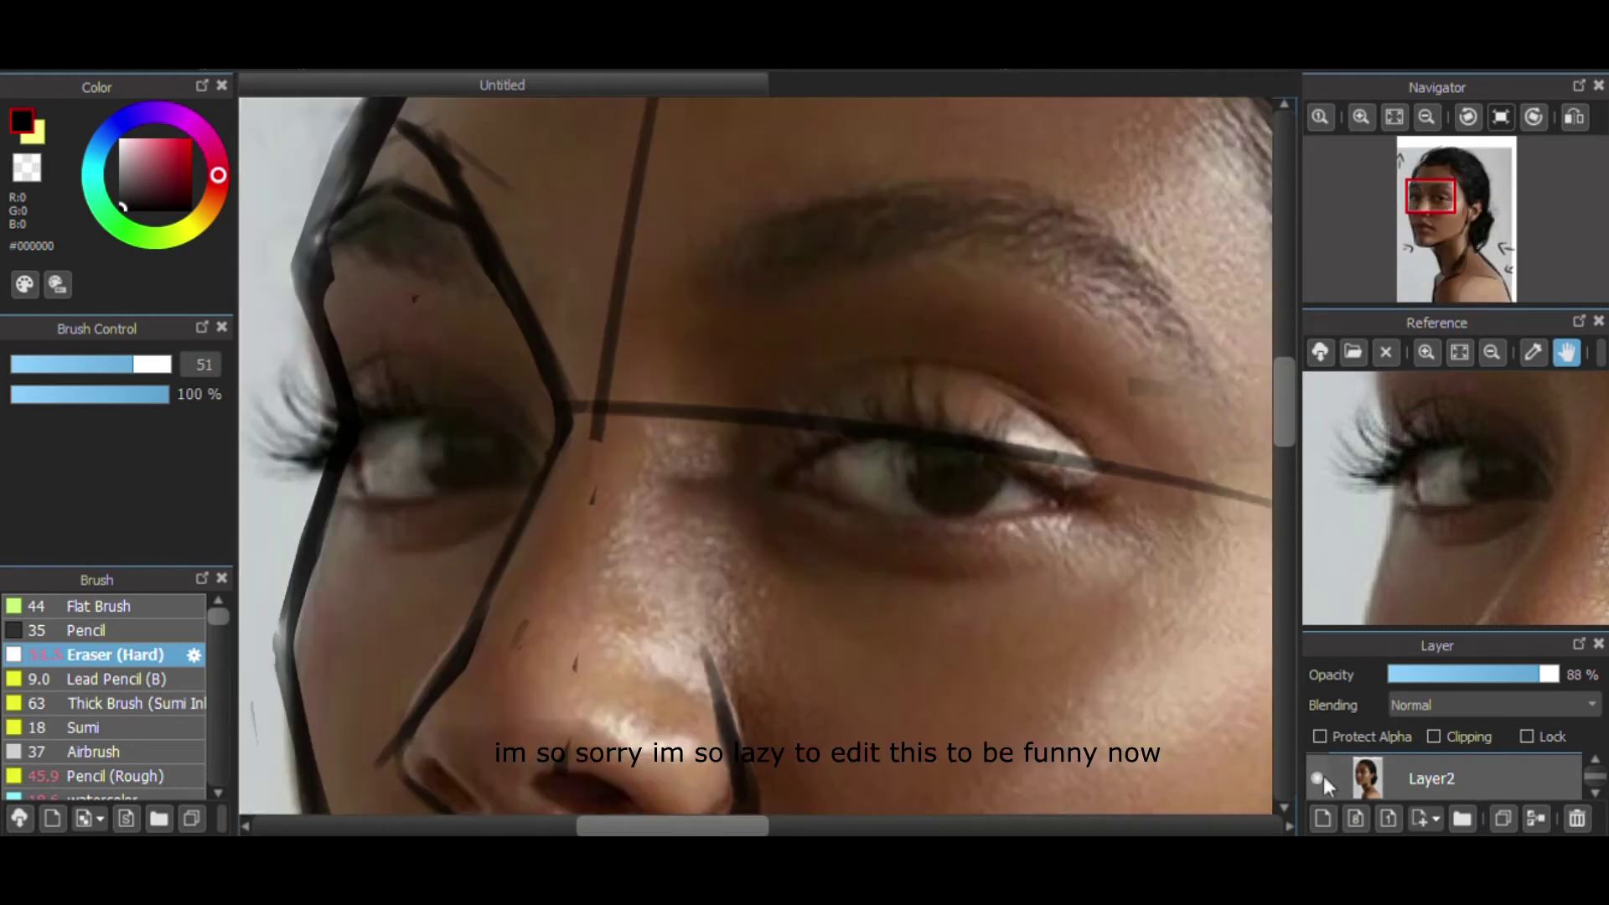
{"action": "left_click_drag", "start_coordinate": [312, 253], "coordinate": [340, 482]}
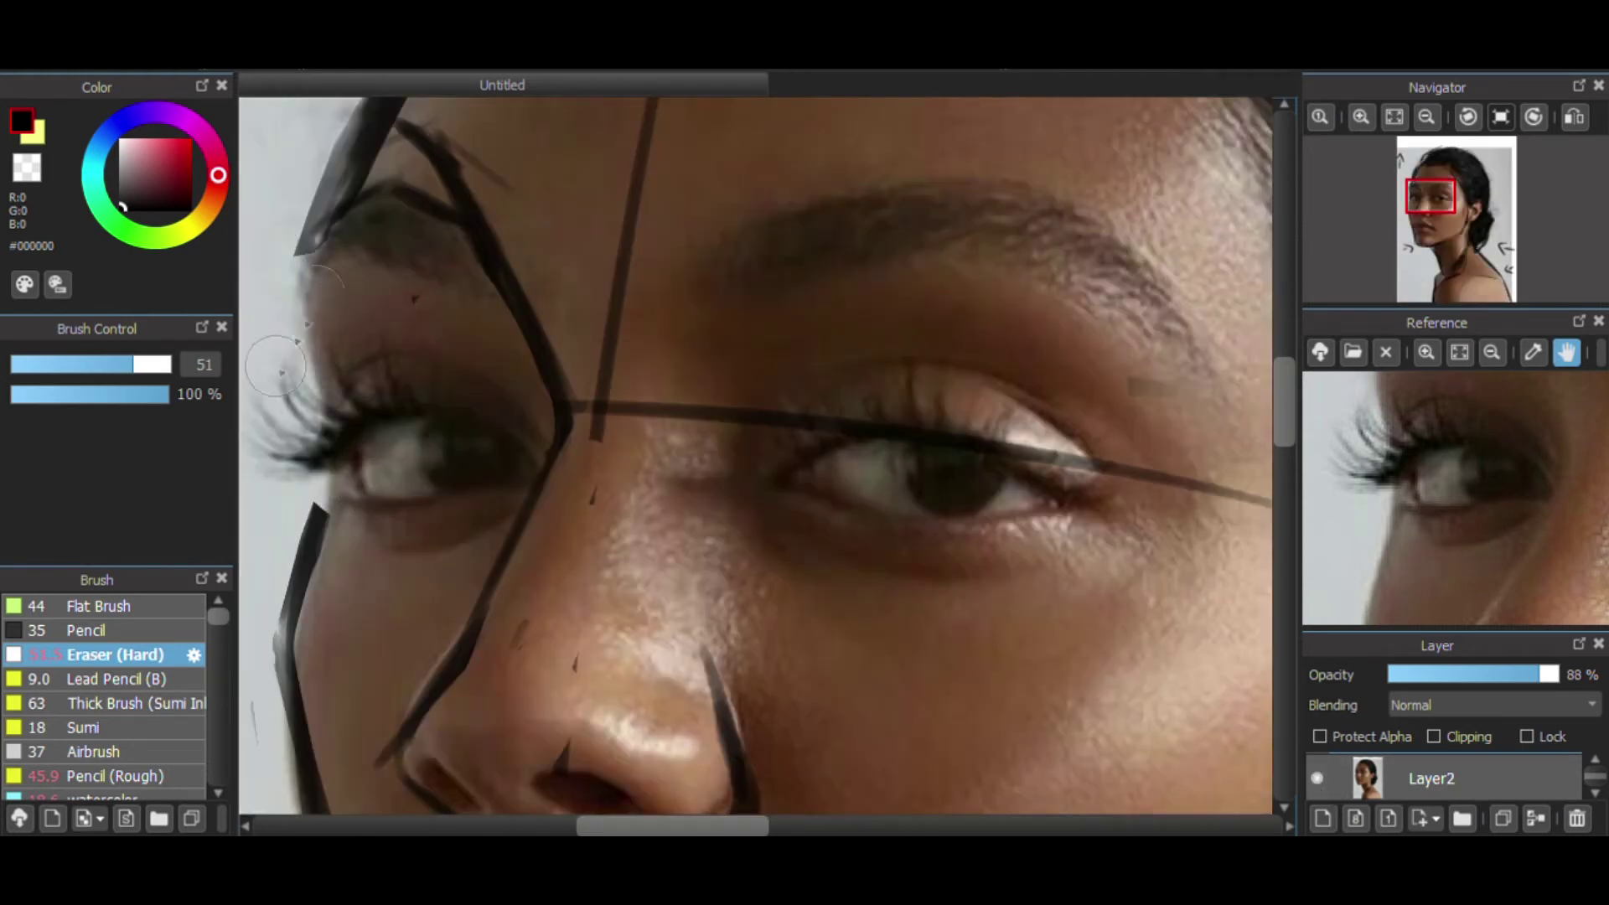
- Redraw the contour from brow to cheek over the photo with the watercolor brush, hide Layer2 and join the lines
{"action": "left_click", "coordinate": [107, 798]}
{"action": "mouse_move", "coordinate": [330, 220]}
{"action": "left_mouse_down"}
{"action": "mouse_move", "coordinate": [304, 291]}
{"action": "mouse_move", "coordinate": [326, 413]}
{"action": "left_mouse_up"}
{"action": "left_click_drag", "start_coordinate": [302, 289], "coordinate": [328, 414]}
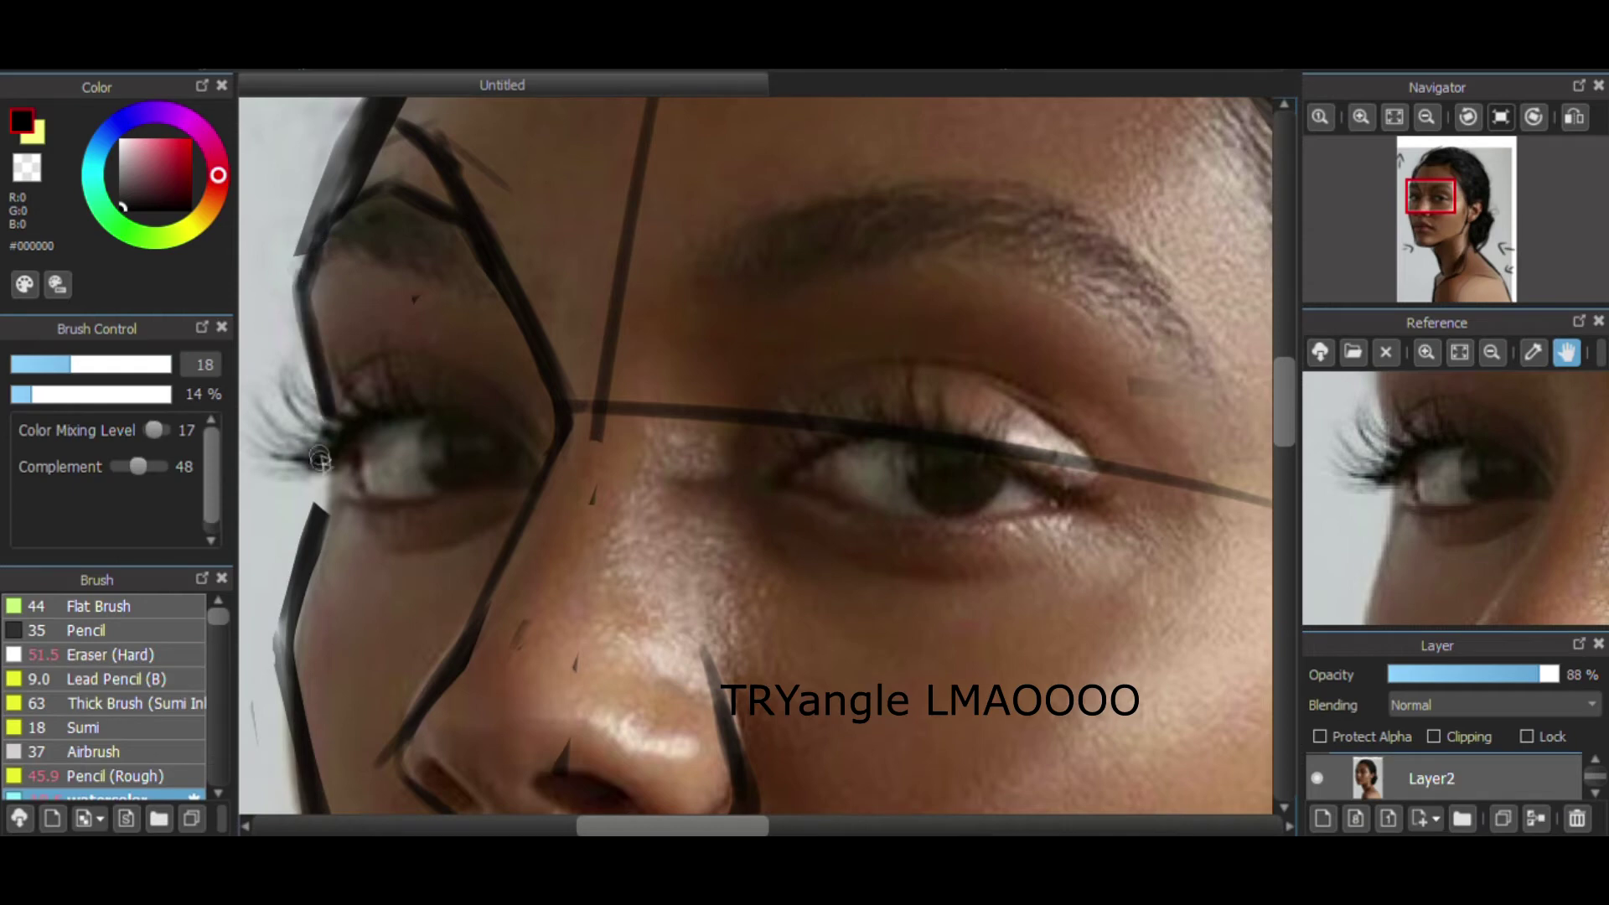
{"action": "left_click", "coordinate": [1317, 778]}
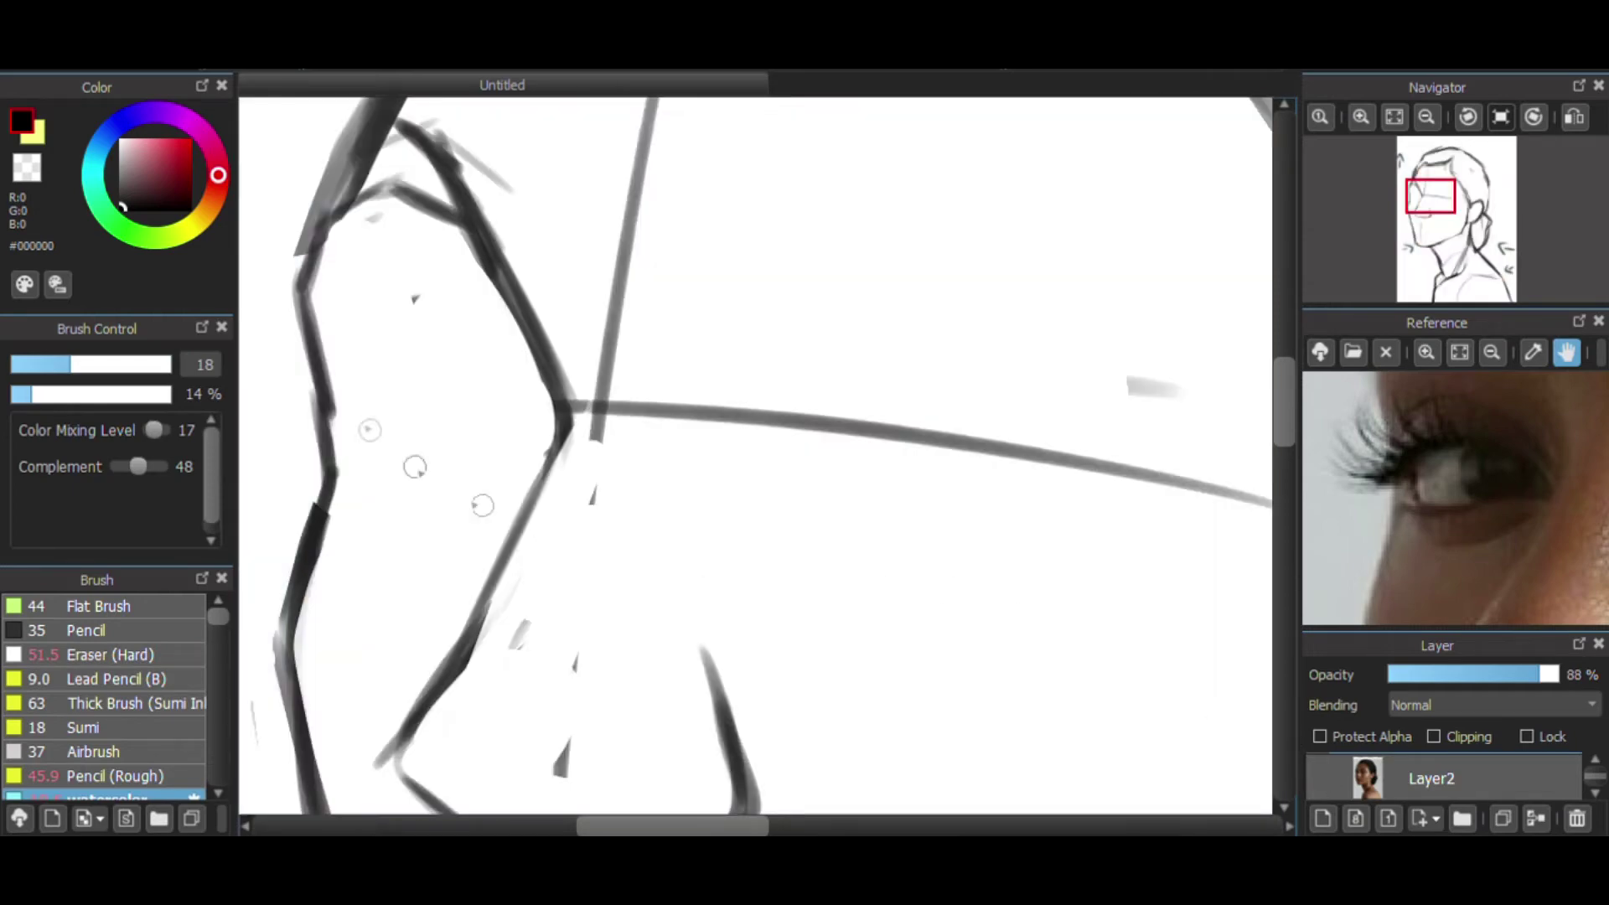
{"action": "left_click_drag", "start_coordinate": [320, 356], "coordinate": [327, 499]}
{"action": "left_click", "coordinate": [1427, 117]}
{"action": "left_click", "coordinate": [1427, 117]}
{"action": "left_click", "coordinate": [1427, 117]}
- Draw a rounder far eye with an arched upper lid, iris curve, lower lid line and a crease underneath
{"action": "left_click", "coordinate": [1365, 117]}
{"action": "left_click", "coordinate": [1365, 117]}
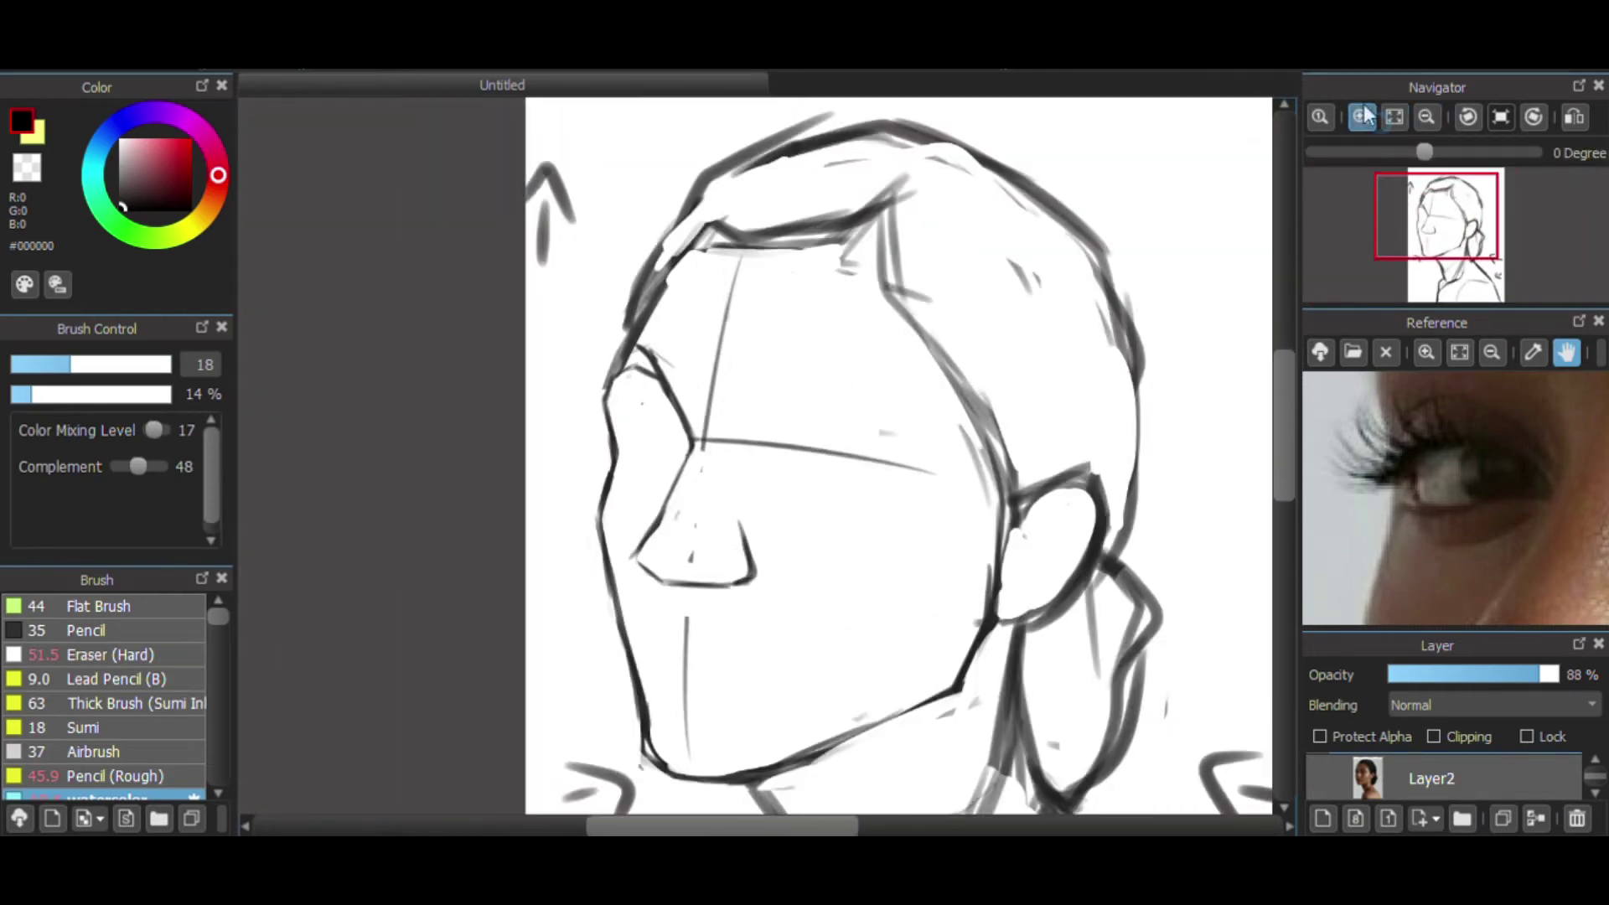
{"action": "left_click", "coordinate": [1364, 116]}
{"action": "mouse_move", "coordinate": [343, 430]}
{"action": "left_mouse_down"}
{"action": "mouse_move", "coordinate": [401, 350]}
{"action": "mouse_move", "coordinate": [352, 394]}
{"action": "mouse_move", "coordinate": [368, 369]}
{"action": "mouse_move", "coordinate": [416, 334]}
{"action": "mouse_move", "coordinate": [553, 443]}
{"action": "mouse_move", "coordinate": [428, 344]}
{"action": "left_mouse_up"}
{"action": "mouse_move", "coordinate": [345, 440]}
{"action": "left_mouse_down"}
{"action": "mouse_move", "coordinate": [376, 471]}
{"action": "mouse_move", "coordinate": [439, 469]}
{"action": "mouse_move", "coordinate": [510, 430]}
{"action": "mouse_move", "coordinate": [554, 440]}
{"action": "left_mouse_up"}
{"action": "left_click_drag", "start_coordinate": [421, 344], "coordinate": [457, 440]}
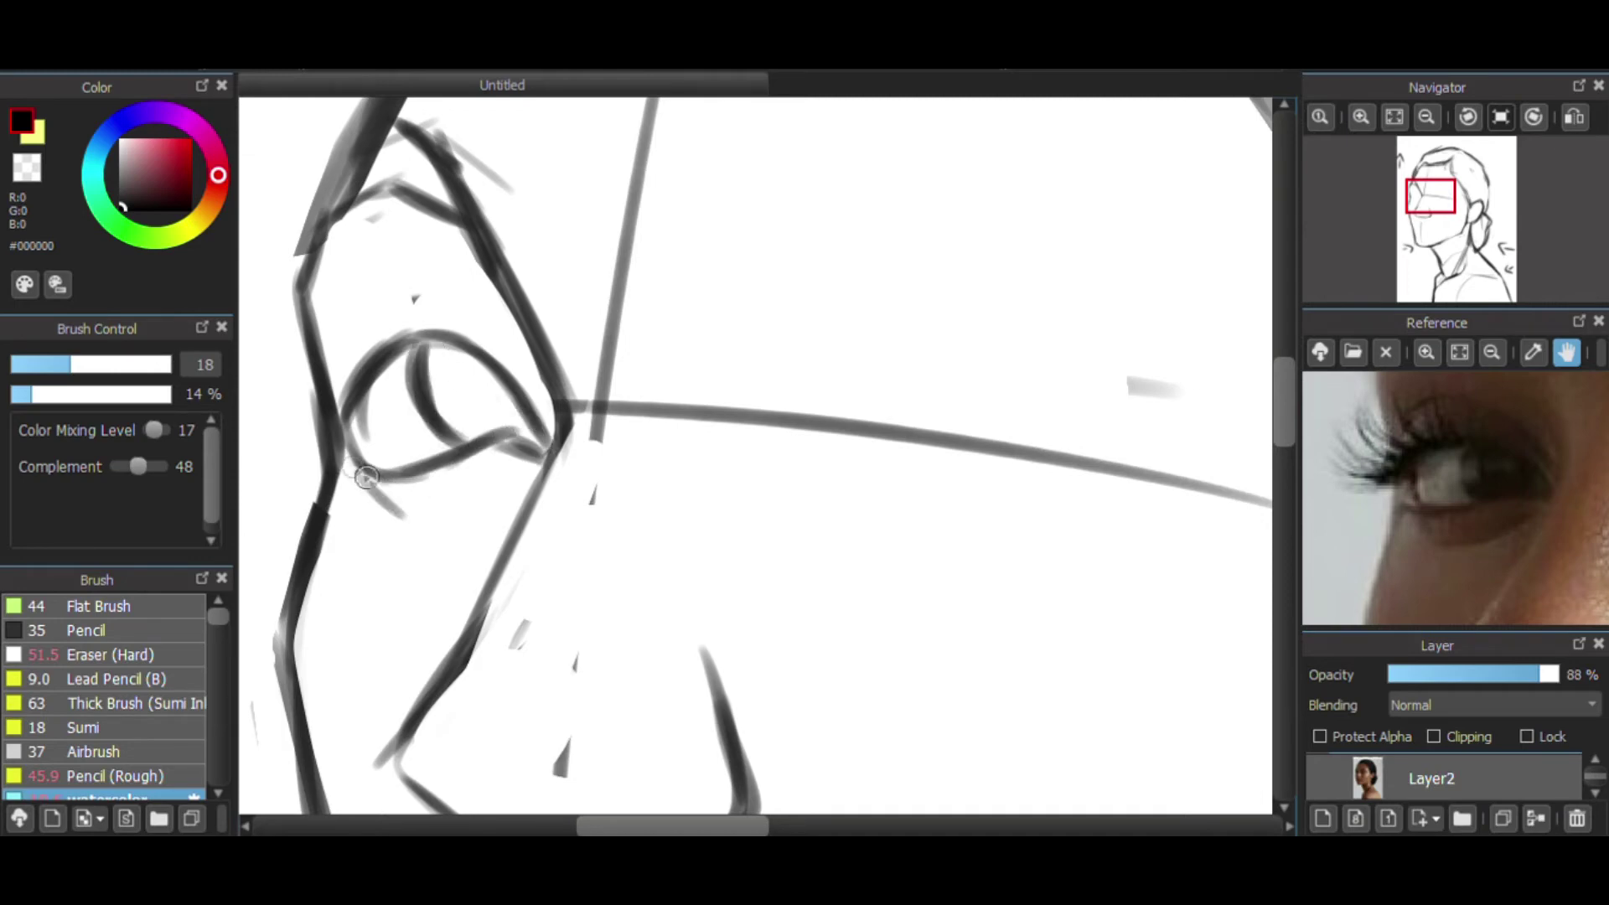
{"action": "left_click_drag", "start_coordinate": [366, 477], "coordinate": [535, 451]}
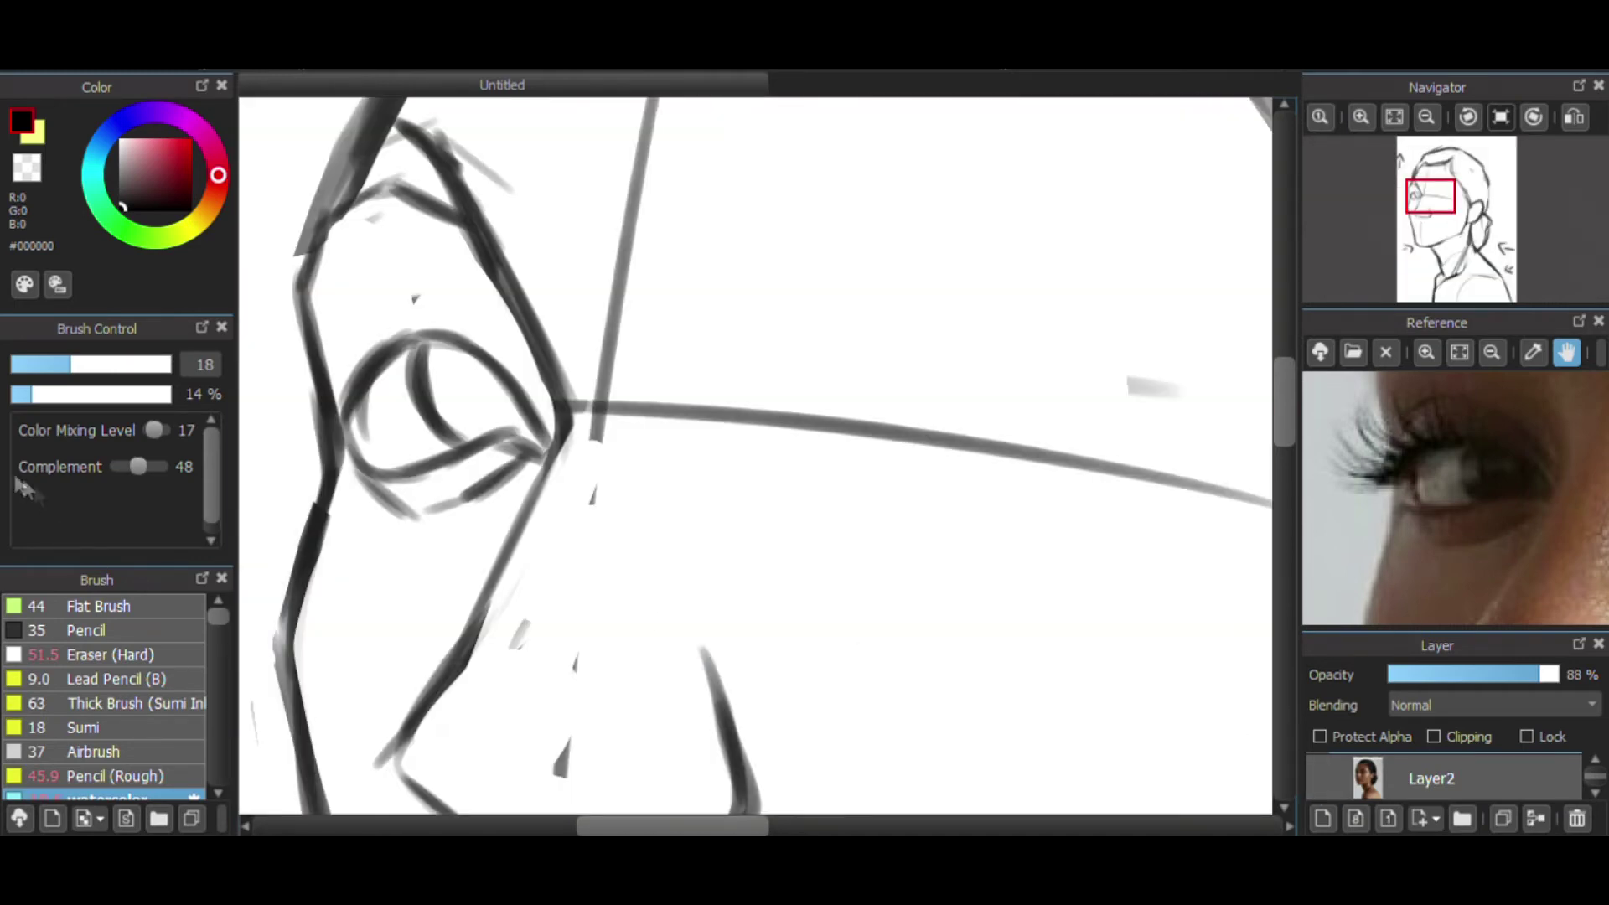
- Select the far eye, transform it slightly downward, deselect it and compare its position with the Layer2 photo
{"action": "mouse_move", "coordinate": [345, 424]}
{"action": "left_mouse_down"}
{"action": "mouse_move", "coordinate": [566, 456]}
{"action": "mouse_move", "coordinate": [367, 337]}
{"action": "left_mouse_up"}
{"action": "key", "text": "ctrl+t"}
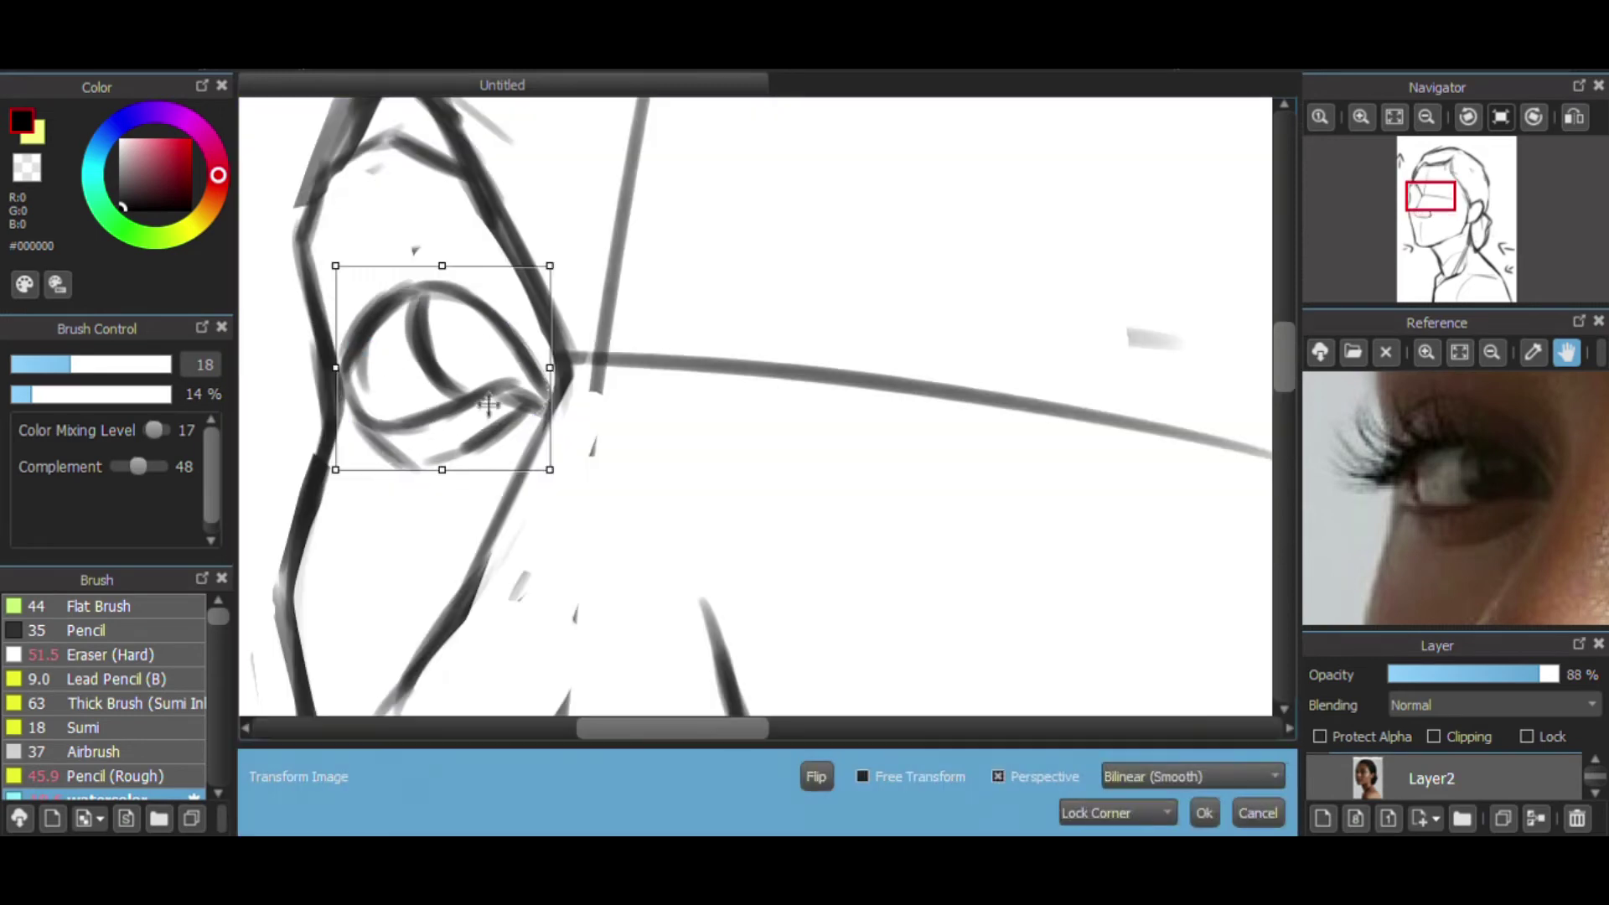
{"action": "left_click_drag", "start_coordinate": [493, 406], "coordinate": [493, 445]}
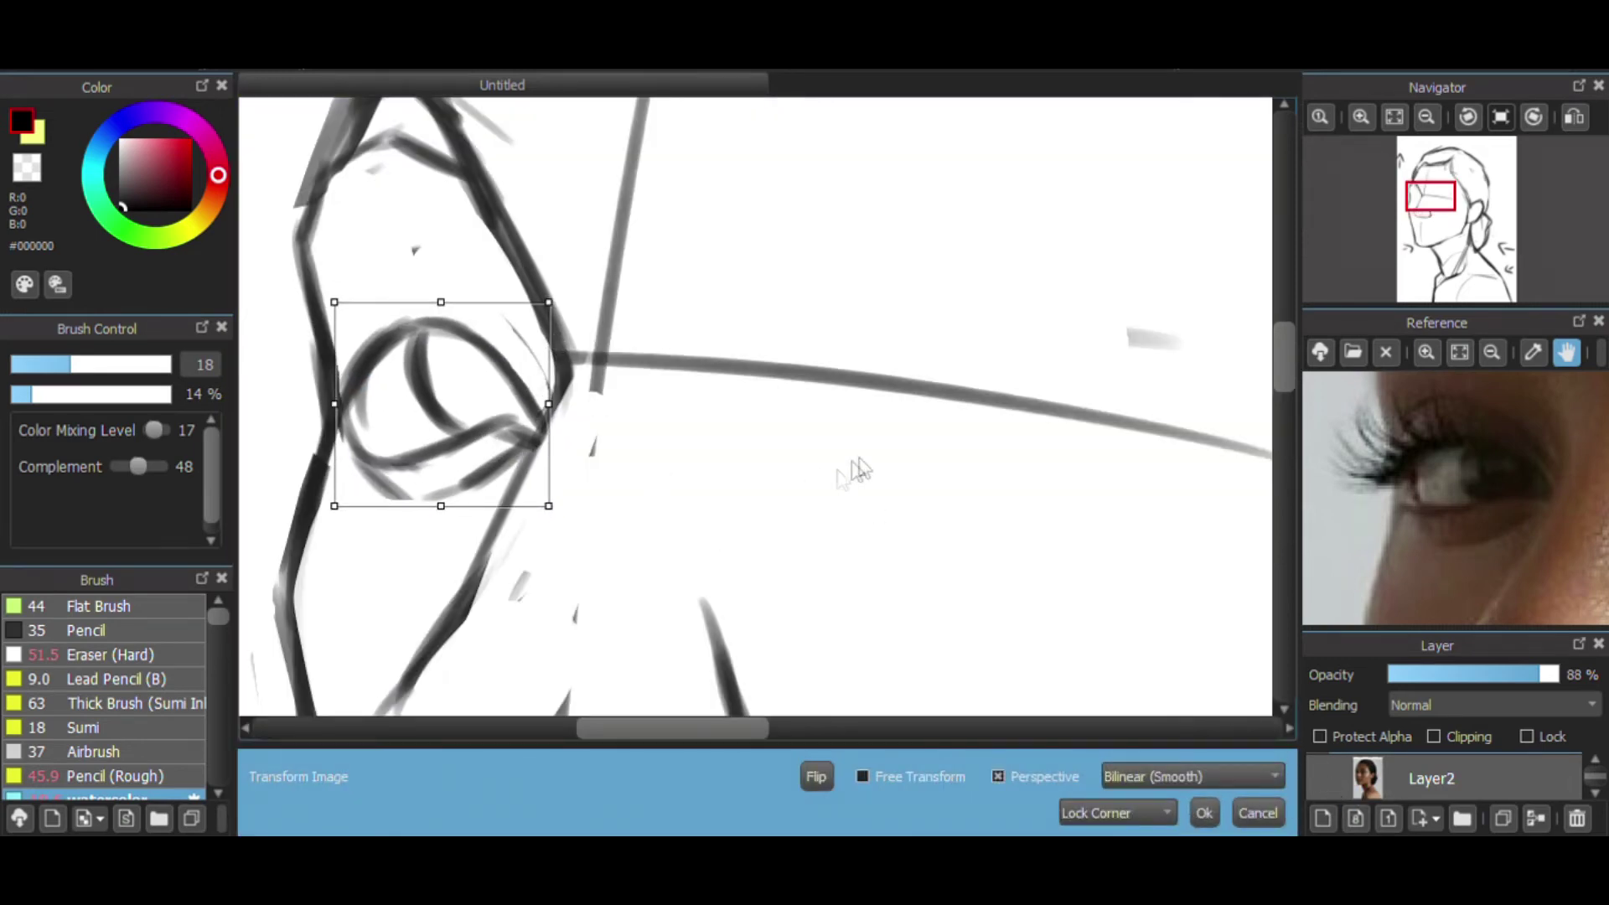
{"action": "key", "text": "Return"}
{"action": "left_click", "coordinate": [1320, 780]}
{"action": "key", "text": "ctrl+d"}
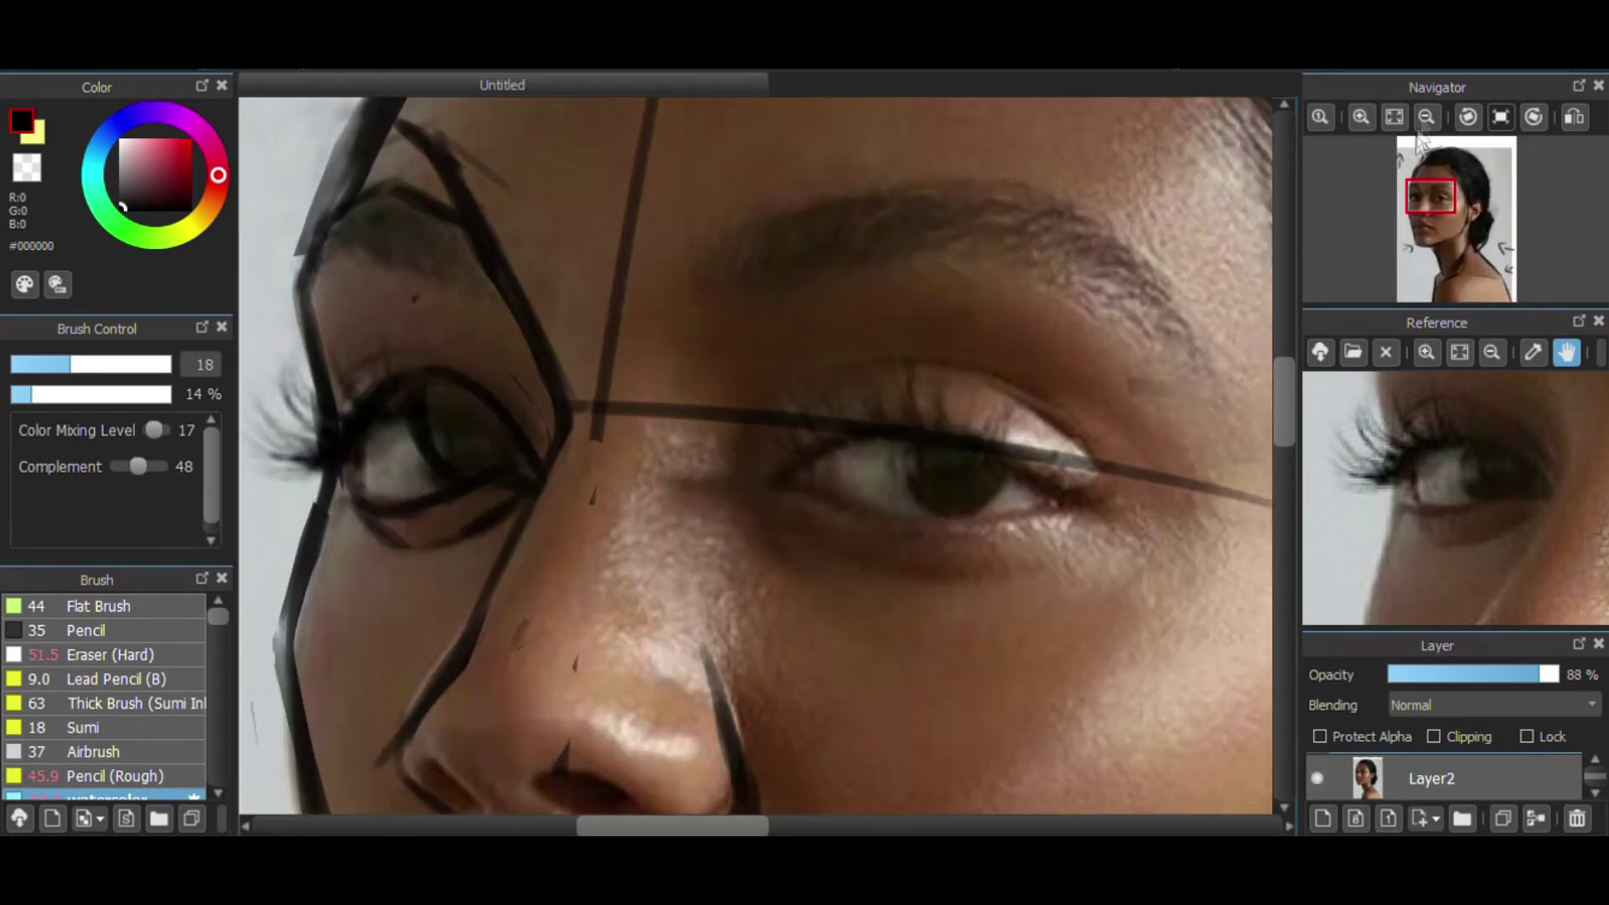
{"action": "left_click", "coordinate": [1395, 116]}
{"action": "left_click", "coordinate": [1316, 778]}
- Add the upper lid crease, thicken the lash line, define the iris and lower lid, and compare with the Layer2 photo
{"action": "left_click", "coordinate": [1362, 115]}
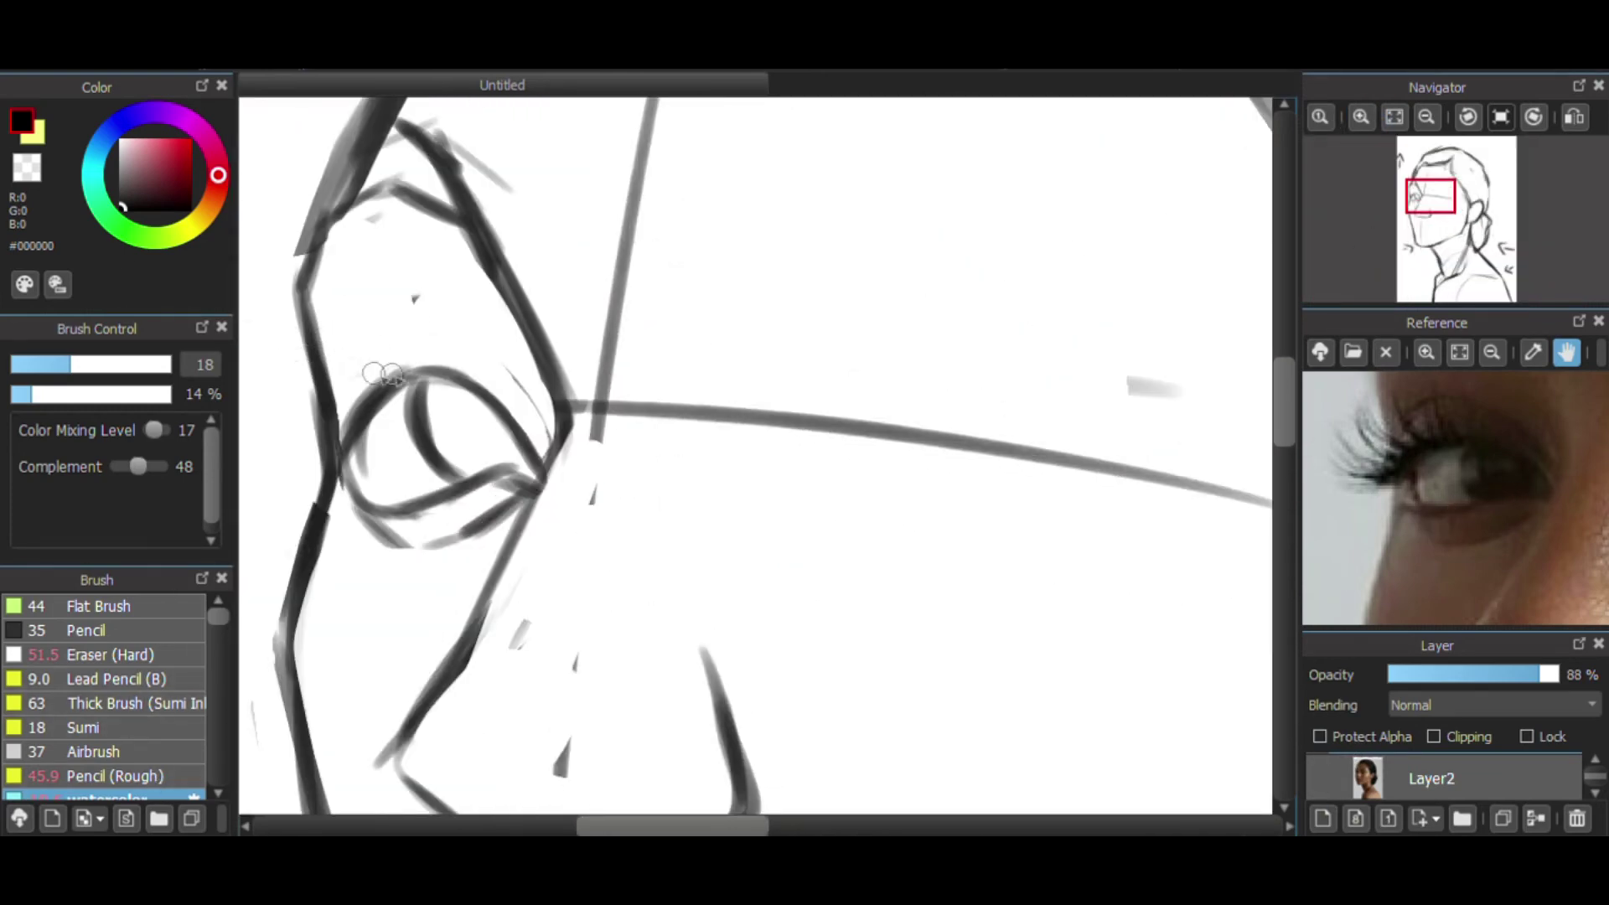
{"action": "mouse_move", "coordinate": [383, 375]}
{"action": "left_mouse_down"}
{"action": "mouse_move", "coordinate": [352, 404]}
{"action": "mouse_move", "coordinate": [423, 382]}
{"action": "mouse_move", "coordinate": [503, 412]}
{"action": "mouse_move", "coordinate": [537, 457]}
{"action": "mouse_move", "coordinate": [546, 431]}
{"action": "mouse_move", "coordinate": [470, 345]}
{"action": "mouse_move", "coordinate": [342, 372]}
{"action": "mouse_move", "coordinate": [369, 344]}
{"action": "mouse_move", "coordinate": [503, 381]}
{"action": "mouse_move", "coordinate": [453, 432]}
{"action": "mouse_move", "coordinate": [462, 404]}
{"action": "left_mouse_up"}
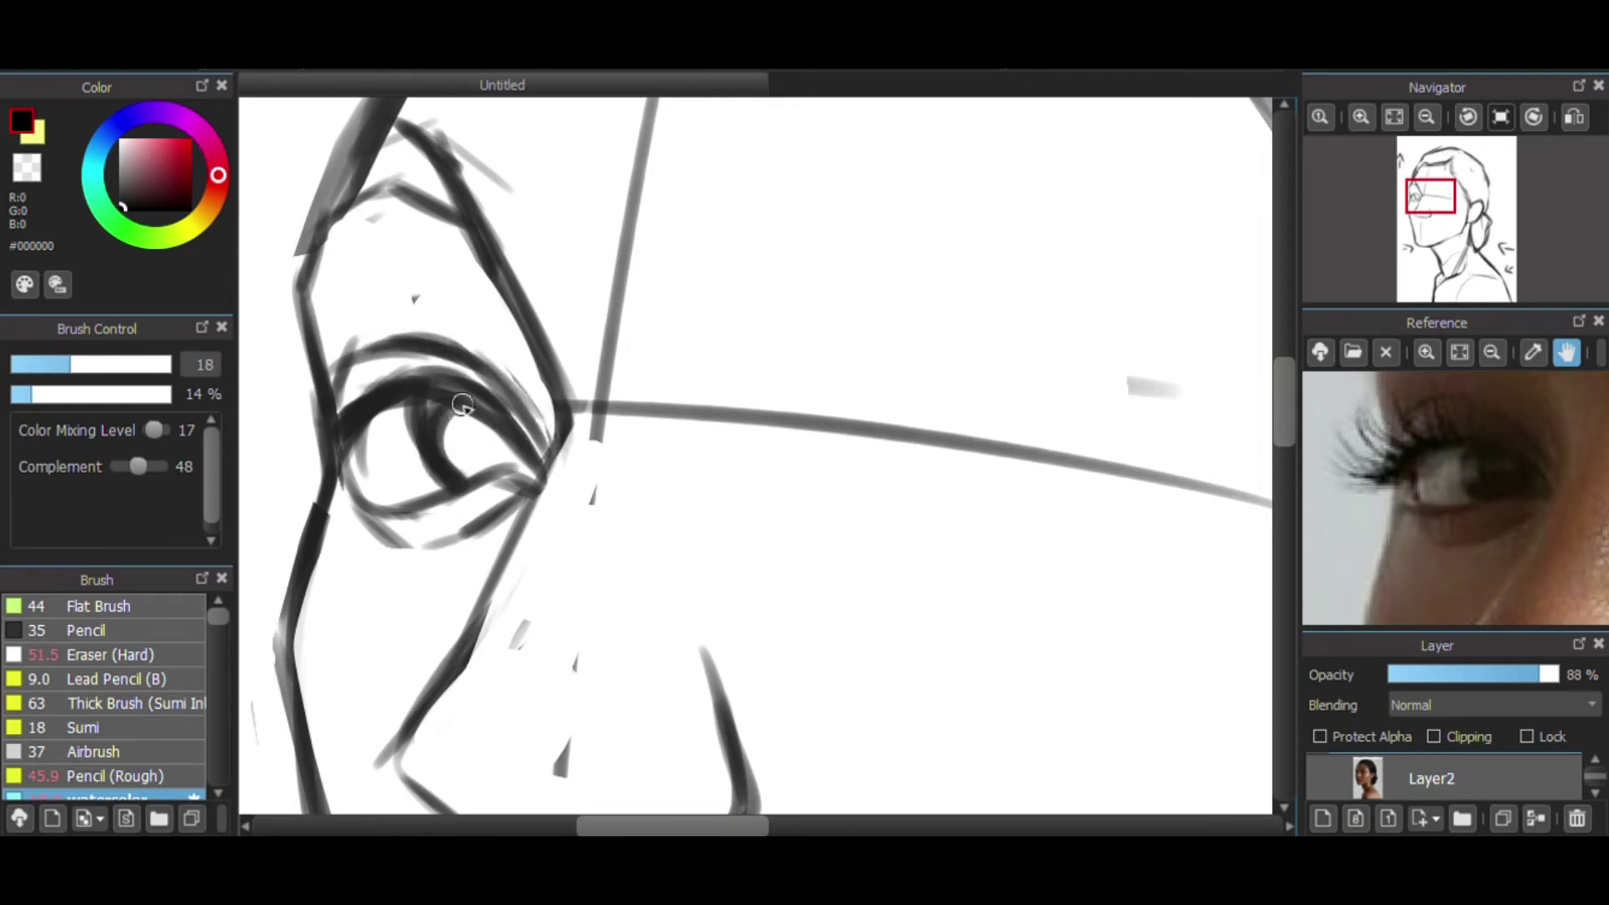
{"action": "mouse_move", "coordinate": [344, 459]}
{"action": "left_mouse_down"}
{"action": "mouse_move", "coordinate": [461, 503]}
{"action": "mouse_move", "coordinate": [360, 533]}
{"action": "mouse_move", "coordinate": [490, 540]}
{"action": "left_mouse_up"}
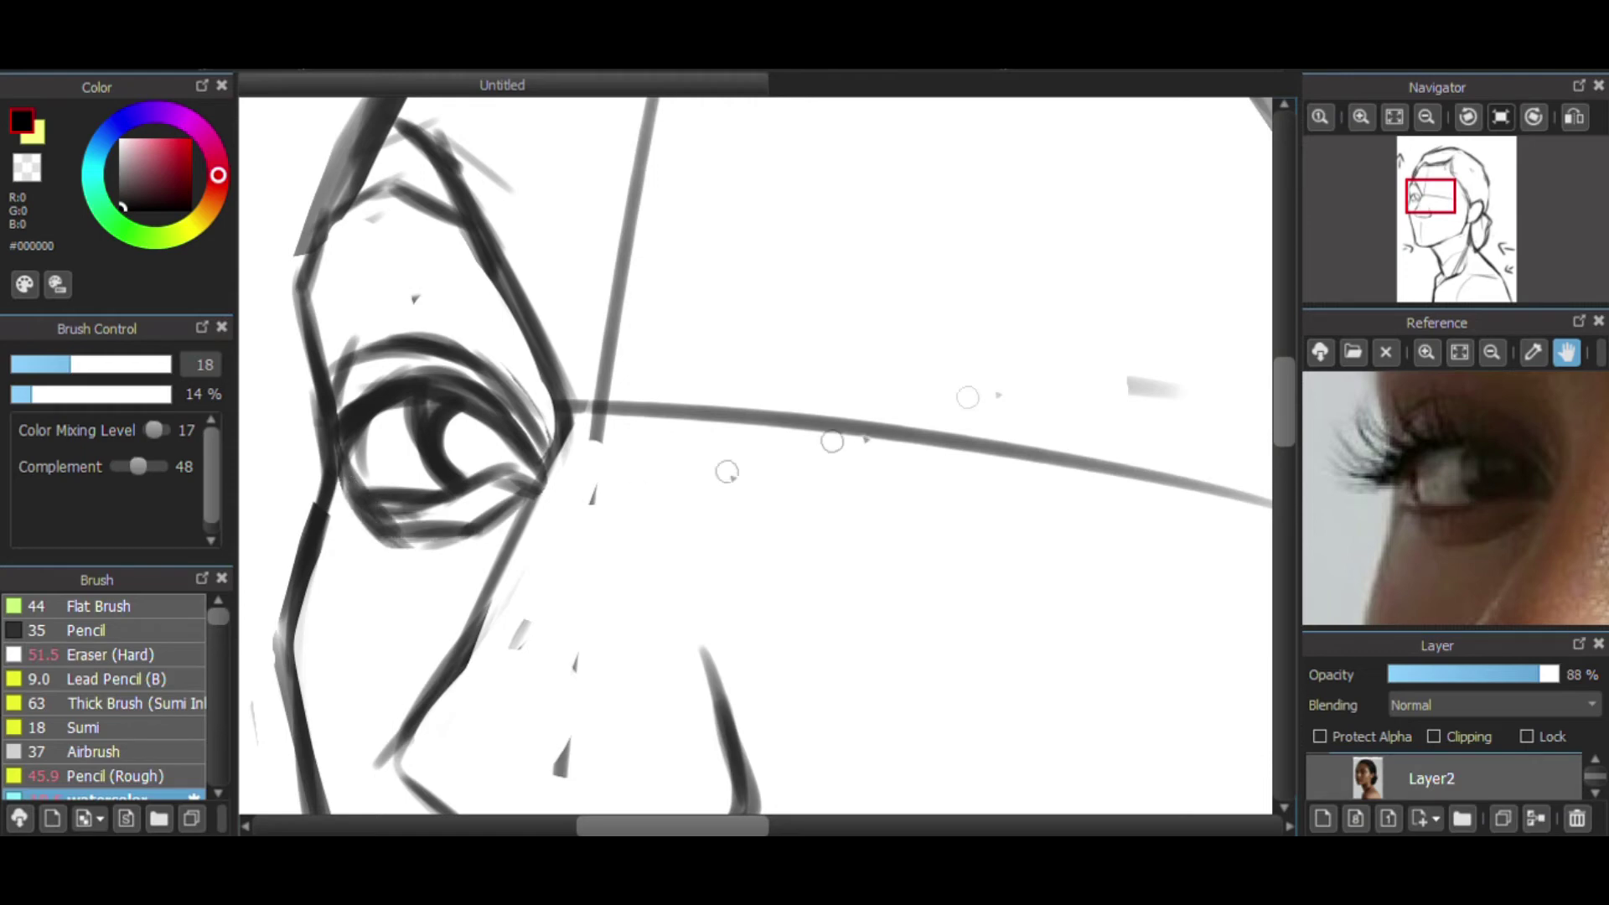
{"action": "left_click", "coordinate": [1426, 116]}
{"action": "left_click", "coordinate": [1428, 116]}
{"action": "left_click", "coordinate": [1429, 116]}
{"action": "left_click", "coordinate": [1319, 774]}
{"action": "left_click", "coordinate": [1320, 774]}
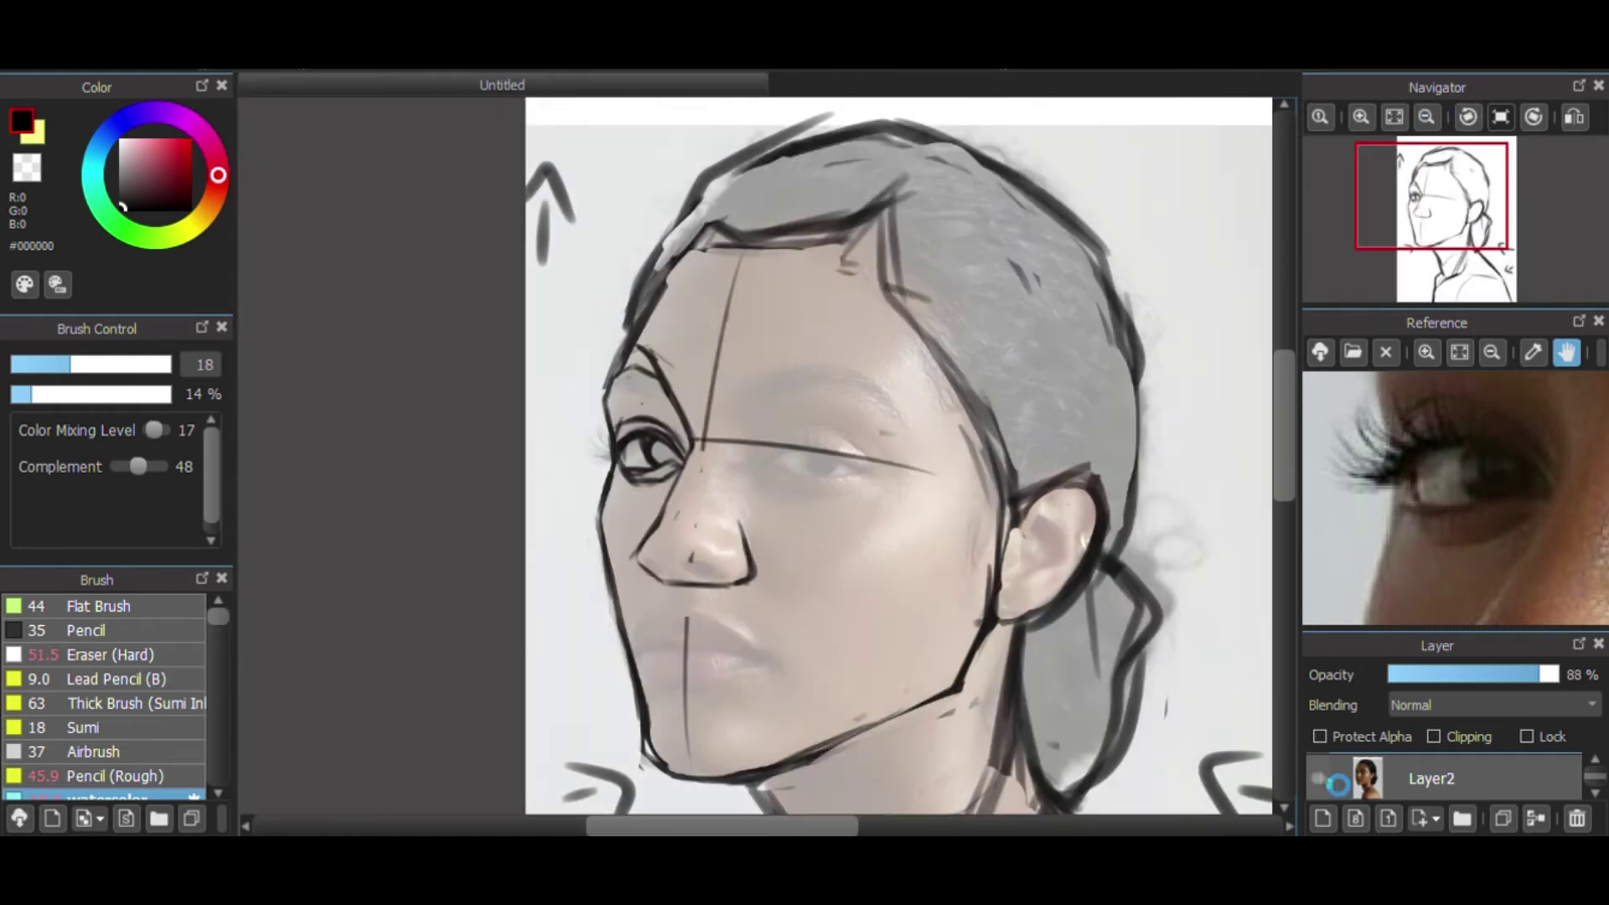
{"action": "left_click", "coordinate": [1320, 775]}
{"action": "left_click", "coordinate": [1319, 774]}
- Draw eyelashes along the far eye's outer corner and upper lid at brush size 11.7, comparing them with the Layer2 photo
{"action": "left_click", "coordinate": [1362, 116]}
{"action": "left_click", "coordinate": [1361, 116]}
{"action": "left_click", "coordinate": [1361, 116]}
{"action": "left_click", "coordinate": [48, 365]}
{"action": "mouse_move", "coordinate": [348, 436]}
{"action": "left_mouse_down"}
{"action": "mouse_move", "coordinate": [264, 428]}
{"action": "mouse_move", "coordinate": [279, 460]}
{"action": "left_mouse_up"}
{"action": "mouse_move", "coordinate": [323, 430]}
{"action": "left_mouse_down"}
{"action": "mouse_move", "coordinate": [278, 415]}
{"action": "mouse_move", "coordinate": [269, 463]}
{"action": "mouse_move", "coordinate": [293, 390]}
{"action": "left_mouse_up"}
{"action": "mouse_move", "coordinate": [352, 401]}
{"action": "left_mouse_down"}
{"action": "mouse_move", "coordinate": [325, 360]}
{"action": "mouse_move", "coordinate": [360, 355]}
{"action": "left_mouse_up"}
{"action": "left_click_drag", "start_coordinate": [424, 385], "coordinate": [407, 355]}
{"action": "left_click", "coordinate": [1319, 778]}
{"action": "left_click", "coordinate": [1319, 777]}
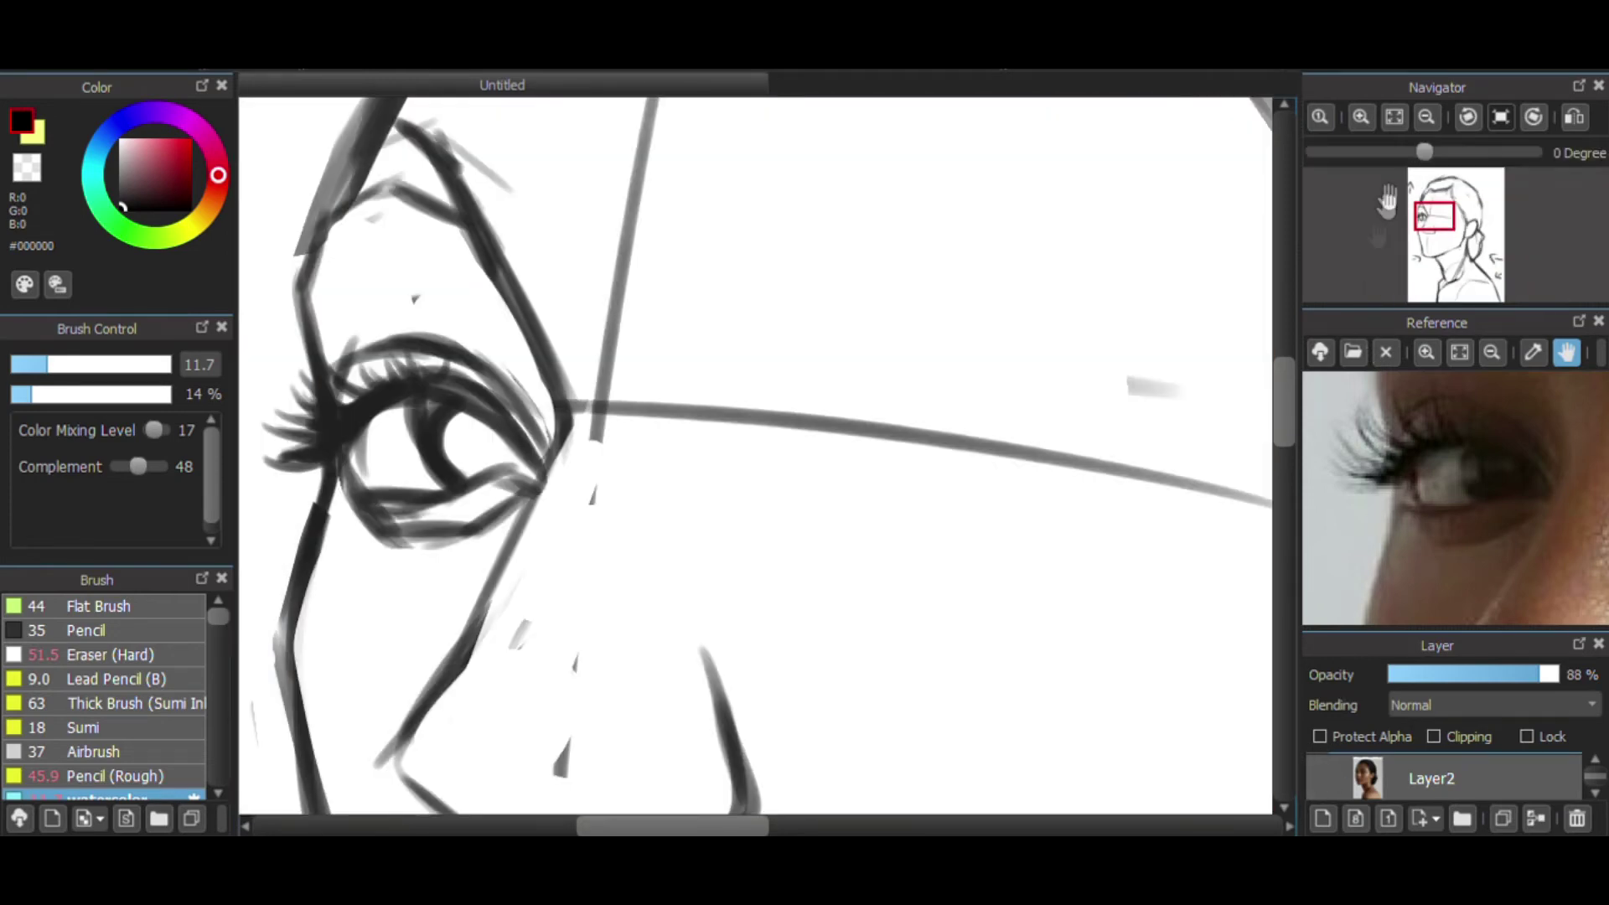
{"action": "left_click", "coordinate": [1319, 777]}
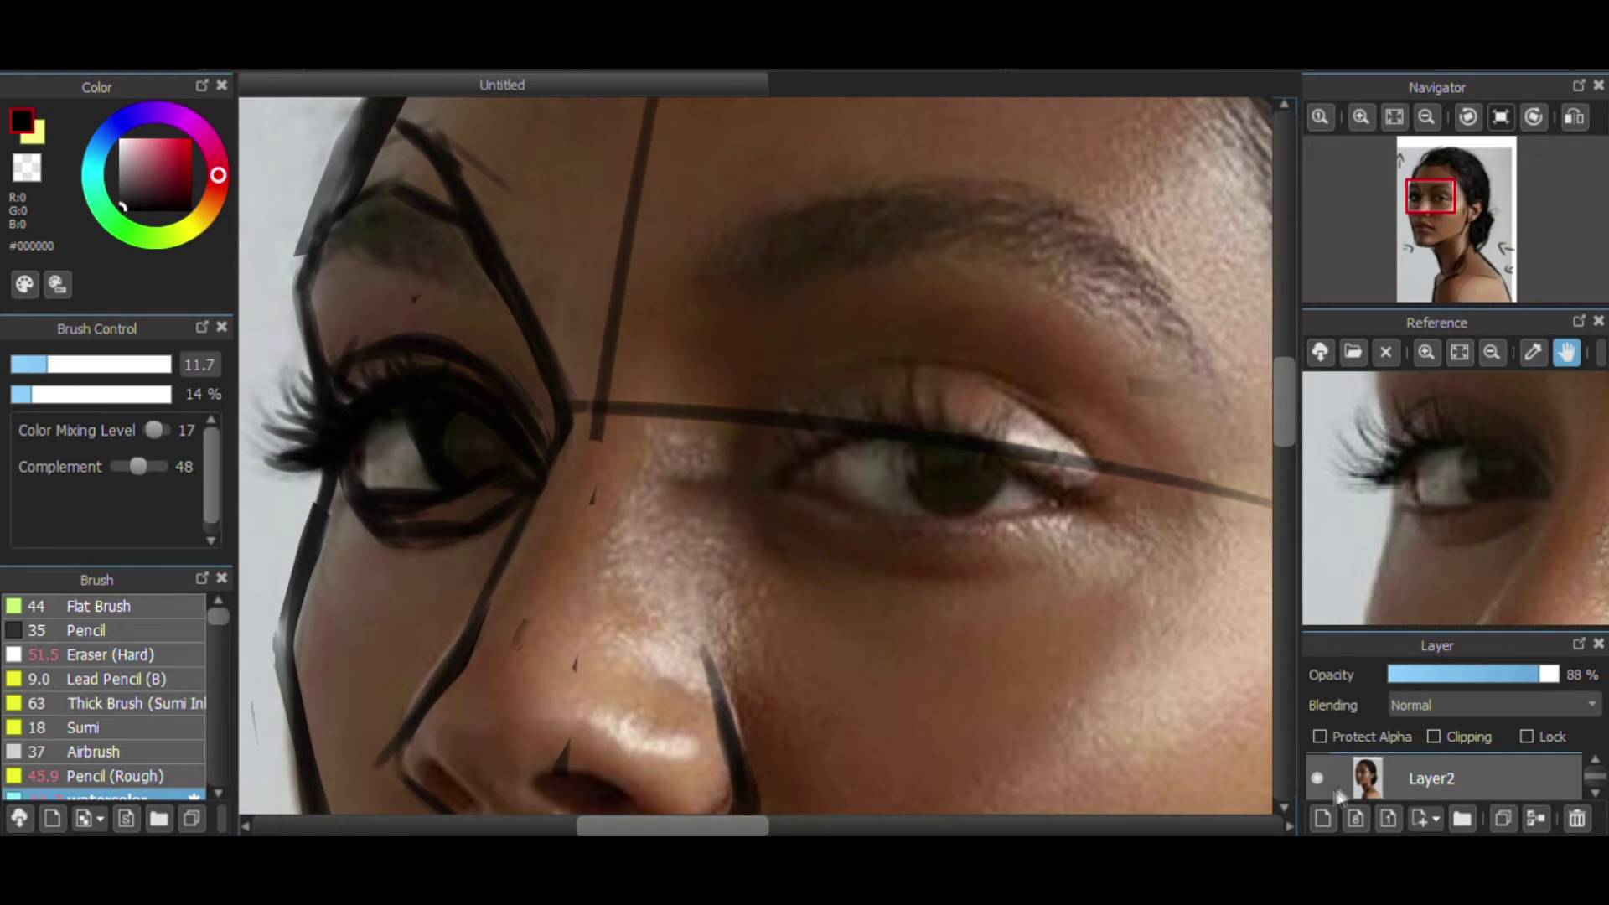
{"action": "left_click", "coordinate": [1319, 778]}
- Show the nose in the reference photo, round the nose tip outline, add a nostril stroke and strengthen the lower bridge line
{"action": "mouse_move", "coordinate": [1583, 521]}
{"action": "left_mouse_down"}
{"action": "mouse_move", "coordinate": [1417, 545]}
{"action": "mouse_move", "coordinate": [1447, 546]}
{"action": "left_mouse_up"}
{"action": "left_click", "coordinate": [1493, 353]}
{"action": "left_click", "coordinate": [1492, 353]}
{"action": "left_click_drag", "start_coordinate": [1435, 209], "coordinate": [1433, 226]}
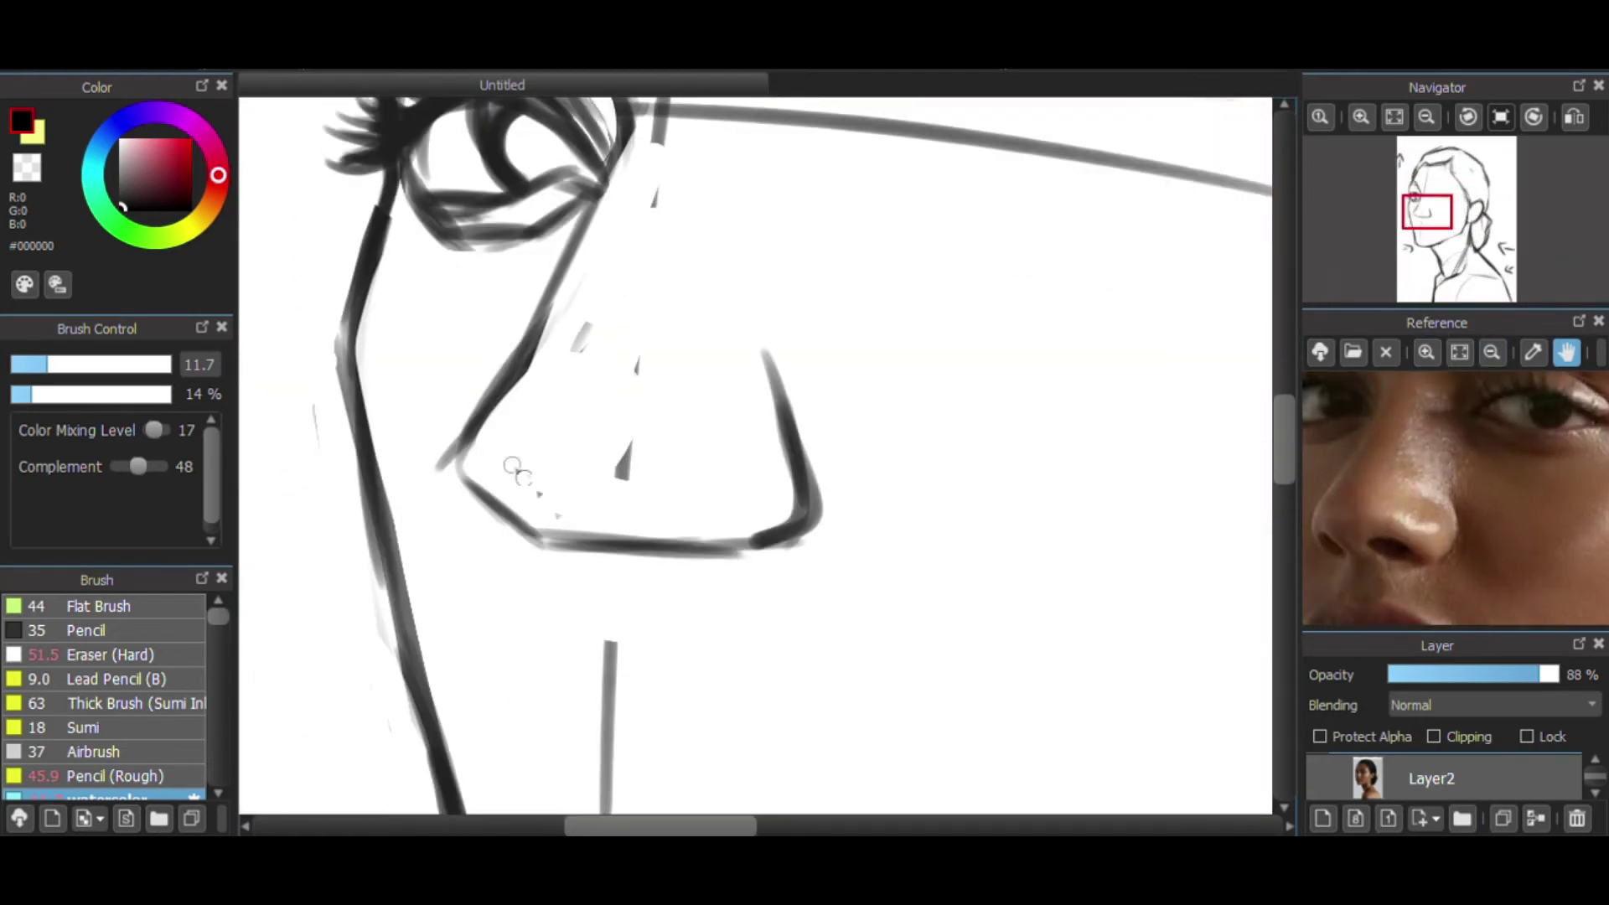
{"action": "mouse_move", "coordinate": [586, 541]}
{"action": "left_mouse_down"}
{"action": "mouse_move", "coordinate": [479, 426]}
{"action": "mouse_move", "coordinate": [553, 541]}
{"action": "left_mouse_up"}
{"action": "left_click_drag", "start_coordinate": [515, 378], "coordinate": [507, 528]}
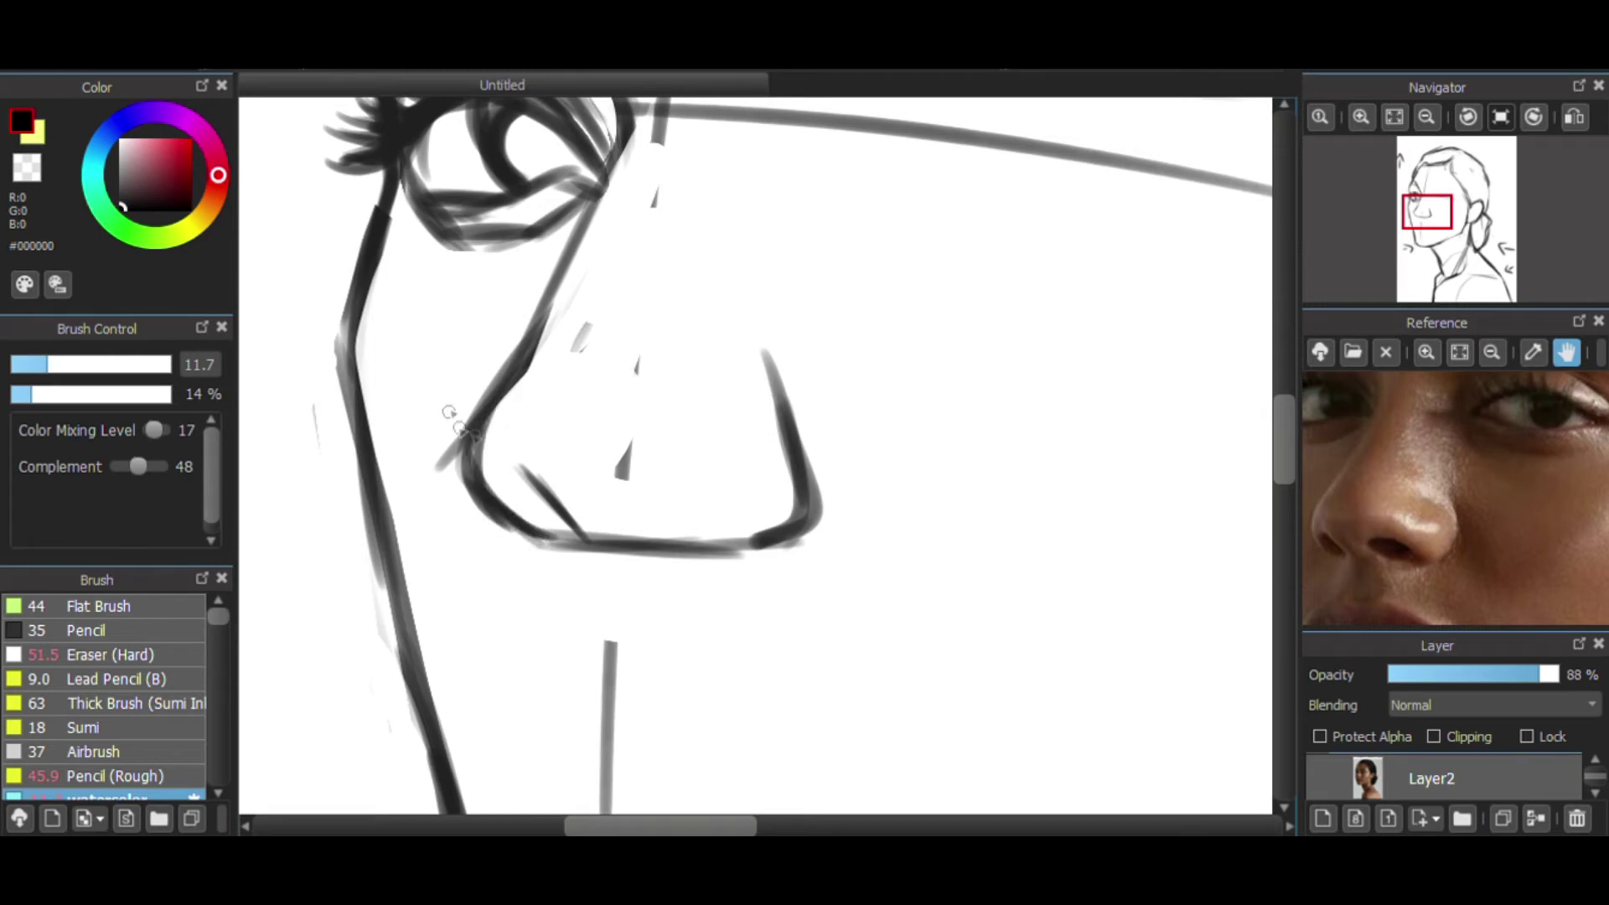
{"action": "left_click_drag", "start_coordinate": [469, 459], "coordinate": [553, 302]}
- Thin the nose bridge line, erase the stray guideline marks beside it and select the Pencil (Rough) brush
{"action": "key", "text": "e"}
{"action": "mouse_move", "coordinate": [514, 373]}
{"action": "left_mouse_down"}
{"action": "mouse_move", "coordinate": [525, 413]}
{"action": "mouse_move", "coordinate": [596, 450]}
{"action": "mouse_move", "coordinate": [658, 151]}
{"action": "left_mouse_up"}
{"action": "left_click", "coordinate": [126, 775]}
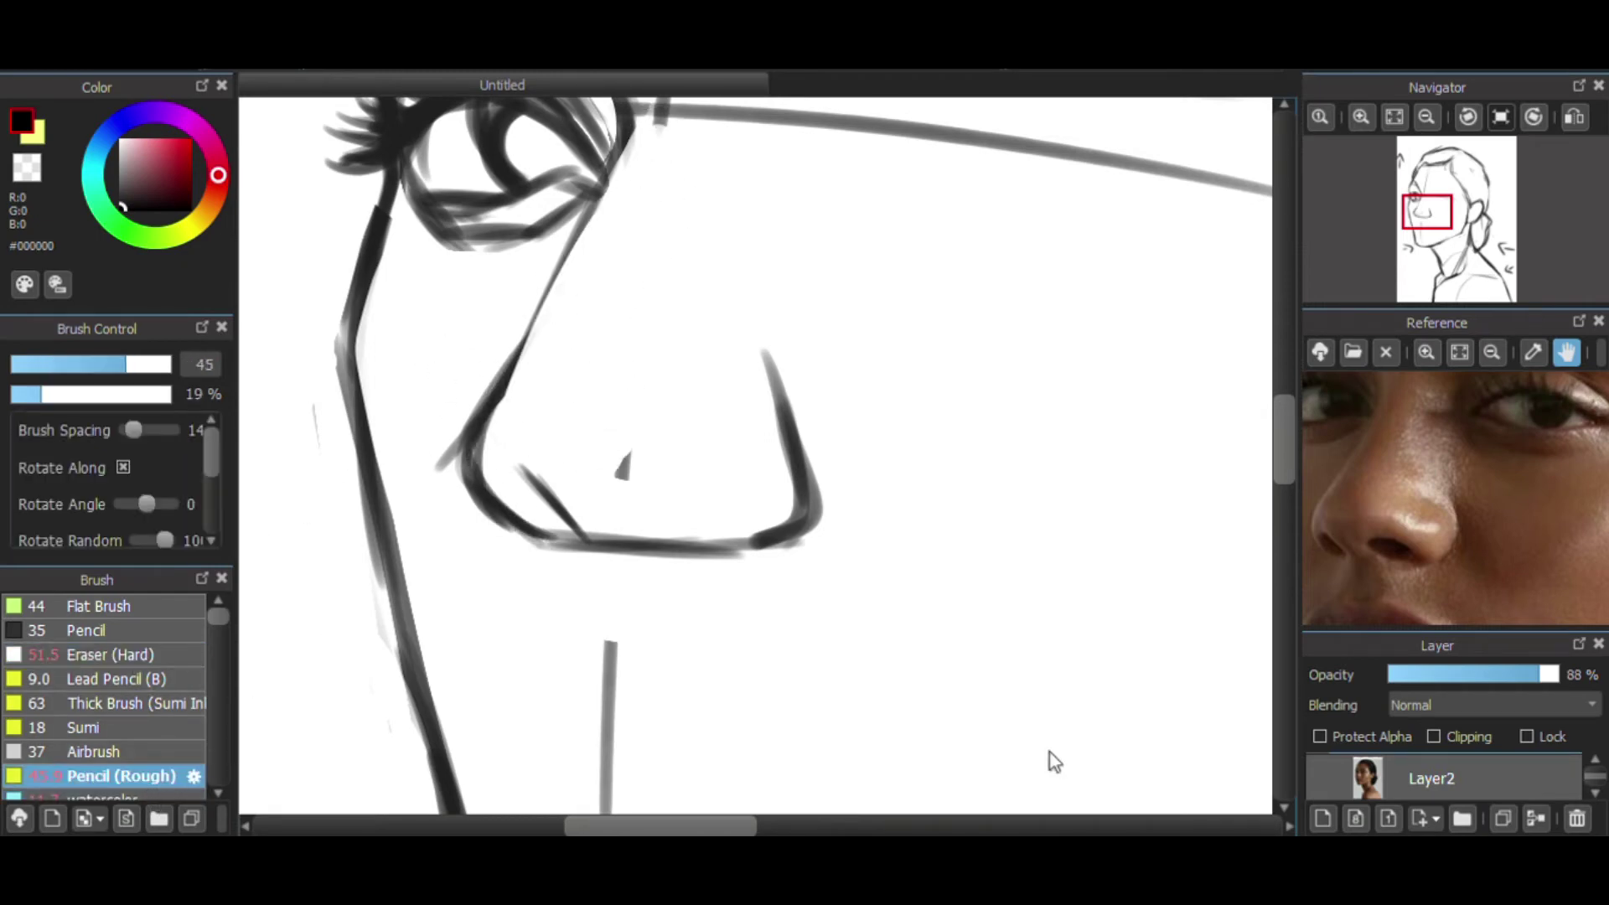
- Draw both nostrils under the nose with the watercolor brush at size 11.7, erasing the flat base line between them
{"action": "left_click", "coordinate": [195, 796]}
{"action": "left_click_drag", "start_coordinate": [557, 521], "coordinate": [508, 491]}
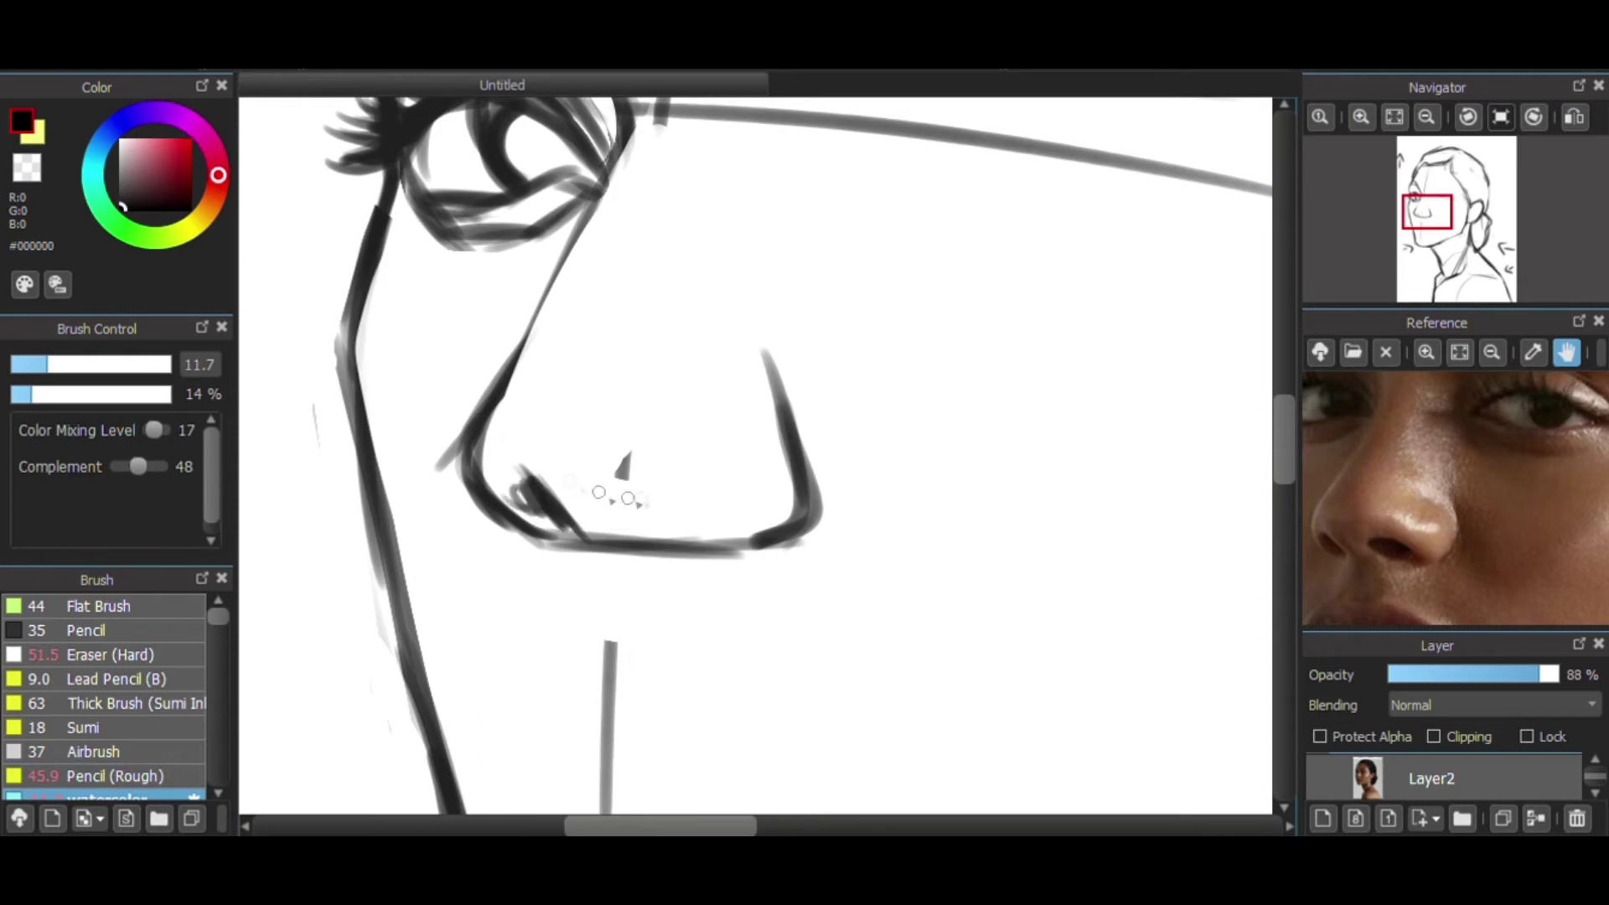
{"action": "left_click_drag", "start_coordinate": [712, 526], "coordinate": [726, 544]}
{"action": "mouse_move", "coordinate": [627, 492]}
{"action": "left_mouse_down"}
{"action": "mouse_move", "coordinate": [703, 518]}
{"action": "mouse_move", "coordinate": [710, 543]}
{"action": "left_mouse_up"}
{"action": "key", "text": "ctrl+z"}
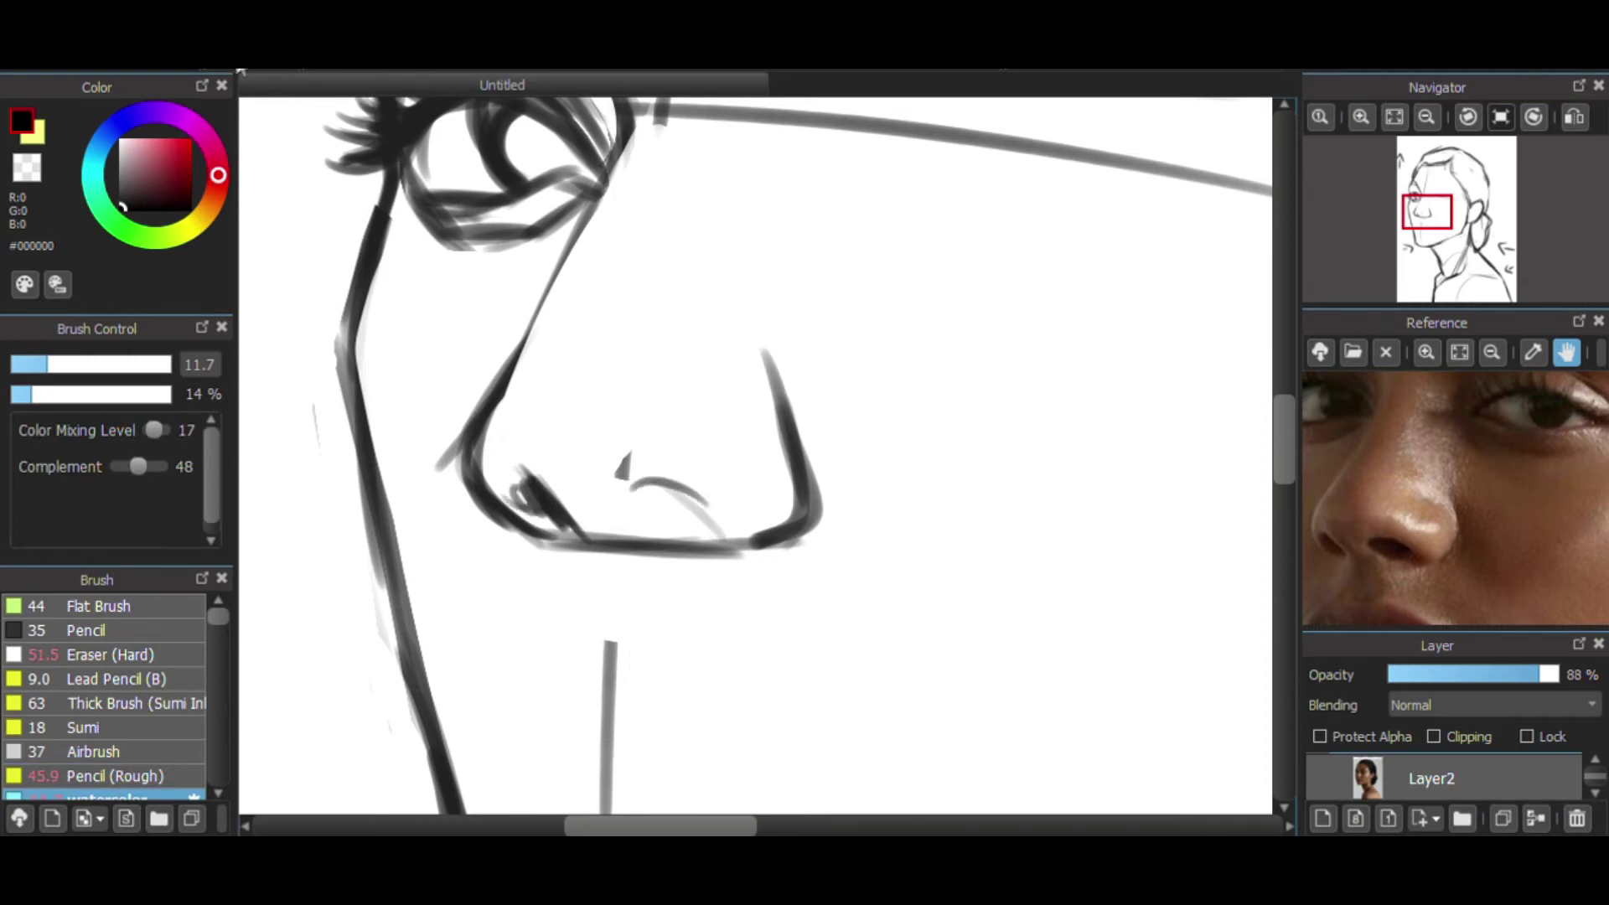
{"action": "key", "text": "ctrl+z"}
{"action": "mouse_move", "coordinate": [520, 471]}
{"action": "left_mouse_down"}
{"action": "mouse_move", "coordinate": [717, 503]}
{"action": "mouse_move", "coordinate": [625, 510]}
{"action": "mouse_move", "coordinate": [645, 549]}
{"action": "mouse_move", "coordinate": [575, 564]}
{"action": "mouse_move", "coordinate": [544, 524]}
{"action": "mouse_move", "coordinate": [692, 536]}
{"action": "mouse_move", "coordinate": [696, 553]}
{"action": "left_mouse_up"}
{"action": "key", "text": "e"}
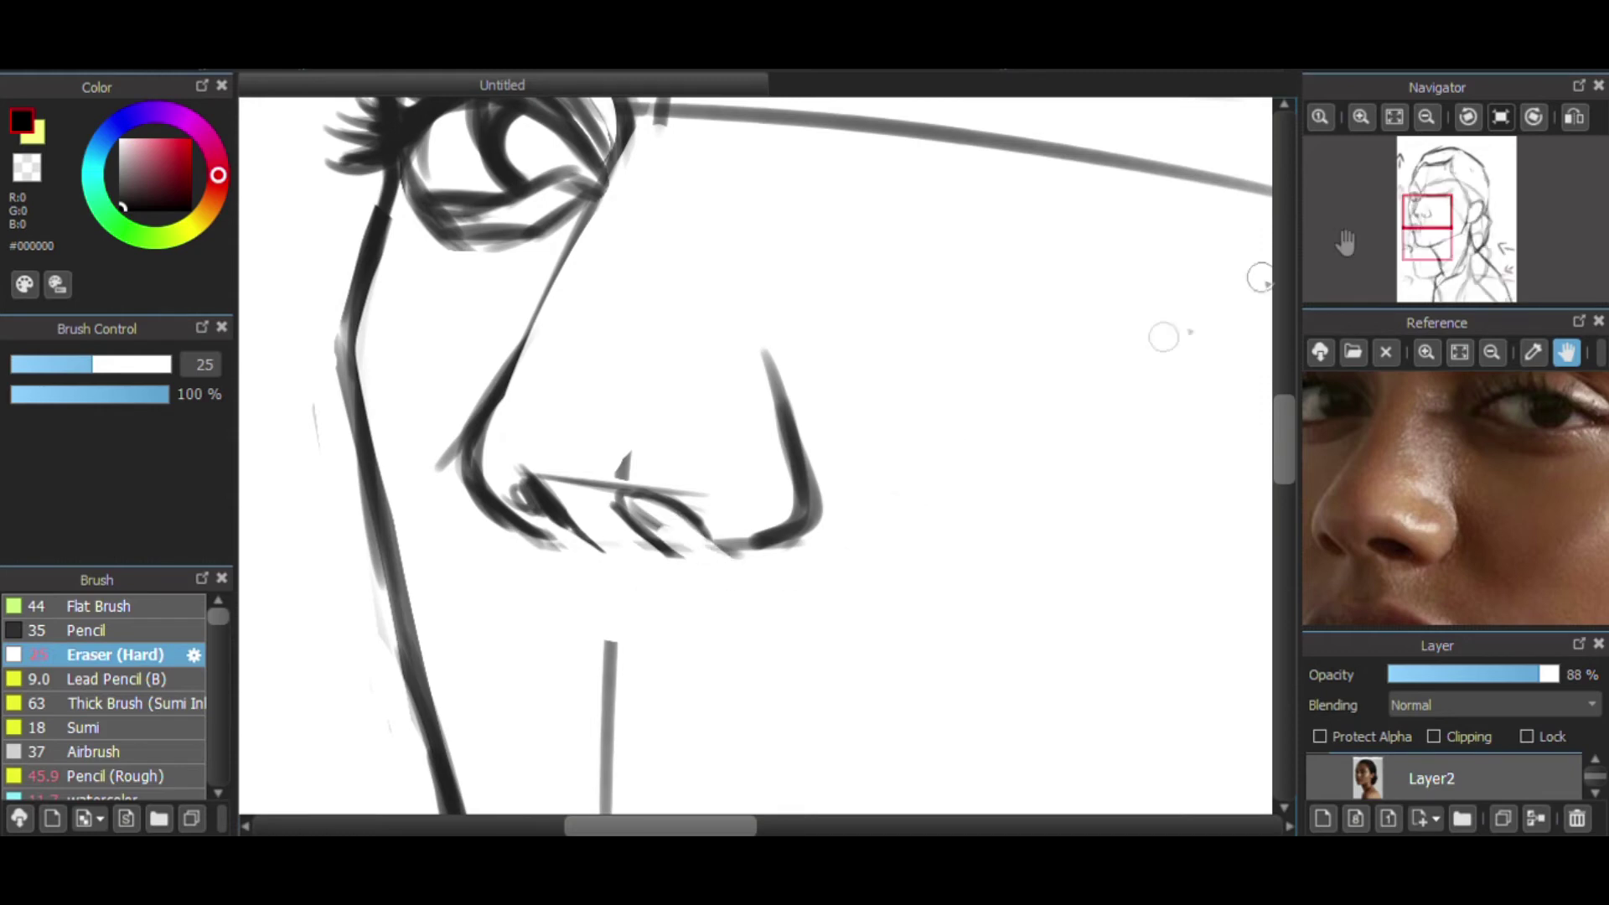
- Compare the nose and nostrils with the Layer2 photo at full-portrait and close-up scale
{"action": "left_click", "coordinate": [1428, 119]}
{"action": "left_click", "coordinate": [1427, 118]}
{"action": "left_click", "coordinate": [1428, 118]}
{"action": "left_click", "coordinate": [1427, 118]}
{"action": "left_click", "coordinate": [1361, 118]}
{"action": "left_click", "coordinate": [1361, 119]}
{"action": "left_click", "coordinate": [1361, 118]}
{"action": "left_click", "coordinate": [1320, 779]}
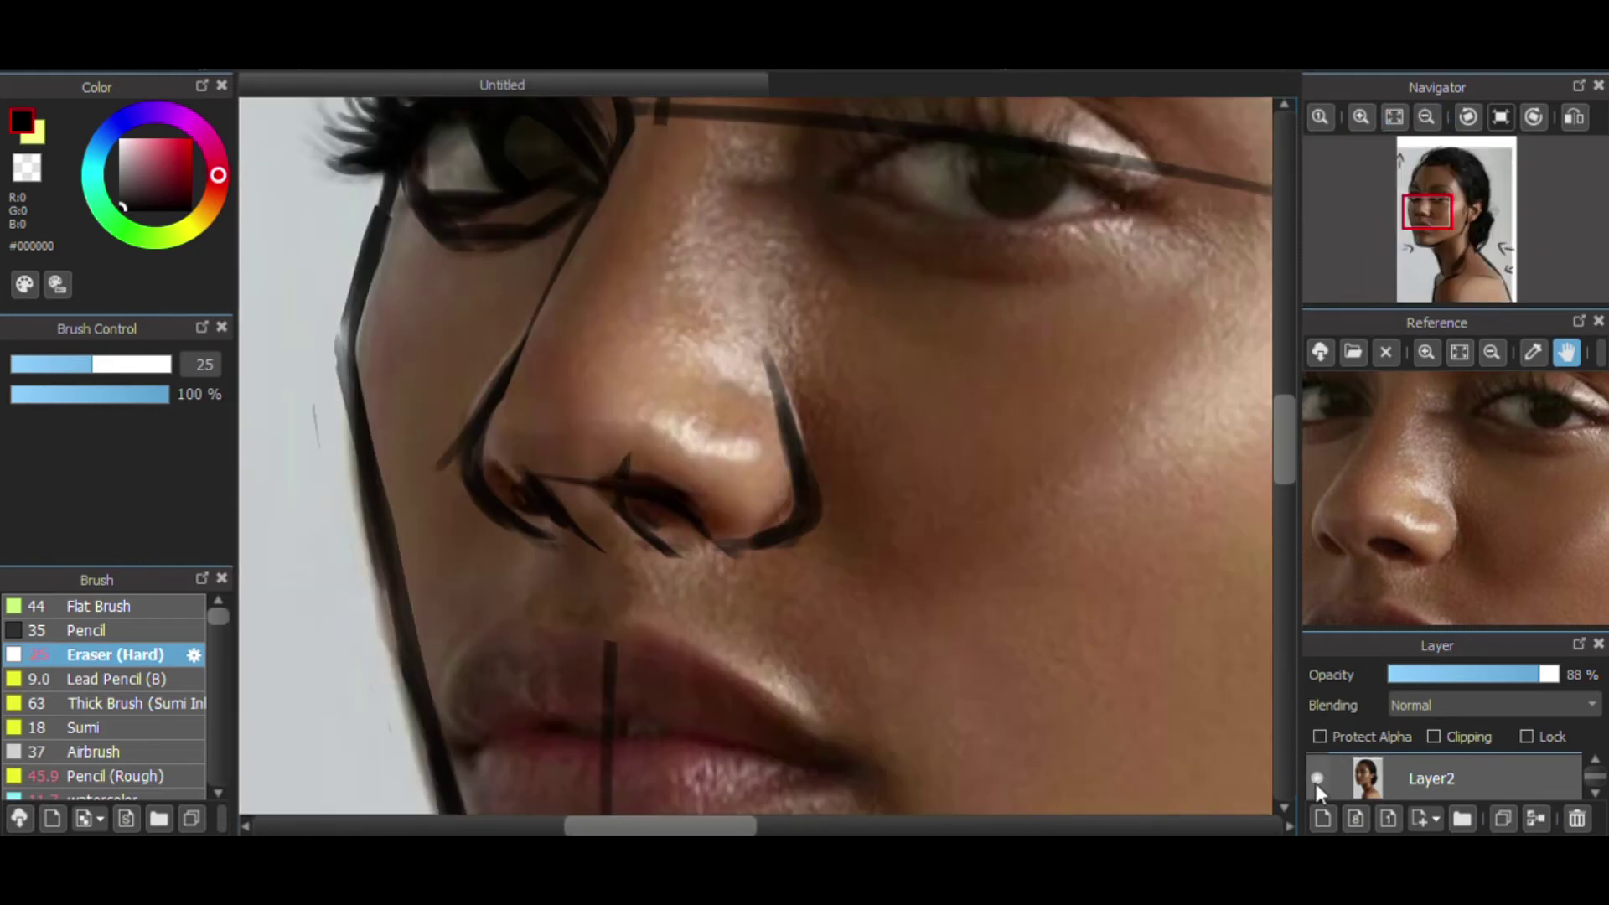
{"action": "left_click", "coordinate": [1320, 779]}
- Add philtrum strokes beneath the nose, and redraw the near nose wing as a rounder curve joined to the nostril
{"action": "left_click", "coordinate": [103, 796]}
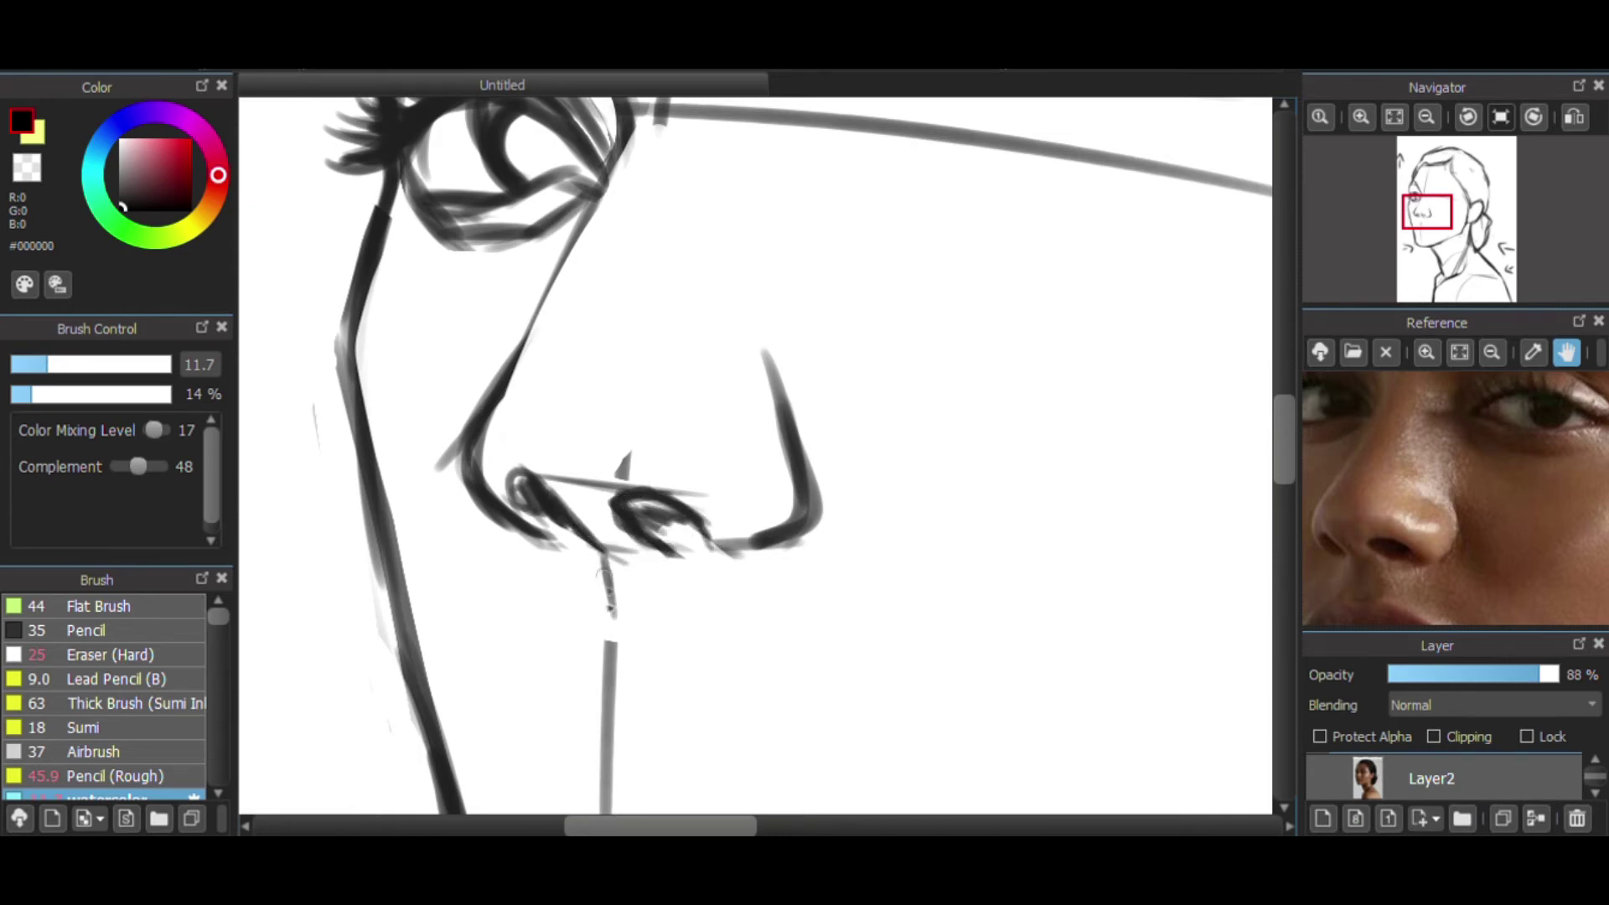
{"action": "left_click_drag", "start_coordinate": [597, 543], "coordinate": [587, 610]}
{"action": "mouse_move", "coordinate": [704, 530]}
{"action": "left_mouse_down"}
{"action": "mouse_move", "coordinate": [731, 554]}
{"action": "mouse_move", "coordinate": [808, 503]}
{"action": "mouse_move", "coordinate": [776, 385]}
{"action": "mouse_move", "coordinate": [754, 377]}
{"action": "mouse_move", "coordinate": [743, 513]}
{"action": "mouse_move", "coordinate": [779, 377]}
{"action": "left_mouse_up"}
{"action": "key", "text": "e"}
{"action": "left_click_drag", "start_coordinate": [1429, 494], "coordinate": [1443, 589]}
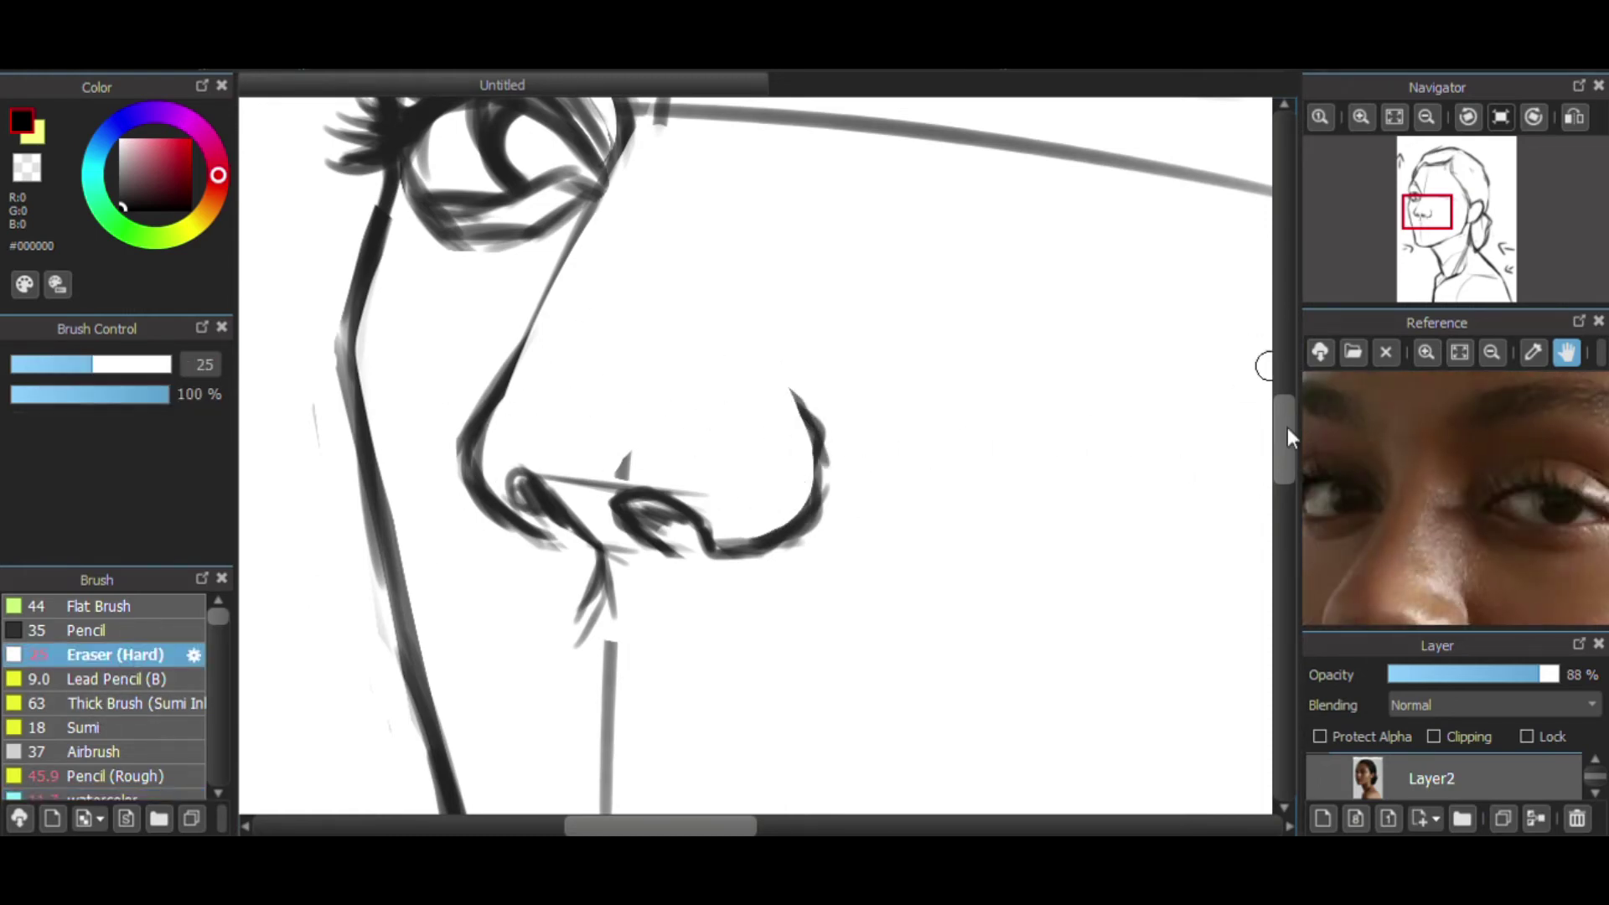
{"action": "left_click_drag", "start_coordinate": [1285, 436], "coordinate": [1285, 410]}
{"action": "left_click_drag", "start_coordinate": [644, 264], "coordinate": [636, 345]}
{"action": "scroll", "coordinate": [810, 387], "scroll_direction": "up", "scroll_amount": 1}
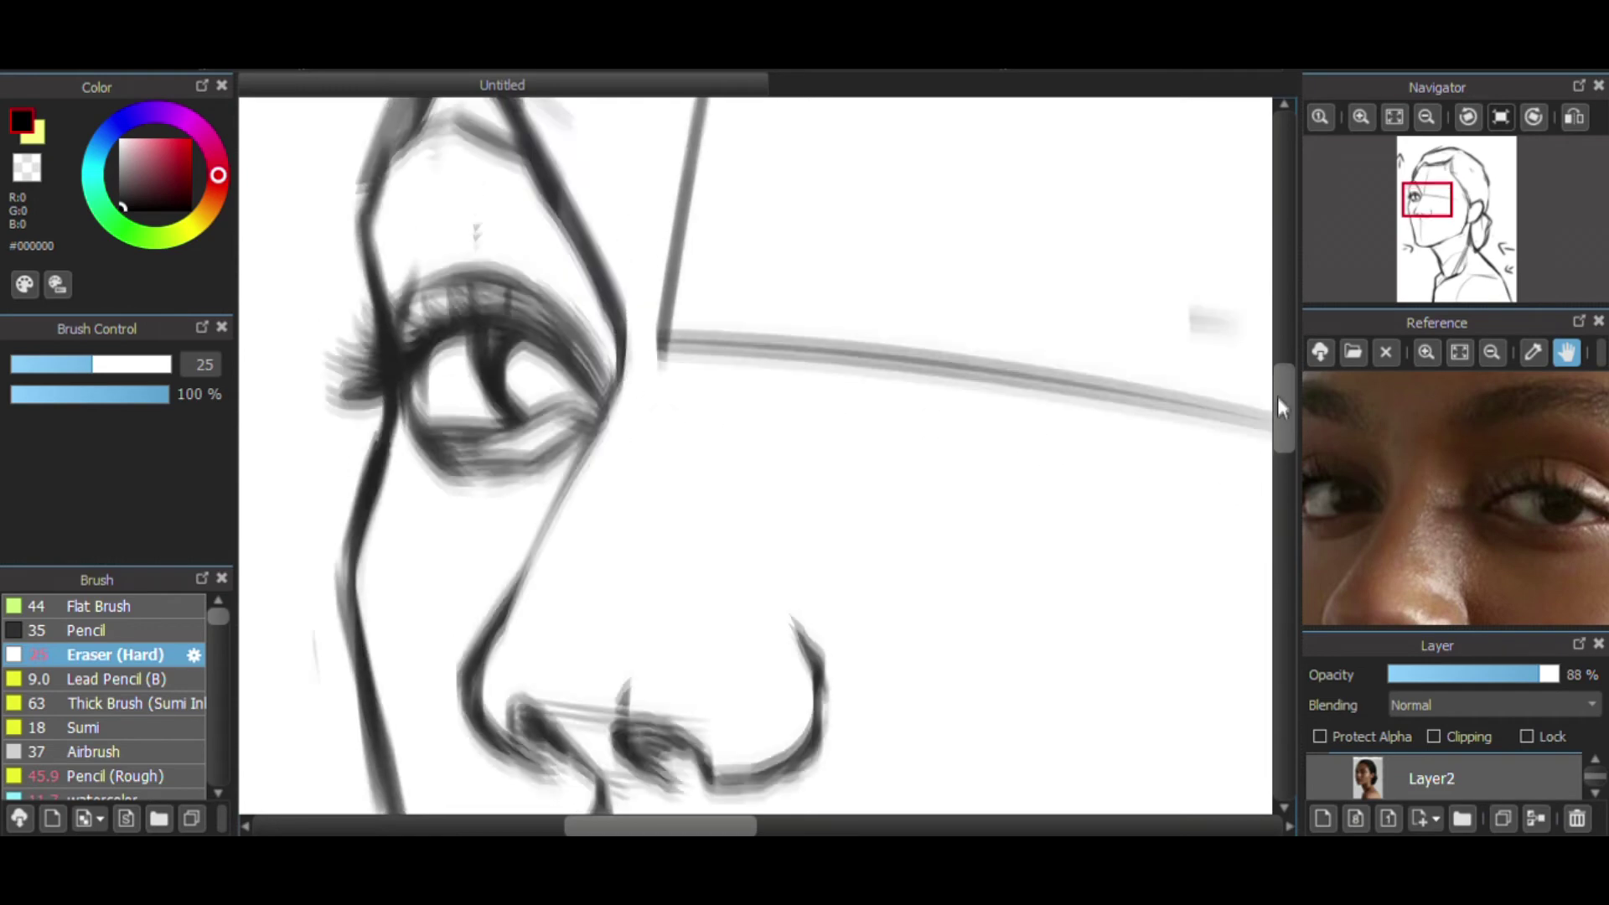
- Compare the whole sketched head and nose with the Layer2 photo, and hide the photo again
{"action": "left_click", "coordinate": [1428, 117]}
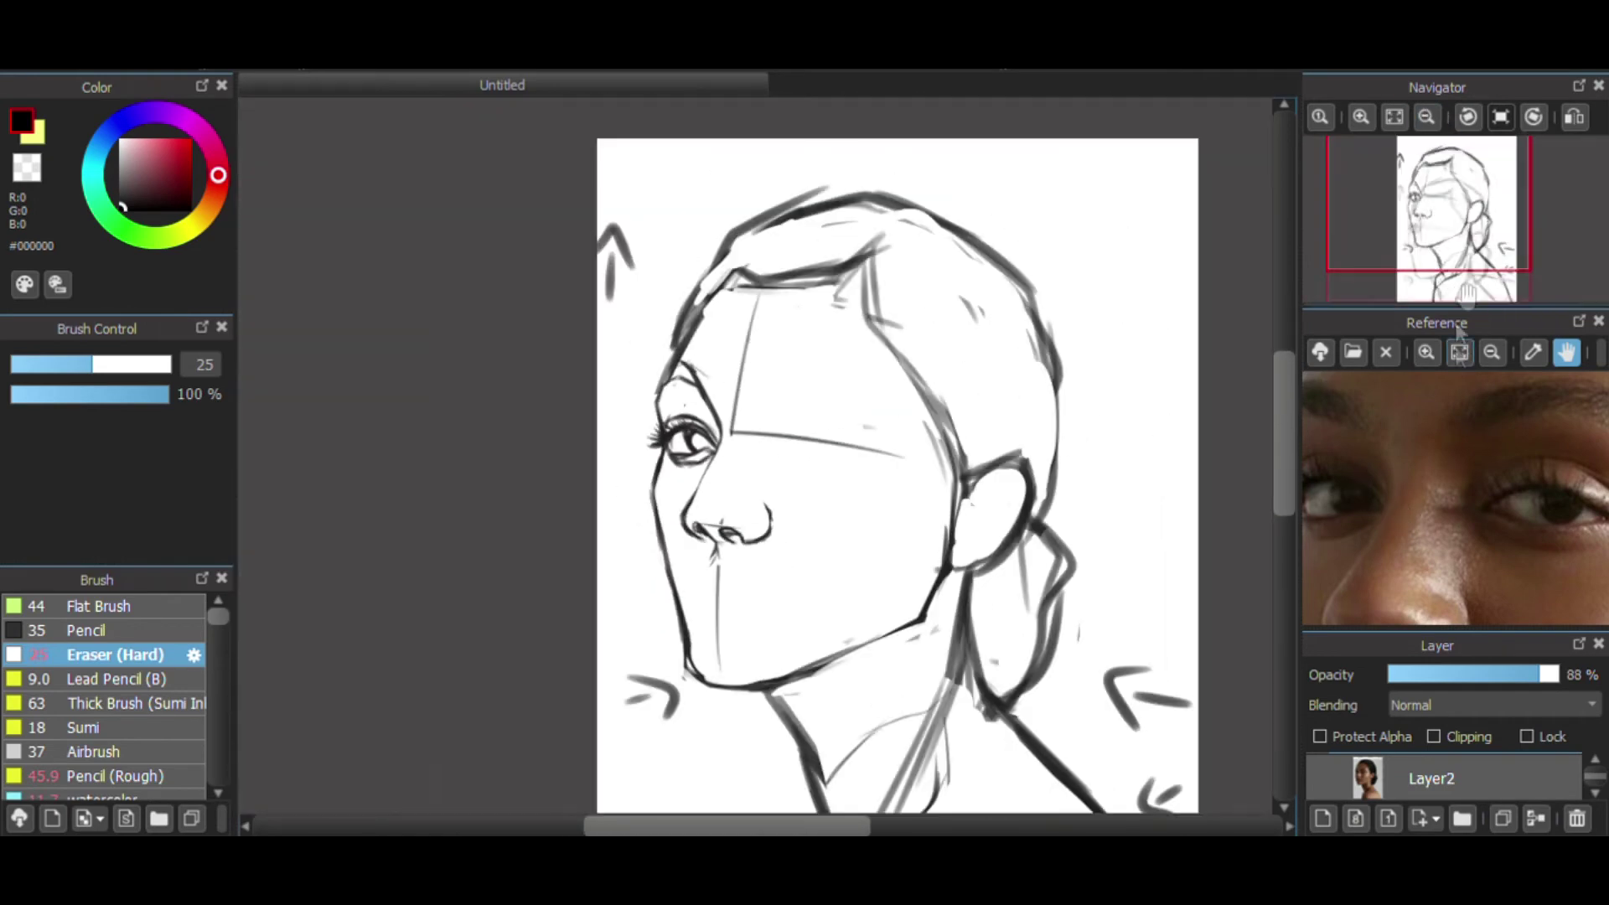
{"action": "left_click", "coordinate": [1316, 776]}
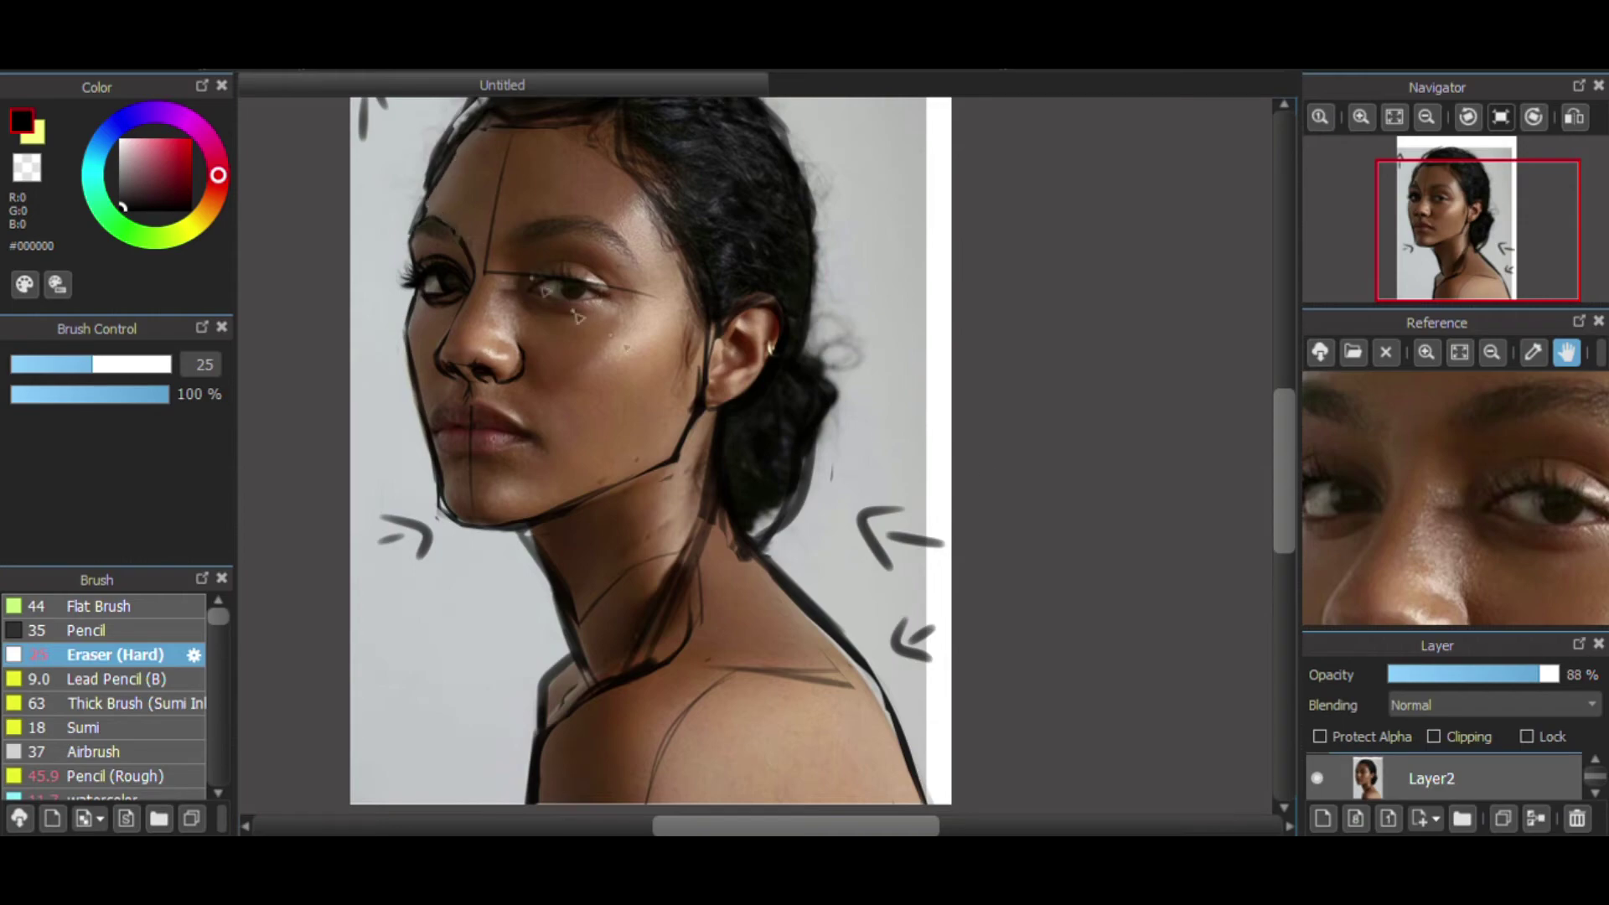
{"action": "left_click", "coordinate": [1362, 117]}
{"action": "left_click", "coordinate": [1362, 118]}
{"action": "left_click", "coordinate": [1361, 117]}
{"action": "left_click_drag", "start_coordinate": [1463, 272], "coordinate": [1440, 224]}
{"action": "left_click", "coordinate": [131, 795]}
{"action": "left_click", "coordinate": [1317, 778]}
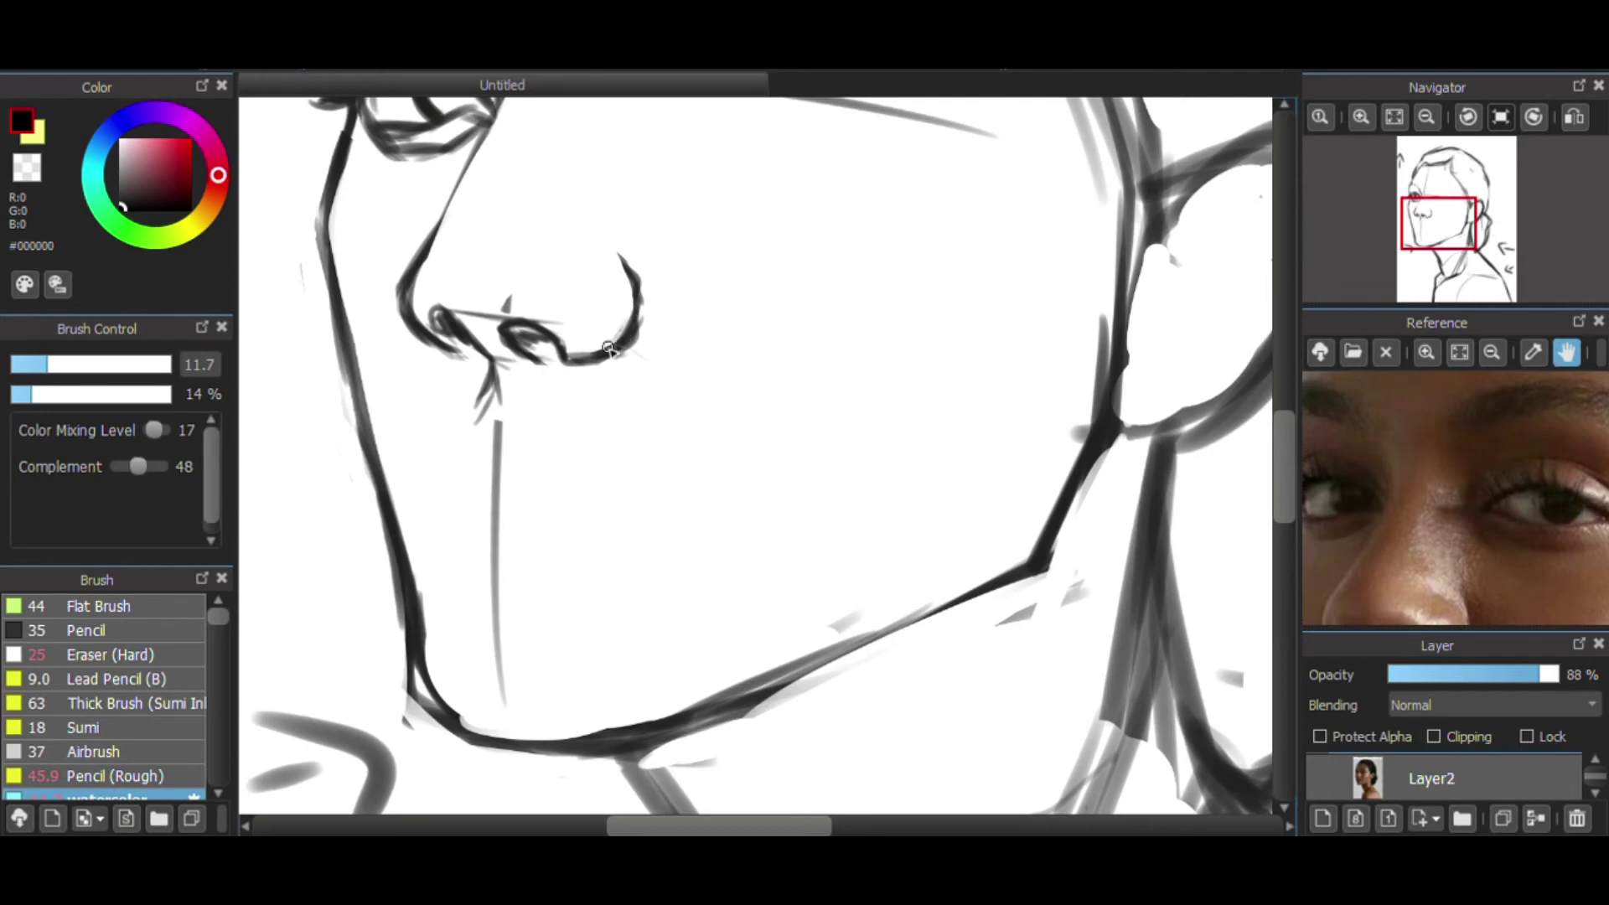
- Darken and refine the near nose wing curve, and set the hard eraser's size to 14.3
{"action": "left_click_drag", "start_coordinate": [609, 350], "coordinate": [627, 260]}
{"action": "key", "text": "e"}
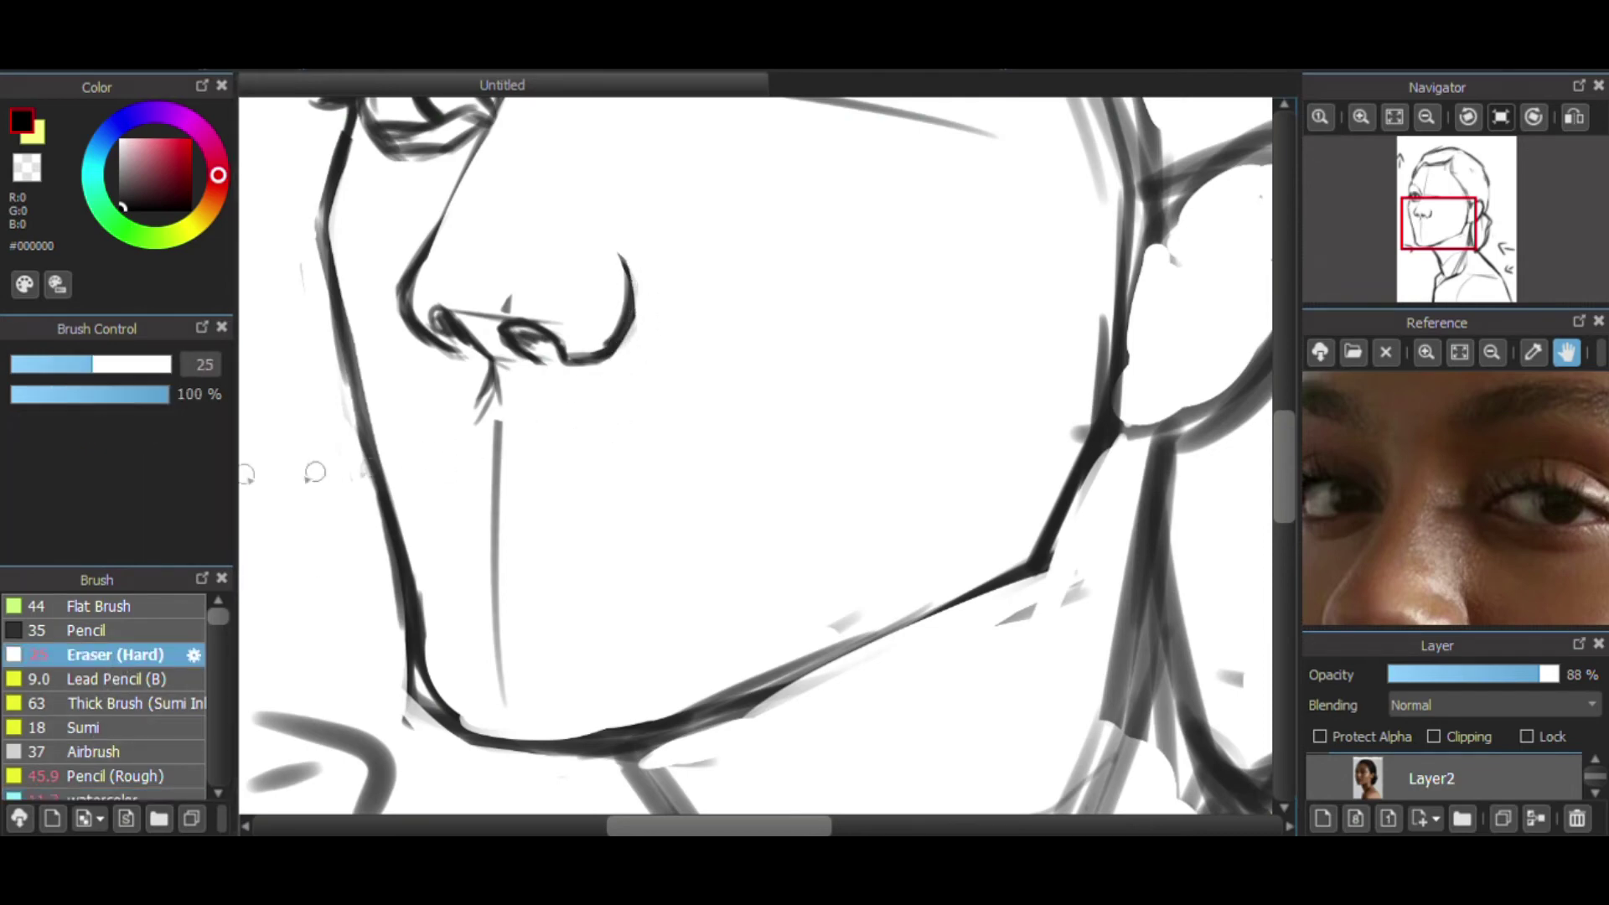
{"action": "left_click", "coordinate": [56, 367]}
- Bring the near eye into view in the reference, and draw a vertical guide from the nose wing to the eye line
{"action": "left_click_drag", "start_coordinate": [1534, 503], "coordinate": [1422, 503]}
{"action": "left_click_drag", "start_coordinate": [1439, 222], "coordinate": [1437, 206]}
{"action": "left_click_drag", "start_coordinate": [1429, 485], "coordinate": [1506, 458]}
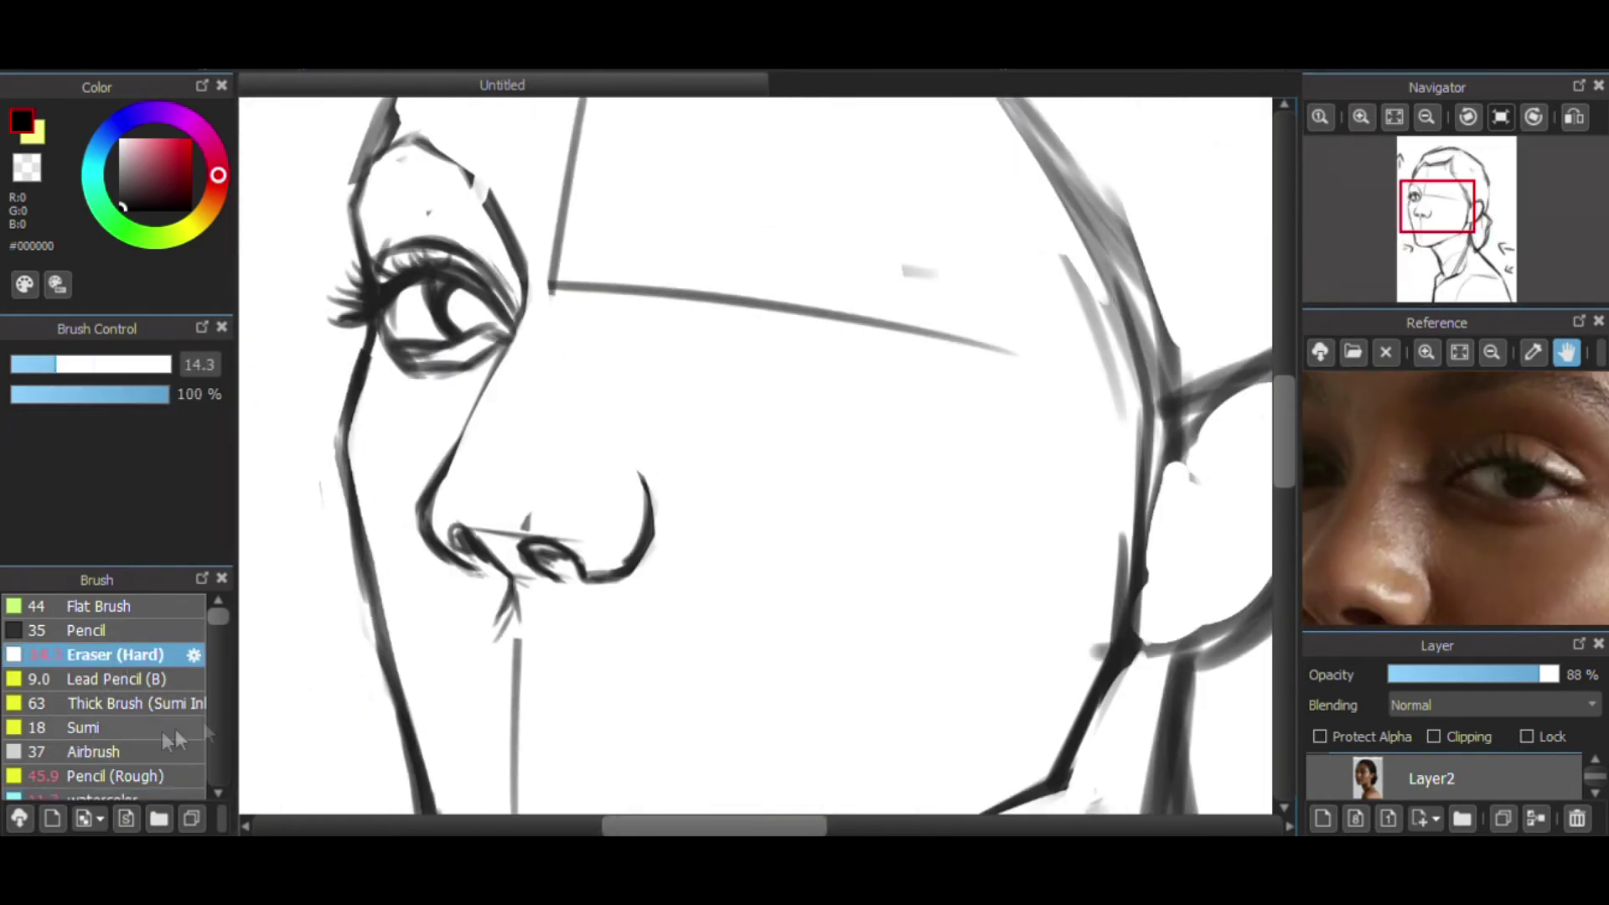
{"action": "left_click", "coordinate": [168, 796]}
{"action": "left_click_drag", "start_coordinate": [646, 497], "coordinate": [647, 290]}
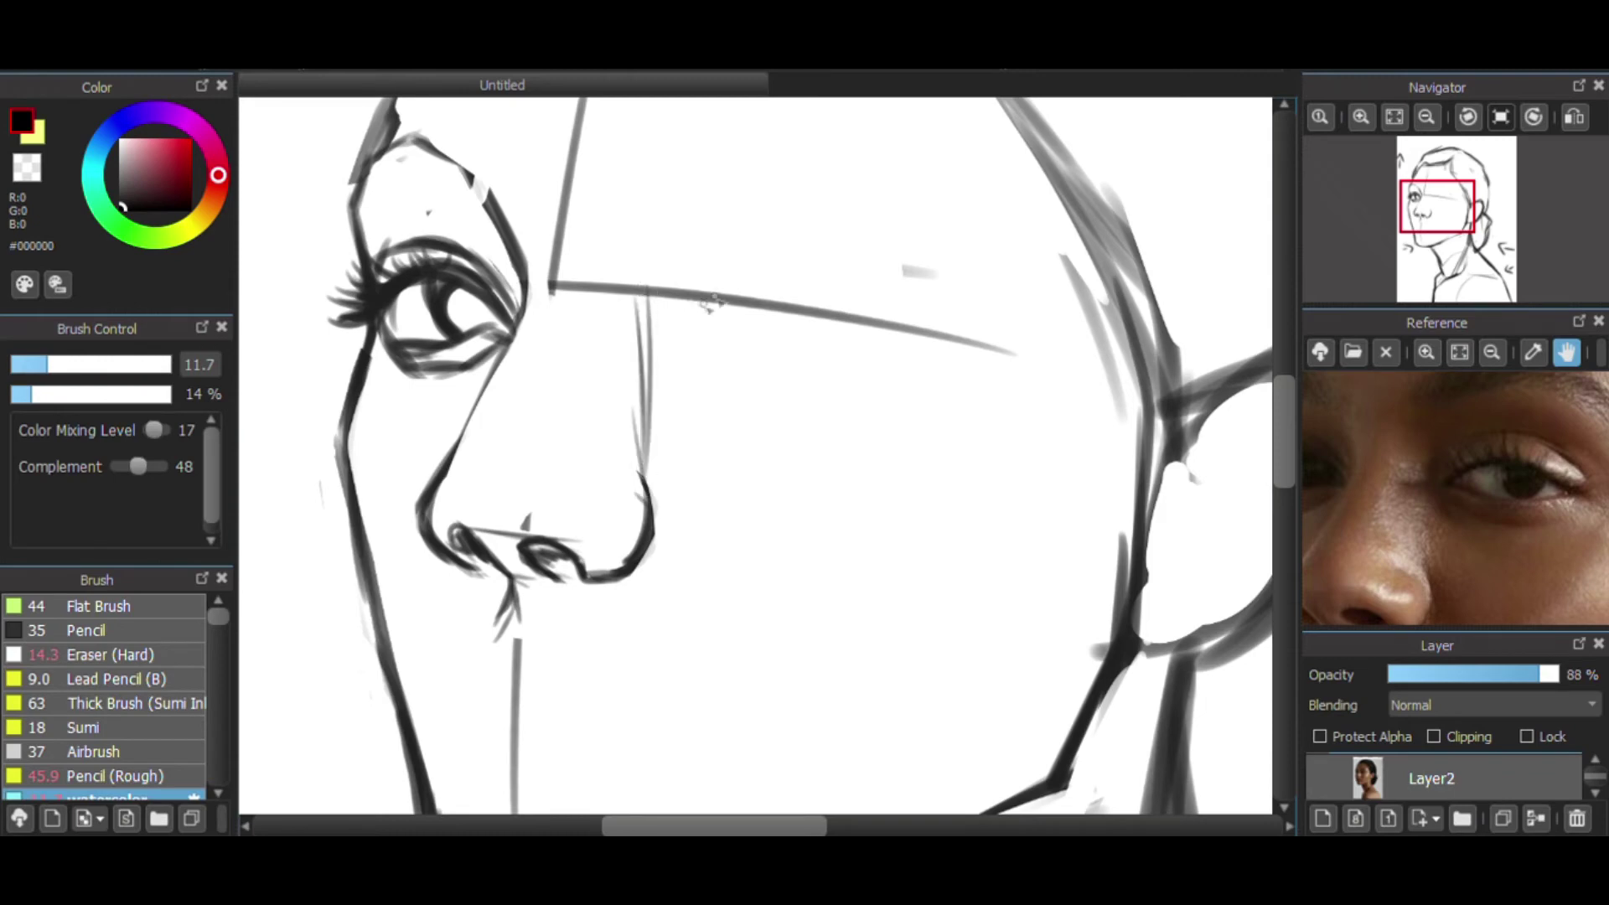
{"action": "left_click_drag", "start_coordinate": [715, 342], "coordinate": [796, 311]}
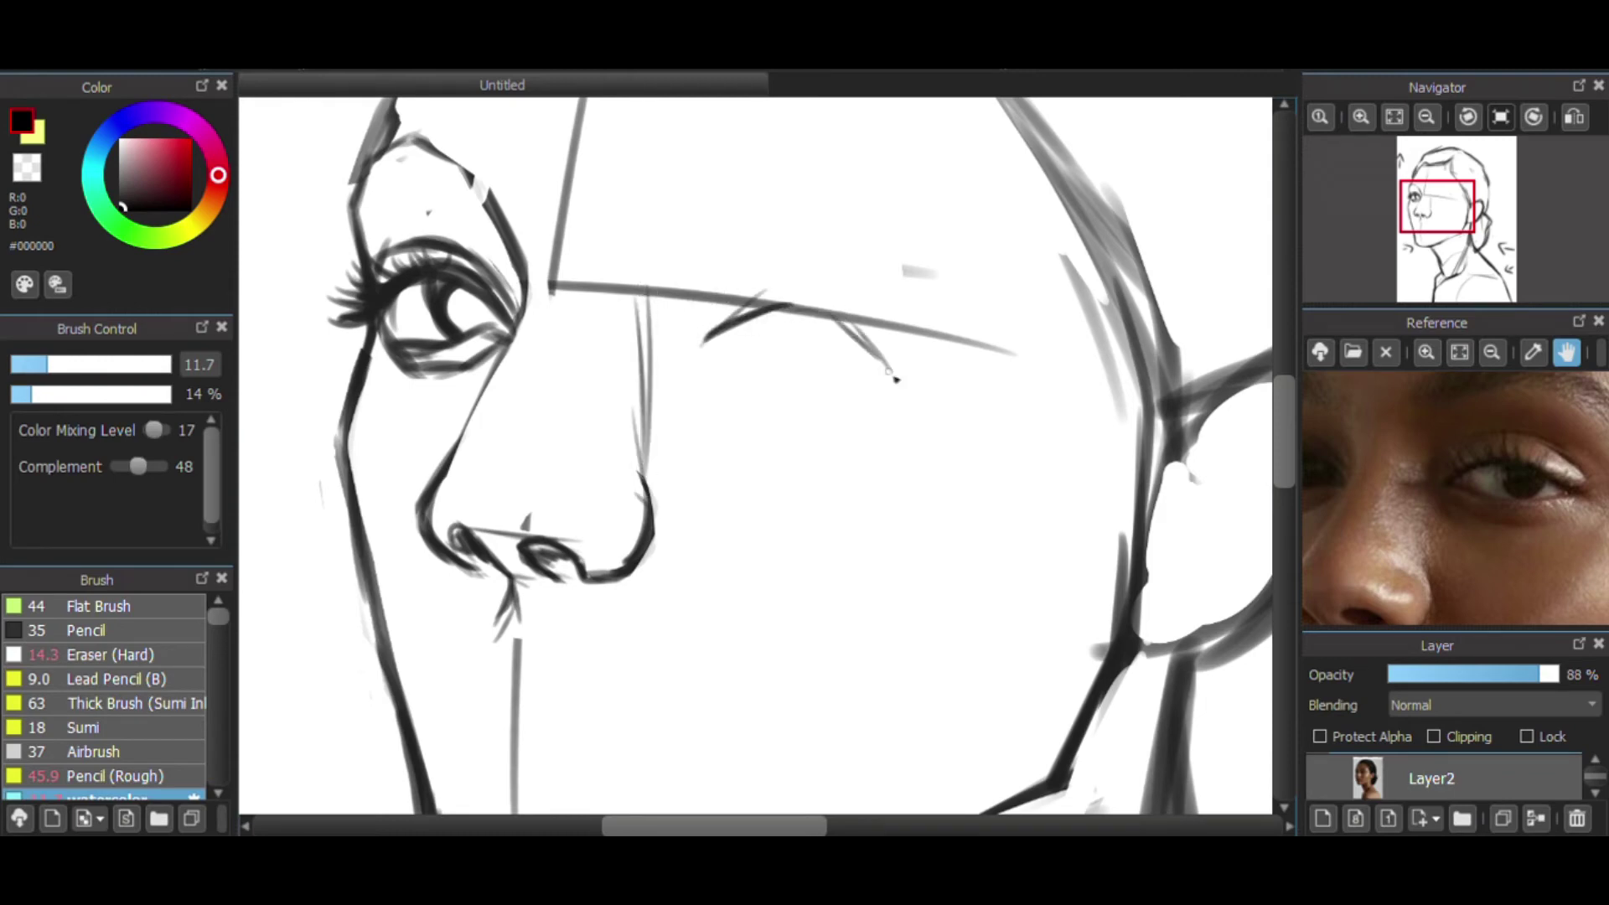
{"action": "mouse_move", "coordinate": [895, 379]}
{"action": "left_mouse_down"}
{"action": "mouse_move", "coordinate": [821, 323]}
{"action": "mouse_move", "coordinate": [713, 348]}
{"action": "left_mouse_up"}
{"action": "left_click_drag", "start_coordinate": [662, 535], "coordinate": [702, 344]}
{"action": "key", "text": "ctrl+z"}
{"action": "key", "text": "ctrl+z"}
{"action": "key", "text": "ctrl+z"}
{"action": "key", "text": "ctrl+z"}
{"action": "key", "text": "ctrl+z"}
{"action": "key", "text": "ctrl+z"}
- Draw a slanted guide from the nose wing to the near eye's inner corner, outline both lids and compare with Layer2
{"action": "mouse_move", "coordinate": [651, 555]}
{"action": "left_mouse_down"}
{"action": "mouse_move", "coordinate": [688, 309]}
{"action": "mouse_move", "coordinate": [678, 360]}
{"action": "mouse_move", "coordinate": [700, 339]}
{"action": "mouse_move", "coordinate": [870, 360]}
{"action": "mouse_move", "coordinate": [704, 340]}
{"action": "mouse_move", "coordinate": [798, 308]}
{"action": "left_mouse_up"}
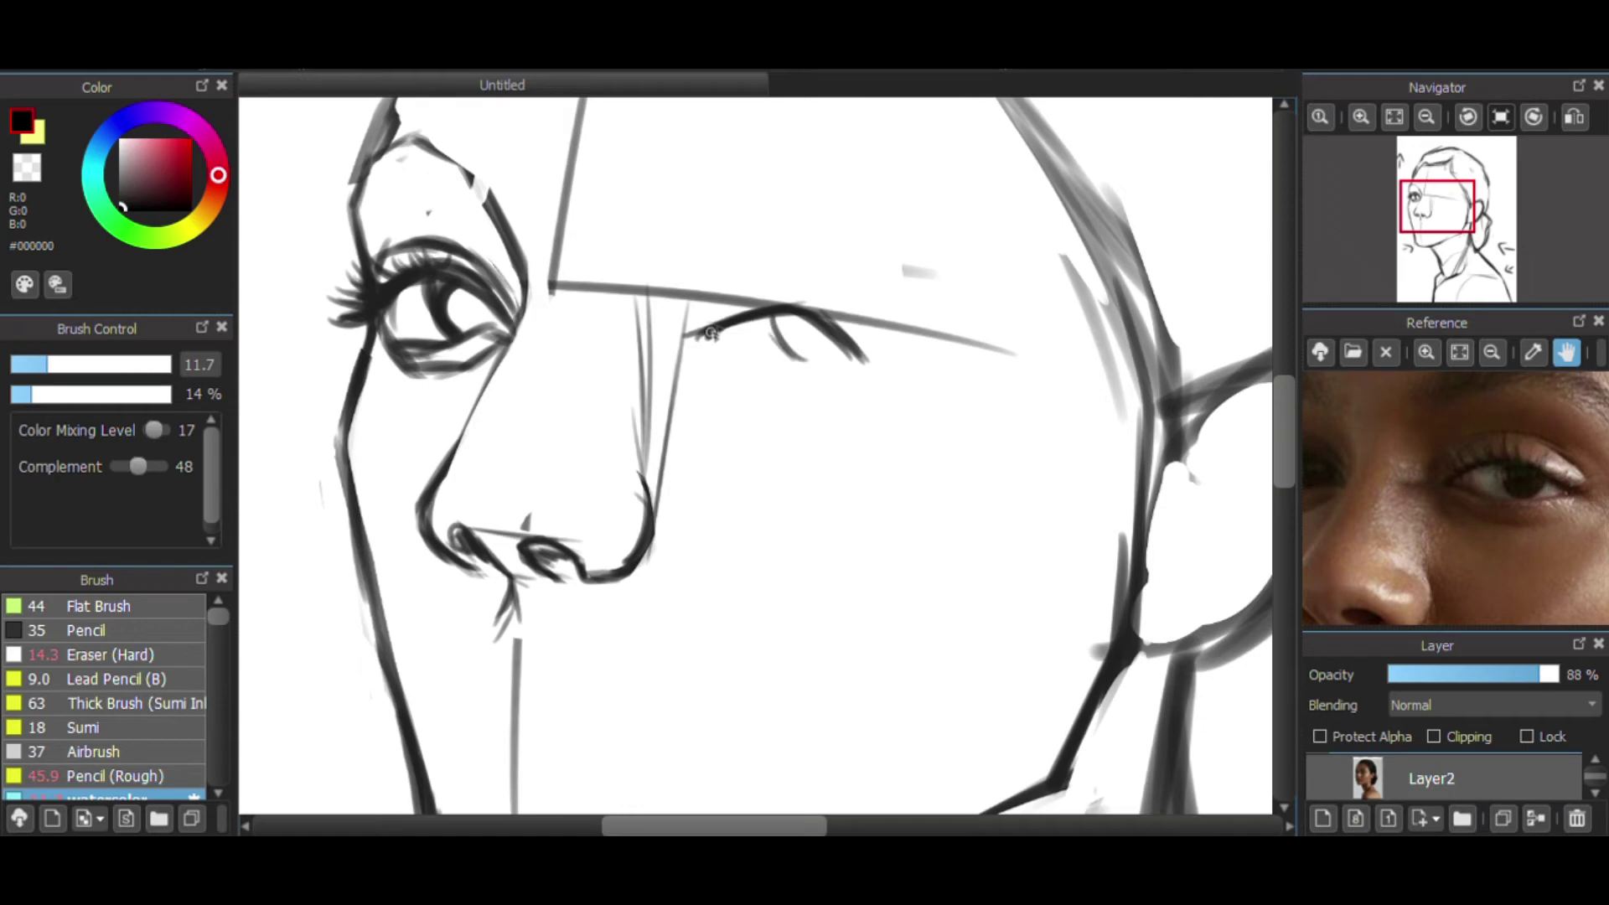
{"action": "left_click_drag", "start_coordinate": [708, 335], "coordinate": [770, 308]}
{"action": "left_click", "coordinate": [829, 343], "text": "alt"}
{"action": "key", "text": "x"}
{"action": "left_click_drag", "start_coordinate": [767, 302], "coordinate": [890, 358]}
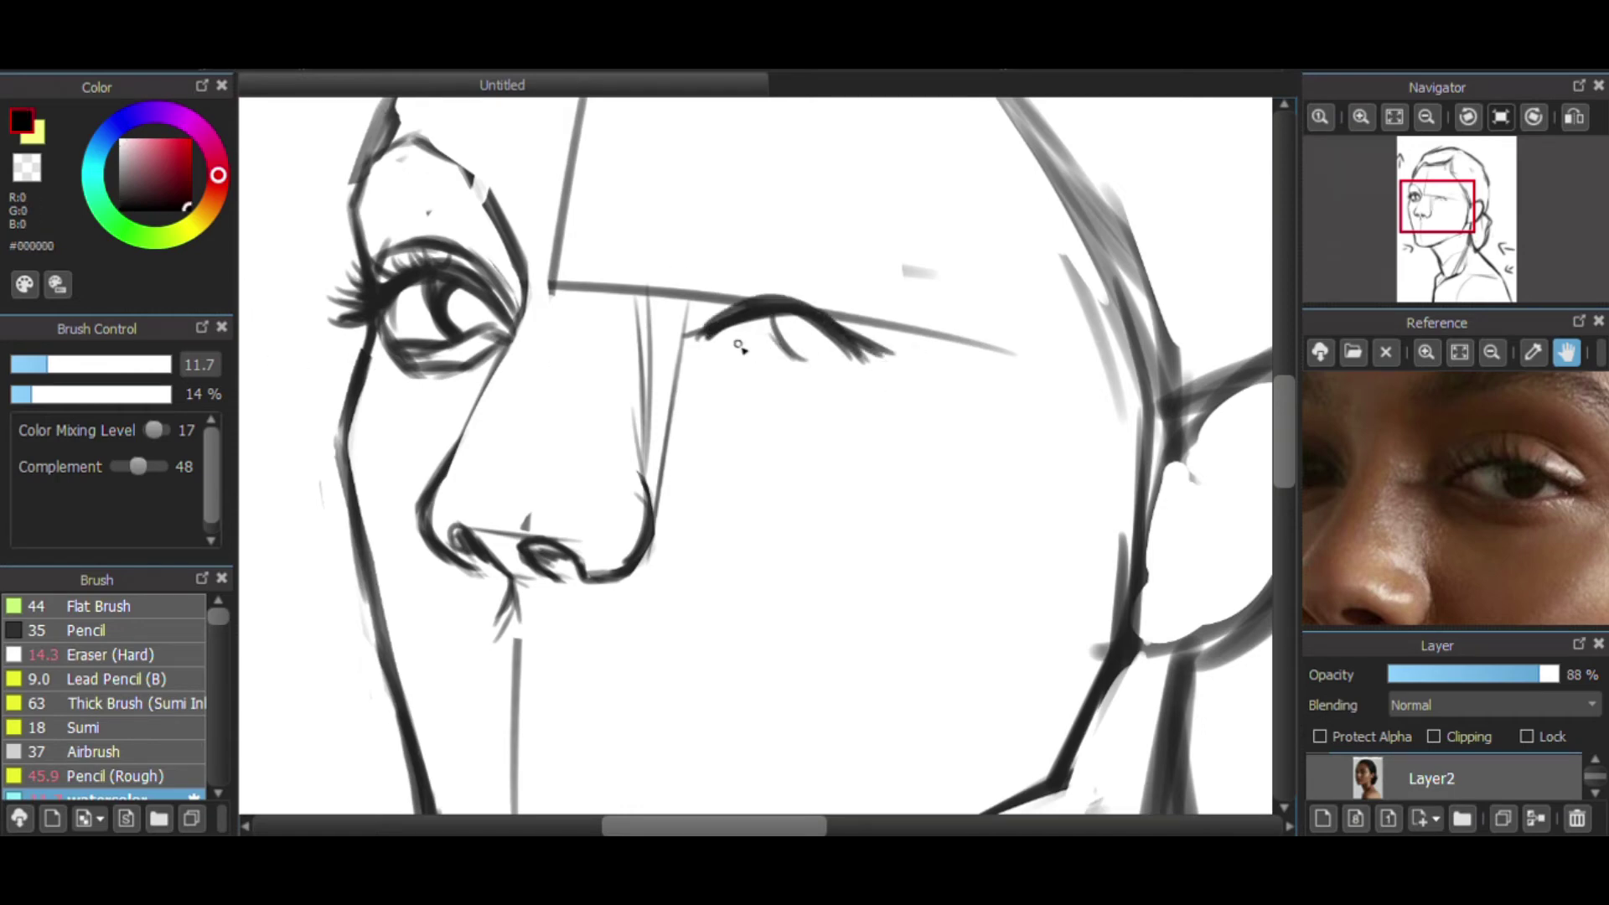
{"action": "left_click_drag", "start_coordinate": [718, 339], "coordinate": [887, 352]}
{"action": "left_click", "coordinate": [1325, 776]}
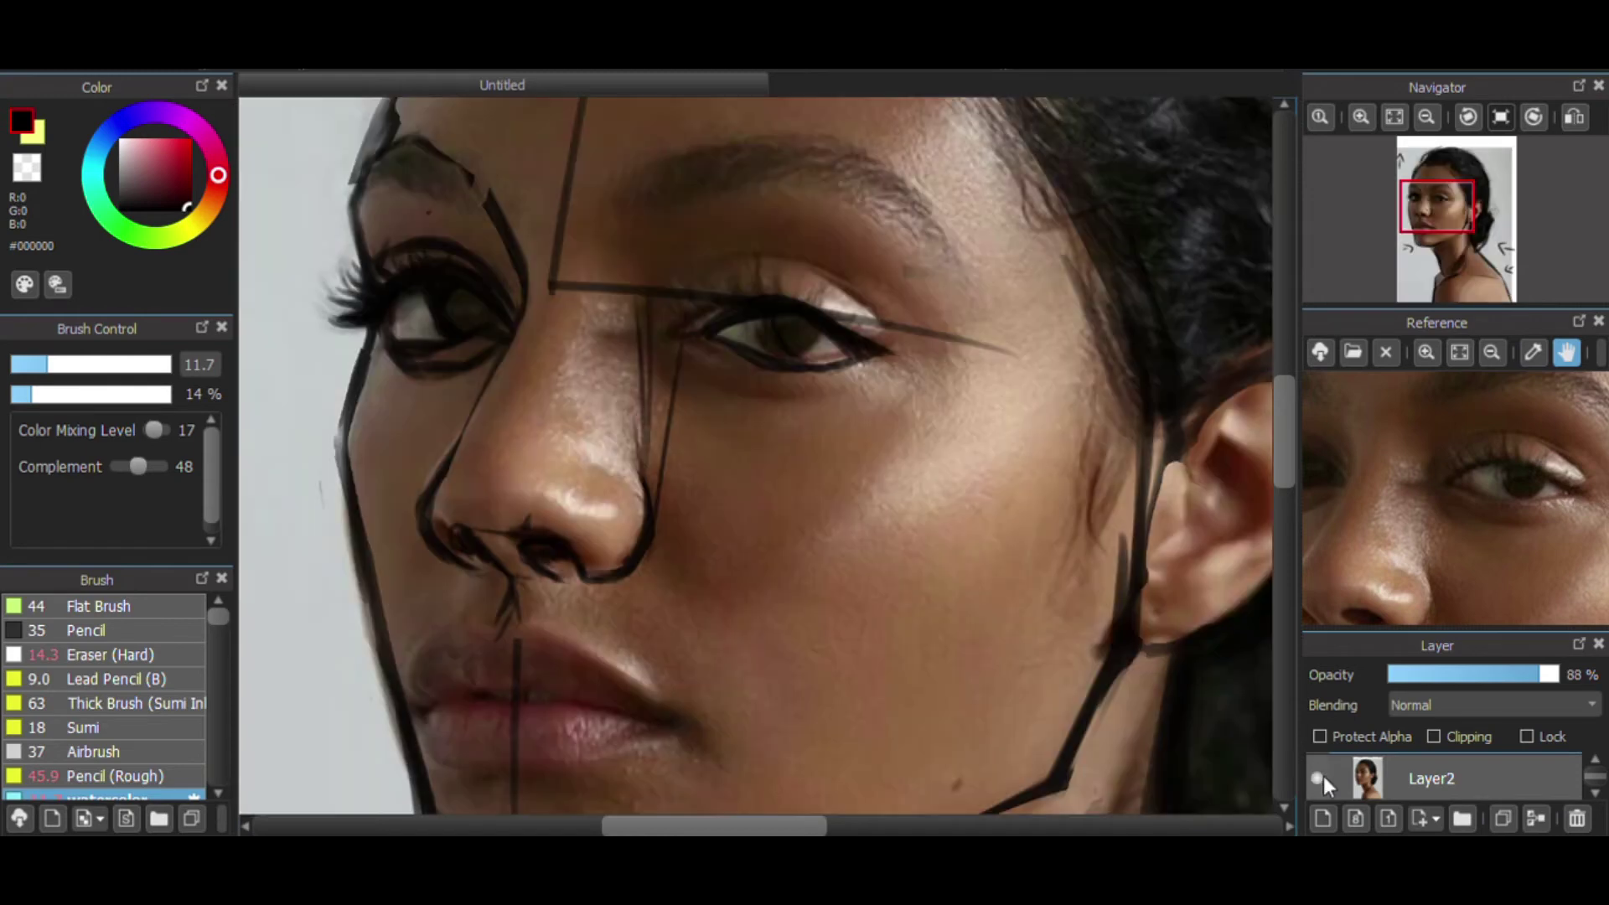
{"action": "left_click", "coordinate": [1325, 776]}
- Extend the near eye's inner corner, add the upper lid crease and under-eye fold, and draw the iris
{"action": "mouse_move", "coordinate": [676, 336]}
{"action": "left_mouse_down"}
{"action": "mouse_move", "coordinate": [735, 313]}
{"action": "mouse_move", "coordinate": [869, 345]}
{"action": "mouse_move", "coordinate": [697, 340]}
{"action": "mouse_move", "coordinate": [859, 370]}
{"action": "left_mouse_up"}
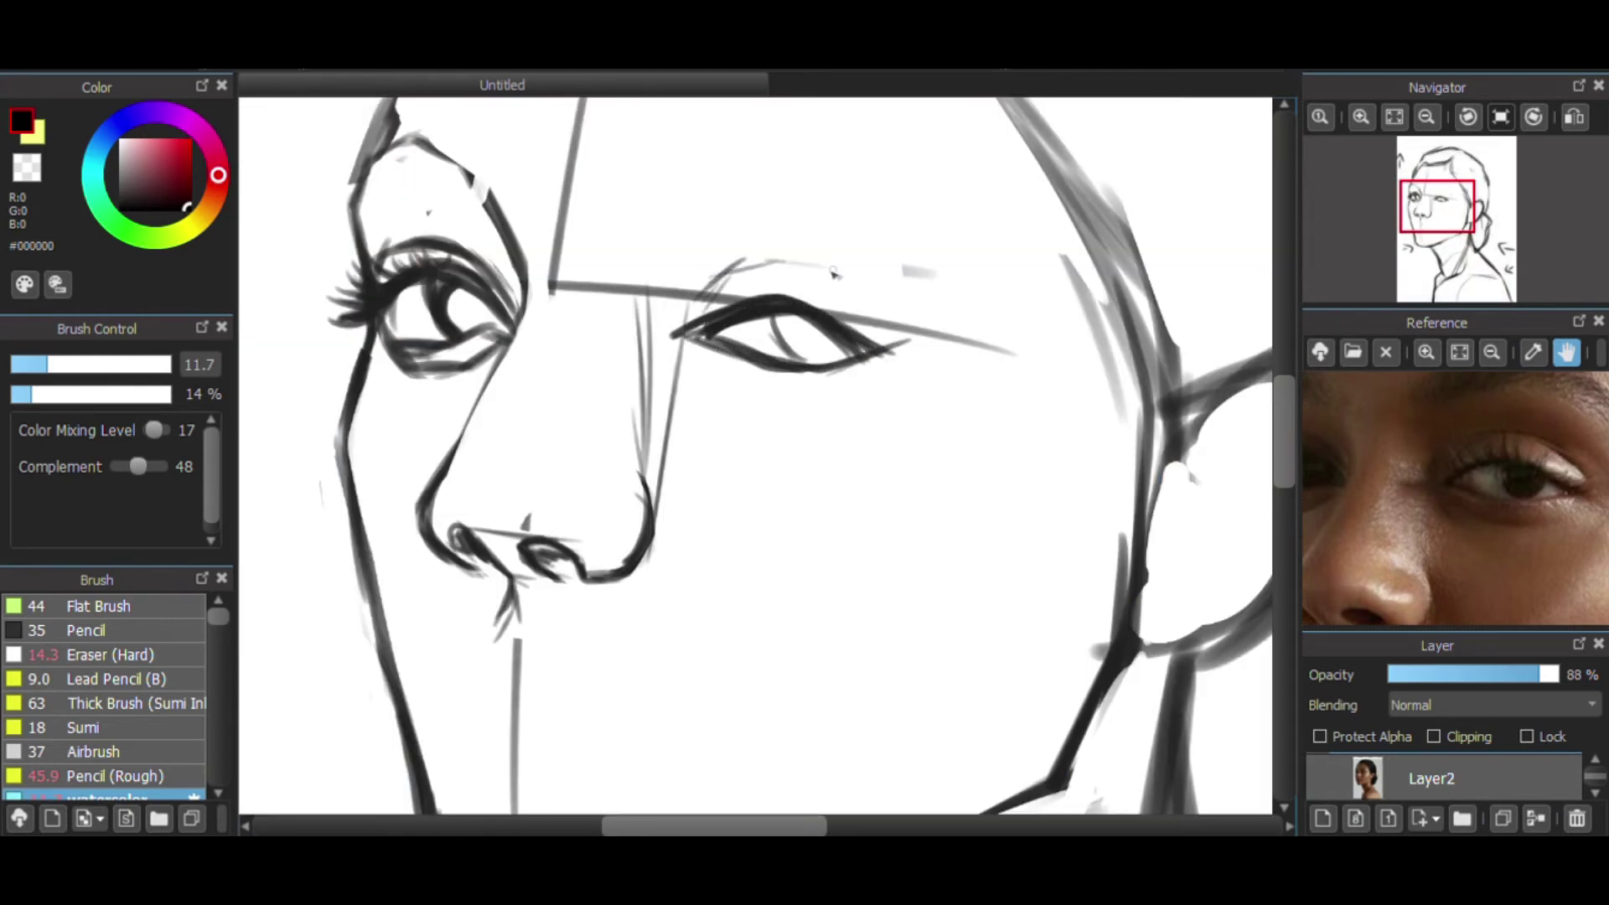
{"action": "left_click_drag", "start_coordinate": [778, 261], "coordinate": [861, 292]}
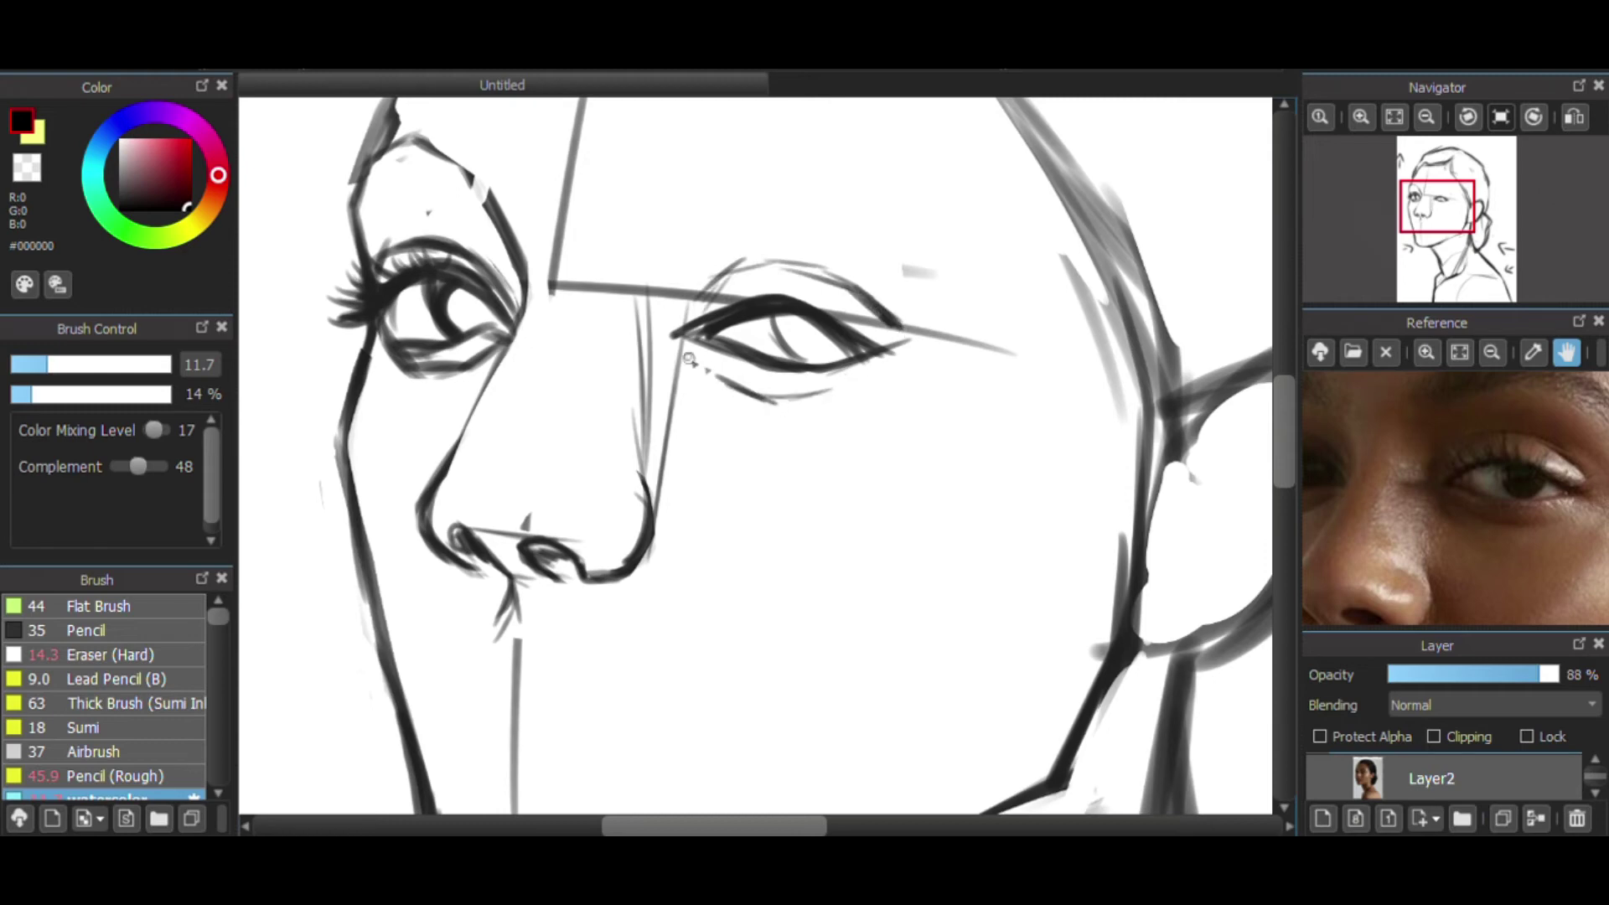
{"action": "left_click_drag", "start_coordinate": [691, 359], "coordinate": [815, 394]}
{"action": "mouse_move", "coordinate": [753, 322]}
{"action": "left_mouse_down"}
{"action": "mouse_move", "coordinate": [824, 328]}
{"action": "mouse_move", "coordinate": [764, 315]}
{"action": "mouse_move", "coordinate": [794, 367]}
{"action": "left_mouse_up"}
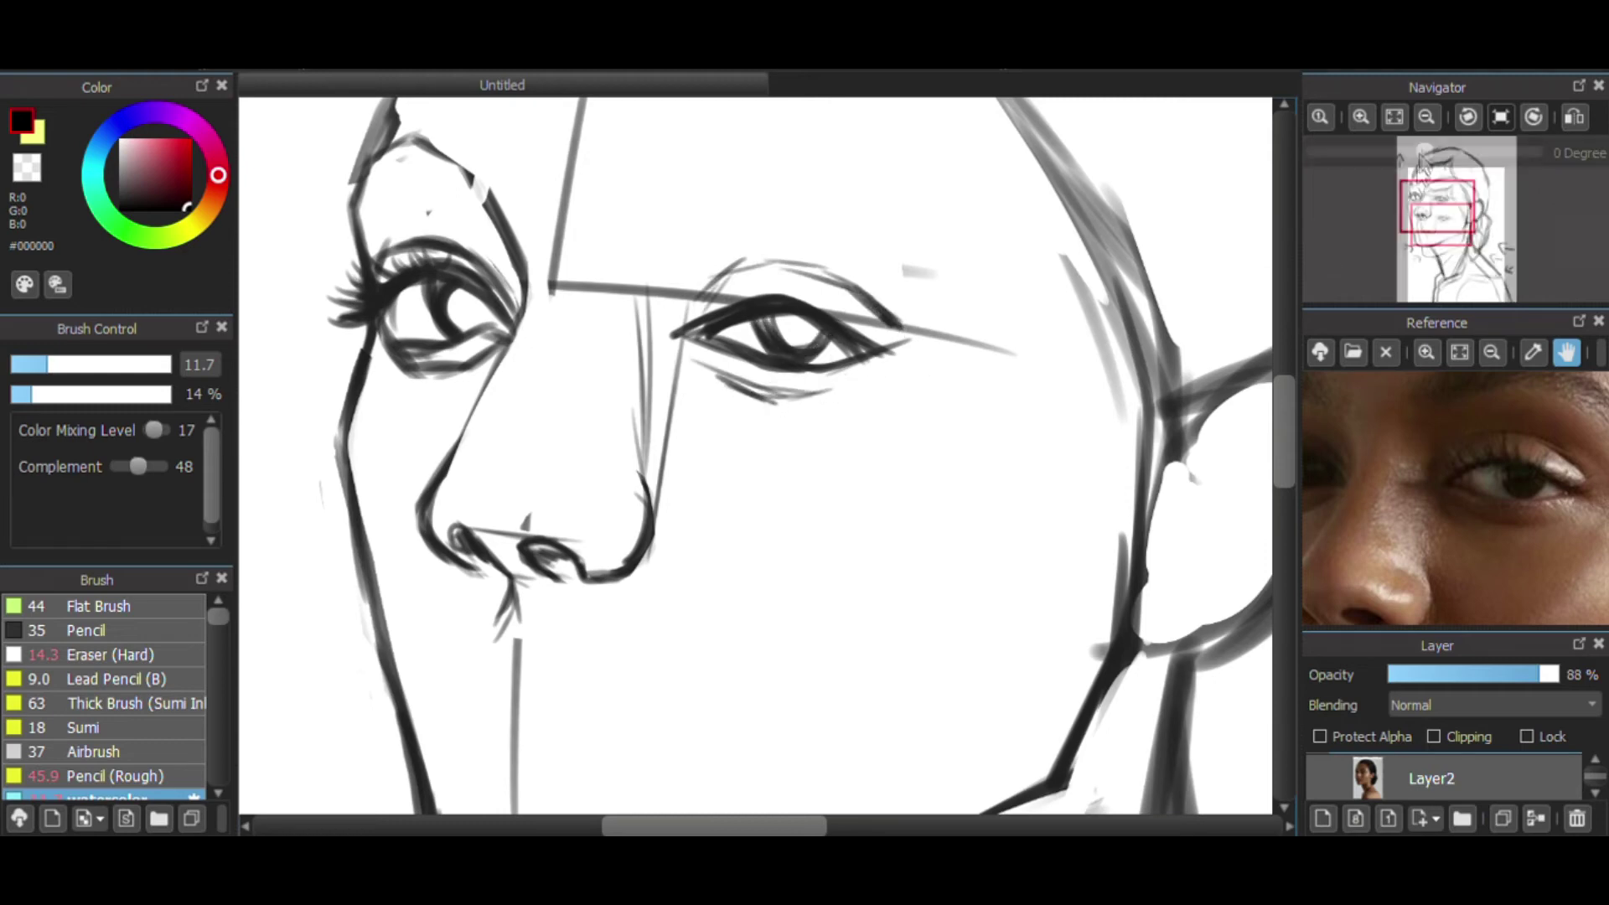
- Erase the upper iris and clean the inner lid edges of the near eye with the hard eraser at size 9.6
{"action": "scroll", "coordinate": [1422, 174], "scroll_direction": "down", "scroll_amount": 8}
{"action": "scroll", "coordinate": [1422, 173], "scroll_direction": "up", "scroll_amount": 10}
{"action": "left_click", "coordinate": [140, 656]}
{"action": "left_click", "coordinate": [40, 364]}
{"action": "mouse_move", "coordinate": [675, 271]}
{"action": "left_mouse_down"}
{"action": "mouse_move", "coordinate": [796, 252]}
{"action": "mouse_move", "coordinate": [851, 268]}
{"action": "left_mouse_up"}
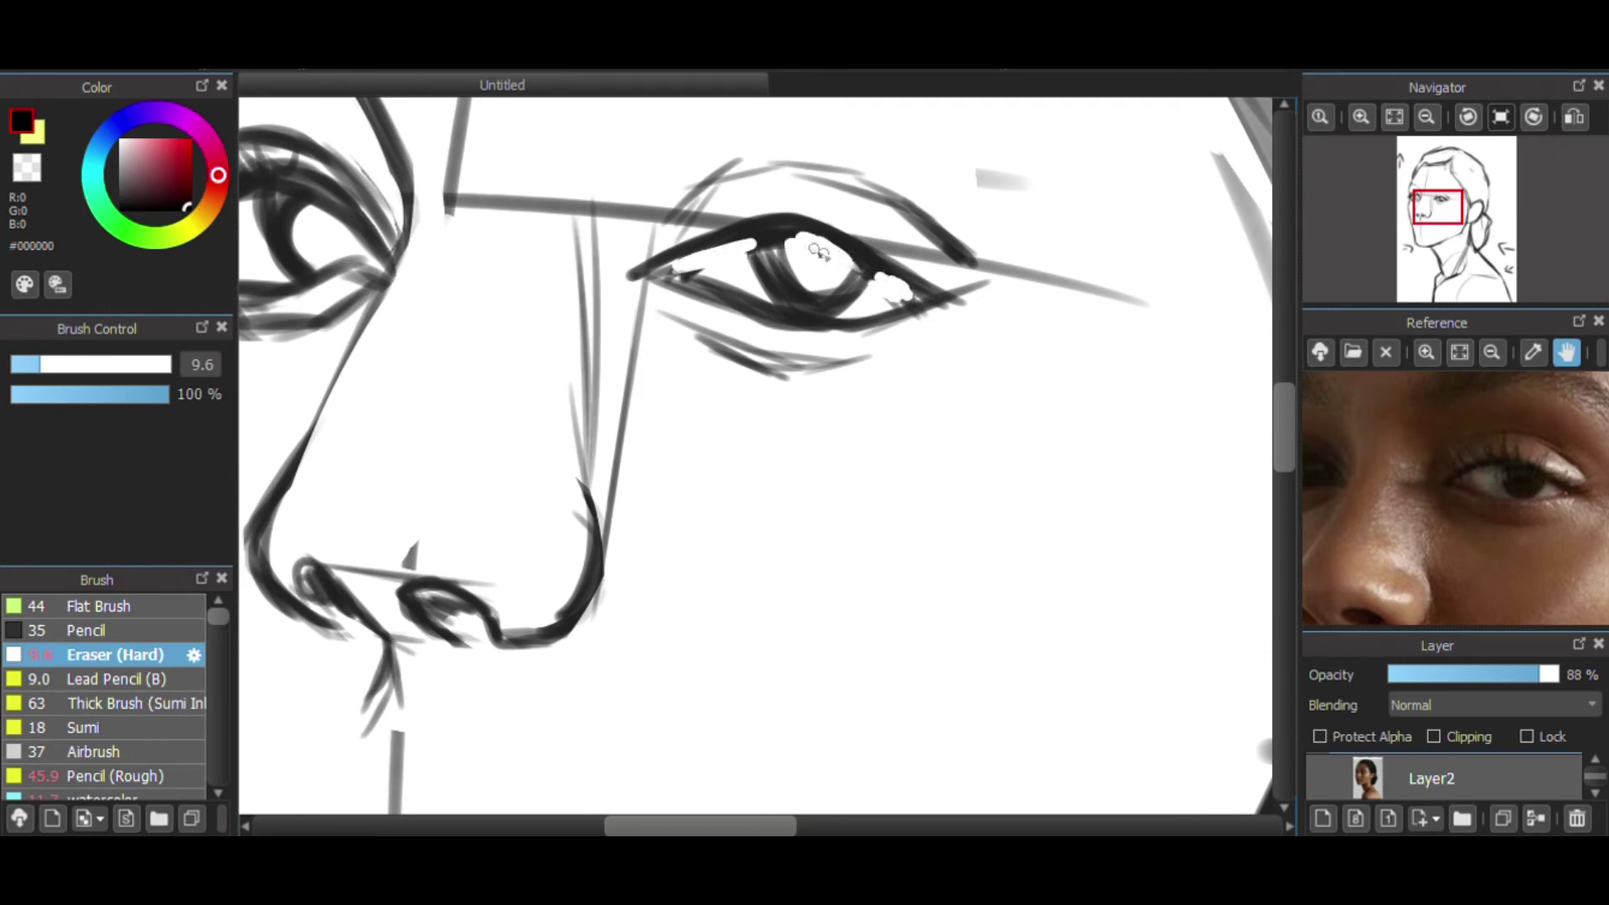
{"action": "mouse_move", "coordinate": [765, 302]}
{"action": "left_mouse_down"}
{"action": "mouse_move", "coordinate": [680, 276]}
{"action": "mouse_move", "coordinate": [792, 314]}
{"action": "left_mouse_up"}
{"action": "left_click_drag", "start_coordinate": [779, 250], "coordinate": [826, 297]}
{"action": "mouse_move", "coordinate": [783, 243]}
{"action": "left_mouse_down"}
{"action": "mouse_move", "coordinate": [723, 263]}
{"action": "mouse_move", "coordinate": [773, 237]}
{"action": "left_mouse_up"}
{"action": "left_click_drag", "start_coordinate": [829, 257], "coordinate": [869, 276]}
{"action": "left_click_drag", "start_coordinate": [763, 227], "coordinate": [837, 256]}
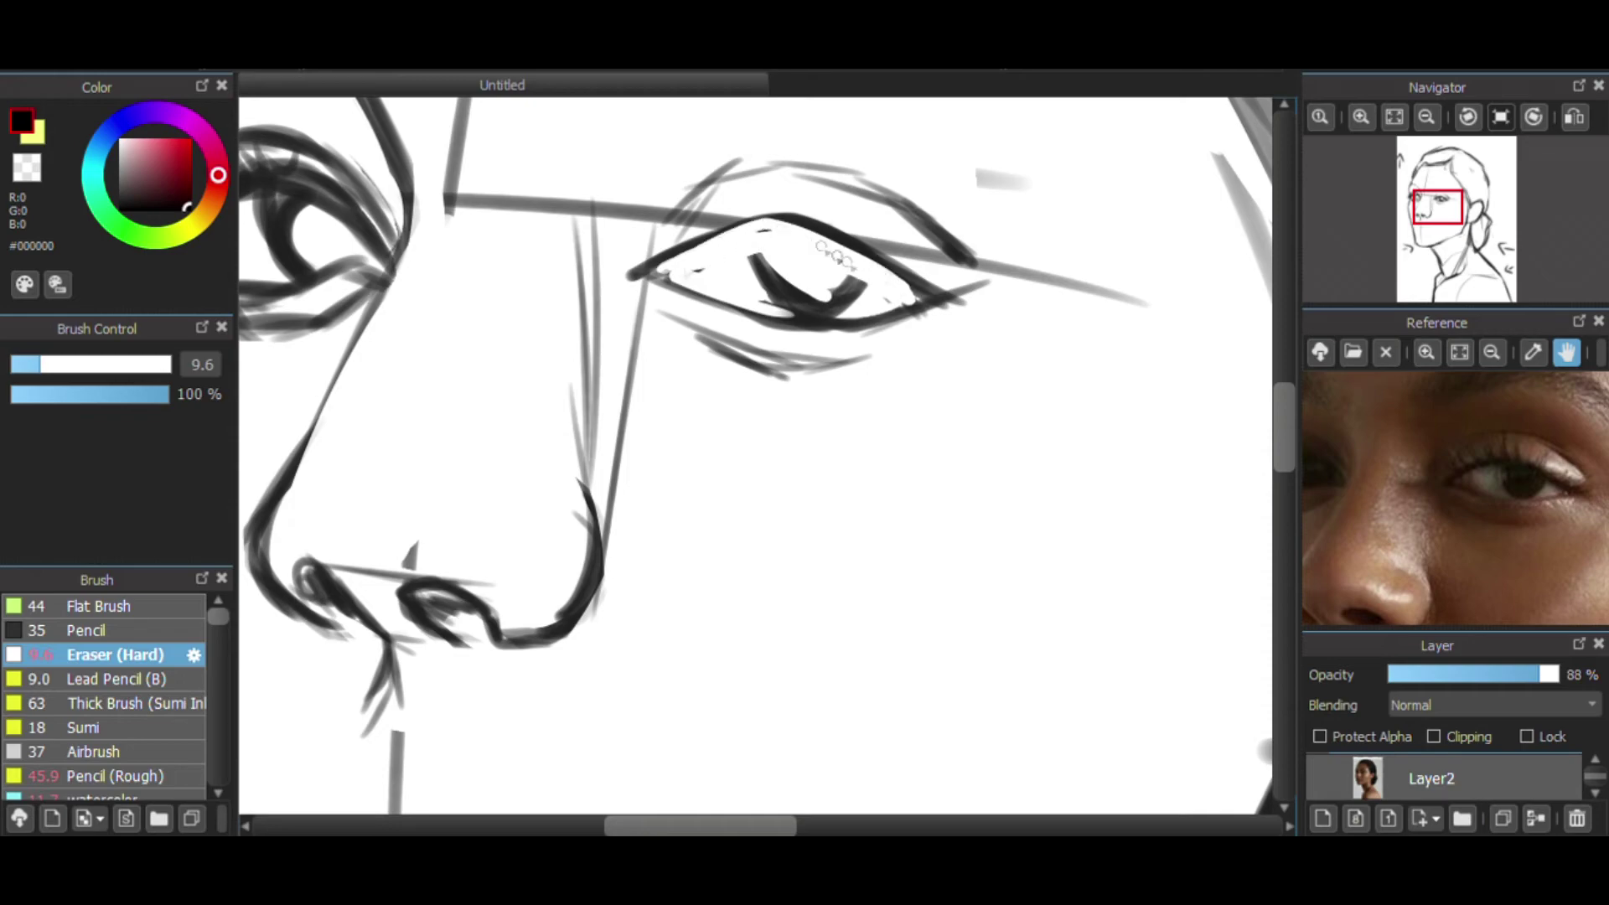
- Compare the near eye with the Layer2 photo, redraw its lid corners and round iris, and add upper-lid lashes
{"action": "left_click", "coordinate": [1428, 117]}
{"action": "left_click", "coordinate": [1427, 118]}
{"action": "left_click", "coordinate": [1317, 776]}
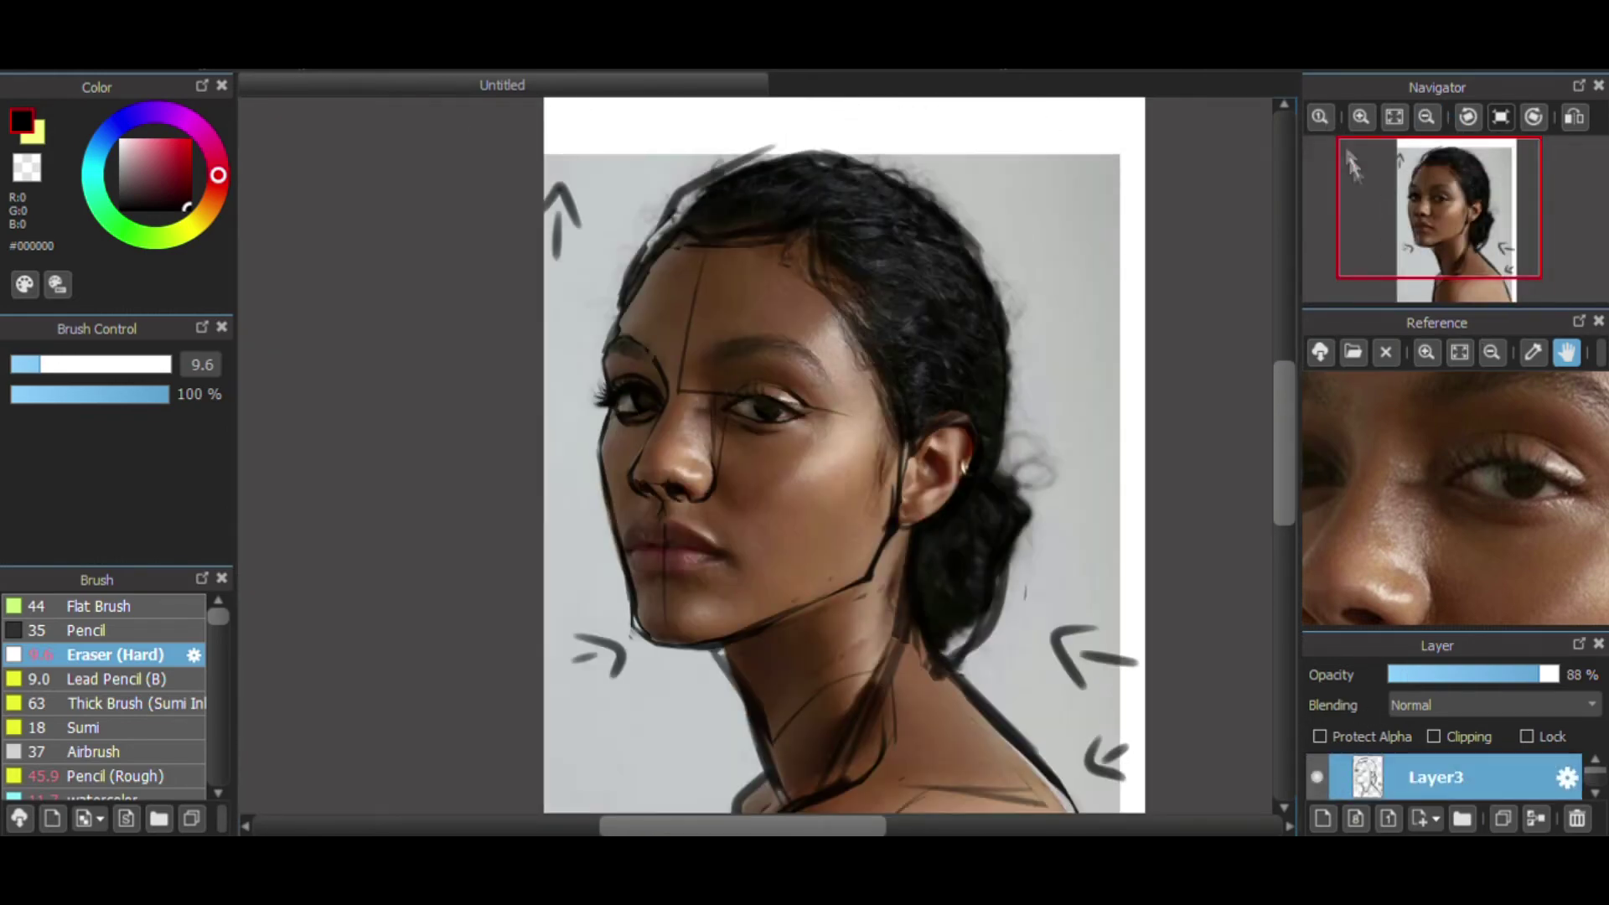
{"action": "left_click", "coordinate": [1360, 117]}
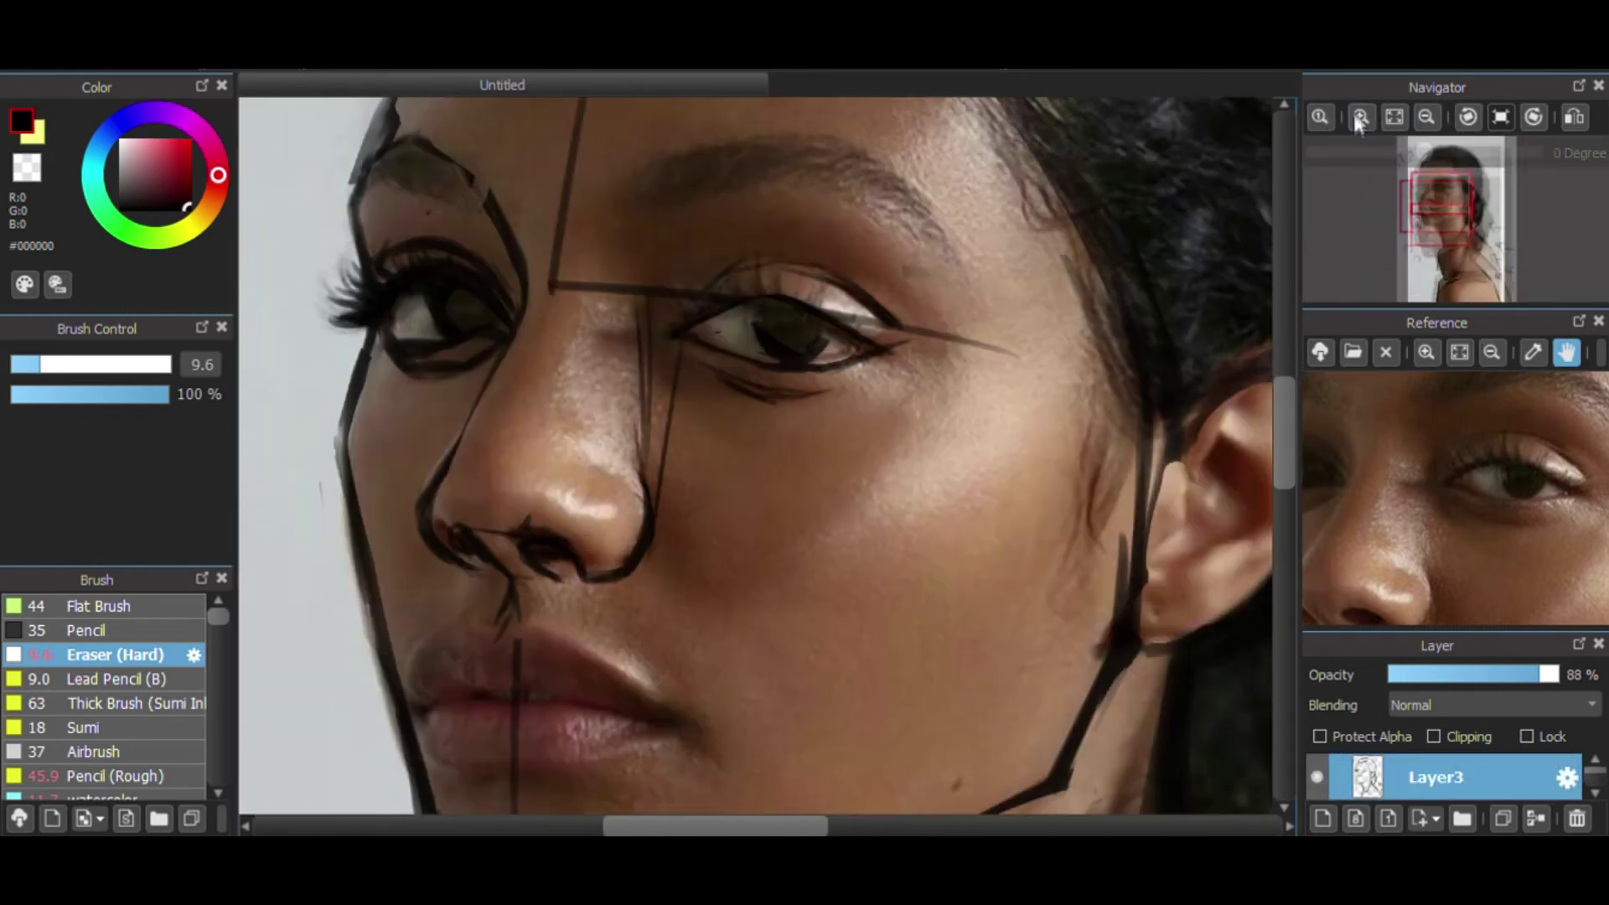
{"action": "left_click", "coordinate": [1591, 783]}
{"action": "left_click", "coordinate": [1317, 777]}
{"action": "left_click", "coordinate": [103, 794]}
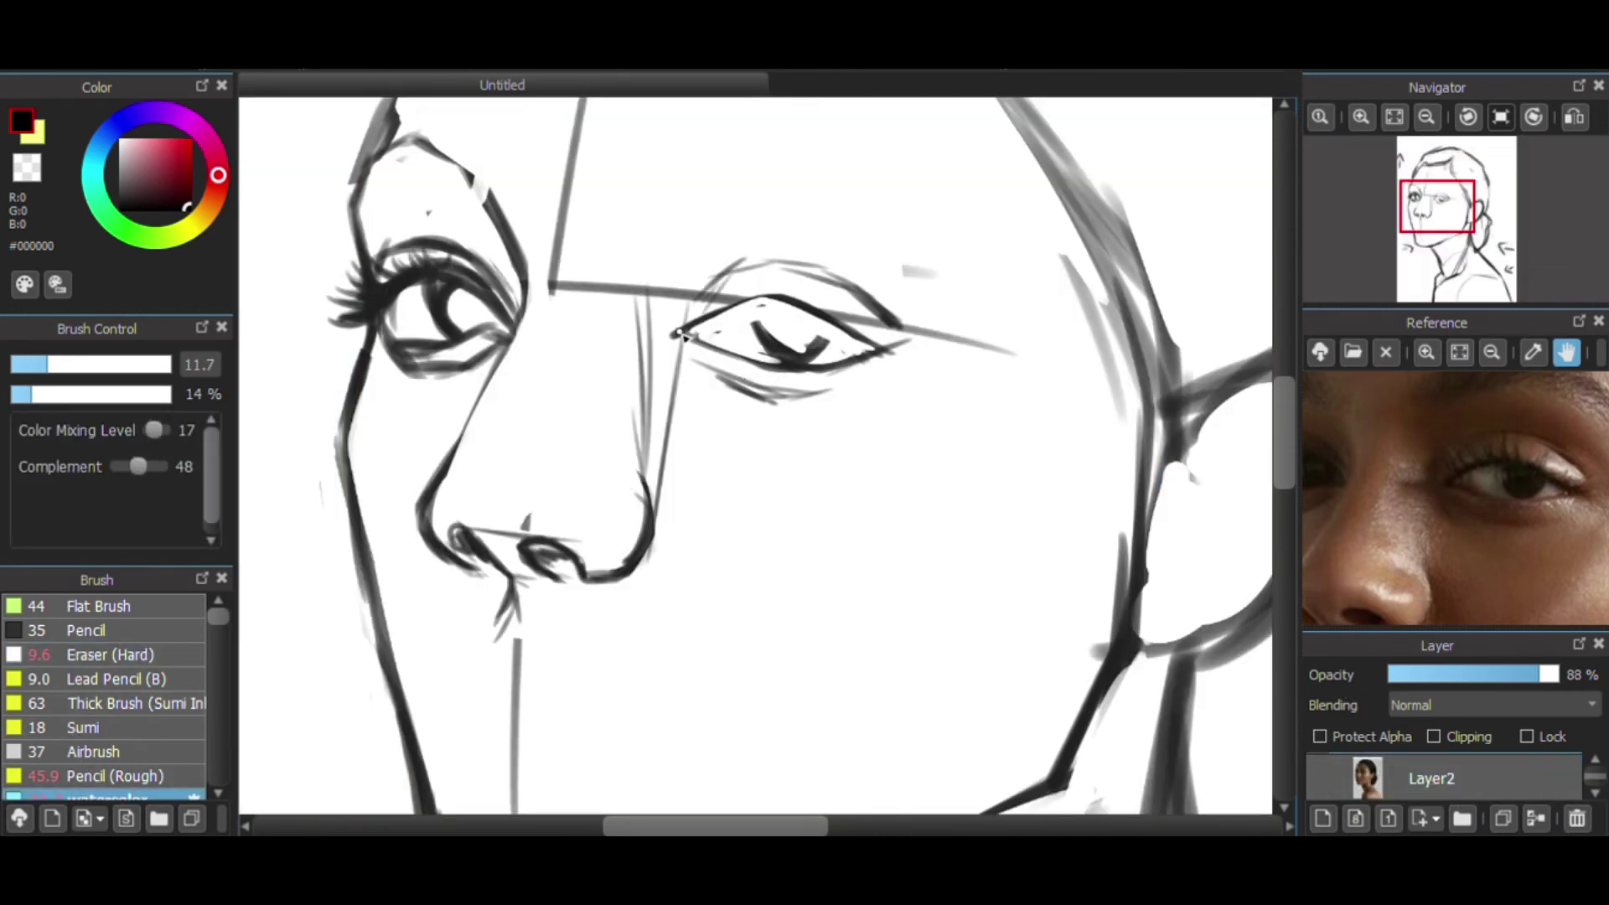
{"action": "left_click_drag", "start_coordinate": [681, 333], "coordinate": [709, 325]}
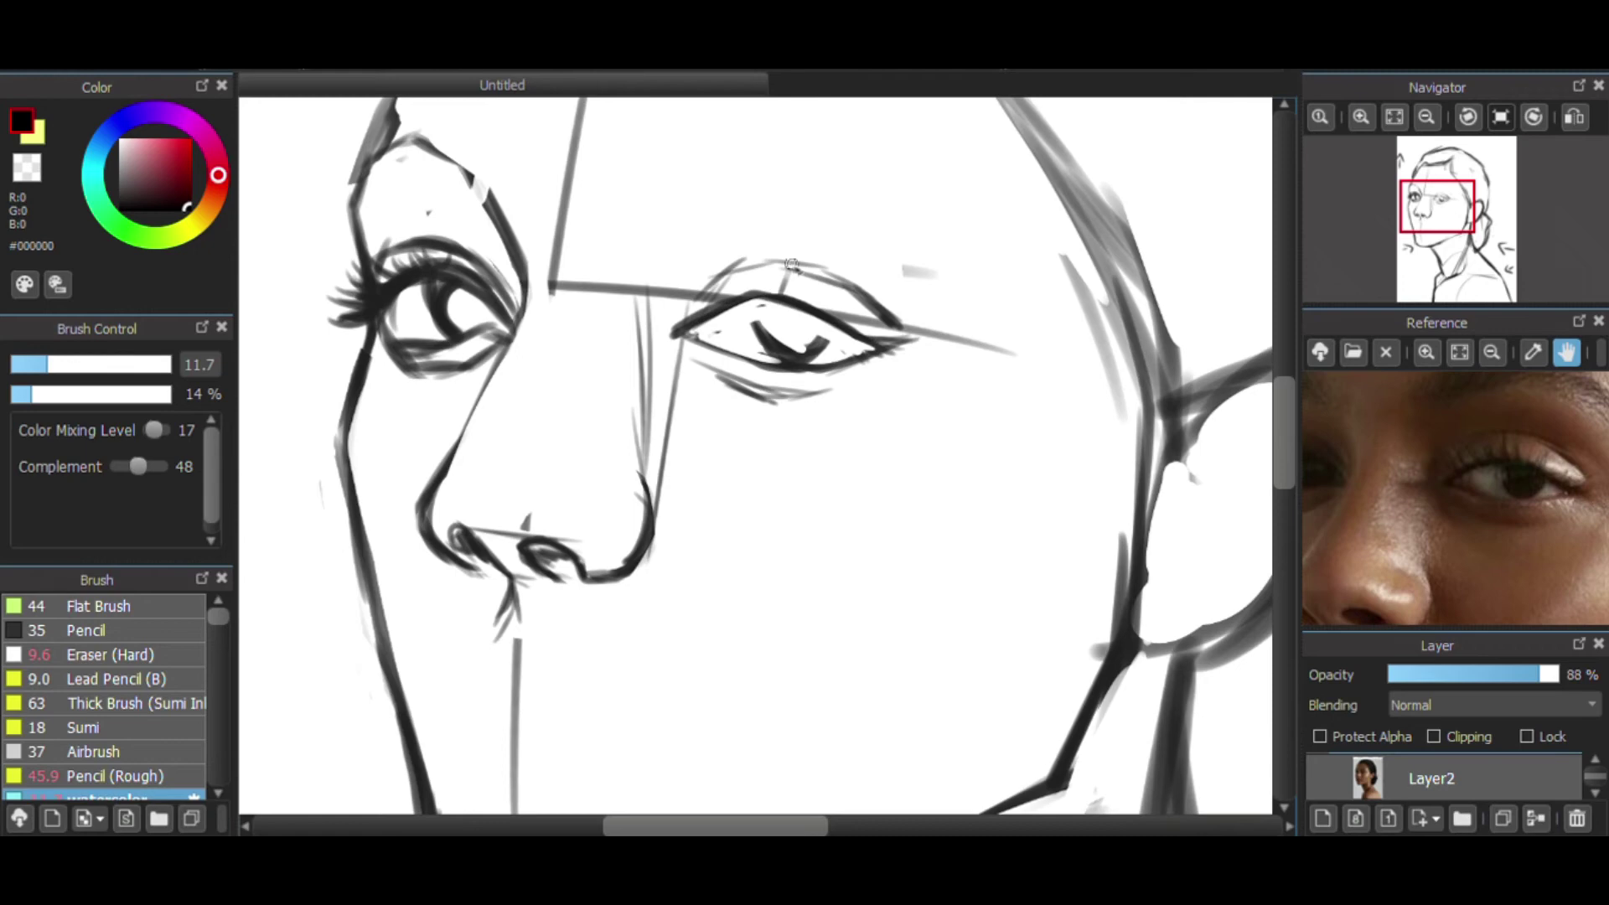
{"action": "left_click_drag", "start_coordinate": [759, 302], "coordinate": [828, 323]}
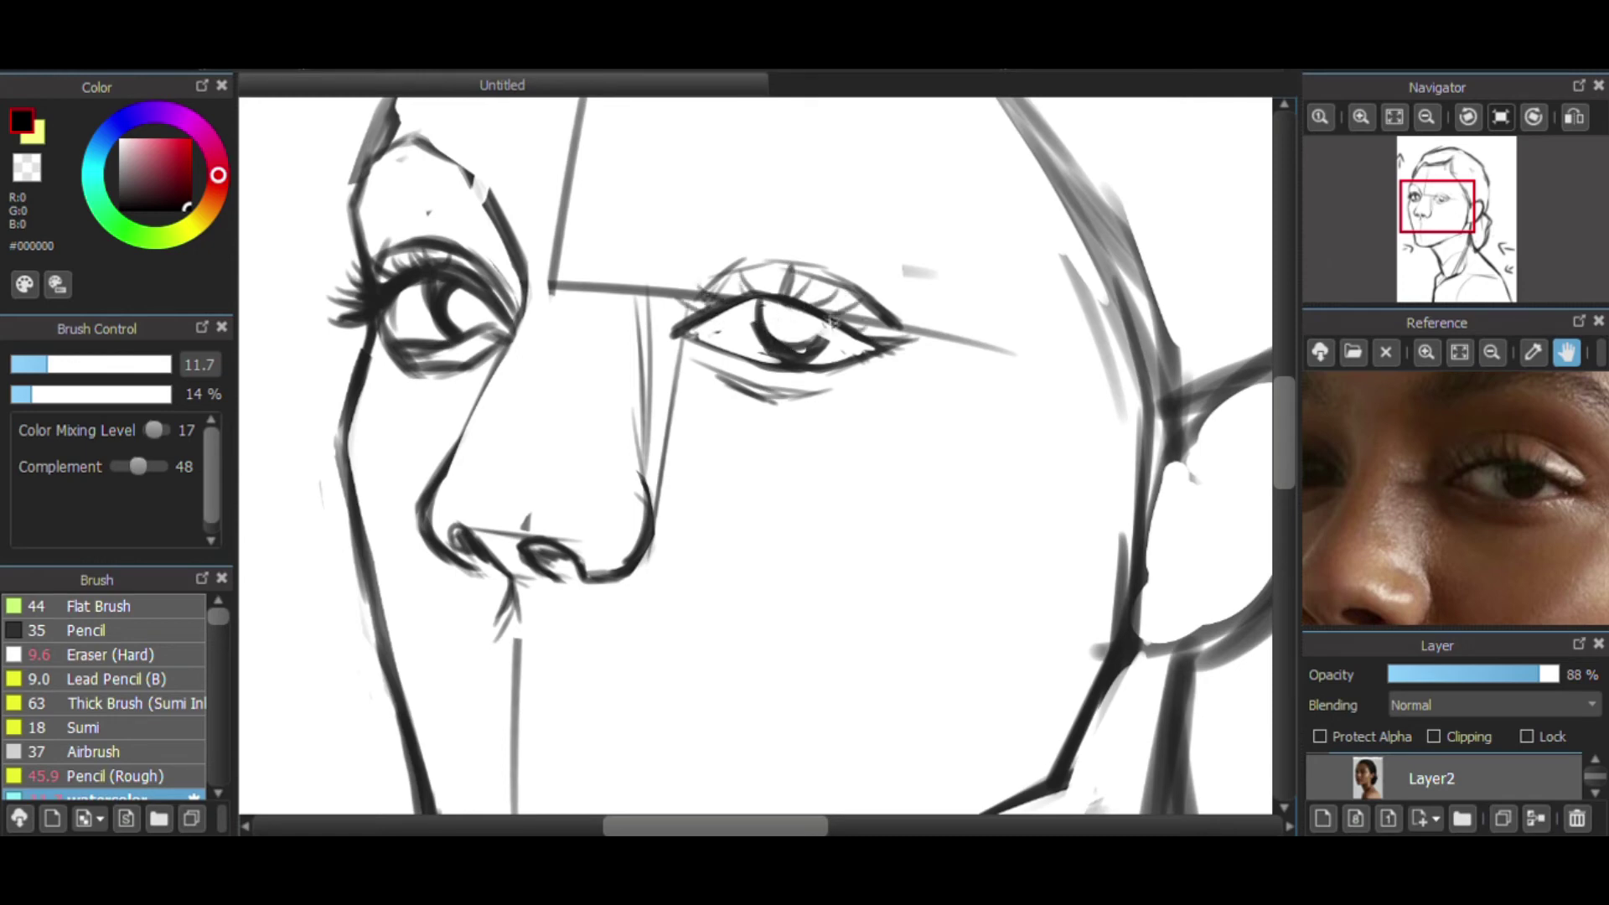
{"action": "mouse_move", "coordinate": [766, 262]}
{"action": "left_mouse_down"}
{"action": "mouse_move", "coordinate": [869, 275]}
{"action": "mouse_move", "coordinate": [903, 331]}
{"action": "left_mouse_up"}
- Show the far eyebrow in the reference photo, and sketch the far brow's upper and lower edges
{"action": "left_click_drag", "start_coordinate": [1282, 467], "coordinate": [1282, 449]}
{"action": "mouse_move", "coordinate": [1451, 467]}
{"action": "left_mouse_down"}
{"action": "mouse_move", "coordinate": [1374, 527]}
{"action": "mouse_move", "coordinate": [1590, 536]}
{"action": "left_mouse_up"}
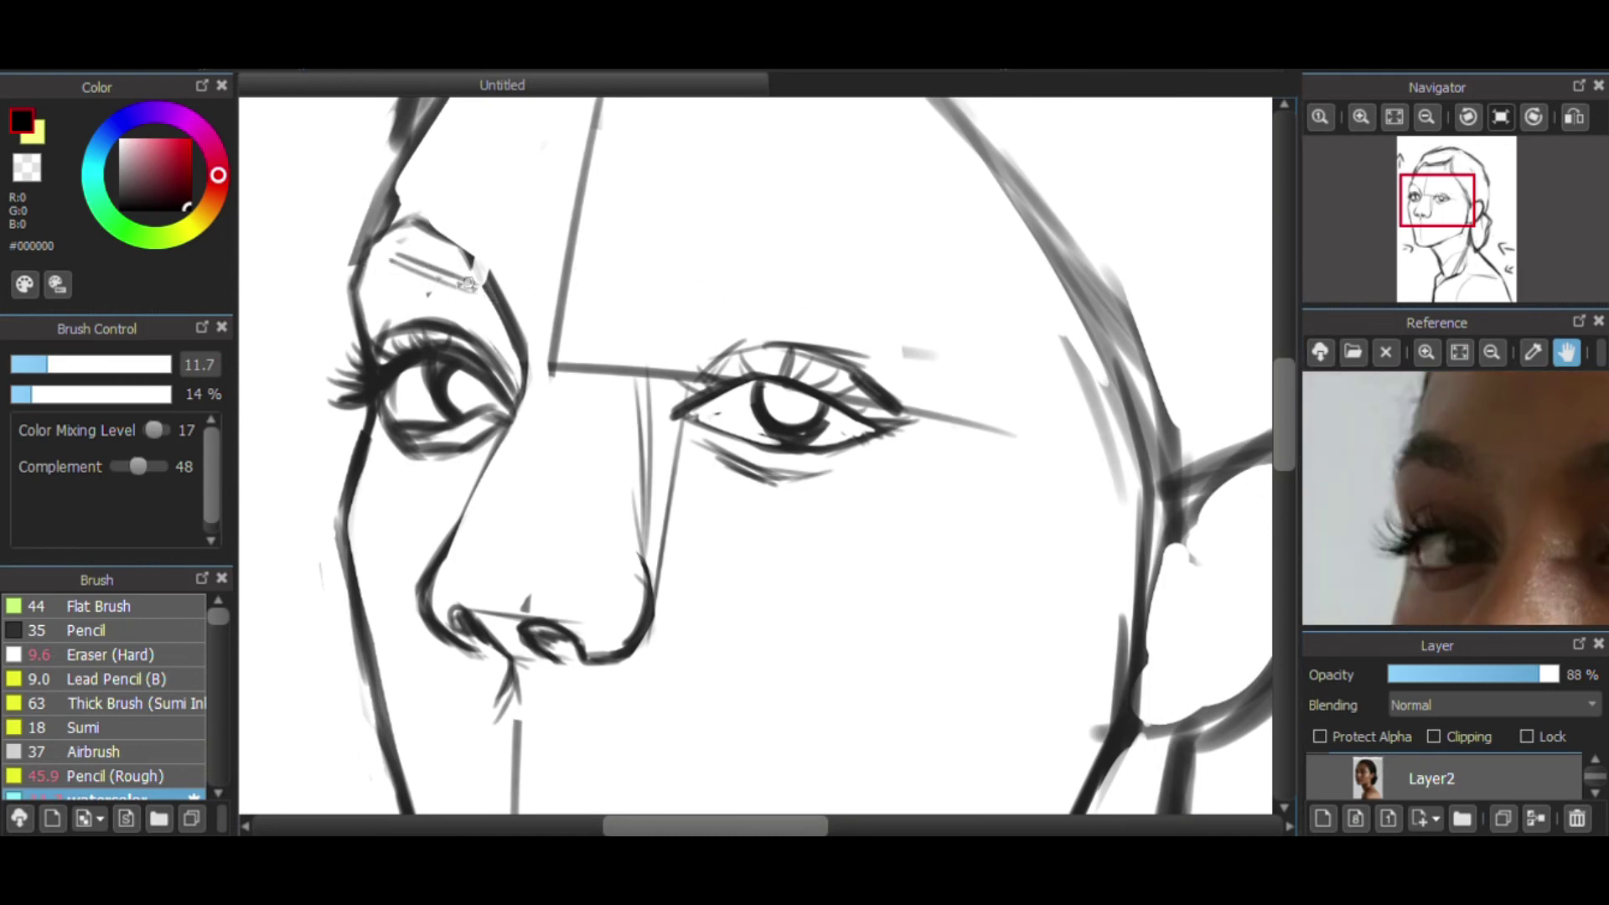
{"action": "left_click_drag", "start_coordinate": [411, 218], "coordinate": [491, 254]}
- Sketch the inner start of the near eyebrow with light strokes, checking its position against the Layer2 photo
{"action": "left_click_drag", "start_coordinate": [1467, 487], "coordinate": [1337, 468]}
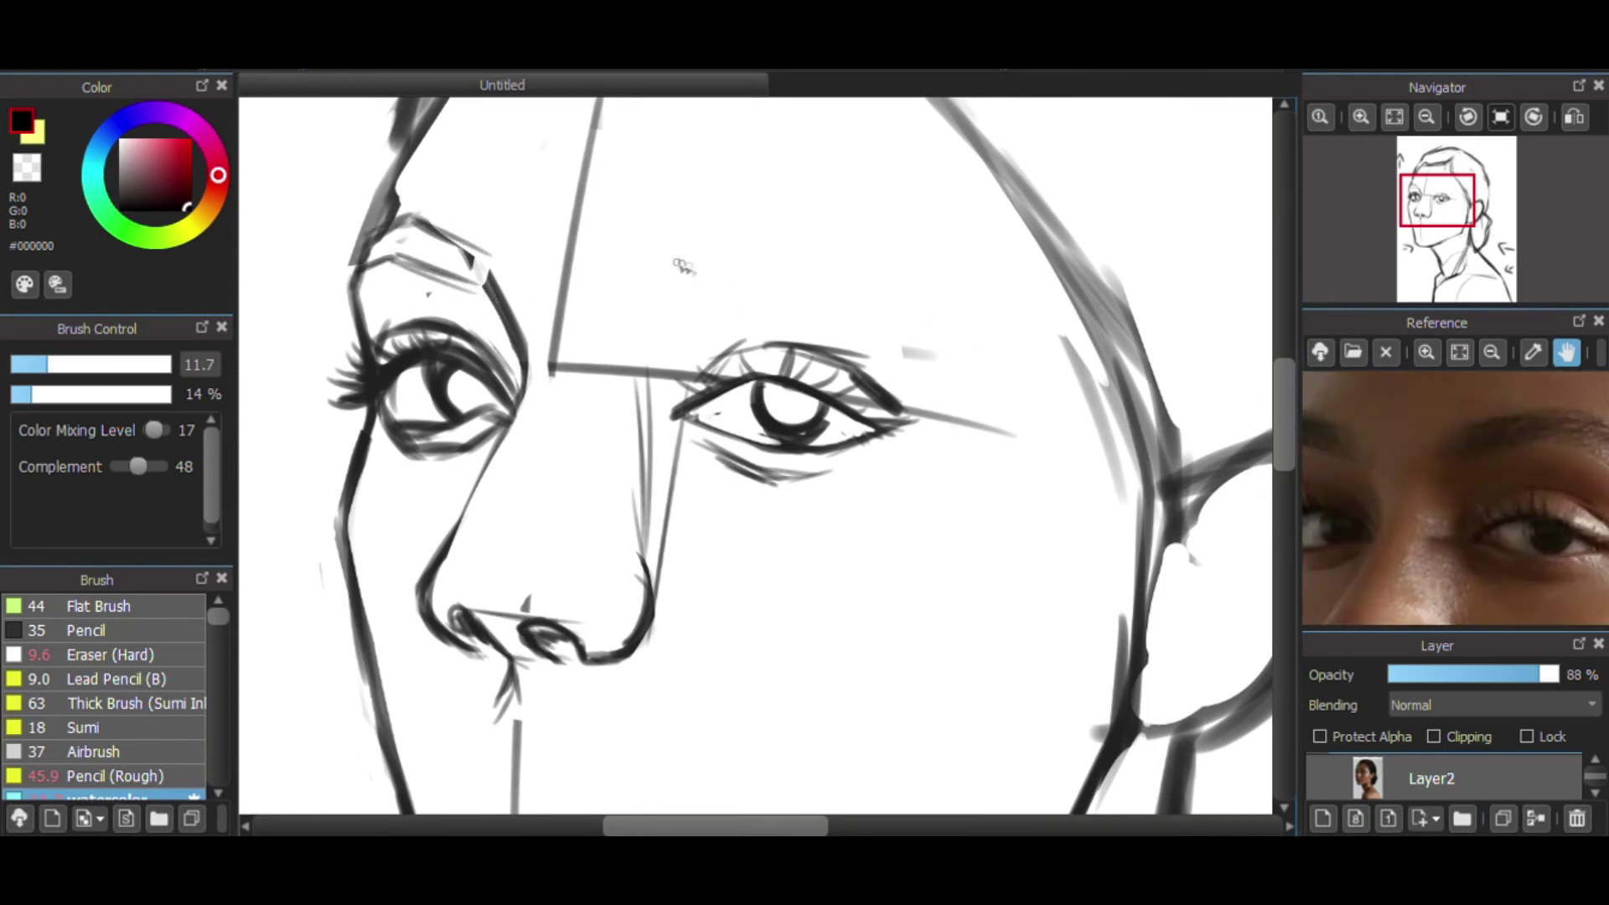
{"action": "left_click_drag", "start_coordinate": [652, 261], "coordinate": [783, 238]}
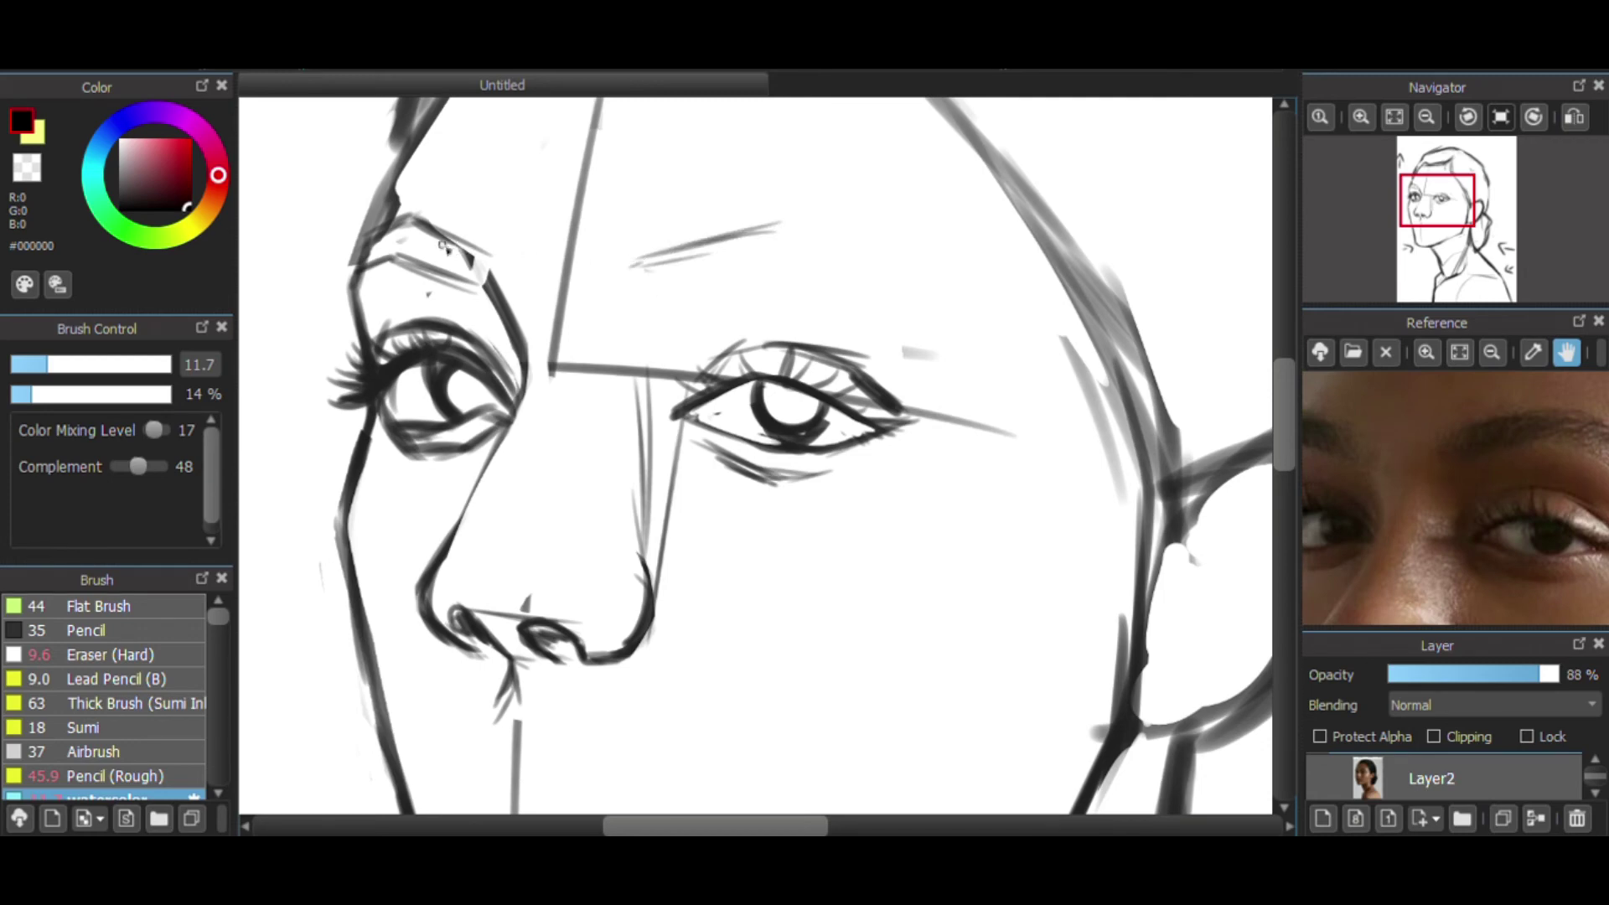
{"action": "left_click_drag", "start_coordinate": [584, 259], "coordinate": [658, 252]}
{"action": "left_click_drag", "start_coordinate": [598, 307], "coordinate": [721, 294]}
{"action": "left_click", "coordinate": [1322, 779]}
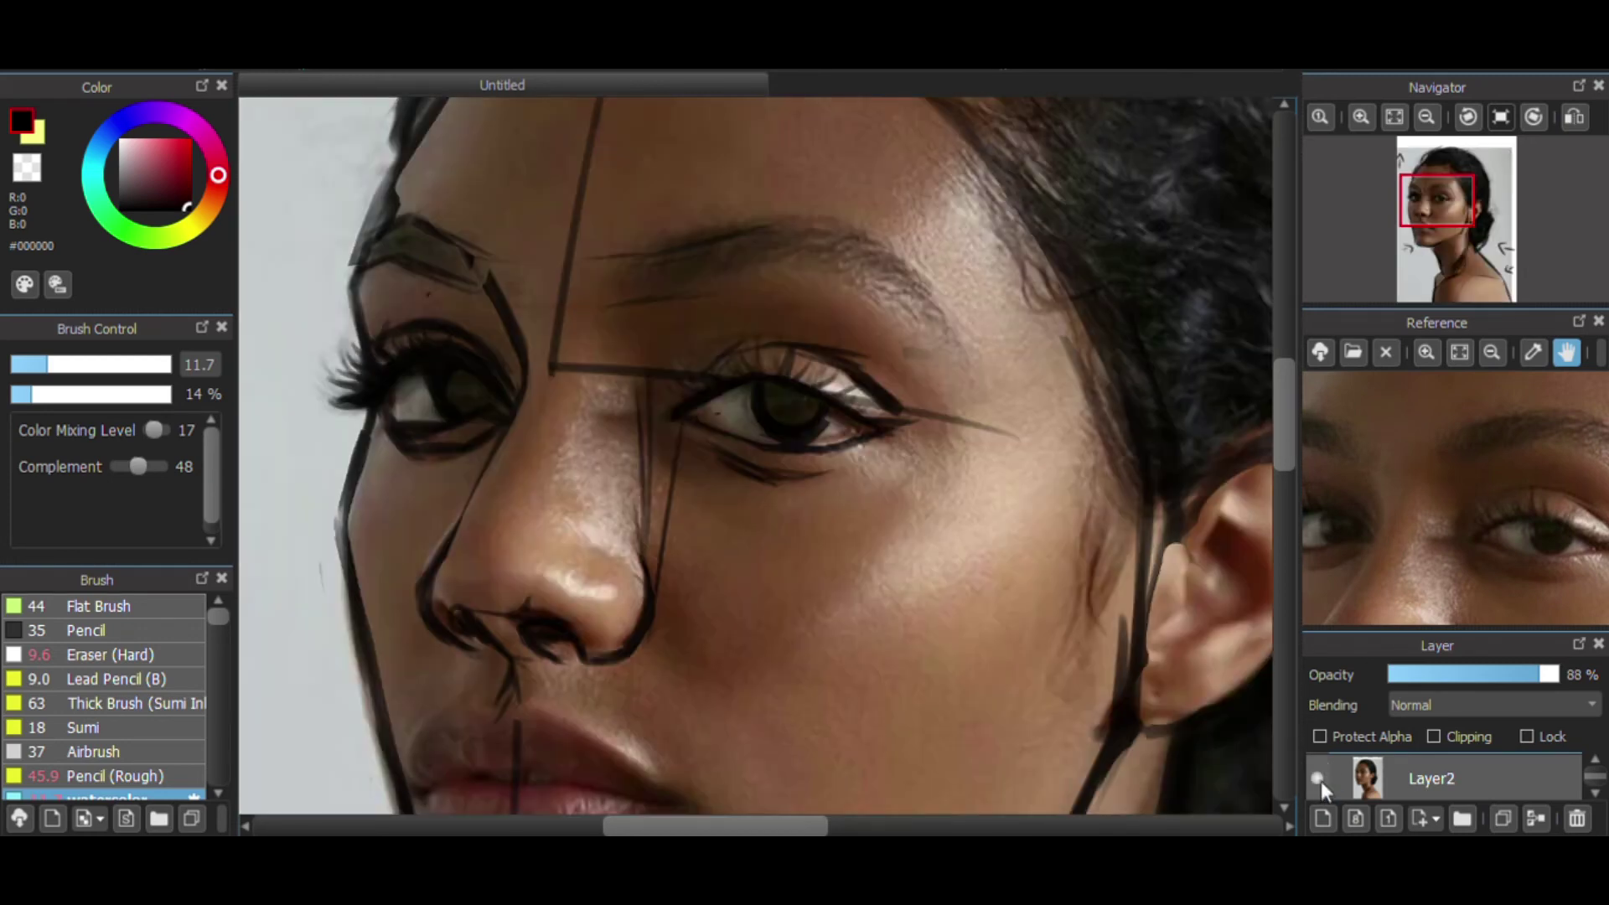
{"action": "left_click", "coordinate": [1321, 779]}
- Extend the near eyebrow's upper and lower edges outward over the arch to the tapered tail
{"action": "left_click_drag", "start_coordinate": [641, 251], "coordinate": [777, 223]}
{"action": "left_click_drag", "start_coordinate": [652, 301], "coordinate": [813, 256]}
{"action": "left_click_drag", "start_coordinate": [696, 289], "coordinate": [855, 247]}
{"action": "mouse_move", "coordinate": [746, 222]}
{"action": "left_mouse_down"}
{"action": "mouse_move", "coordinate": [884, 218]}
{"action": "mouse_move", "coordinate": [900, 242]}
{"action": "left_mouse_up"}
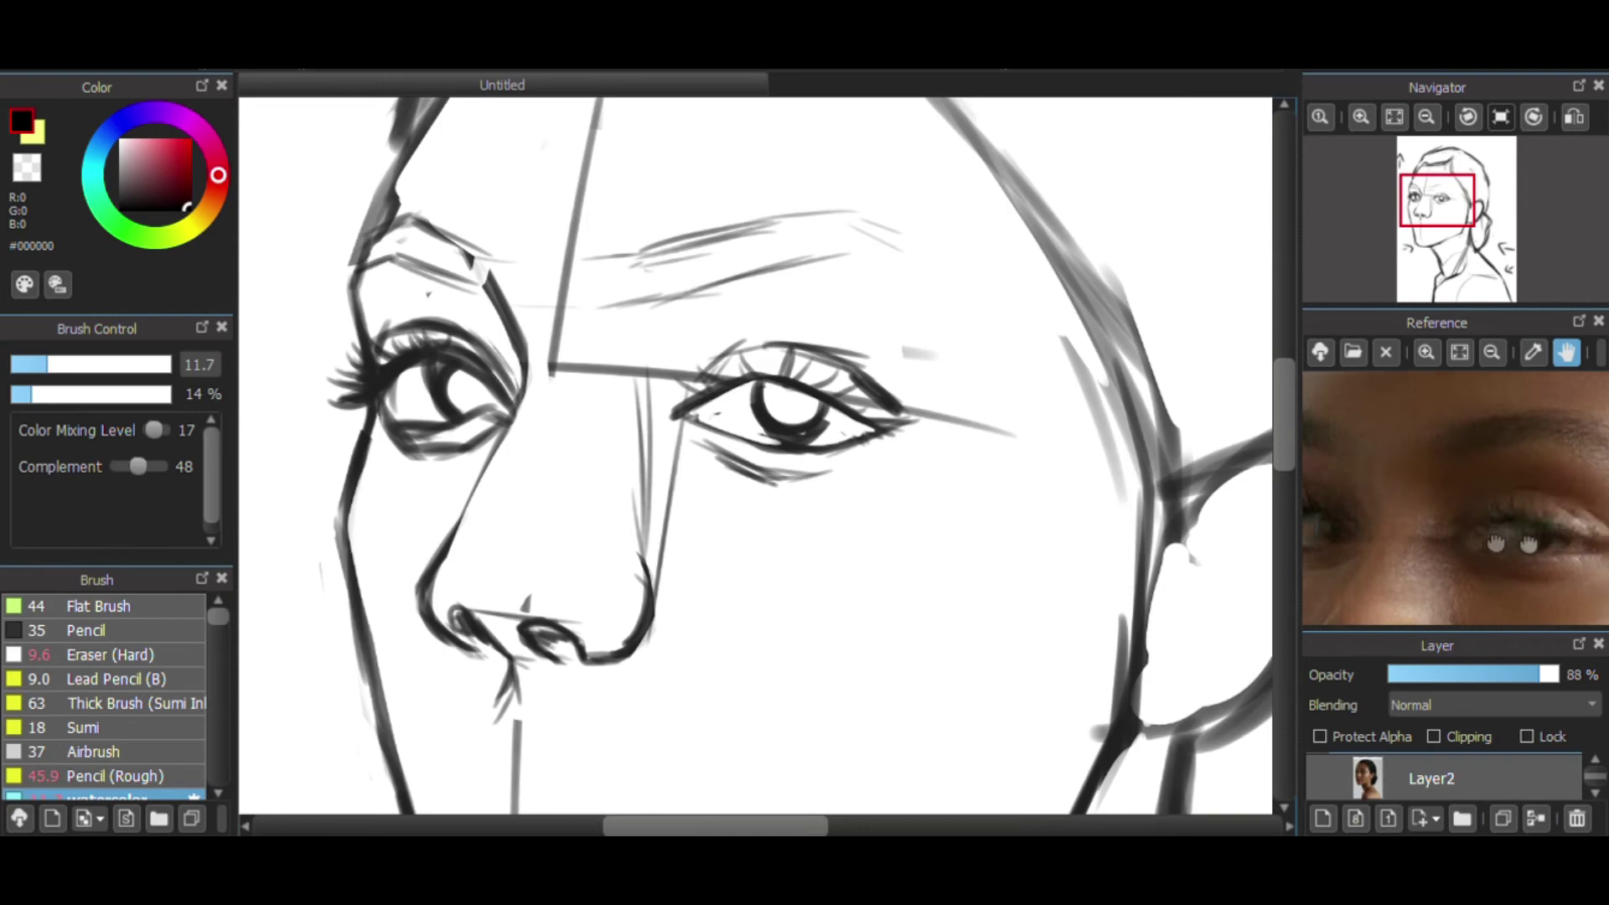
{"action": "mouse_move", "coordinate": [784, 277]}
{"action": "left_mouse_down"}
{"action": "mouse_move", "coordinate": [826, 270]}
{"action": "mouse_move", "coordinate": [914, 318]}
{"action": "left_mouse_up"}
{"action": "left_click_drag", "start_coordinate": [847, 270], "coordinate": [946, 318]}
{"action": "left_click_drag", "start_coordinate": [855, 265], "coordinate": [942, 308]}
{"action": "left_click_drag", "start_coordinate": [861, 221], "coordinate": [952, 307]}
- Compare the brows and the full portrait with the Layer2 photo, and return to a close view of the near eye
{"action": "left_click", "coordinate": [1324, 776]}
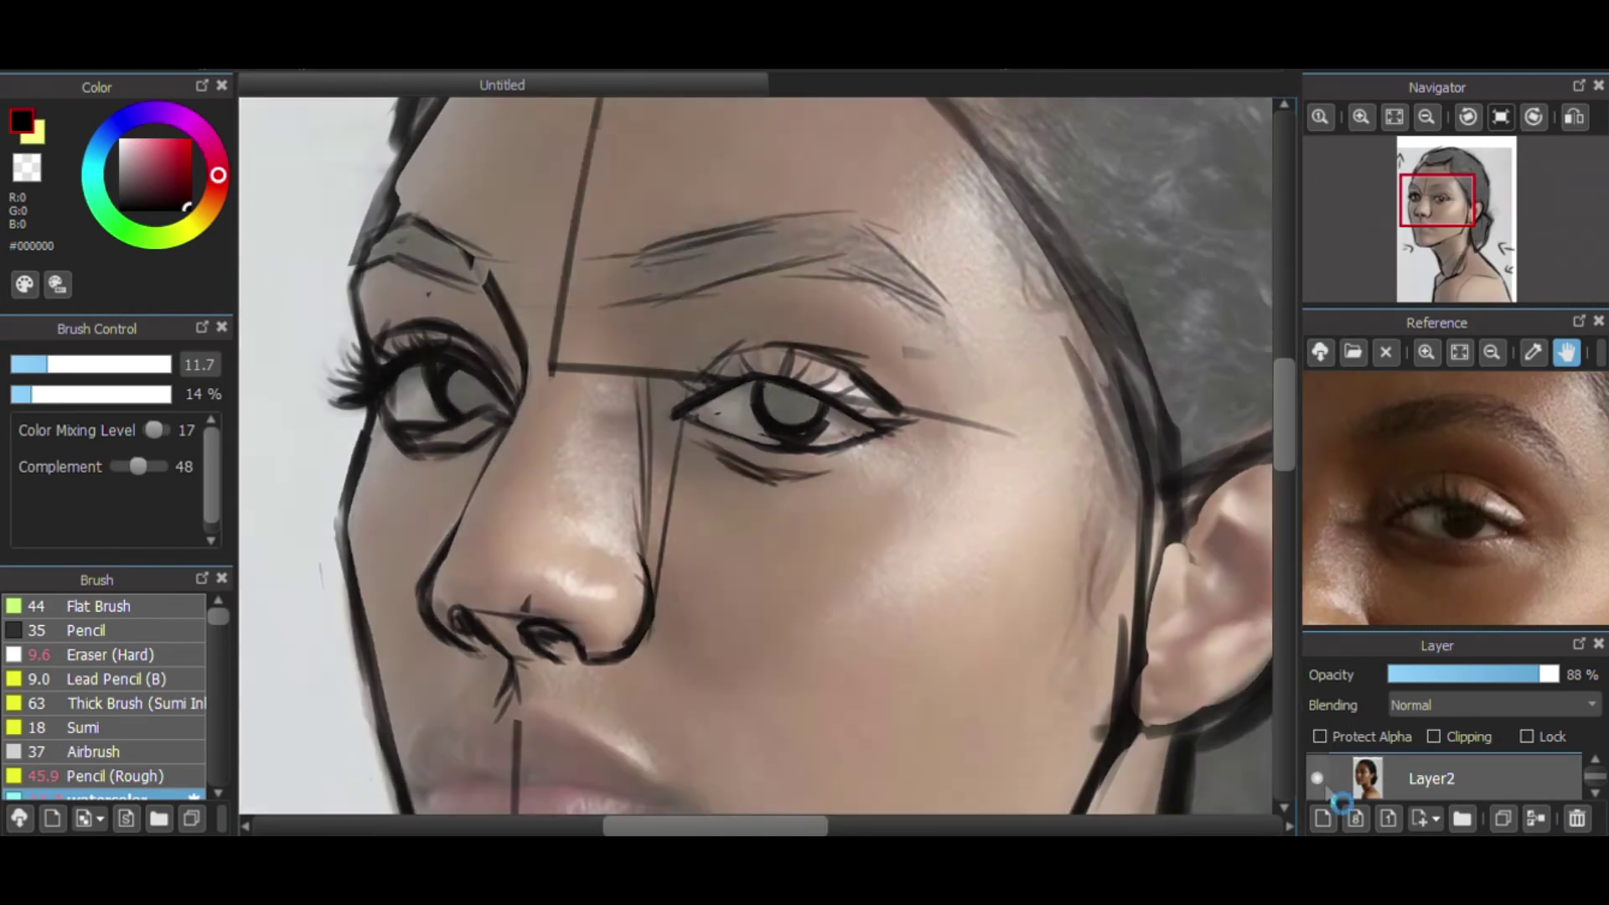
{"action": "left_click", "coordinate": [1323, 776]}
{"action": "left_click", "coordinate": [1428, 117]}
{"action": "left_click", "coordinate": [1428, 116]}
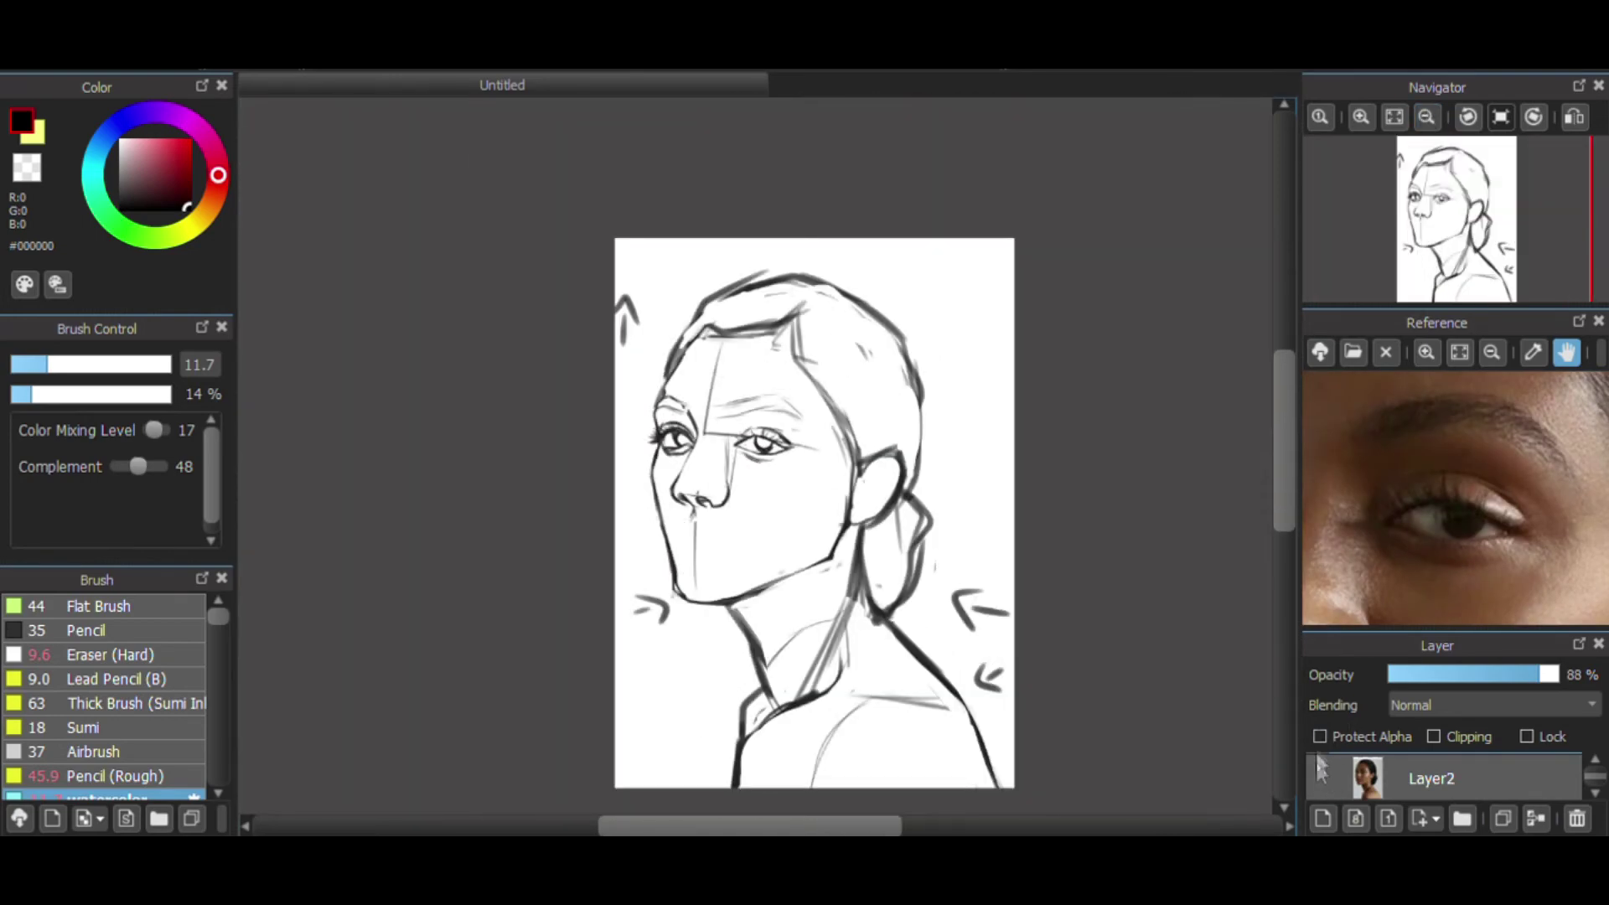
{"action": "left_click", "coordinate": [1321, 776]}
{"action": "left_click", "coordinate": [1321, 776]}
{"action": "left_click", "coordinate": [1363, 117]}
{"action": "left_click", "coordinate": [1363, 117]}
{"action": "left_click", "coordinate": [1363, 116]}
{"action": "left_click_drag", "start_coordinate": [1458, 520], "coordinate": [1491, 419]}
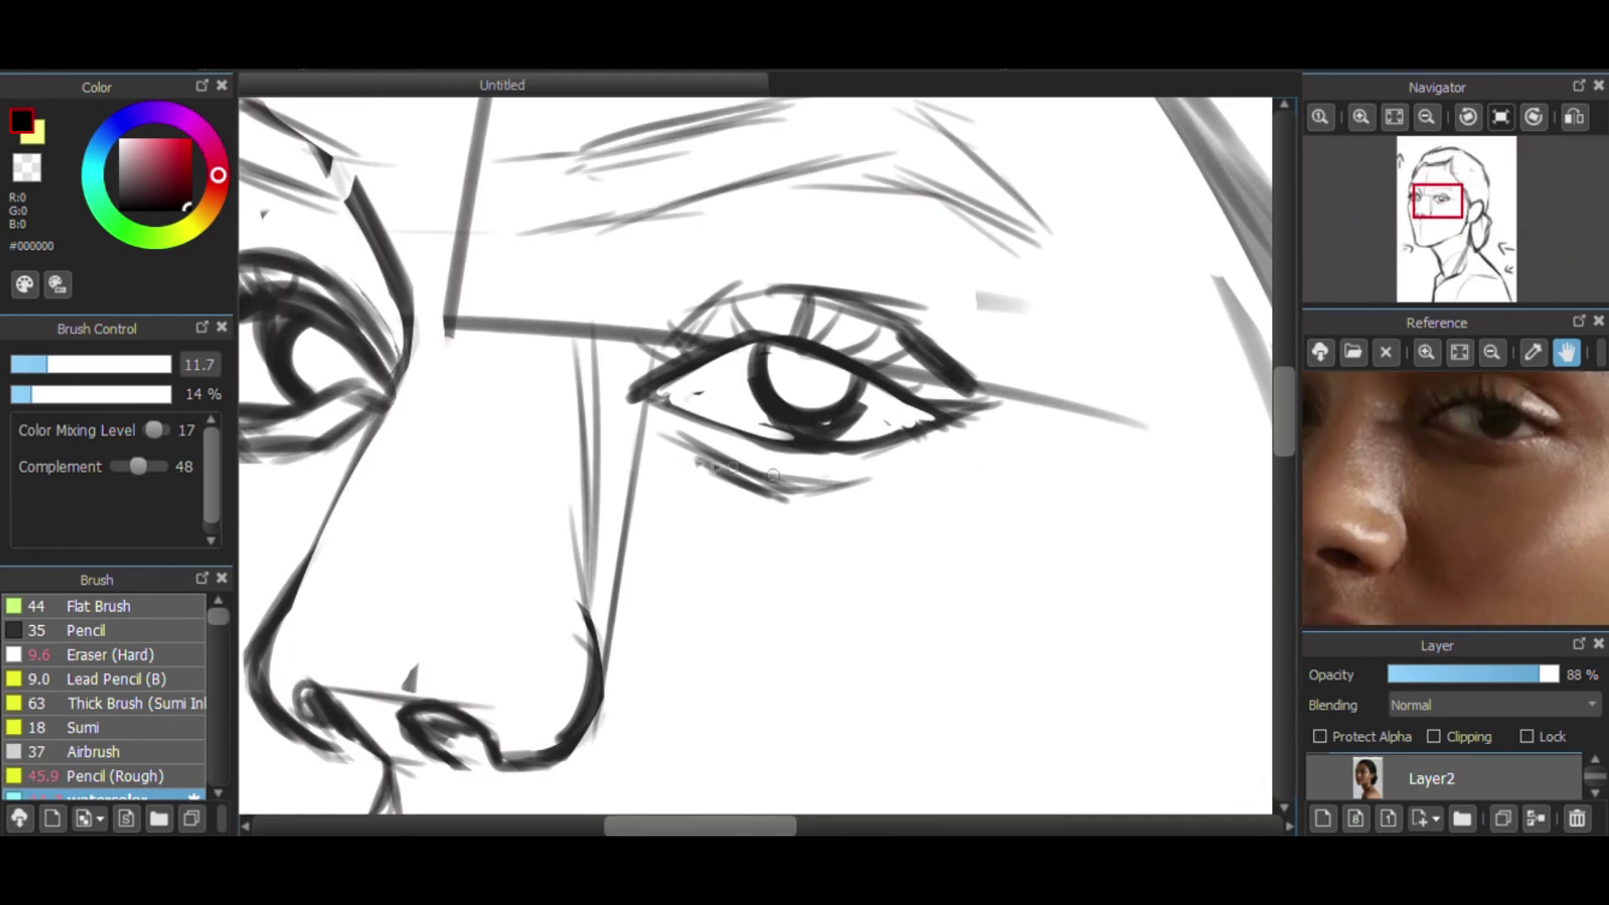
- Sketch the crease below the near eye's inner corner and strengthen the far eye's lower lid, following the nose area of the reference photo
{"action": "left_click_drag", "start_coordinate": [653, 451], "coordinate": [698, 534]}
{"action": "left_click_drag", "start_coordinate": [1459, 516], "coordinate": [1504, 482]}
{"action": "left_click_drag", "start_coordinate": [350, 410], "coordinate": [253, 468]}
{"action": "left_click_drag", "start_coordinate": [1404, 537], "coordinate": [1472, 543]}
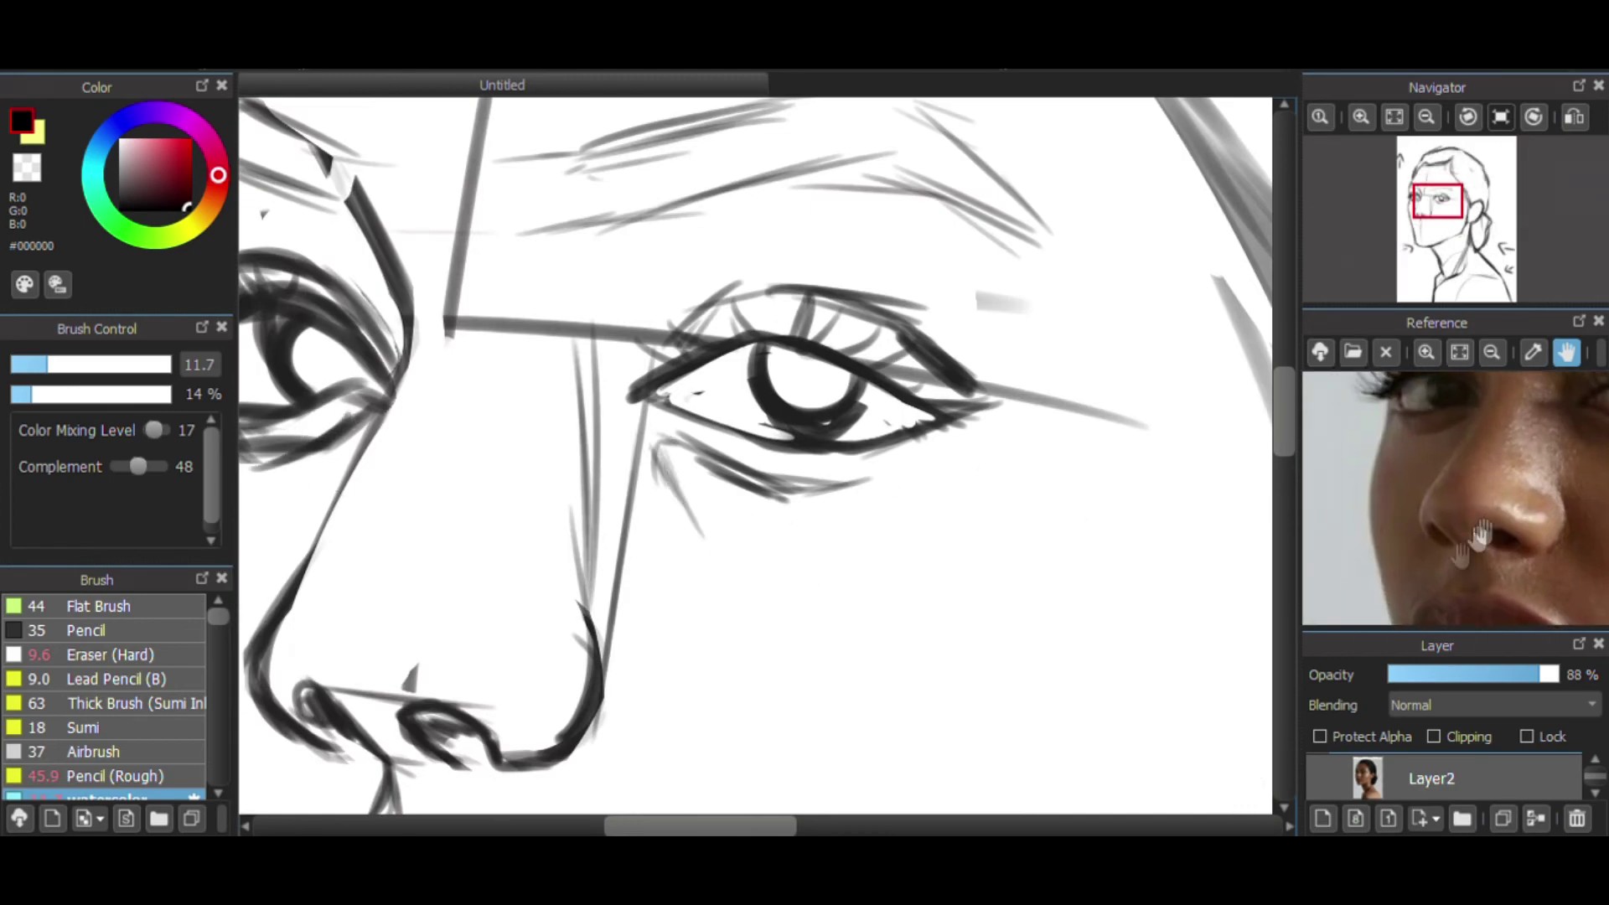
- Sketch the philtrum strokes beneath the nose, and erase the excess vertical stroke with the hard eraser
{"action": "mouse_move", "coordinate": [1452, 237]}
{"action": "left_mouse_down"}
{"action": "mouse_move", "coordinate": [1441, 250]}
{"action": "mouse_move", "coordinate": [1431, 224]}
{"action": "mouse_move", "coordinate": [1442, 251]}
{"action": "left_mouse_up"}
{"action": "left_click", "coordinate": [1428, 116]}
{"action": "left_click", "coordinate": [1428, 117]}
{"action": "left_click", "coordinate": [1361, 116]}
{"action": "left_click", "coordinate": [1361, 116]}
{"action": "left_click", "coordinate": [1361, 116]}
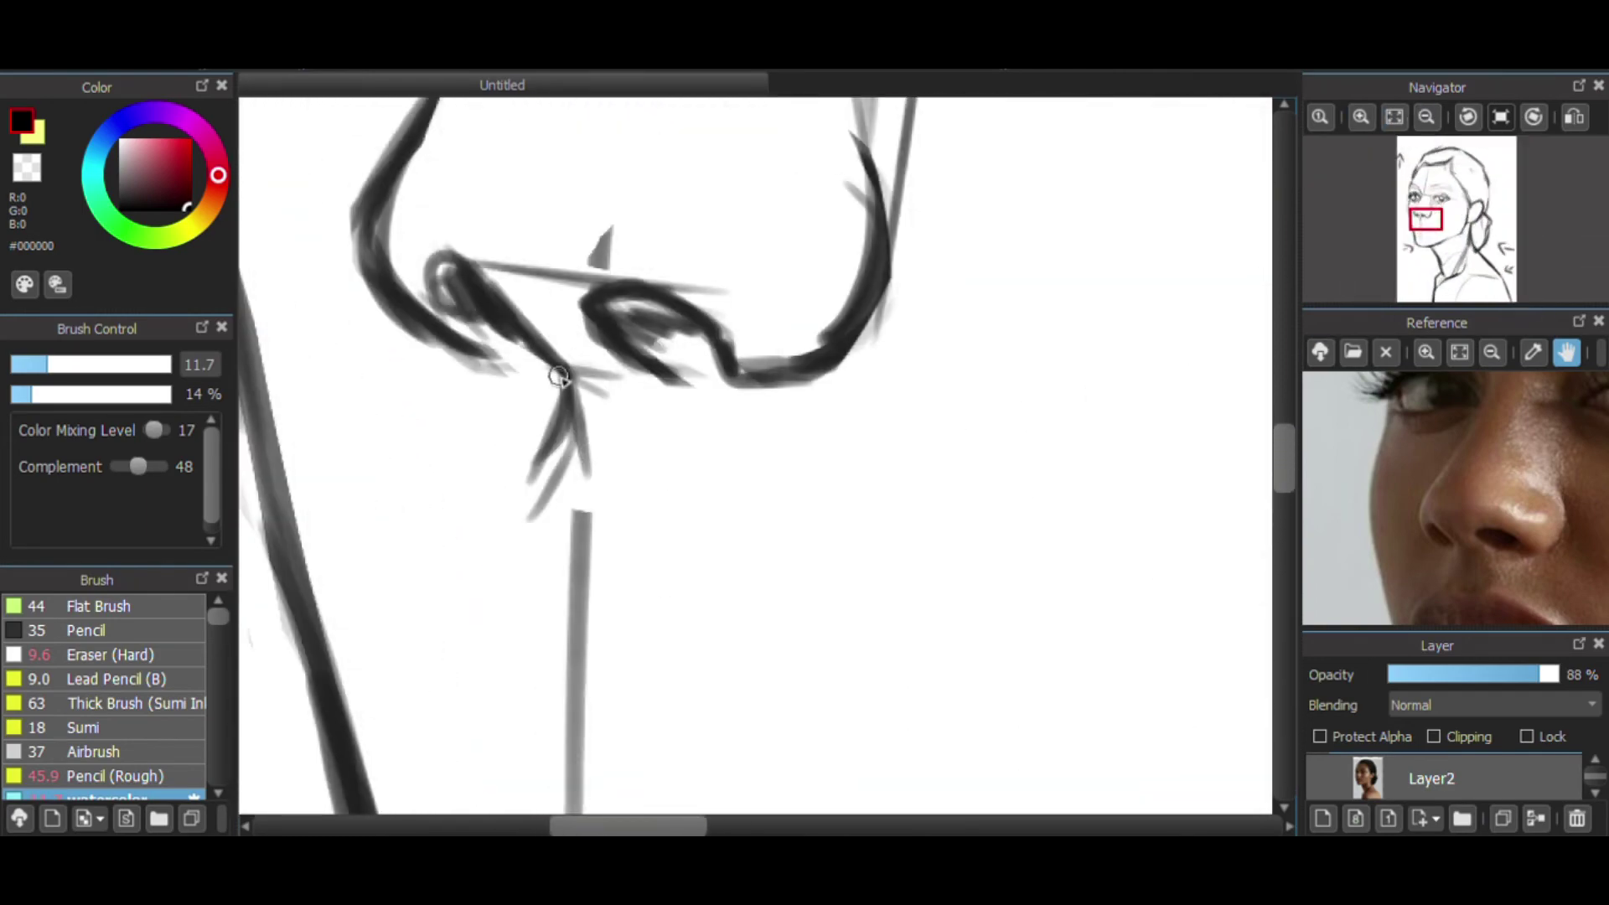
{"action": "left_click_drag", "start_coordinate": [554, 375], "coordinate": [503, 485]}
{"action": "mouse_move", "coordinate": [554, 381]}
{"action": "left_mouse_down"}
{"action": "mouse_move", "coordinate": [493, 481]}
{"action": "mouse_move", "coordinate": [583, 471]}
{"action": "mouse_move", "coordinate": [537, 473]}
{"action": "mouse_move", "coordinate": [553, 494]}
{"action": "left_mouse_up"}
{"action": "left_click", "coordinate": [114, 656]}
{"action": "left_click", "coordinate": [1427, 118]}
{"action": "left_click_drag", "start_coordinate": [1430, 224], "coordinate": [1438, 223]}
{"action": "left_click_drag", "start_coordinate": [1534, 494], "coordinate": [1445, 446]}
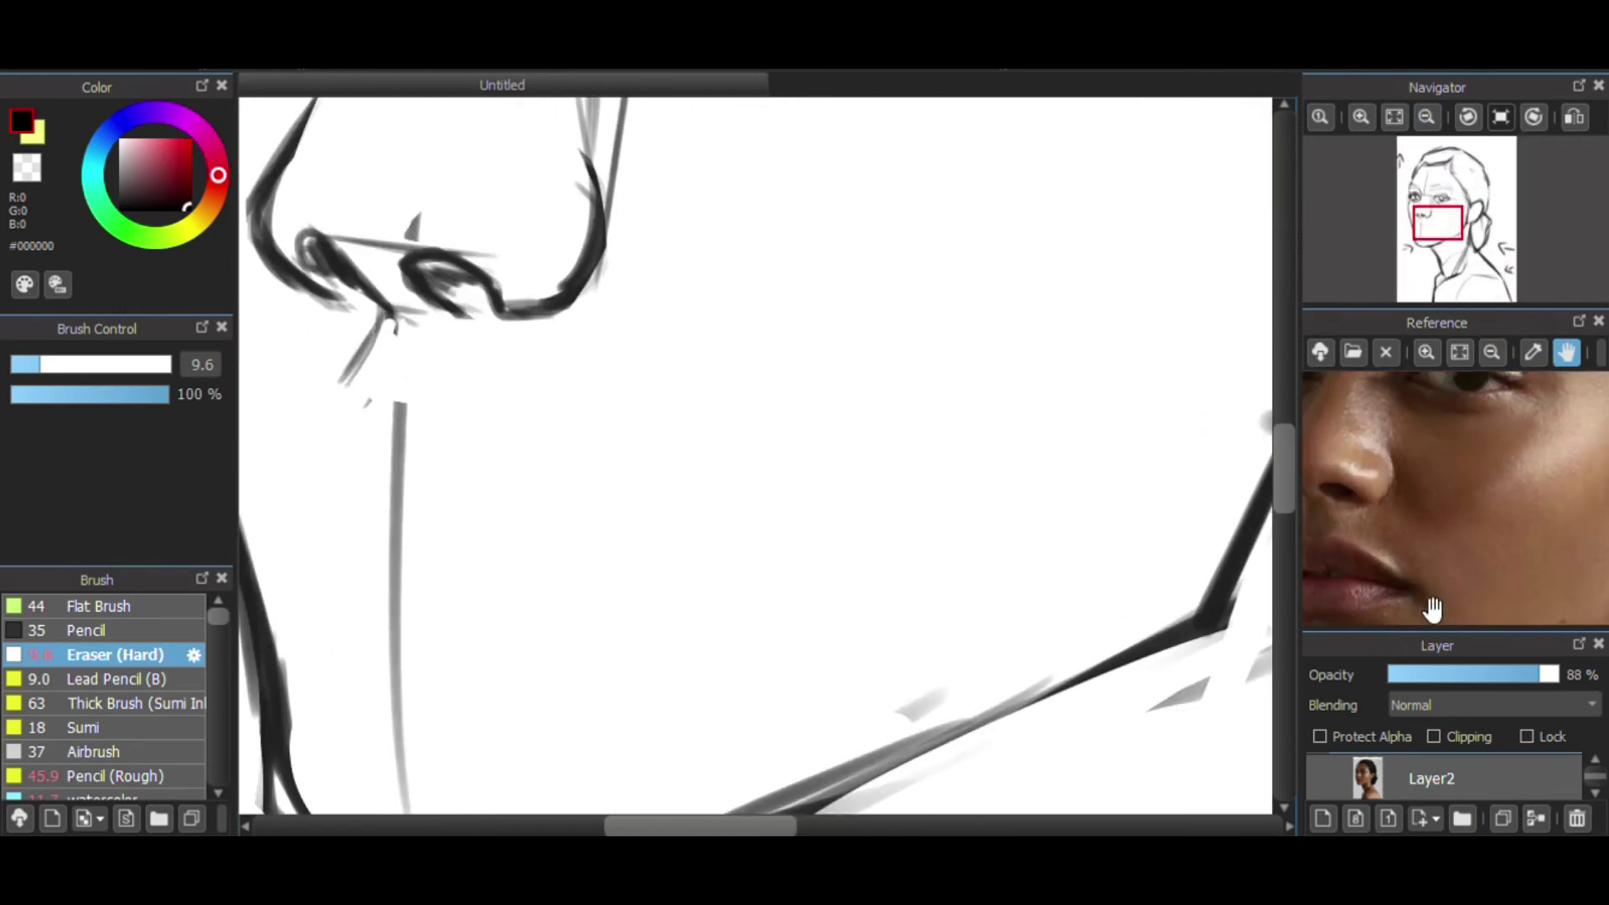
{"action": "left_click", "coordinate": [1427, 117]}
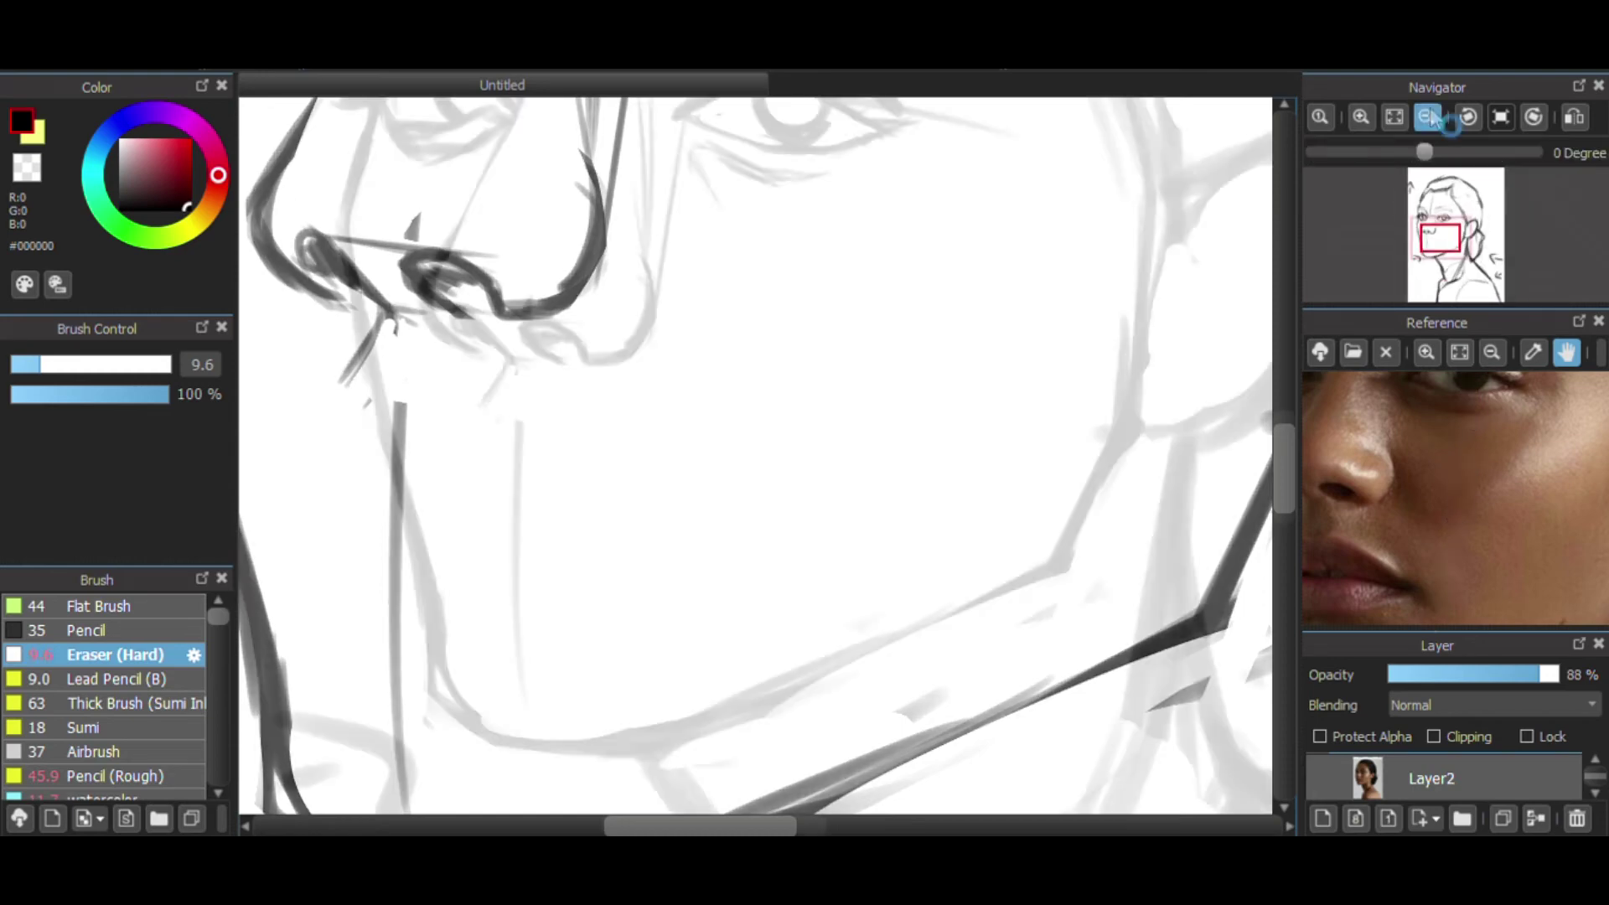
- Draw a guide from the near eye to the mouth corner, sketch the near upper lip, and check it against the Layer2 photo
{"action": "left_click", "coordinate": [121, 798]}
{"action": "left_click_drag", "start_coordinate": [780, 178], "coordinate": [675, 505]}
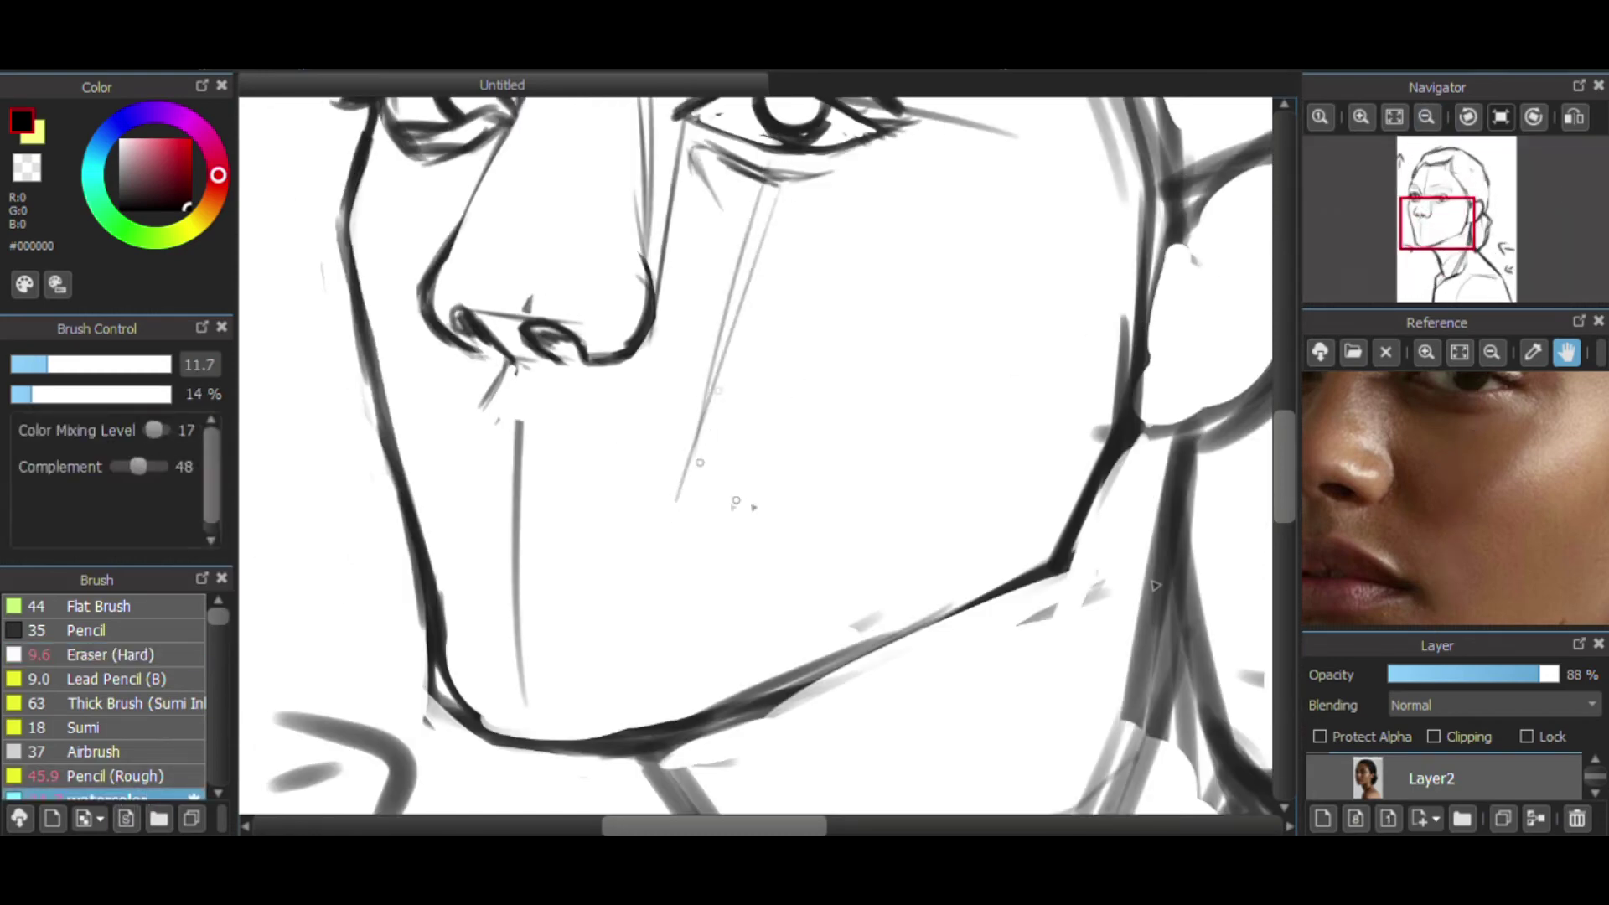
{"action": "left_click_drag", "start_coordinate": [584, 484], "coordinate": [699, 515]}
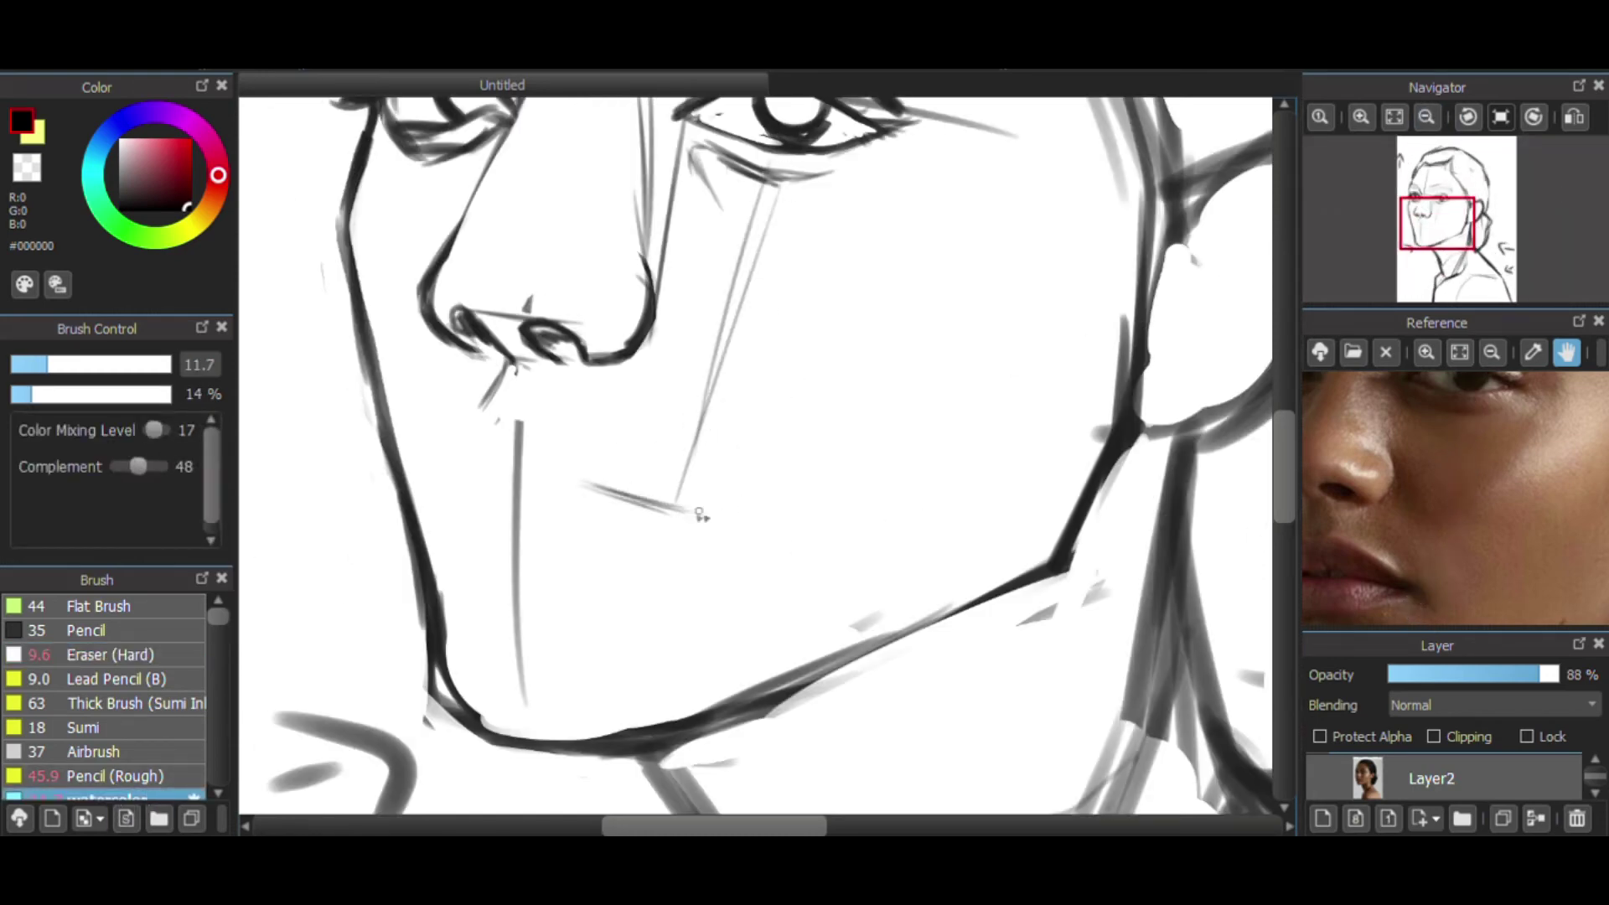
{"action": "left_click_drag", "start_coordinate": [580, 443], "coordinate": [681, 505]}
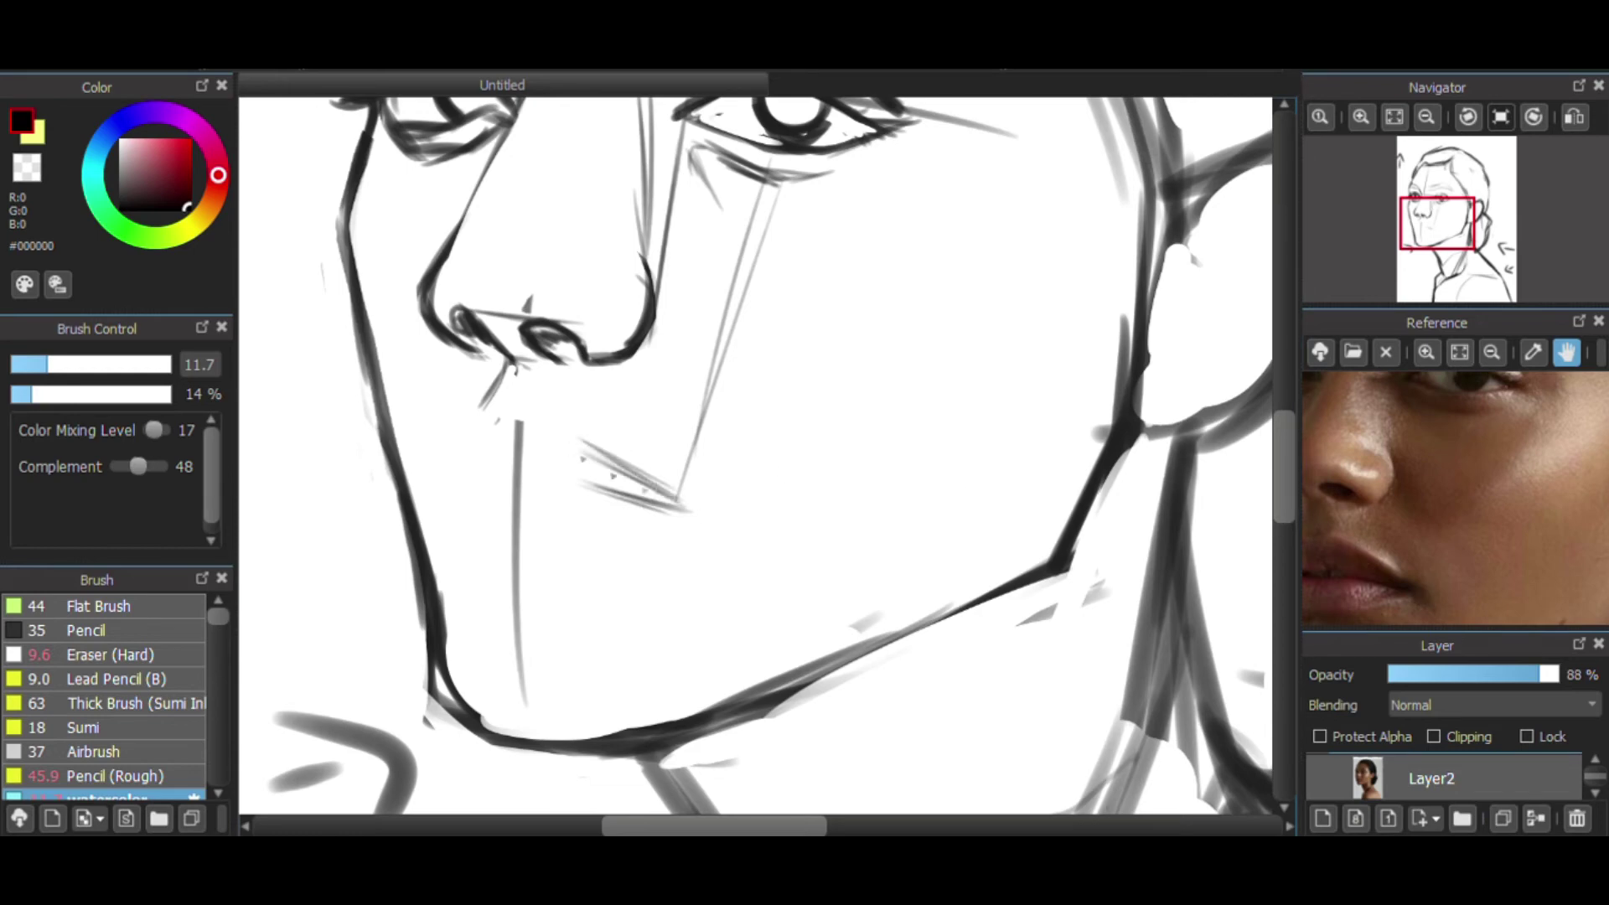
{"action": "left_click_drag", "start_coordinate": [532, 443], "coordinate": [576, 438]}
{"action": "left_click", "coordinate": [1319, 772]}
{"action": "left_click", "coordinate": [1321, 773]}
{"action": "left_click", "coordinate": [1322, 774]}
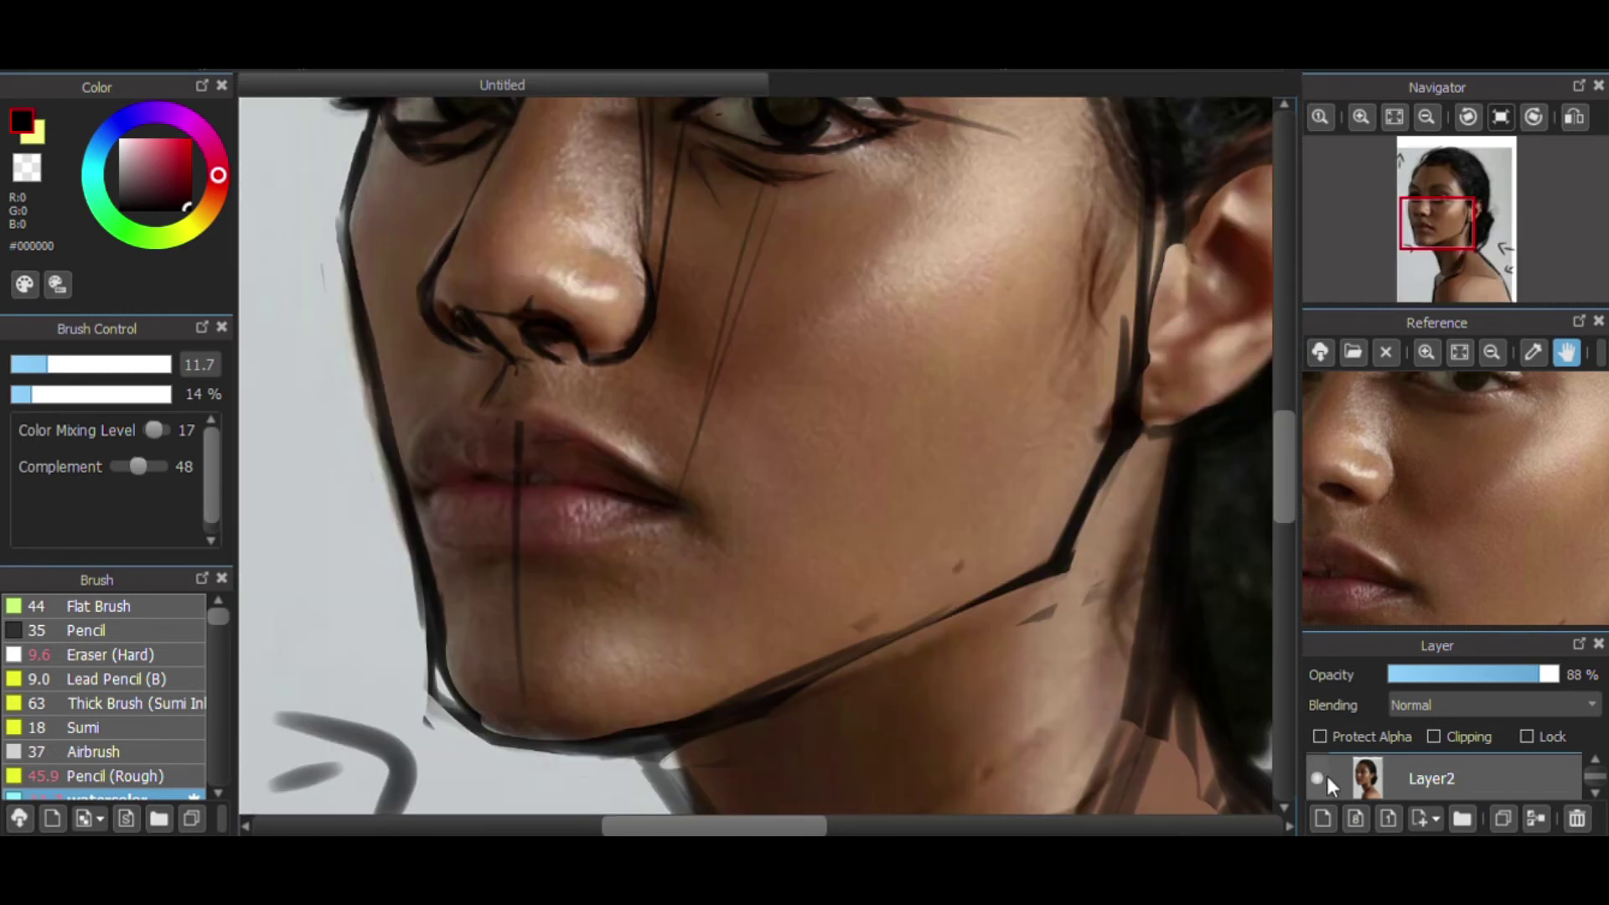
{"action": "left_click", "coordinate": [1326, 776]}
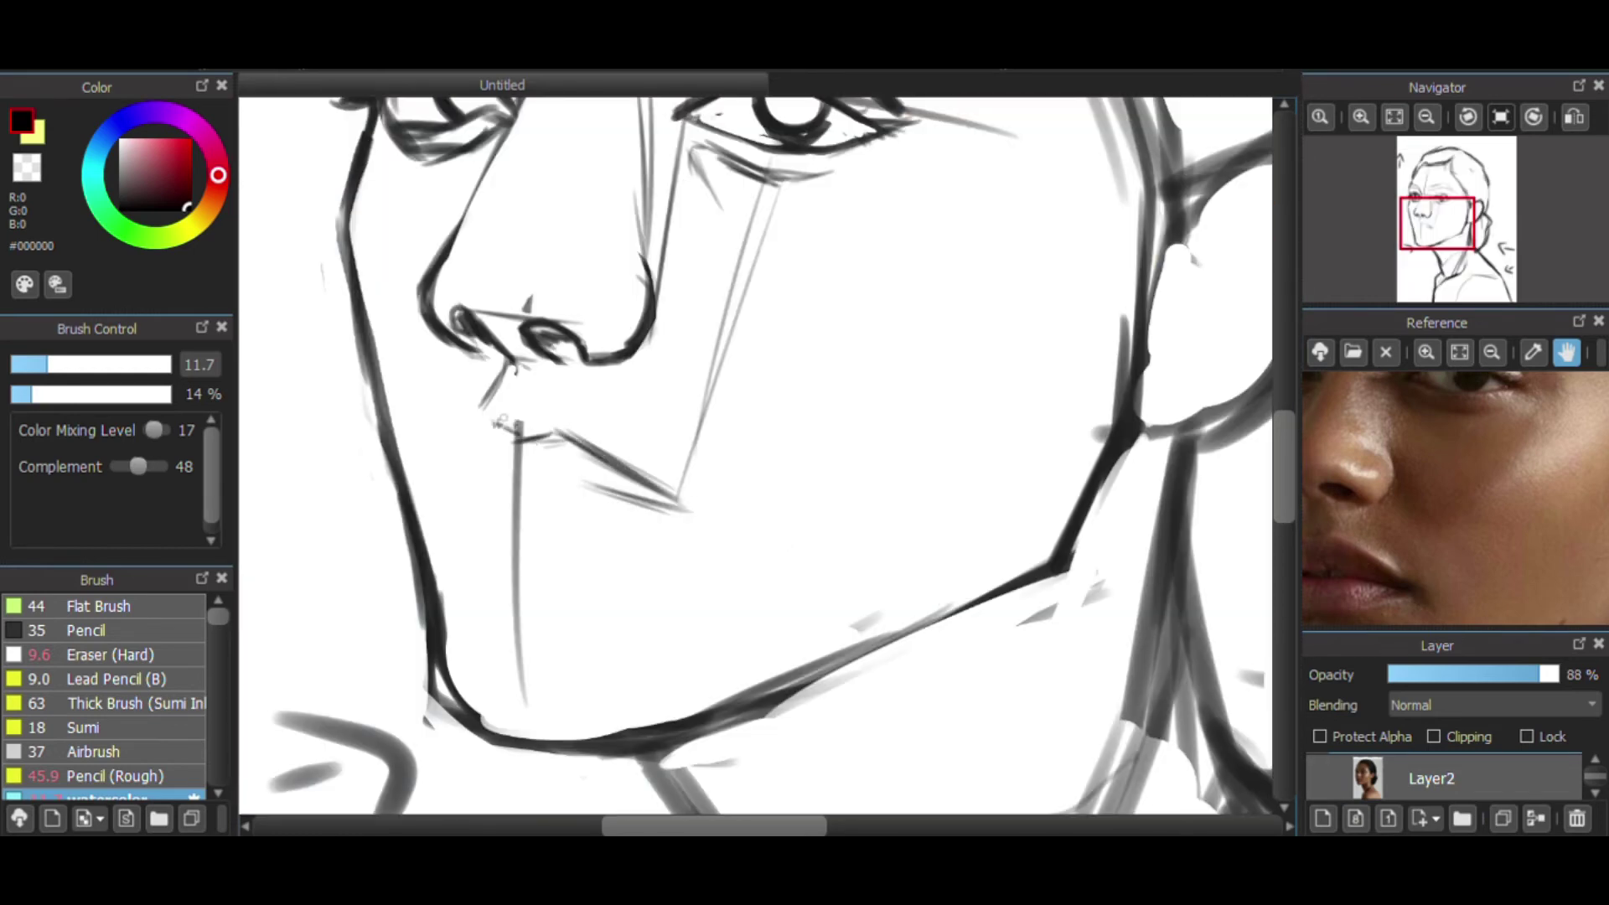
- Try sketching the cupid's bow and the far side of the upper lip, checking the strokes against the Layer2 photo
{"action": "left_click_drag", "start_coordinate": [1425, 511], "coordinate": [1477, 504]}
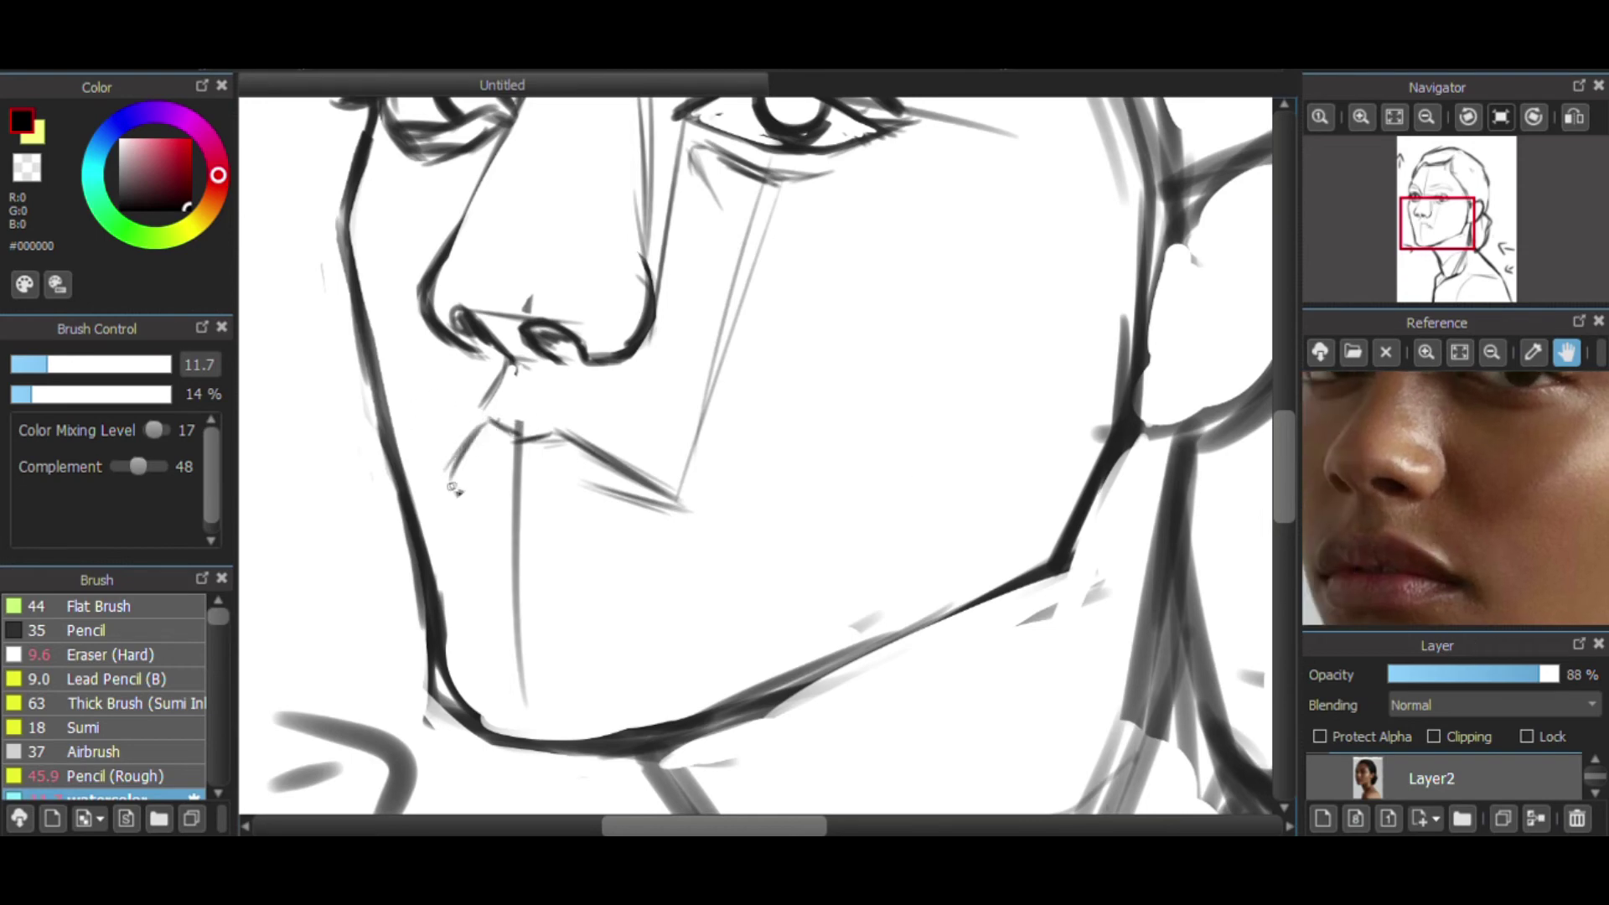
{"action": "left_click", "coordinate": [1320, 775]}
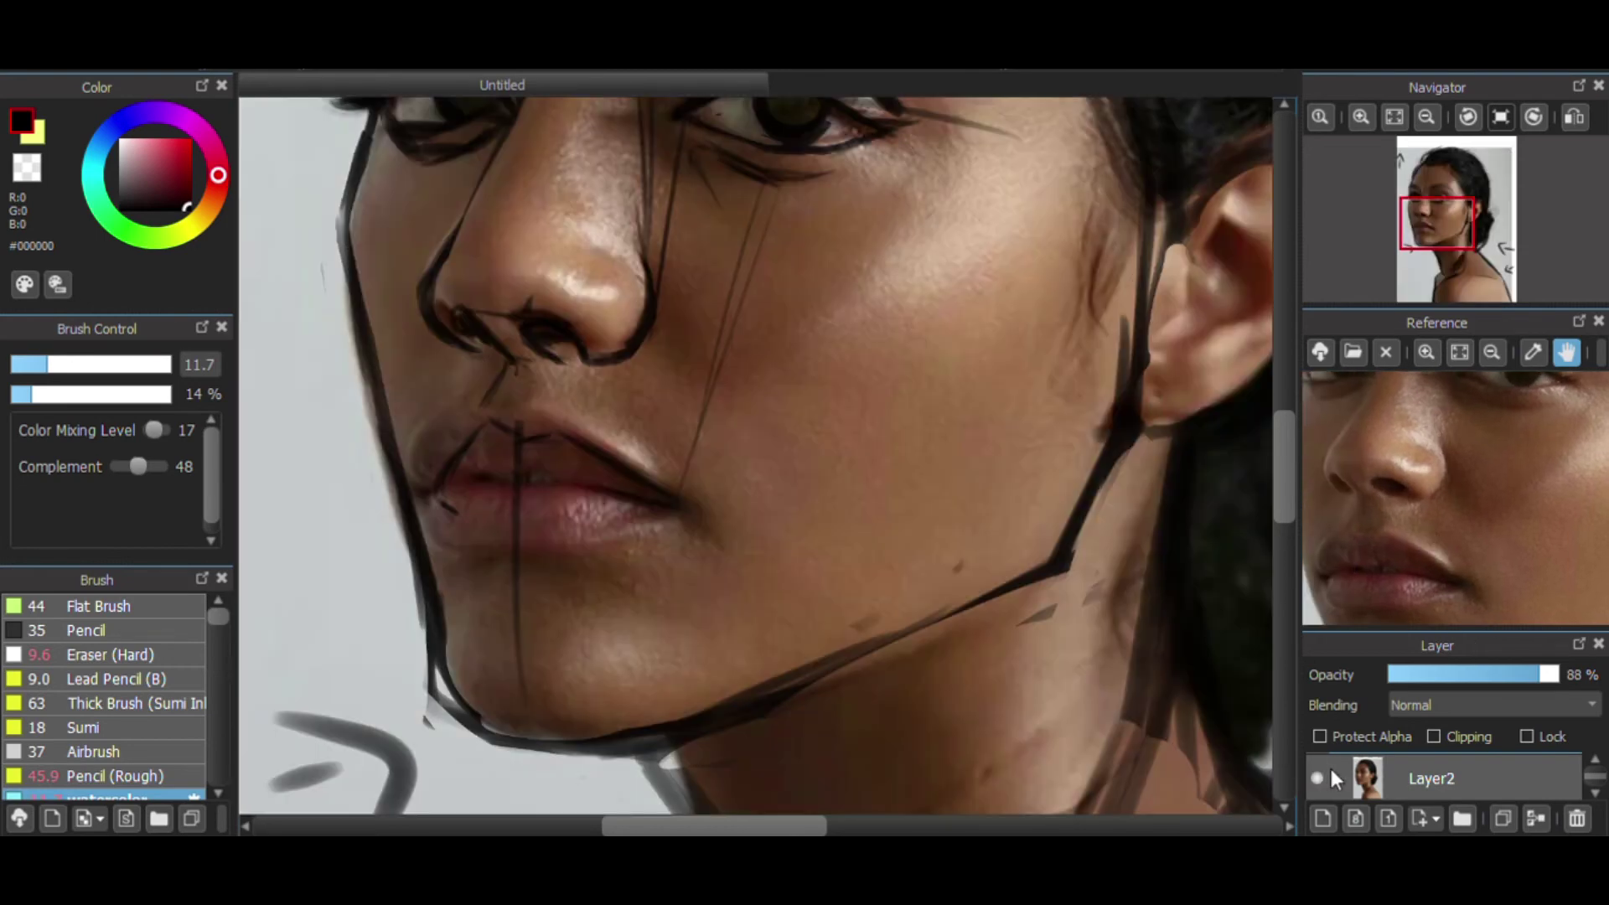
{"action": "left_click", "coordinate": [1321, 775]}
{"action": "left_click", "coordinate": [222, 66]}
{"action": "left_click", "coordinate": [222, 67]}
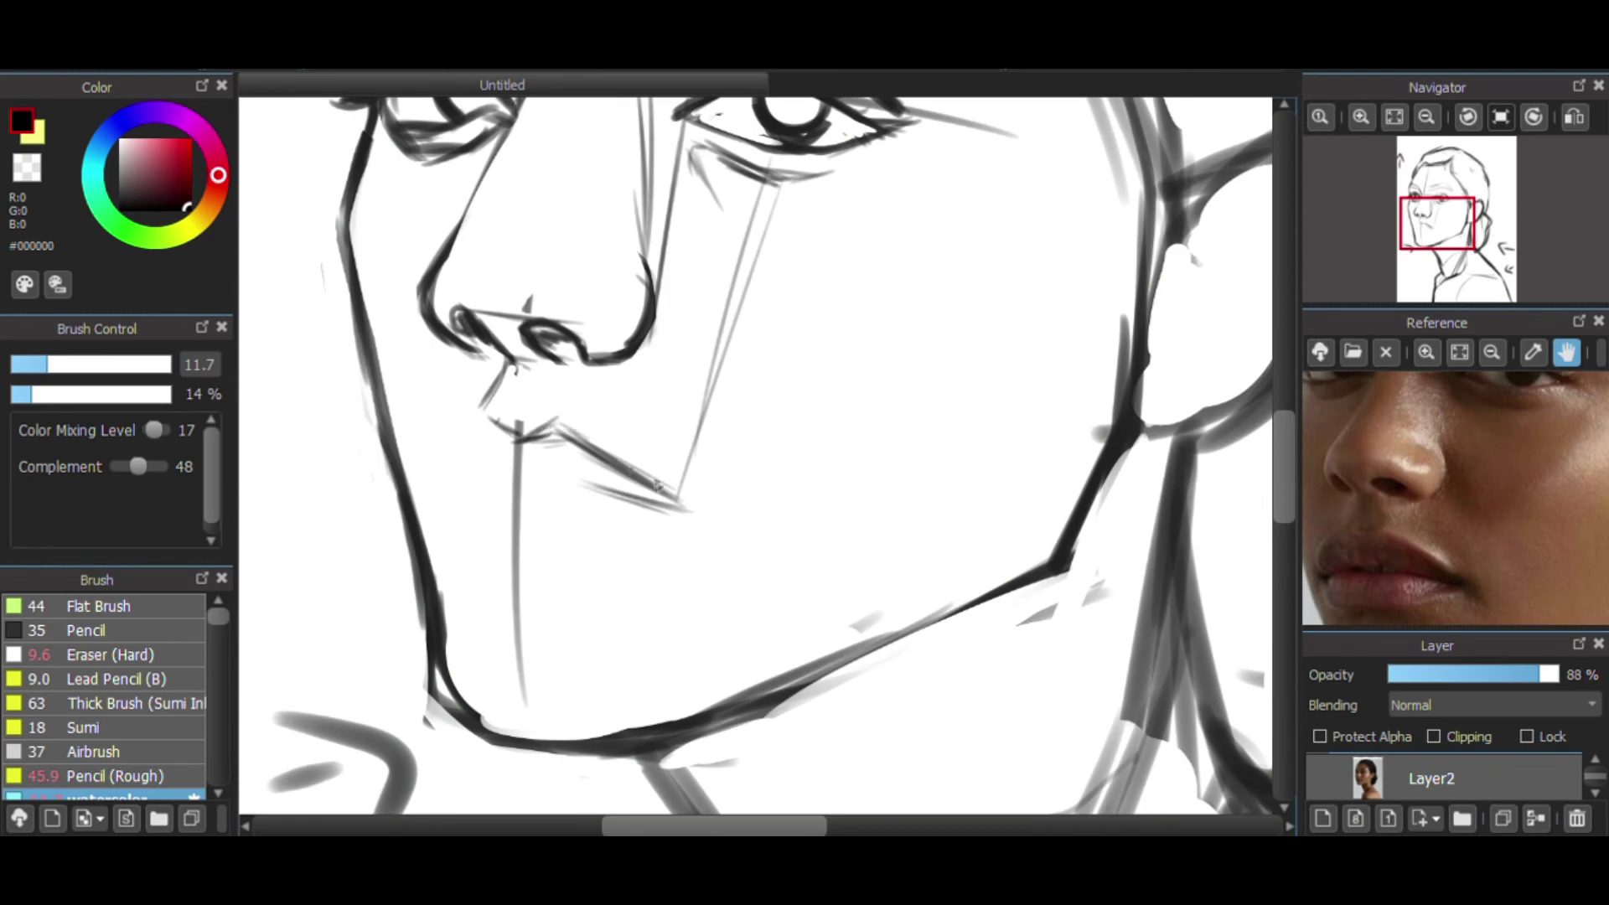
{"action": "left_click_drag", "start_coordinate": [657, 484], "coordinate": [545, 419]}
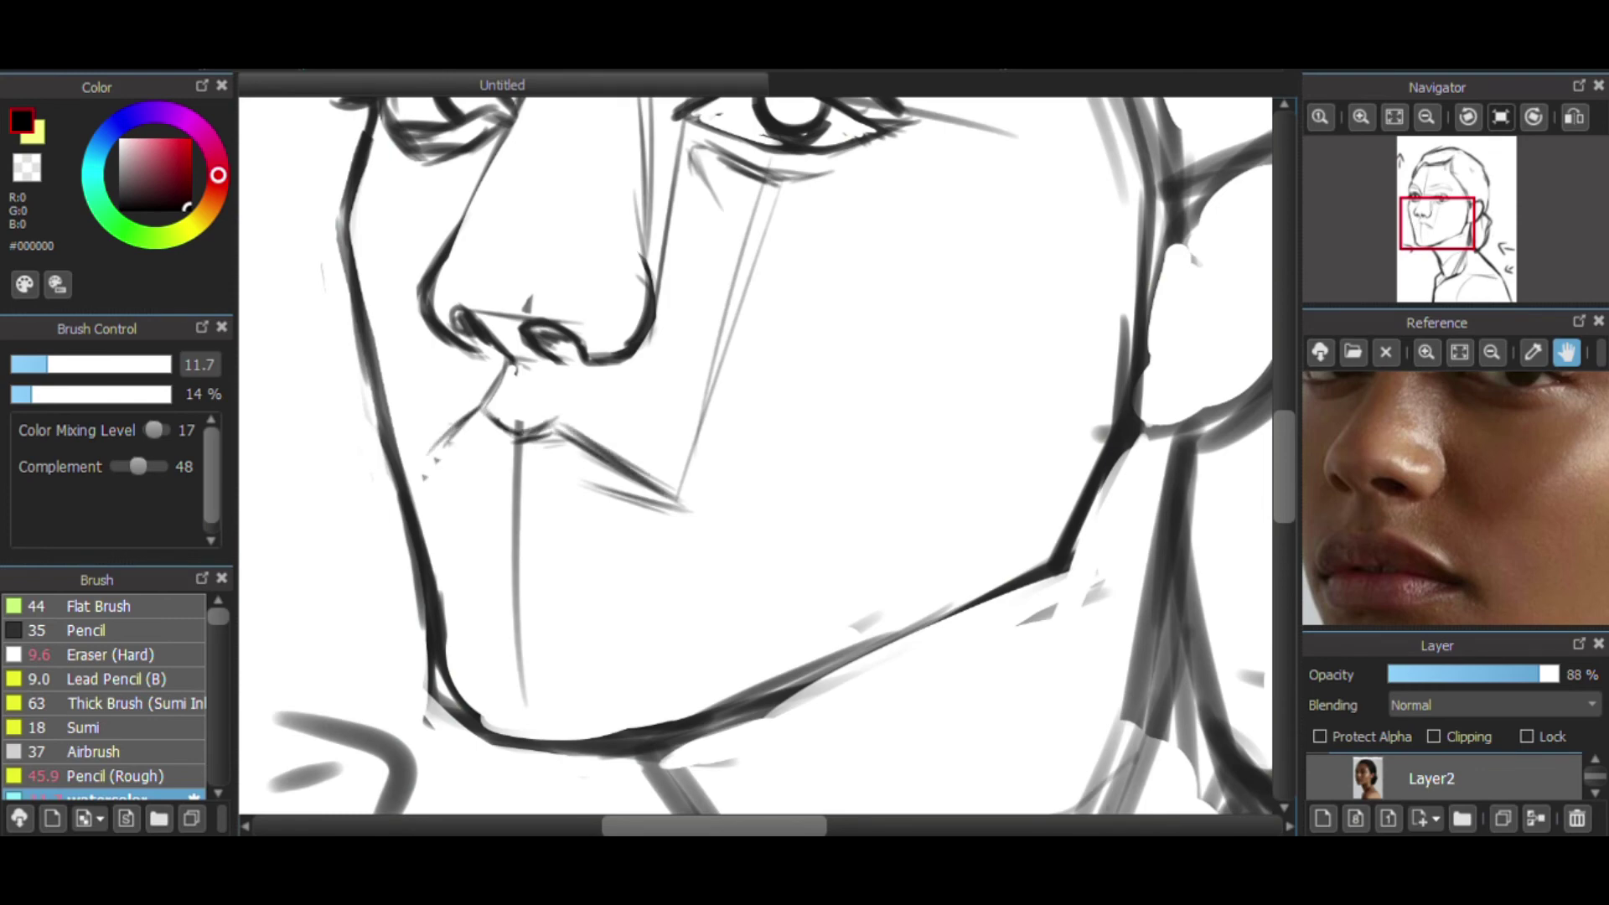
{"action": "left_click", "coordinate": [1321, 766]}
{"action": "left_click", "coordinate": [1321, 766]}
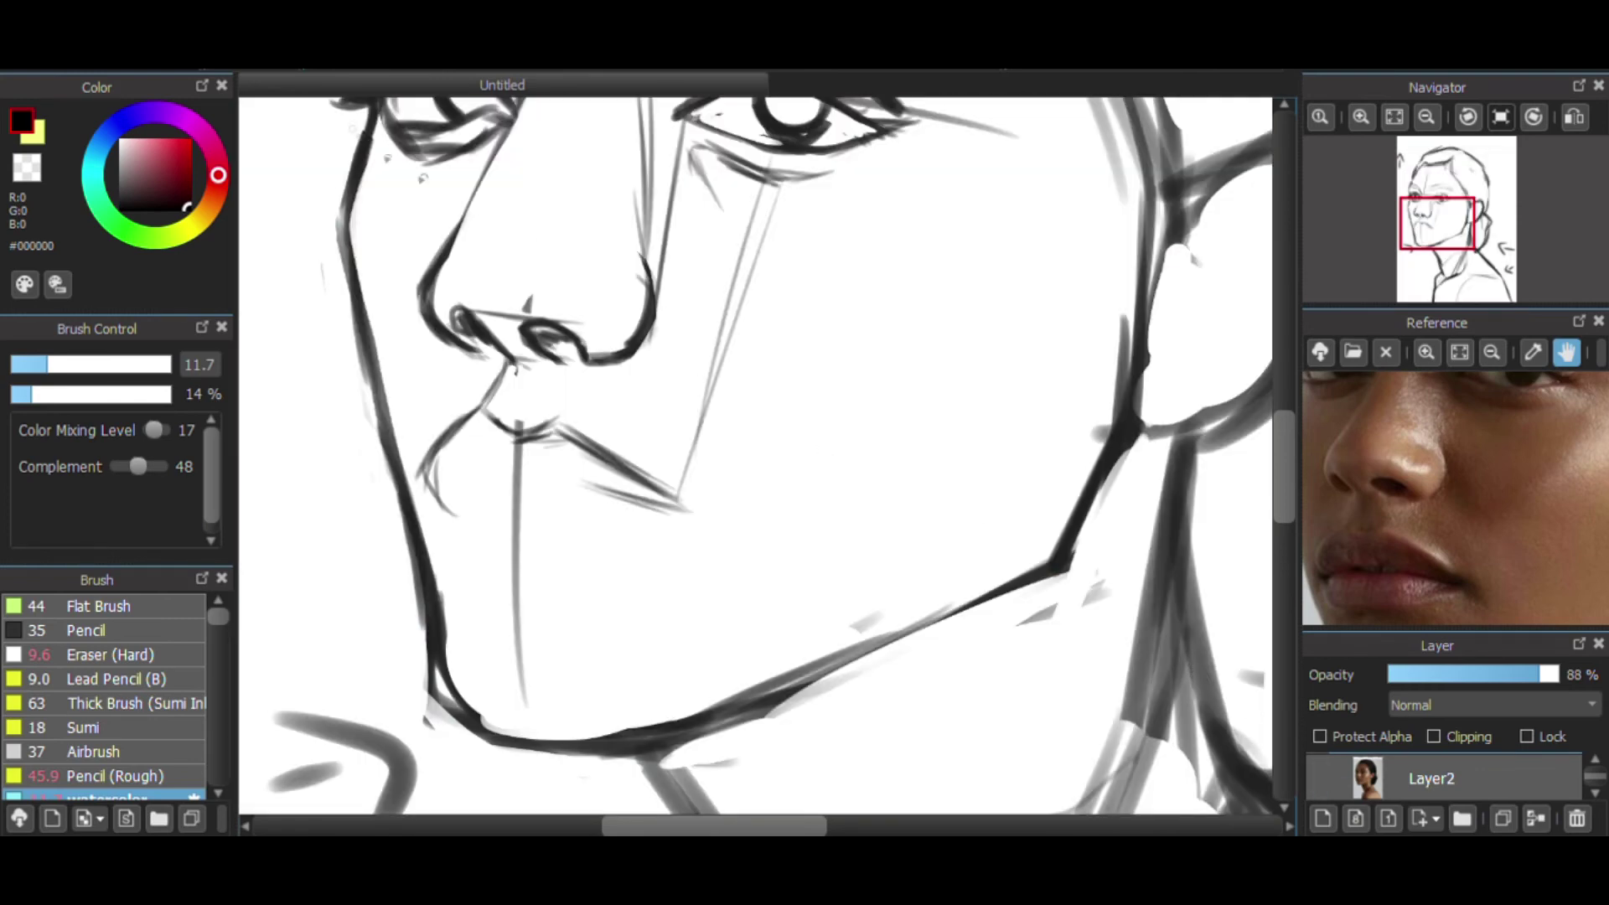
- Undo the recent strokes of the cupid's bow and the far side of the upper lip
{"action": "key", "text": "ctrl+z"}
{"action": "key", "text": "ctrl+z"}
{"action": "key", "text": "ctrl+z"}
{"action": "key", "text": "ctrl+z"}
{"action": "key", "text": "ctrl+z"}
{"action": "key", "text": "ctrl+z"}
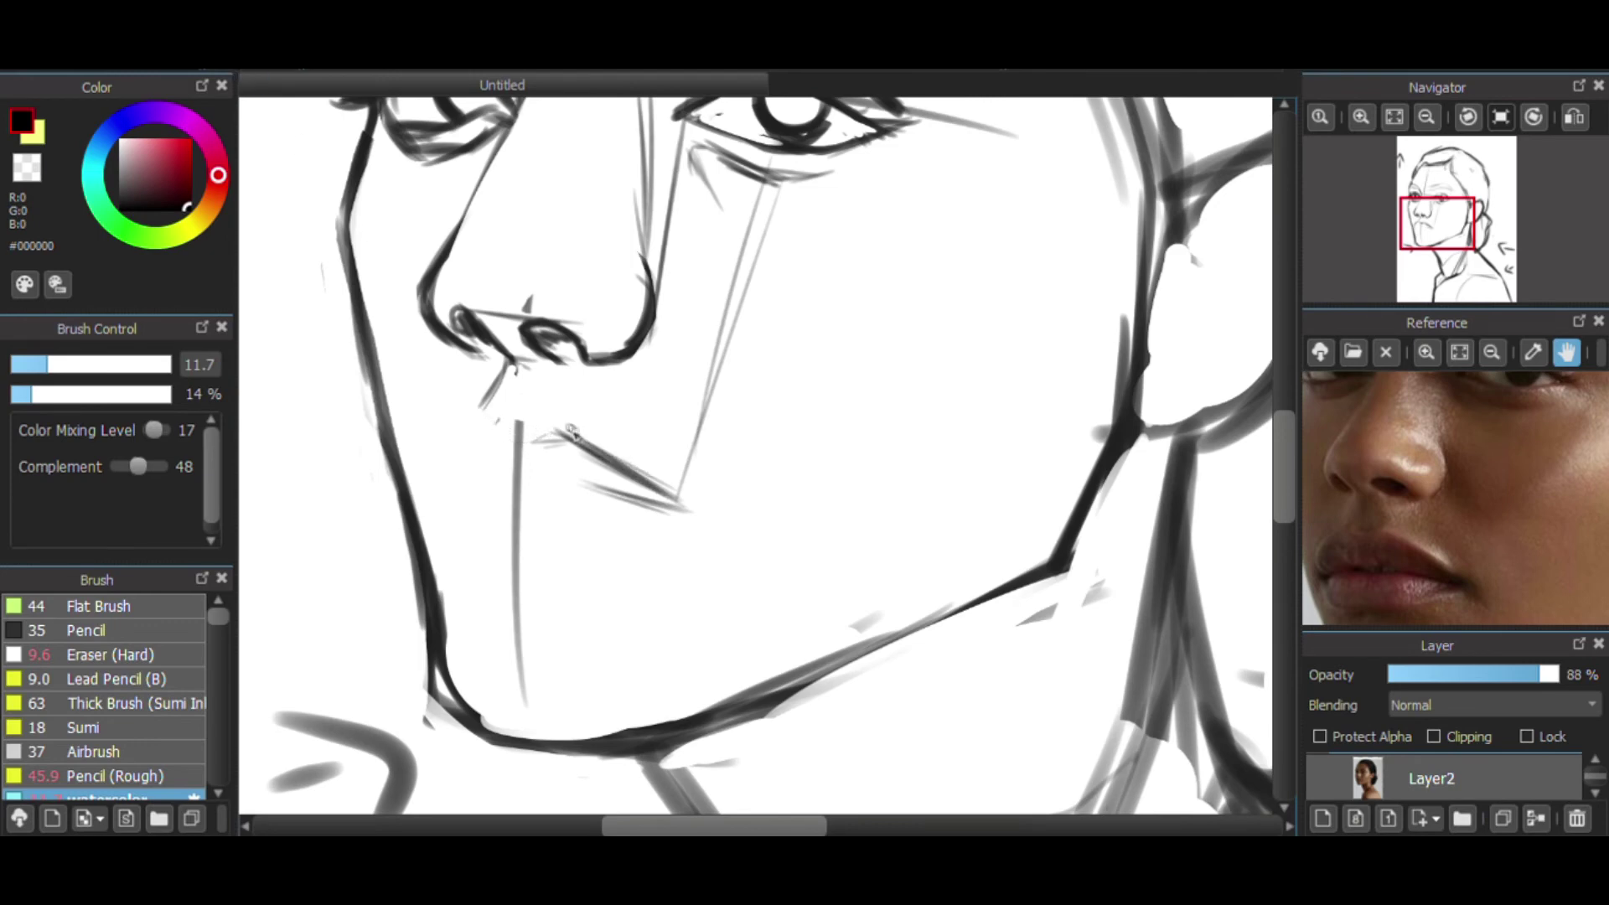
- Redraw the full upper lip outline with its cupid's bow, mark the mouth's centre line, and check against the Layer2 photo
{"action": "mouse_move", "coordinate": [676, 503]}
{"action": "left_mouse_down"}
{"action": "mouse_move", "coordinate": [554, 419]}
{"action": "mouse_move", "coordinate": [418, 454]}
{"action": "left_mouse_up"}
{"action": "left_click_drag", "start_coordinate": [486, 409], "coordinate": [426, 472]}
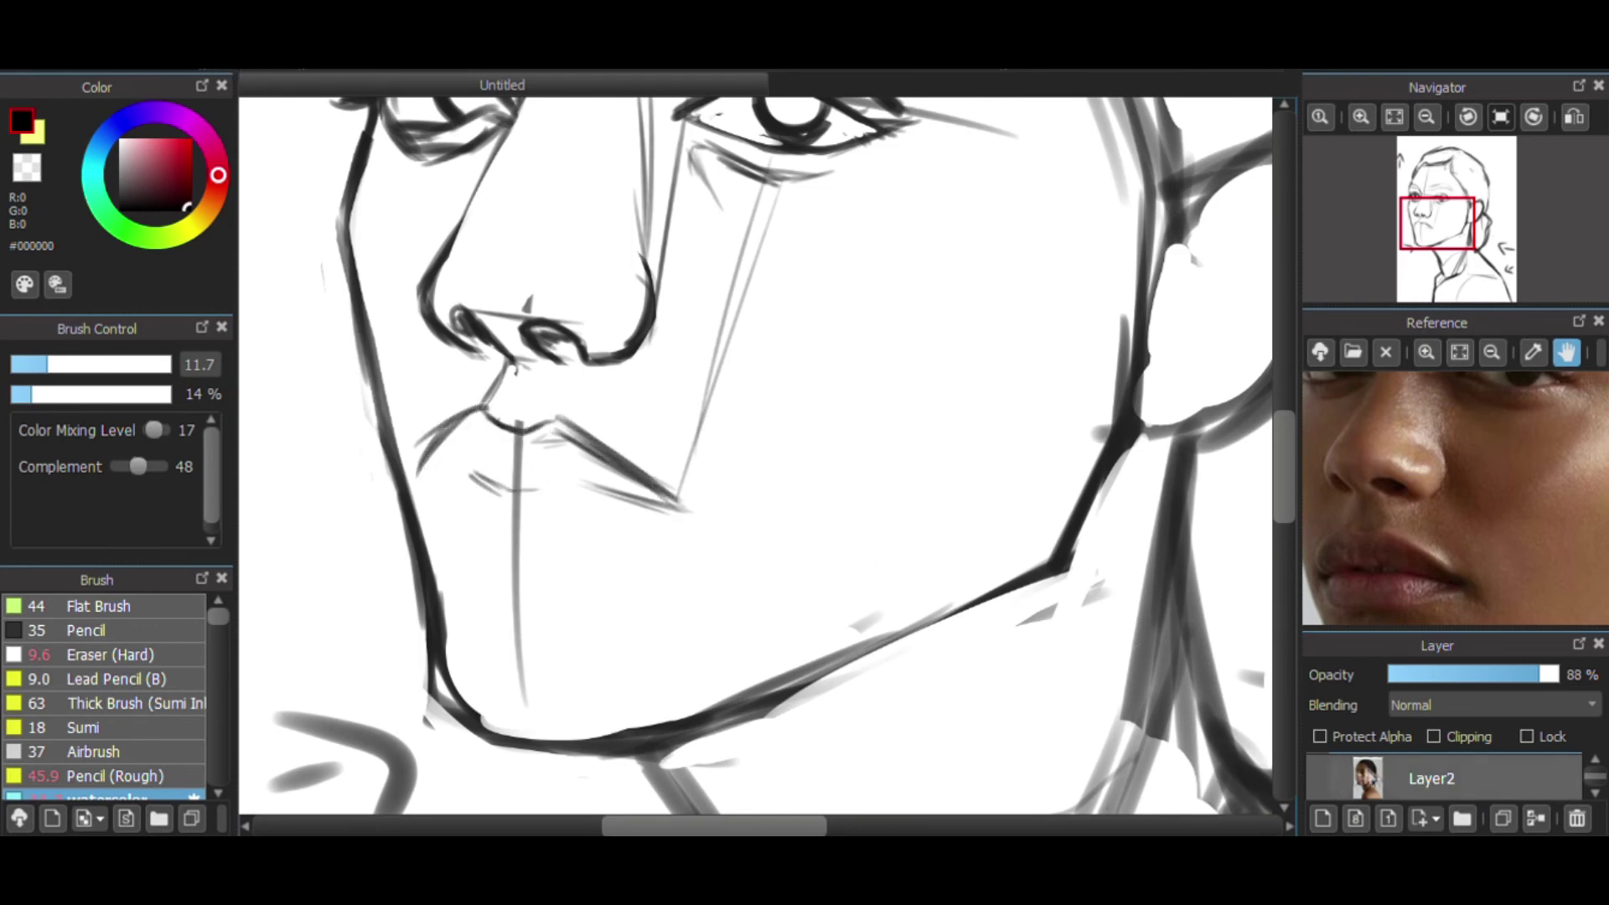
{"action": "left_click", "coordinate": [1318, 781]}
{"action": "left_click", "coordinate": [1314, 774]}
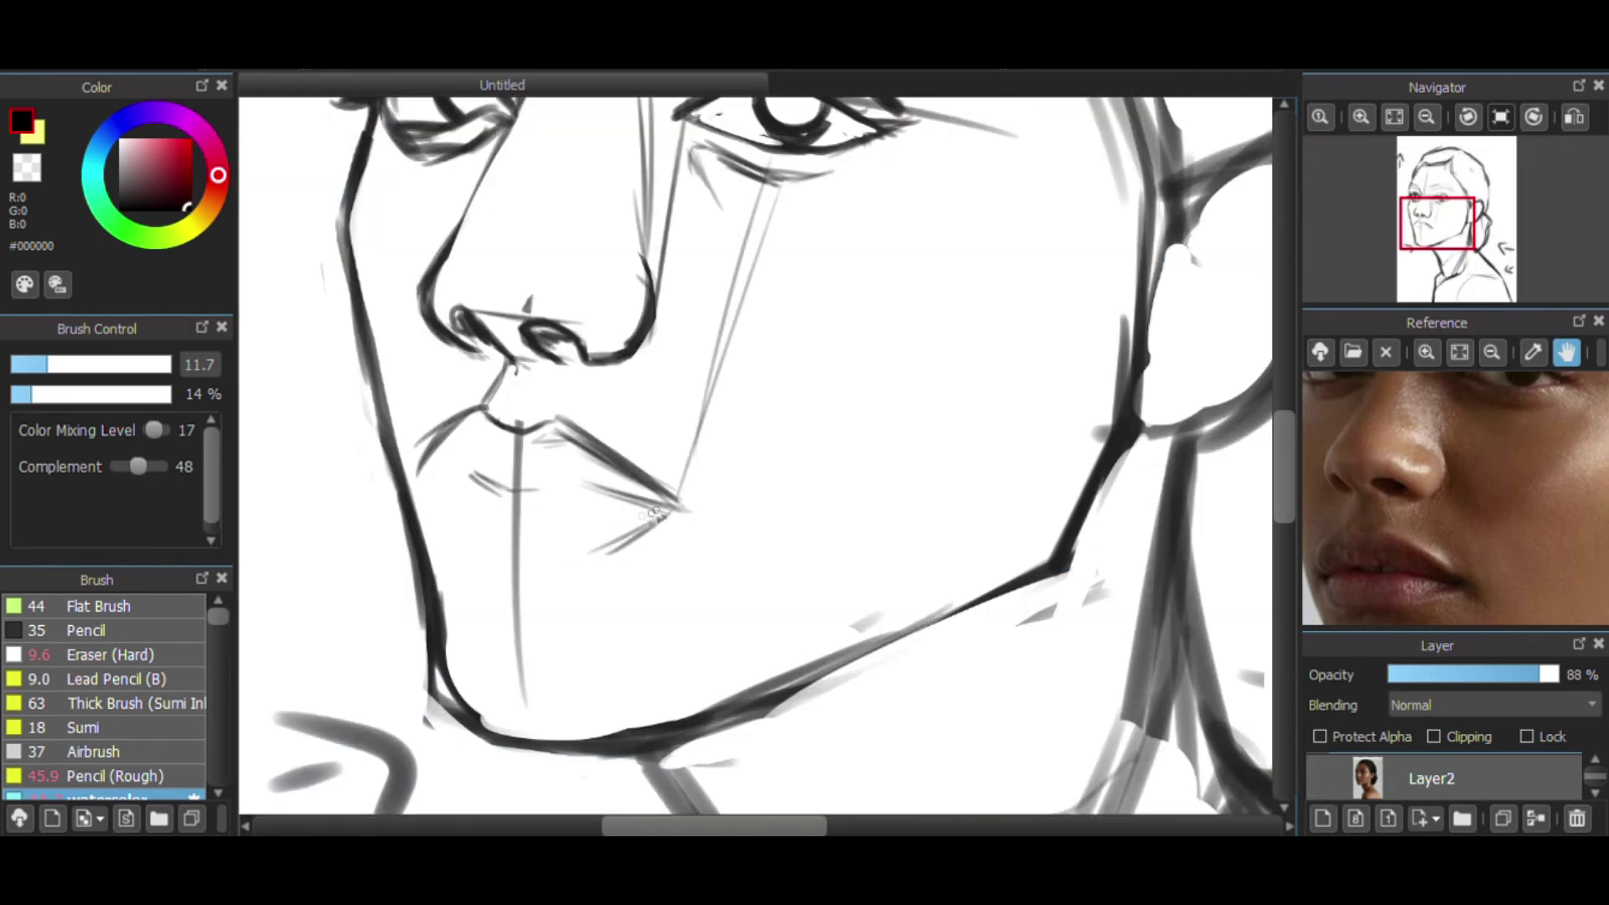
- Sketch the lower lip from the near mouth corner to the far side, and show the chin in the reference photo
{"action": "left_click_drag", "start_coordinate": [662, 512], "coordinate": [588, 557]}
{"action": "left_click_drag", "start_coordinate": [482, 553], "coordinate": [586, 558]}
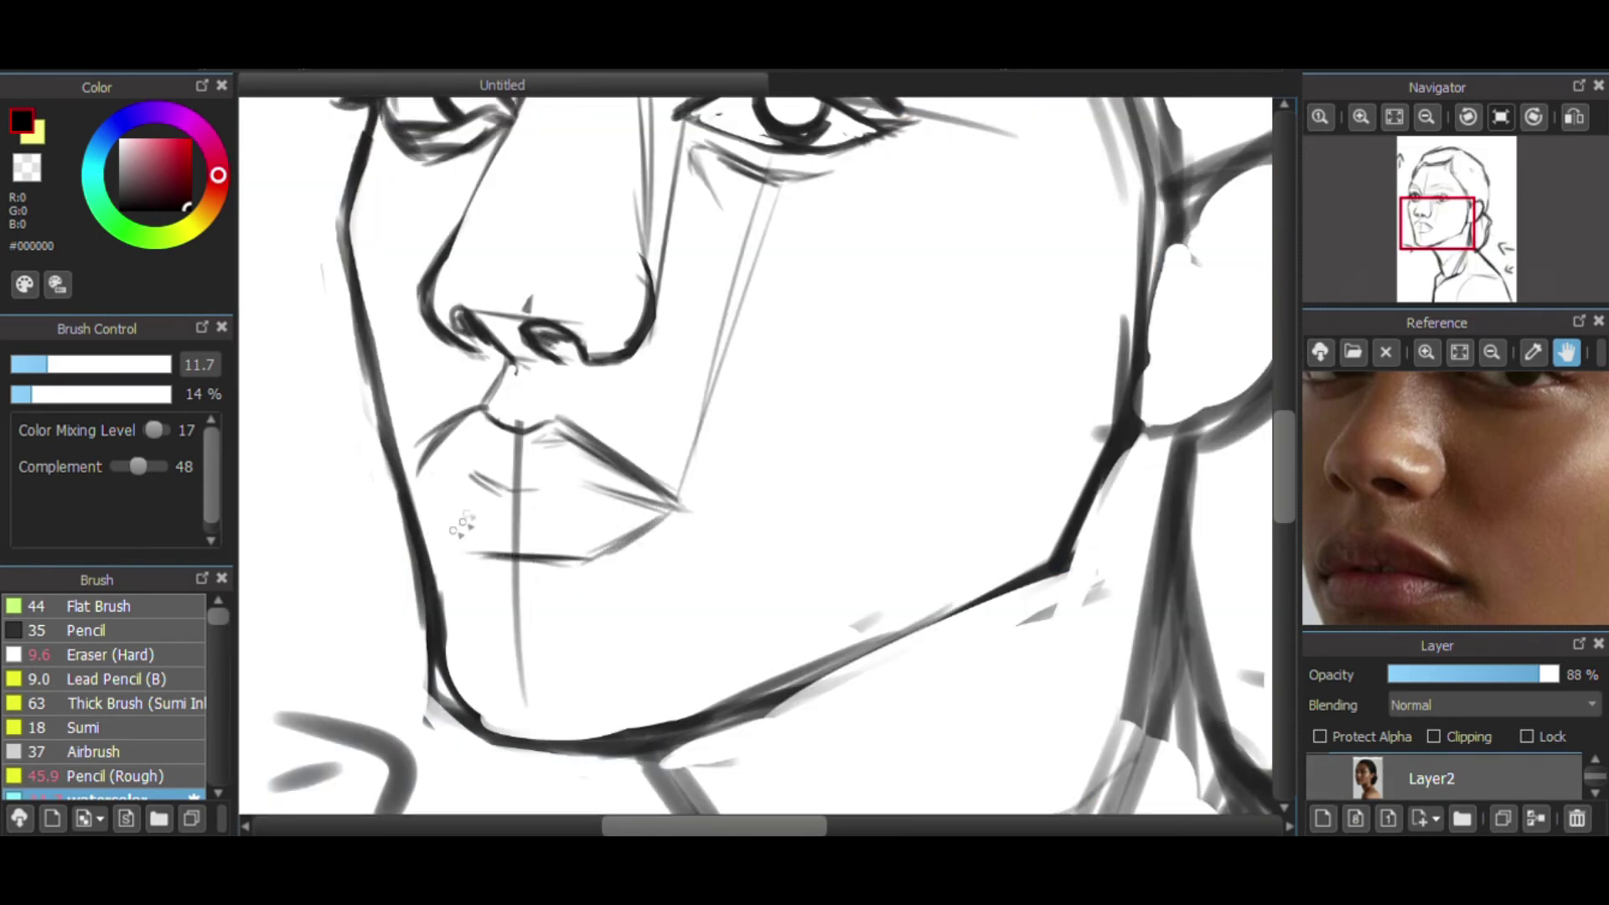
{"action": "left_click_drag", "start_coordinate": [1450, 621], "coordinate": [1357, 503]}
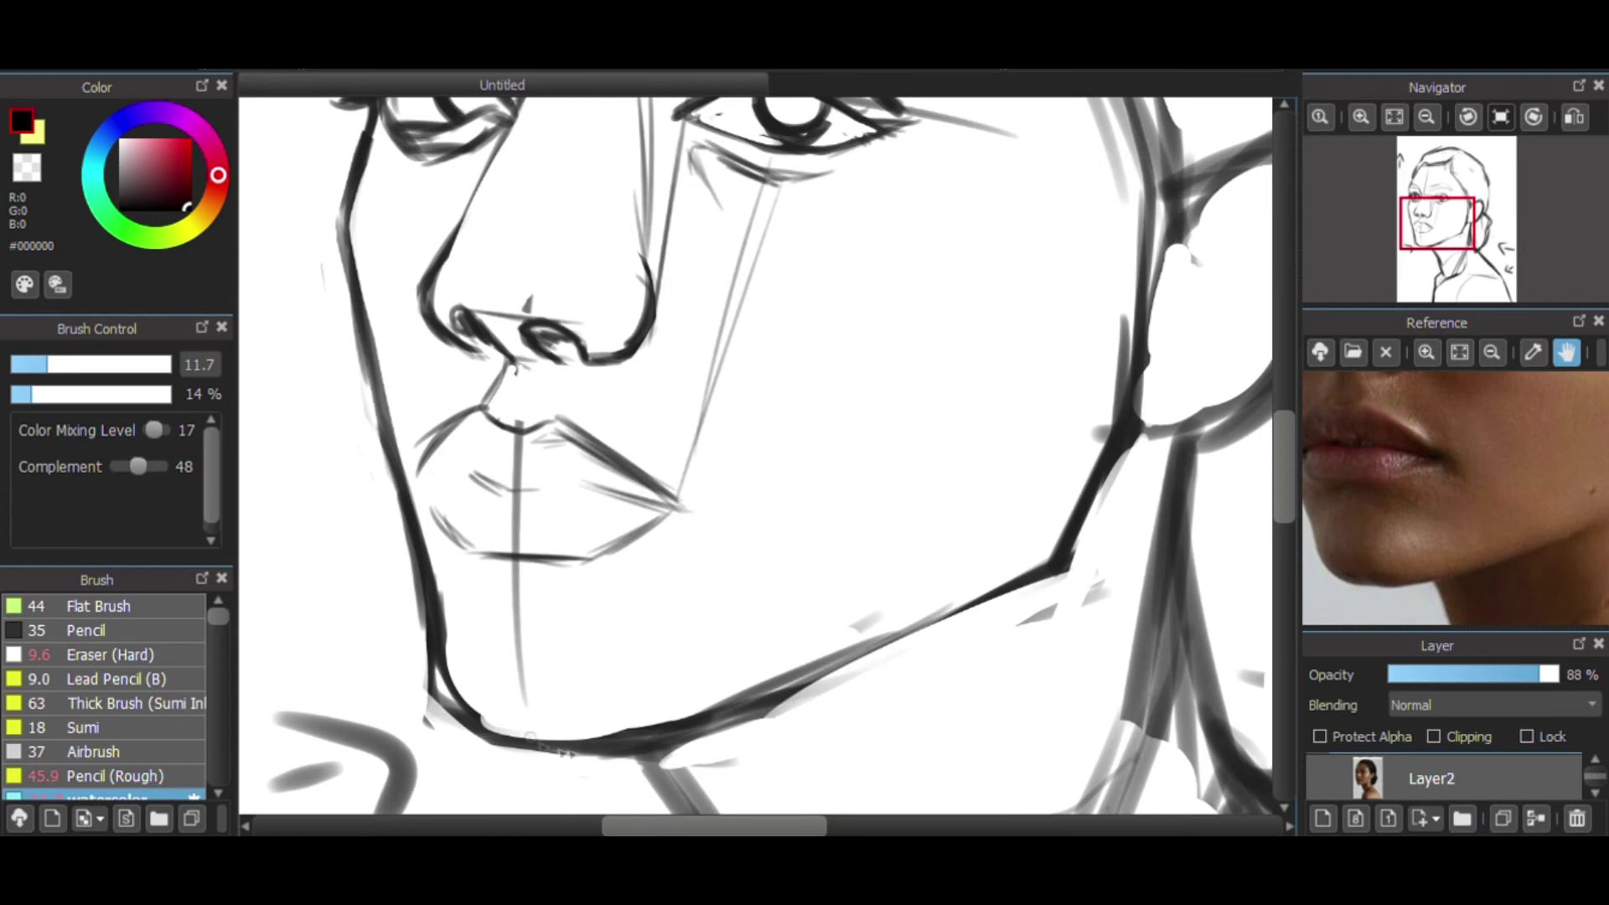
- Thin the chin and jaw contour with the hard eraser enlarged to about size 25
{"action": "key", "text": "e"}
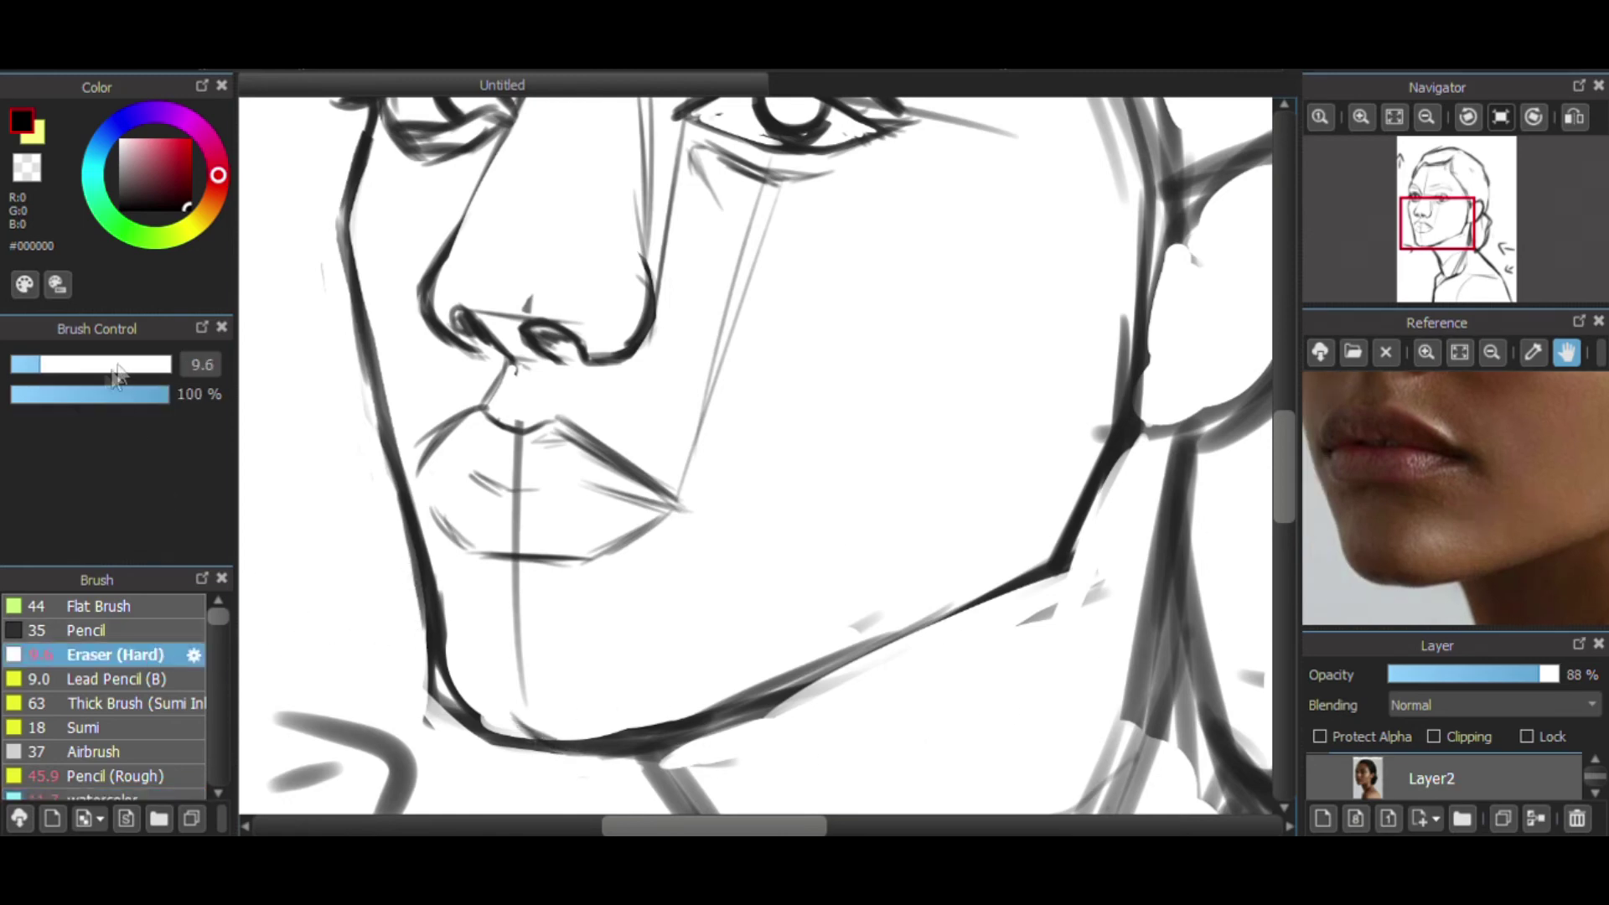
{"action": "left_click", "coordinate": [115, 366]}
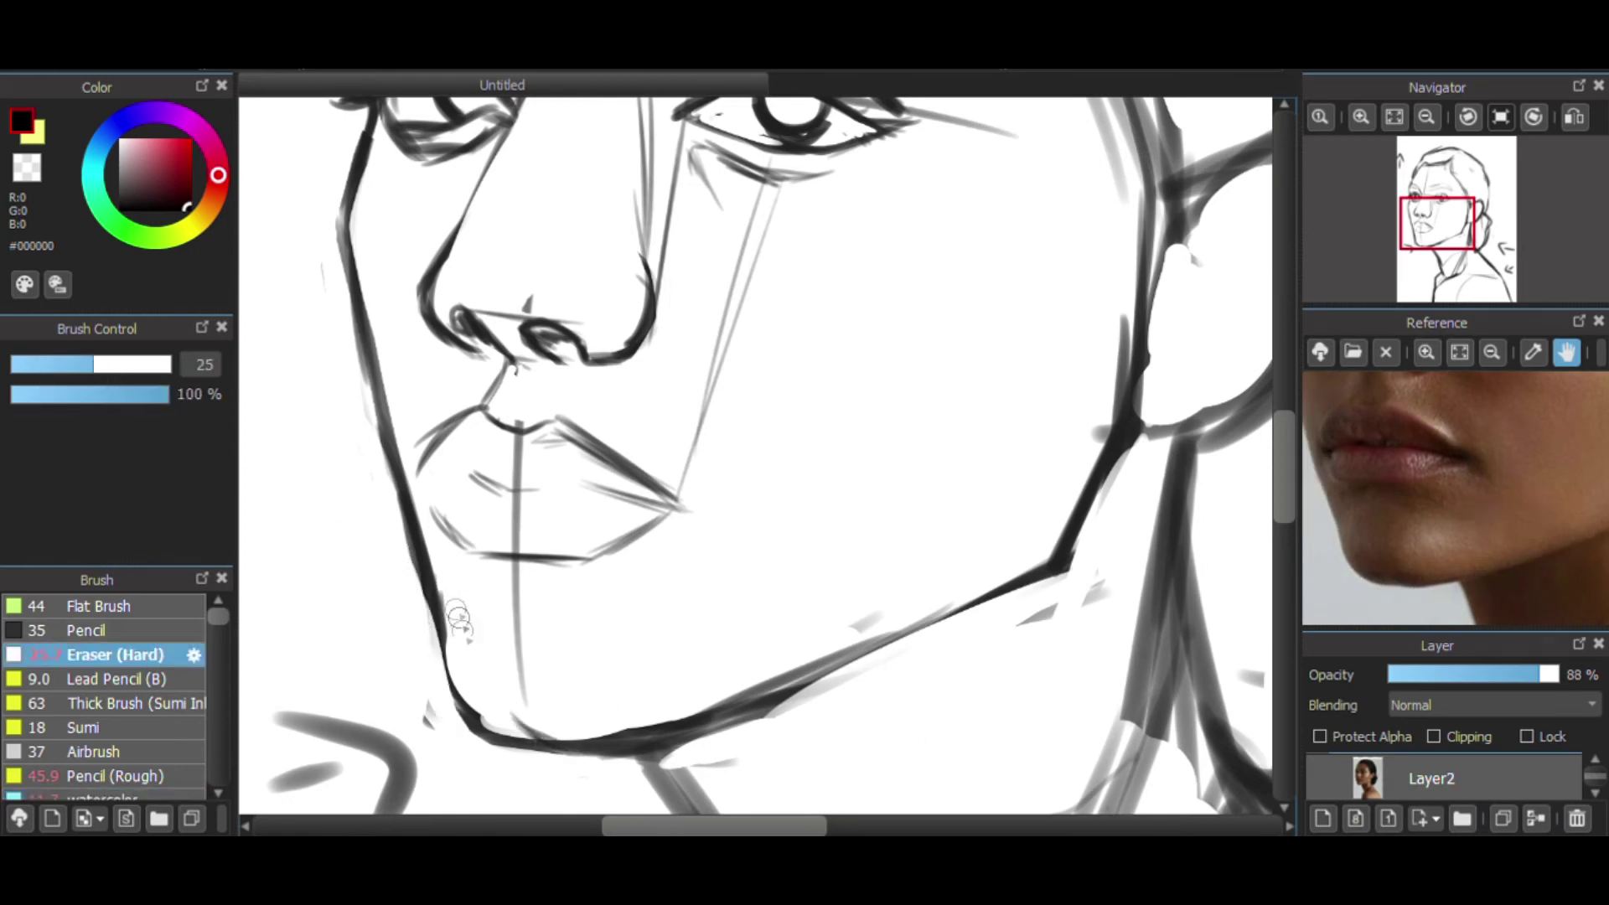
{"action": "mouse_move", "coordinate": [599, 719]}
{"action": "left_mouse_down"}
{"action": "mouse_move", "coordinate": [713, 711]}
{"action": "mouse_move", "coordinate": [872, 664]}
{"action": "left_mouse_up"}
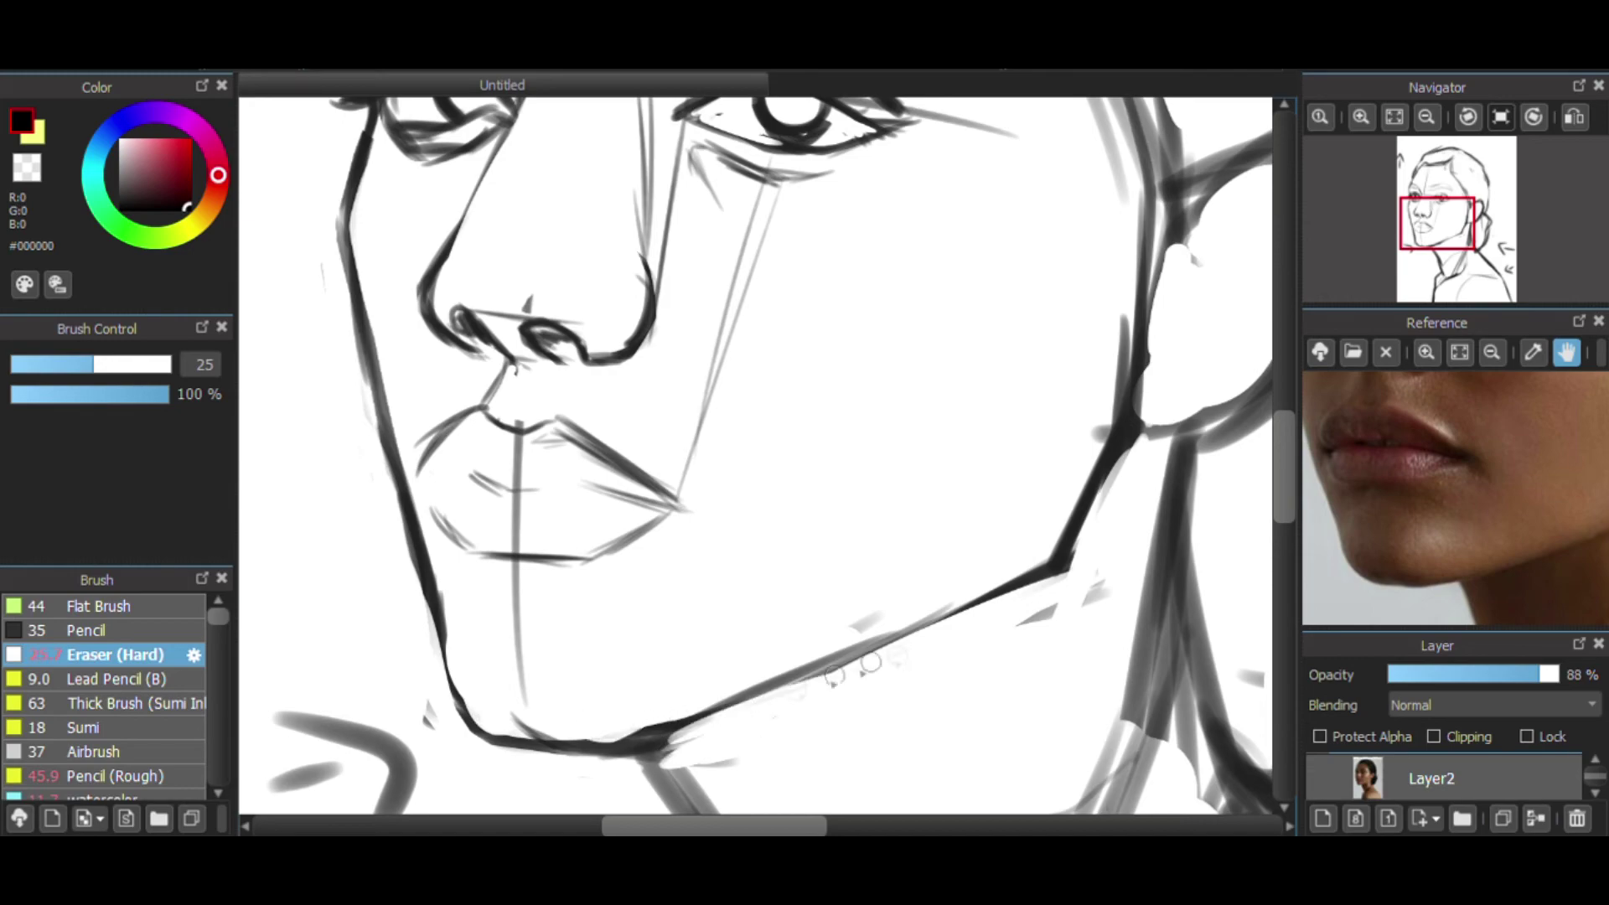
{"action": "mouse_move", "coordinate": [621, 748]}
{"action": "left_mouse_down"}
{"action": "mouse_move", "coordinate": [721, 723]}
{"action": "mouse_move", "coordinate": [637, 750]}
{"action": "left_mouse_up"}
{"action": "left_click_drag", "start_coordinate": [1098, 593], "coordinate": [1133, 570]}
- Examine the whole portrait, and return to a close view of the nose and mouth in both the drawing and the reference photo
{"action": "left_click", "coordinate": [1428, 118]}
{"action": "left_click", "coordinate": [1428, 118]}
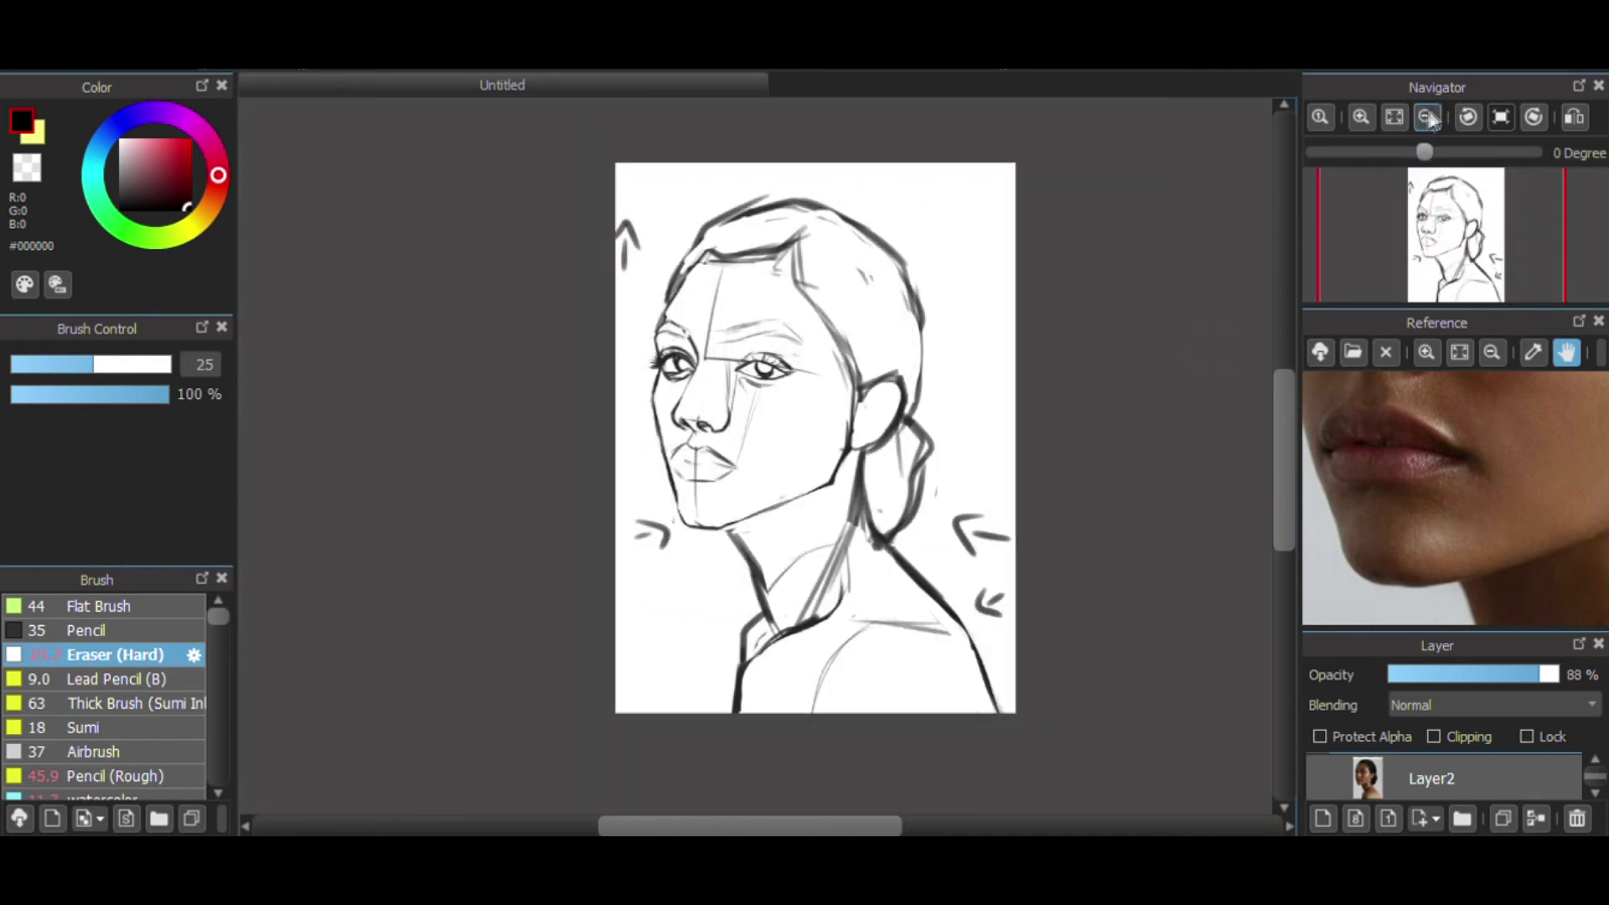
{"action": "left_click", "coordinate": [1361, 117]}
{"action": "left_click", "coordinate": [1362, 117]}
{"action": "left_click", "coordinate": [1362, 118]}
{"action": "left_click_drag", "start_coordinate": [1374, 415], "coordinate": [1448, 415]}
{"action": "left_click", "coordinate": [1428, 118]}
{"action": "left_click_drag", "start_coordinate": [1473, 492], "coordinate": [1445, 507]}
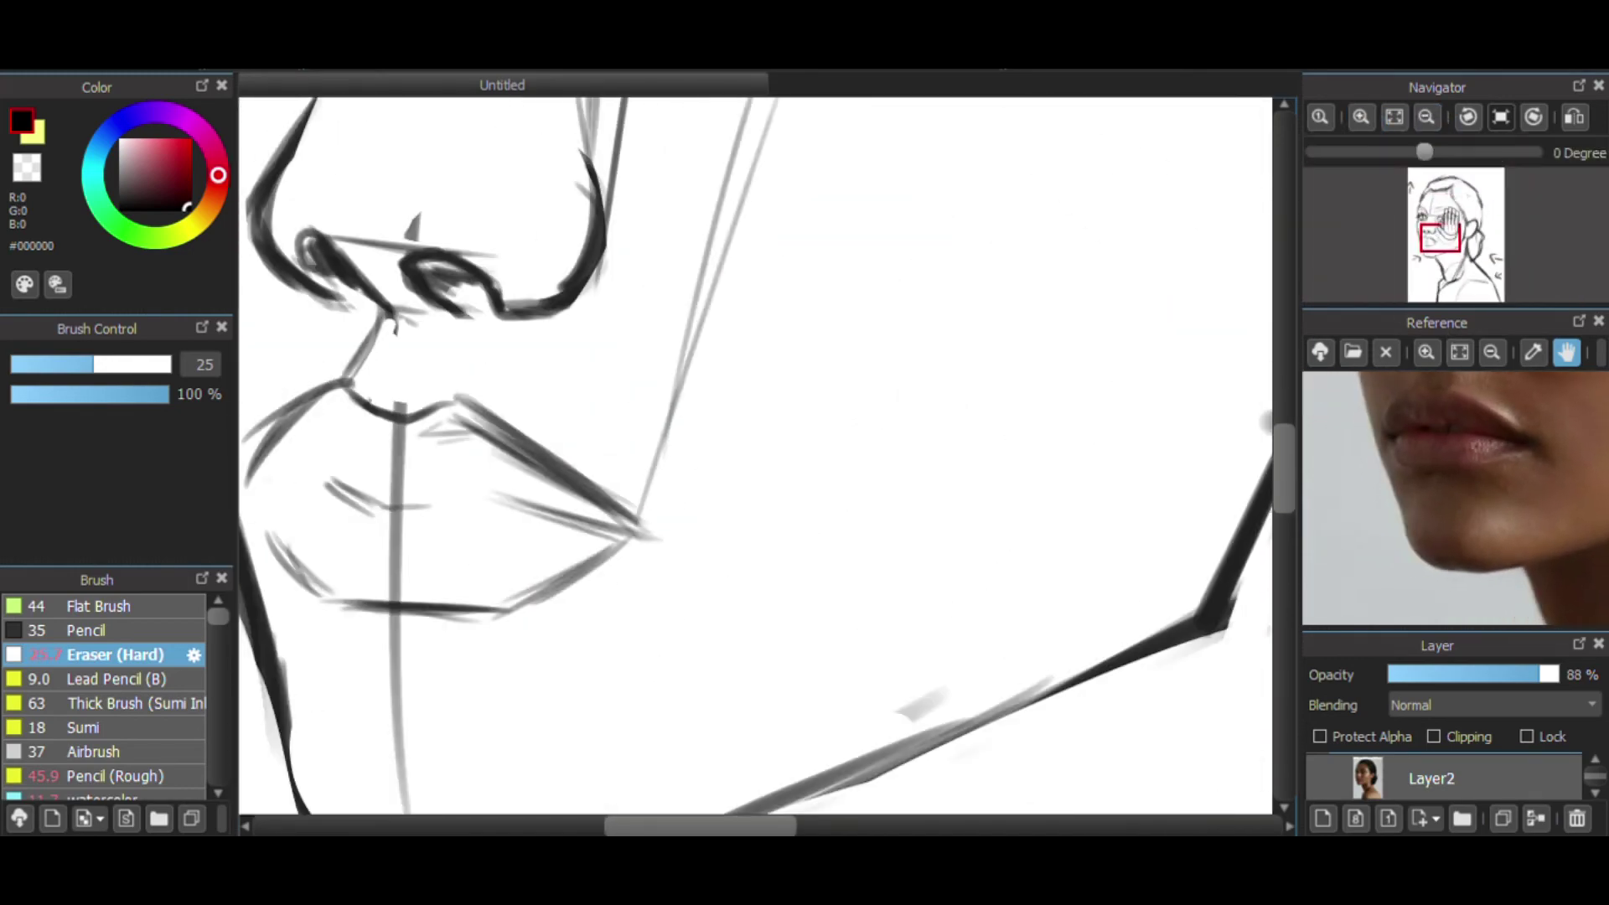
{"action": "left_click_drag", "start_coordinate": [1442, 237], "coordinate": [1432, 233]}
{"action": "left_click_drag", "start_coordinate": [1435, 463], "coordinate": [1430, 563]}
- Refine both nostrils and the underside of the nose with the watercolor brush, judging the shape from the full portrait
{"action": "left_click", "coordinate": [126, 797]}
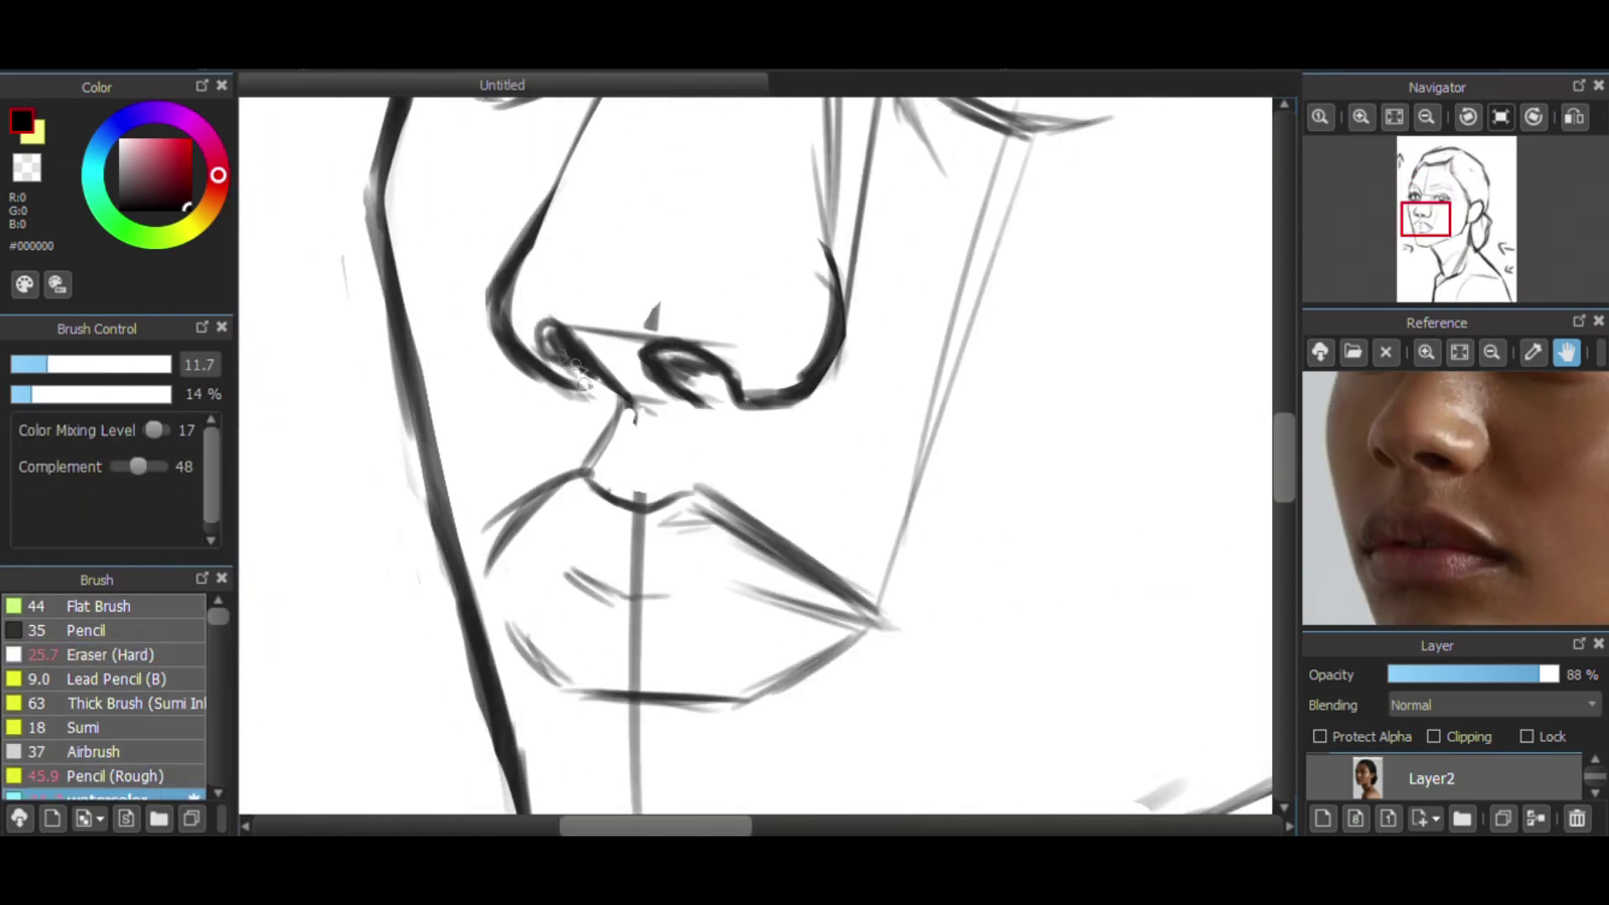
{"action": "left_click_drag", "start_coordinate": [644, 355], "coordinate": [732, 366]}
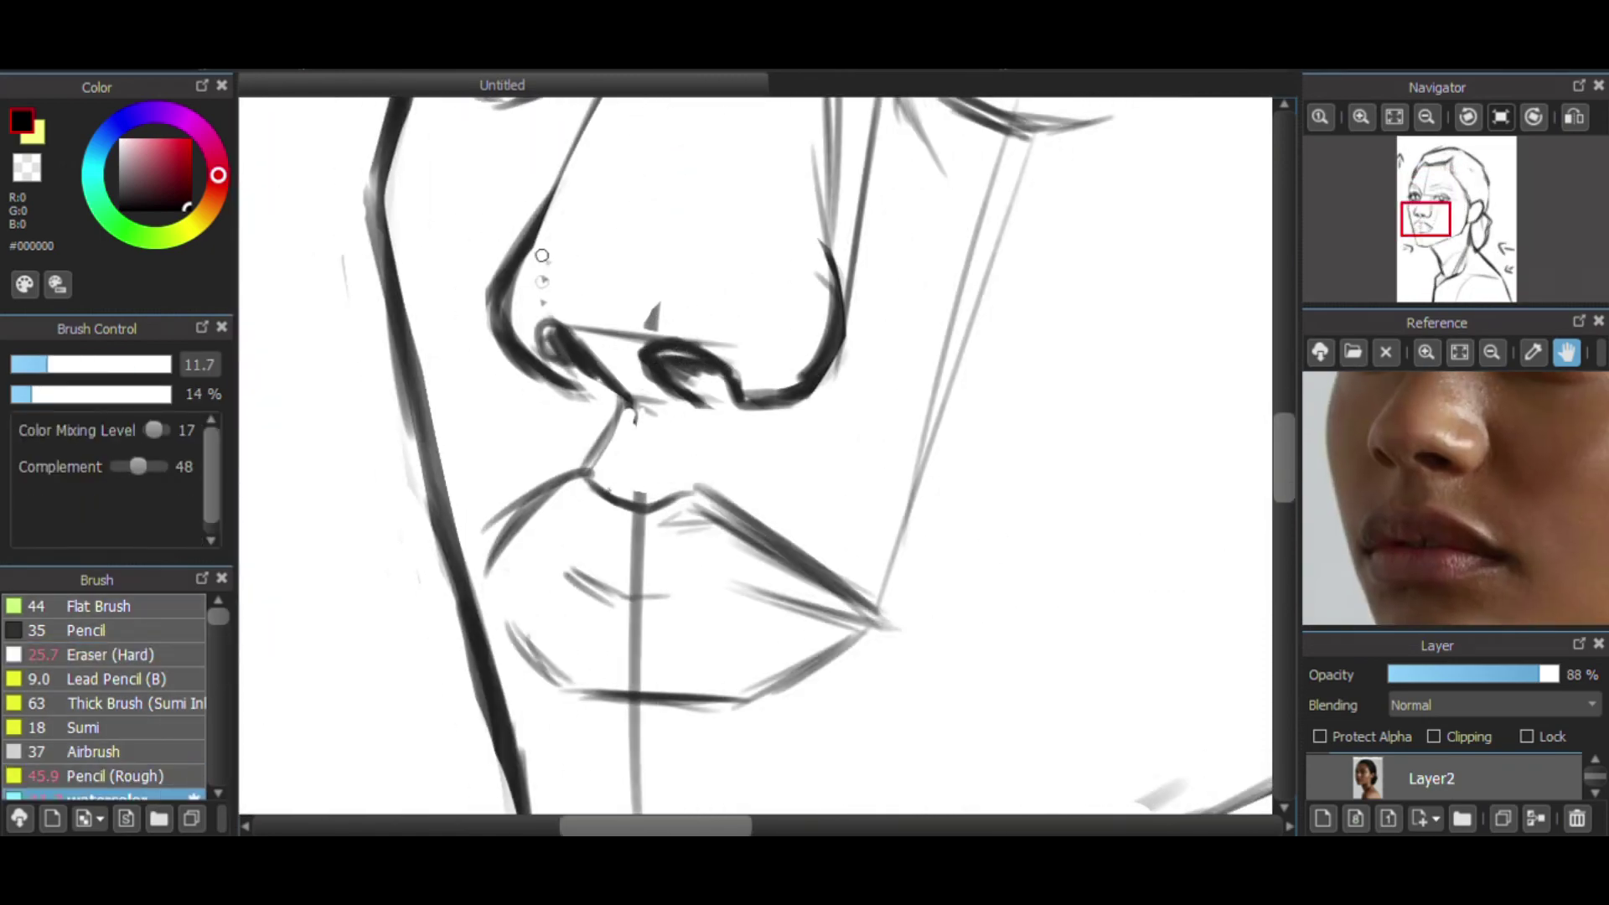
{"action": "left_click", "coordinate": [1428, 117]}
{"action": "left_click", "coordinate": [1428, 117]}
{"action": "left_click", "coordinate": [1428, 117]}
{"action": "left_click", "coordinate": [1428, 118]}
{"action": "left_click", "coordinate": [1363, 117]}
{"action": "left_click", "coordinate": [1364, 117]}
{"action": "left_click", "coordinate": [1363, 117]}
{"action": "left_click", "coordinate": [1364, 118]}
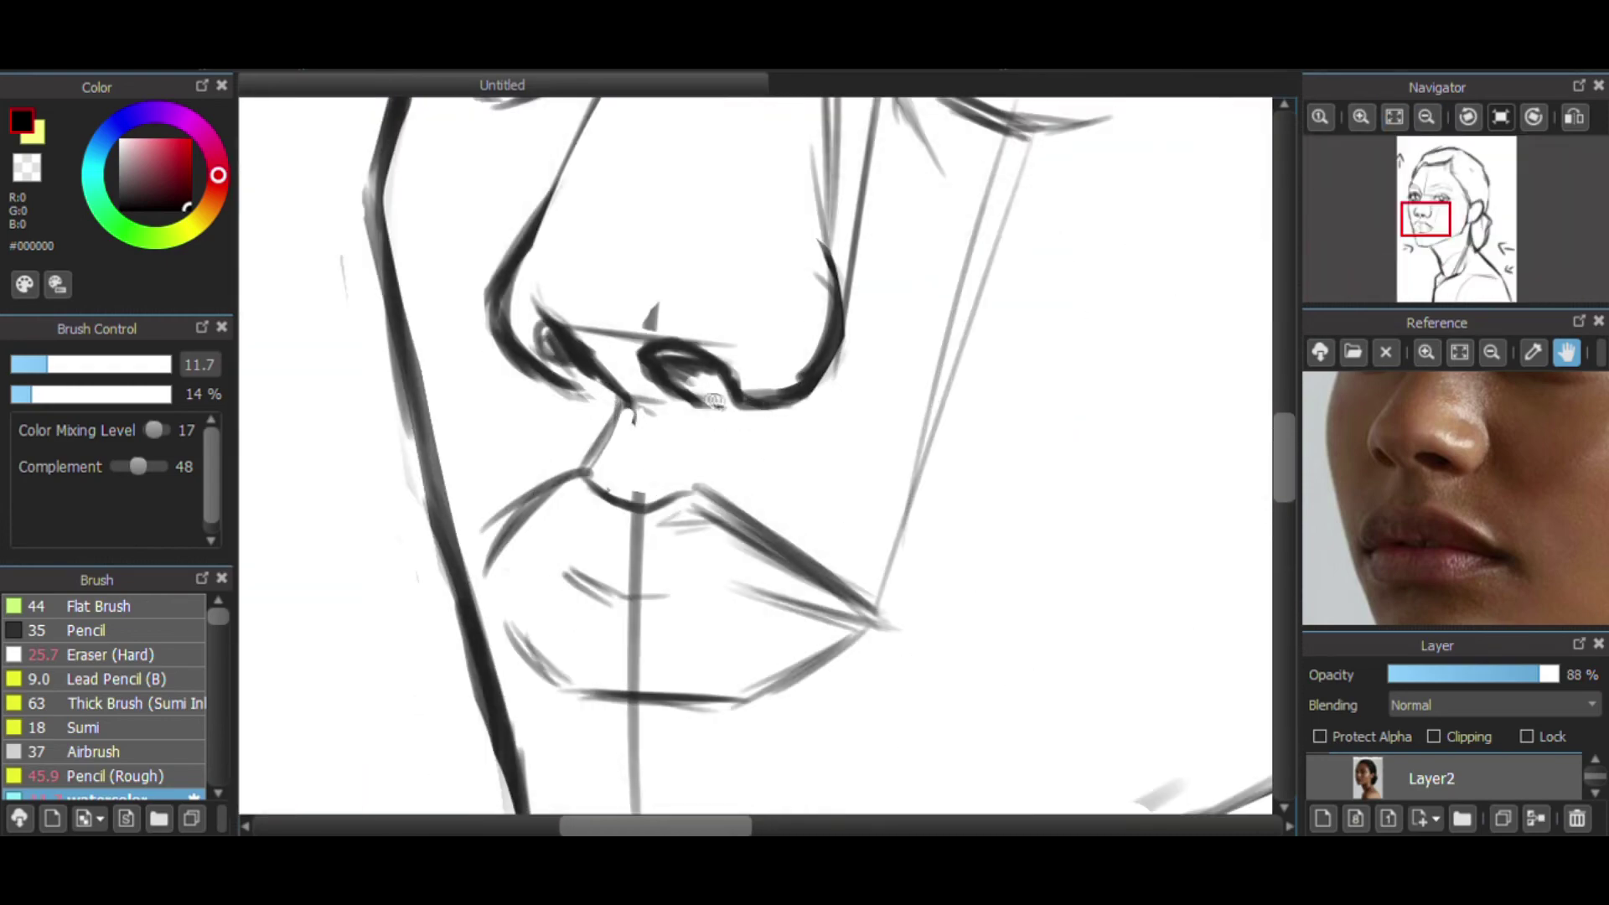
{"action": "left_click_drag", "start_coordinate": [718, 393], "coordinate": [630, 369]}
- Compare the face with the Layer2 photo, and strengthen the cupid's bow and near edge of the upper lip
{"action": "left_click", "coordinate": [1428, 117]}
{"action": "left_click", "coordinate": [1428, 117]}
{"action": "left_click", "coordinate": [1318, 778]}
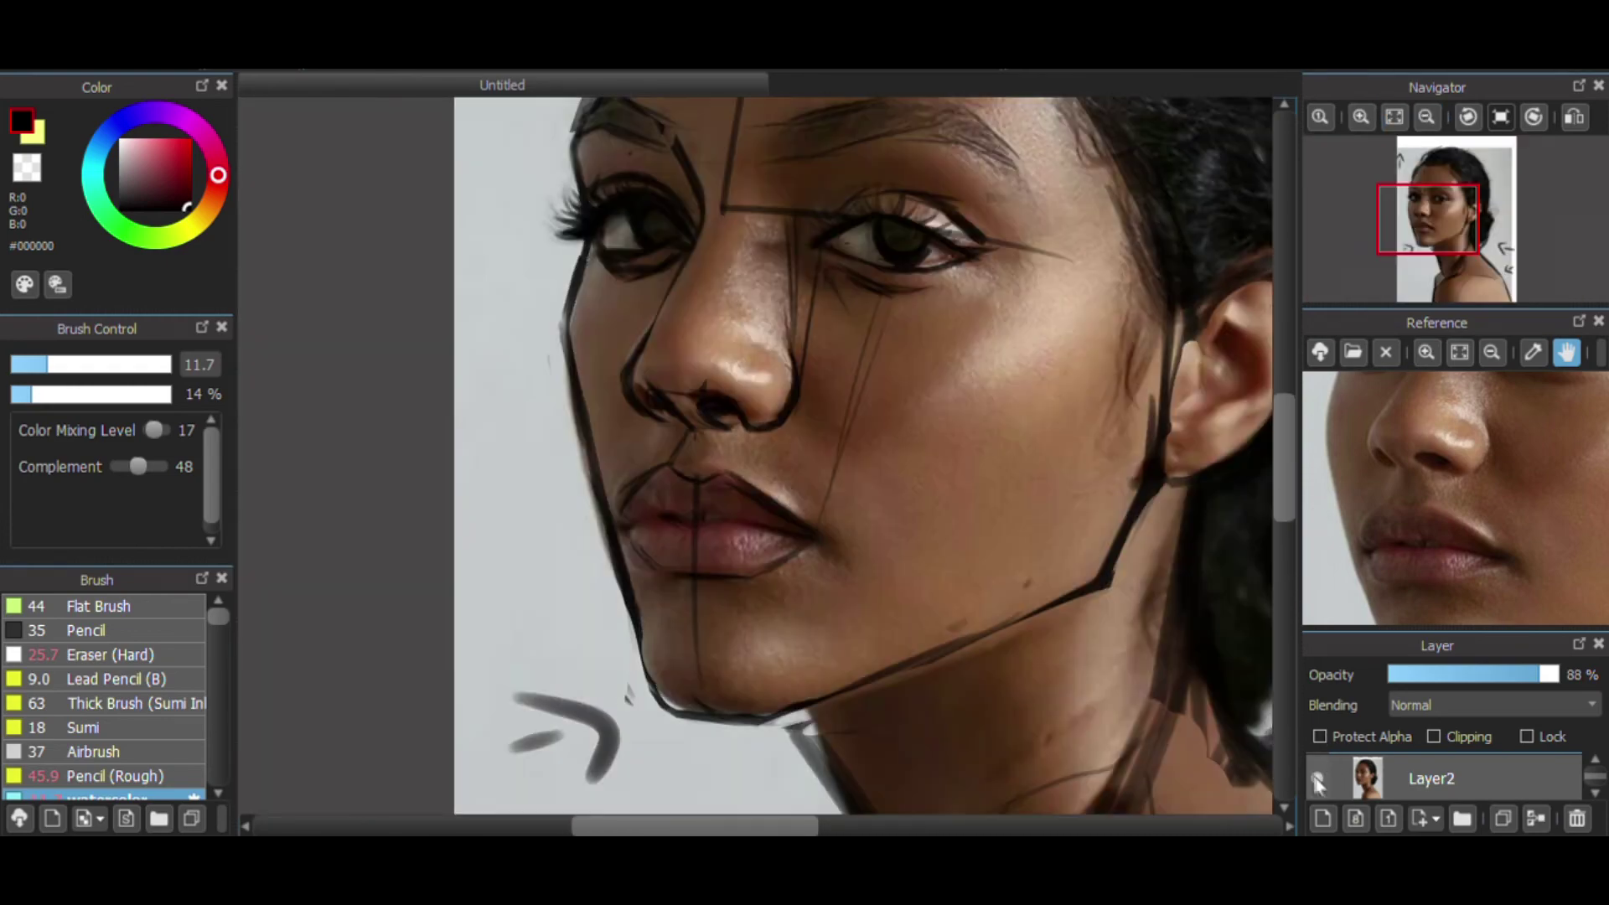
{"action": "left_click", "coordinate": [1318, 778]}
{"action": "left_click", "coordinate": [1362, 117]}
{"action": "left_click", "coordinate": [1362, 117]}
{"action": "mouse_move", "coordinate": [634, 504]}
{"action": "left_mouse_down"}
{"action": "mouse_move", "coordinate": [677, 478]}
{"action": "mouse_move", "coordinate": [744, 527]}
{"action": "left_mouse_up"}
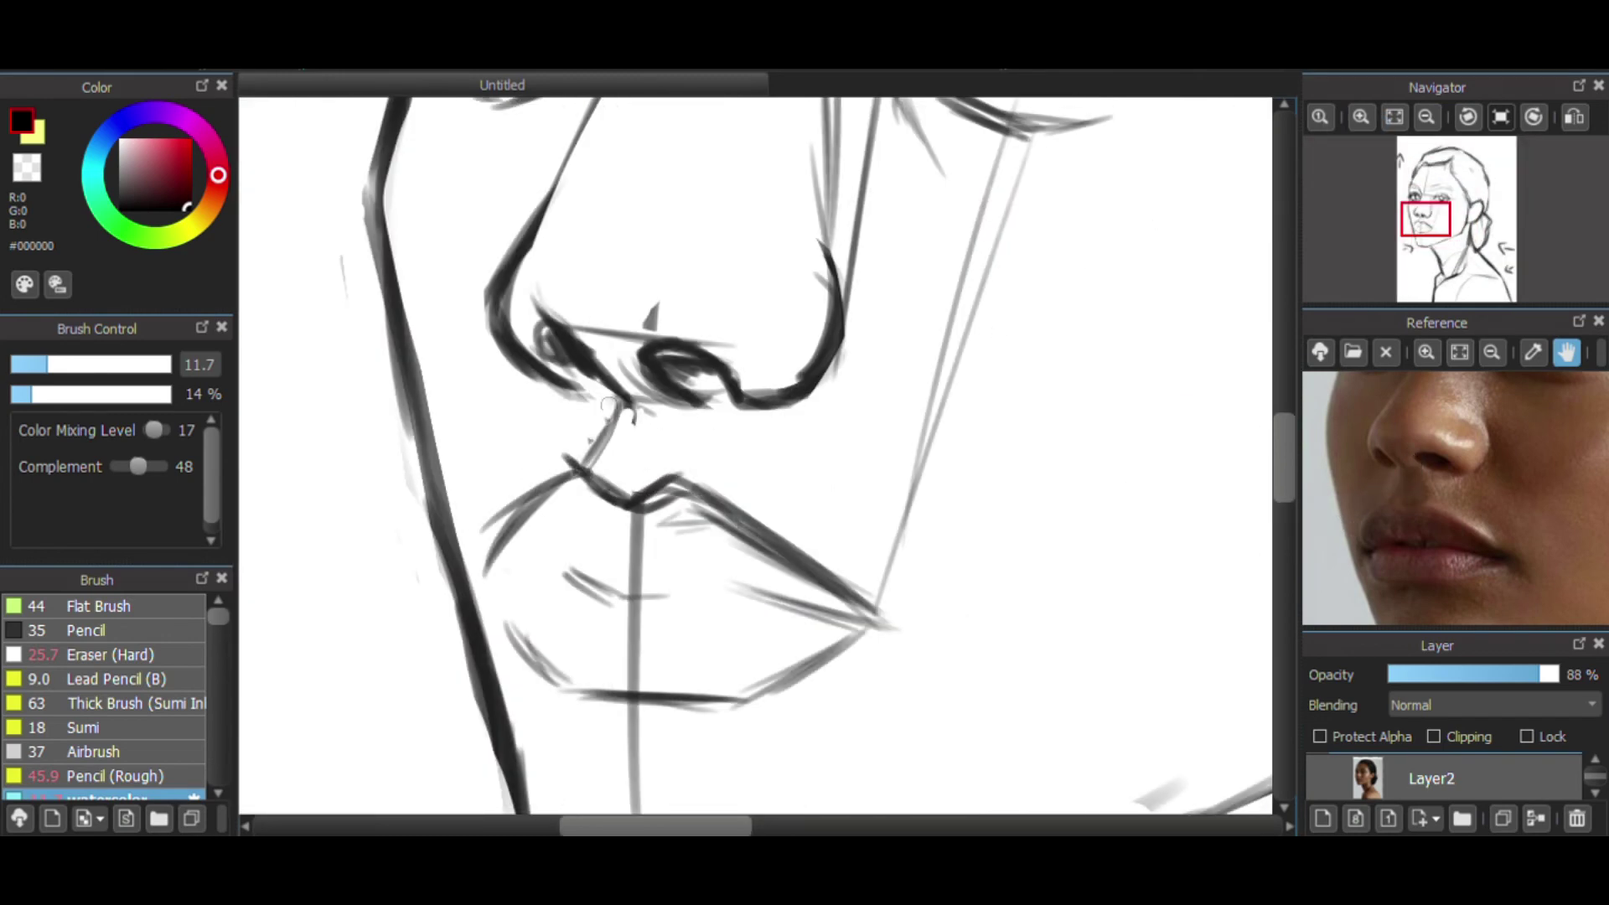
- Draw both sides of the philtrum and its curved base between the nose and the cupid's bow
{"action": "left_click_drag", "start_coordinate": [610, 407], "coordinate": [580, 470]}
{"action": "left_click_drag", "start_coordinate": [581, 473], "coordinate": [633, 501]}
{"action": "left_click_drag", "start_coordinate": [666, 405], "coordinate": [680, 474]}
{"action": "left_click_drag", "start_coordinate": [590, 453], "coordinate": [667, 457]}
{"action": "left_click_drag", "start_coordinate": [618, 402], "coordinate": [666, 411]}
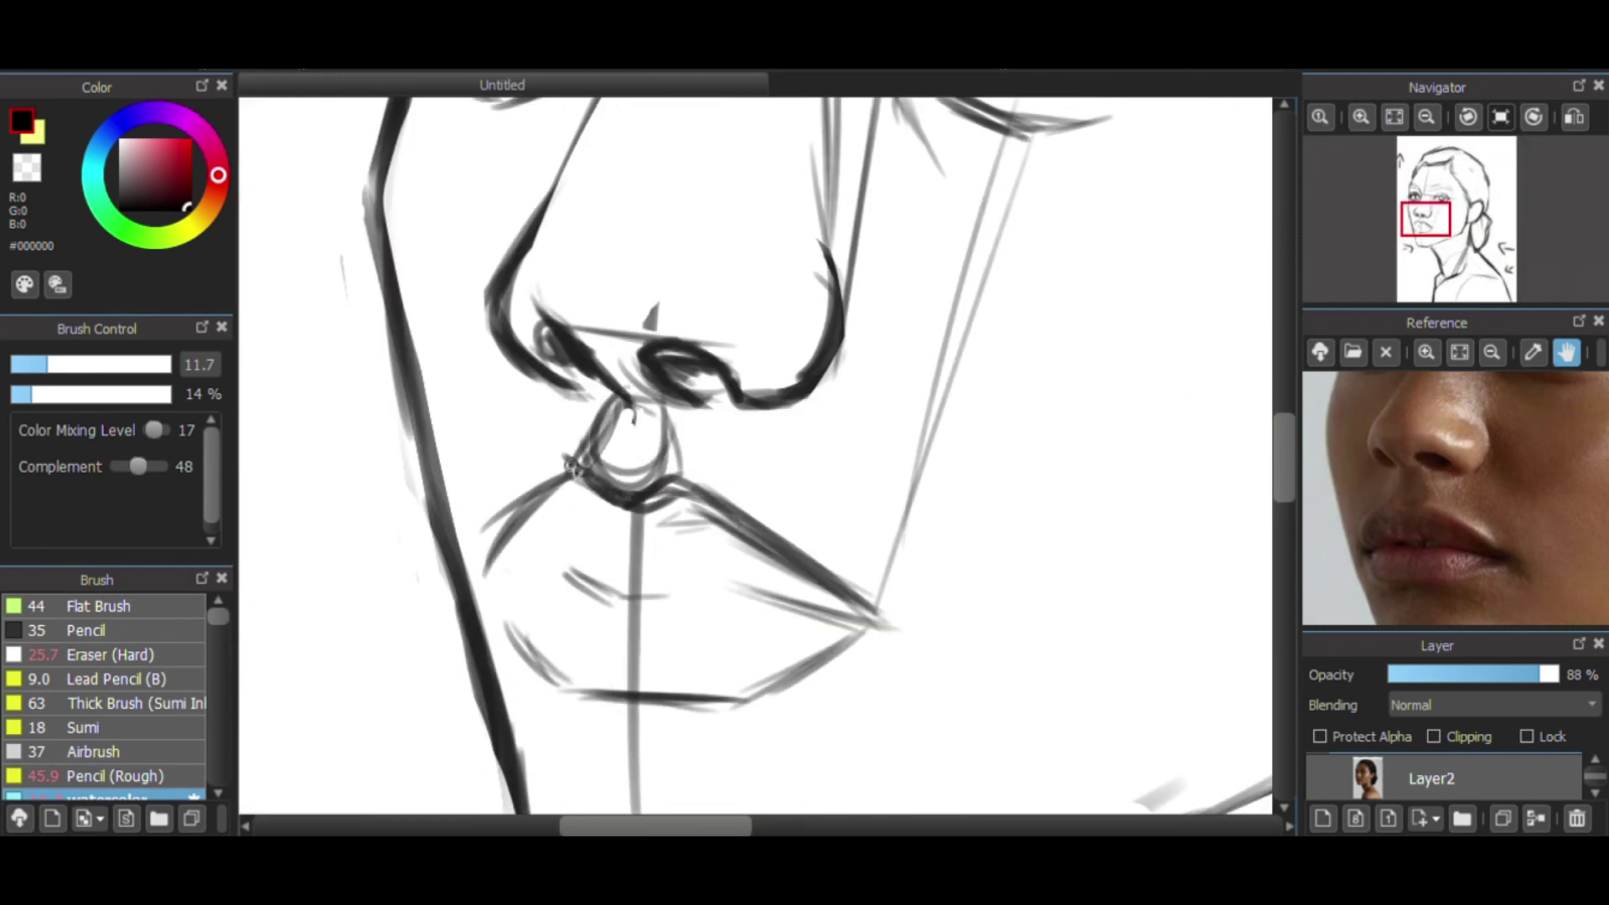
- Darken the lip outlines, and draw the wavy parting line between the lips out to both mouth corners
{"action": "left_click_drag", "start_coordinate": [572, 468], "coordinate": [490, 558]}
{"action": "mouse_move", "coordinate": [545, 491]}
{"action": "left_mouse_down"}
{"action": "mouse_move", "coordinate": [503, 570]}
{"action": "mouse_move", "coordinate": [696, 570]}
{"action": "mouse_move", "coordinate": [872, 605]}
{"action": "left_mouse_up"}
{"action": "mouse_move", "coordinate": [575, 557]}
{"action": "left_mouse_down"}
{"action": "mouse_move", "coordinate": [641, 596]}
{"action": "mouse_move", "coordinate": [721, 593]}
{"action": "left_mouse_up"}
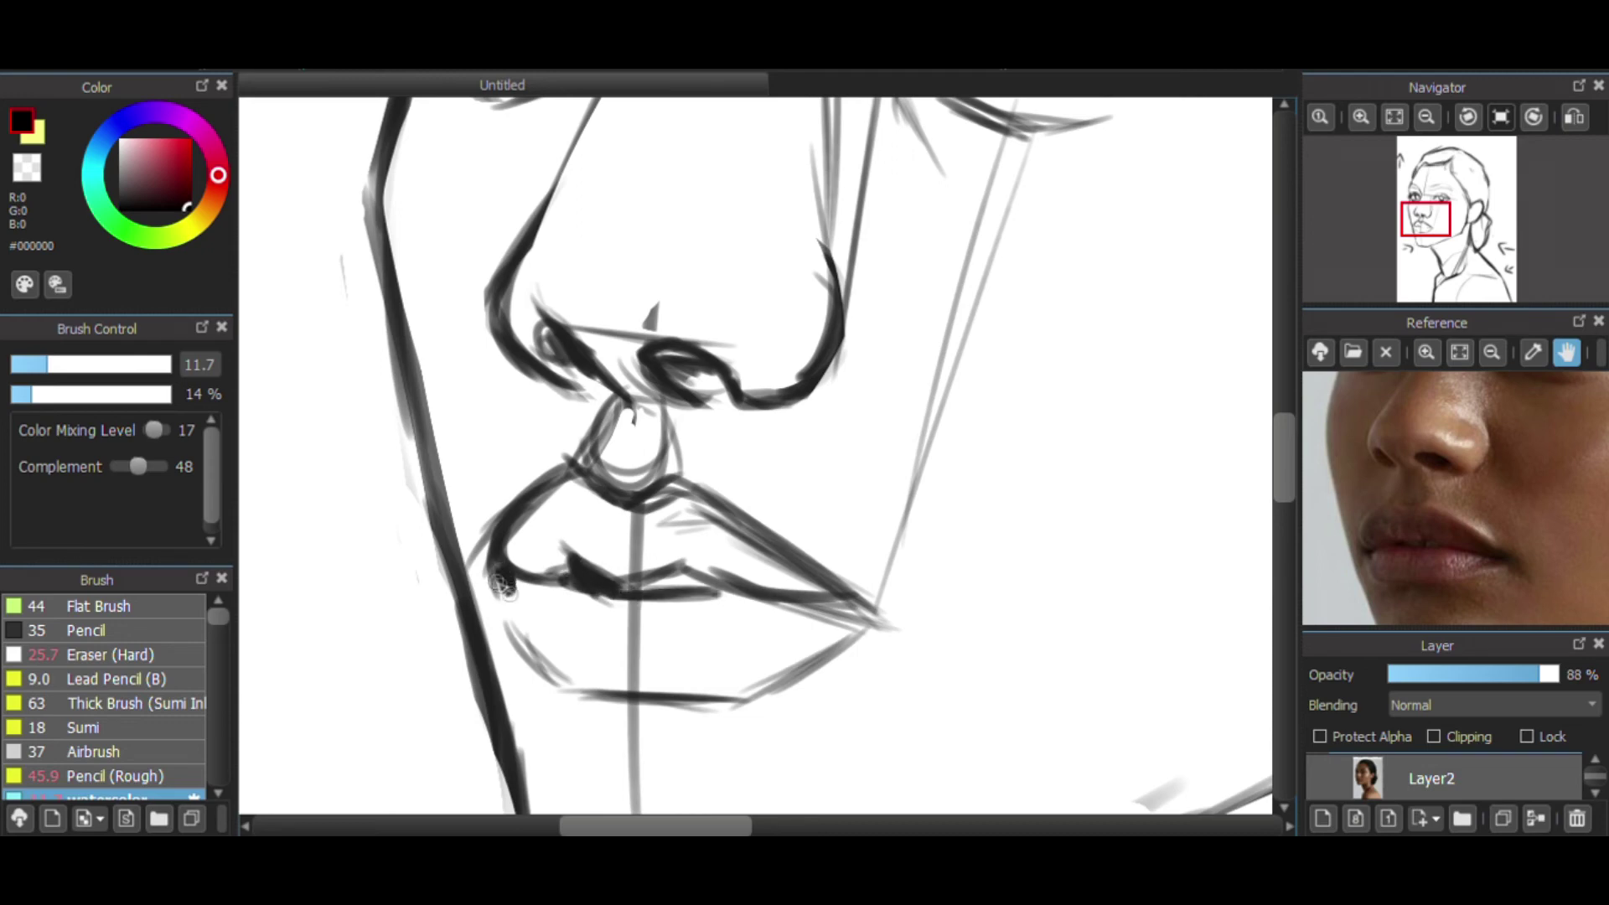
{"action": "mouse_move", "coordinate": [503, 587]}
{"action": "left_mouse_down"}
{"action": "mouse_move", "coordinate": [528, 592]}
{"action": "mouse_move", "coordinate": [557, 683]}
{"action": "mouse_move", "coordinate": [587, 704]}
{"action": "mouse_move", "coordinate": [754, 692]}
{"action": "mouse_move", "coordinate": [821, 717]}
{"action": "mouse_move", "coordinate": [868, 627]}
{"action": "mouse_move", "coordinate": [815, 601]}
{"action": "mouse_move", "coordinate": [721, 591]}
{"action": "left_mouse_up"}
- Compare the mouth with the Layer2 photo, and examine the whole portrait beside the full reference photo
{"action": "left_click", "coordinate": [1333, 771]}
{"action": "left_click", "coordinate": [1332, 771]}
{"action": "left_click", "coordinate": [1430, 119]}
{"action": "left_click", "coordinate": [1430, 119]}
{"action": "left_click", "coordinate": [1430, 119]}
{"action": "left_click", "coordinate": [1430, 119]}
{"action": "left_click", "coordinate": [1429, 120]}
{"action": "left_click", "coordinate": [1494, 352]}
{"action": "left_click", "coordinate": [1494, 354]}
{"action": "left_click", "coordinate": [1495, 353]}
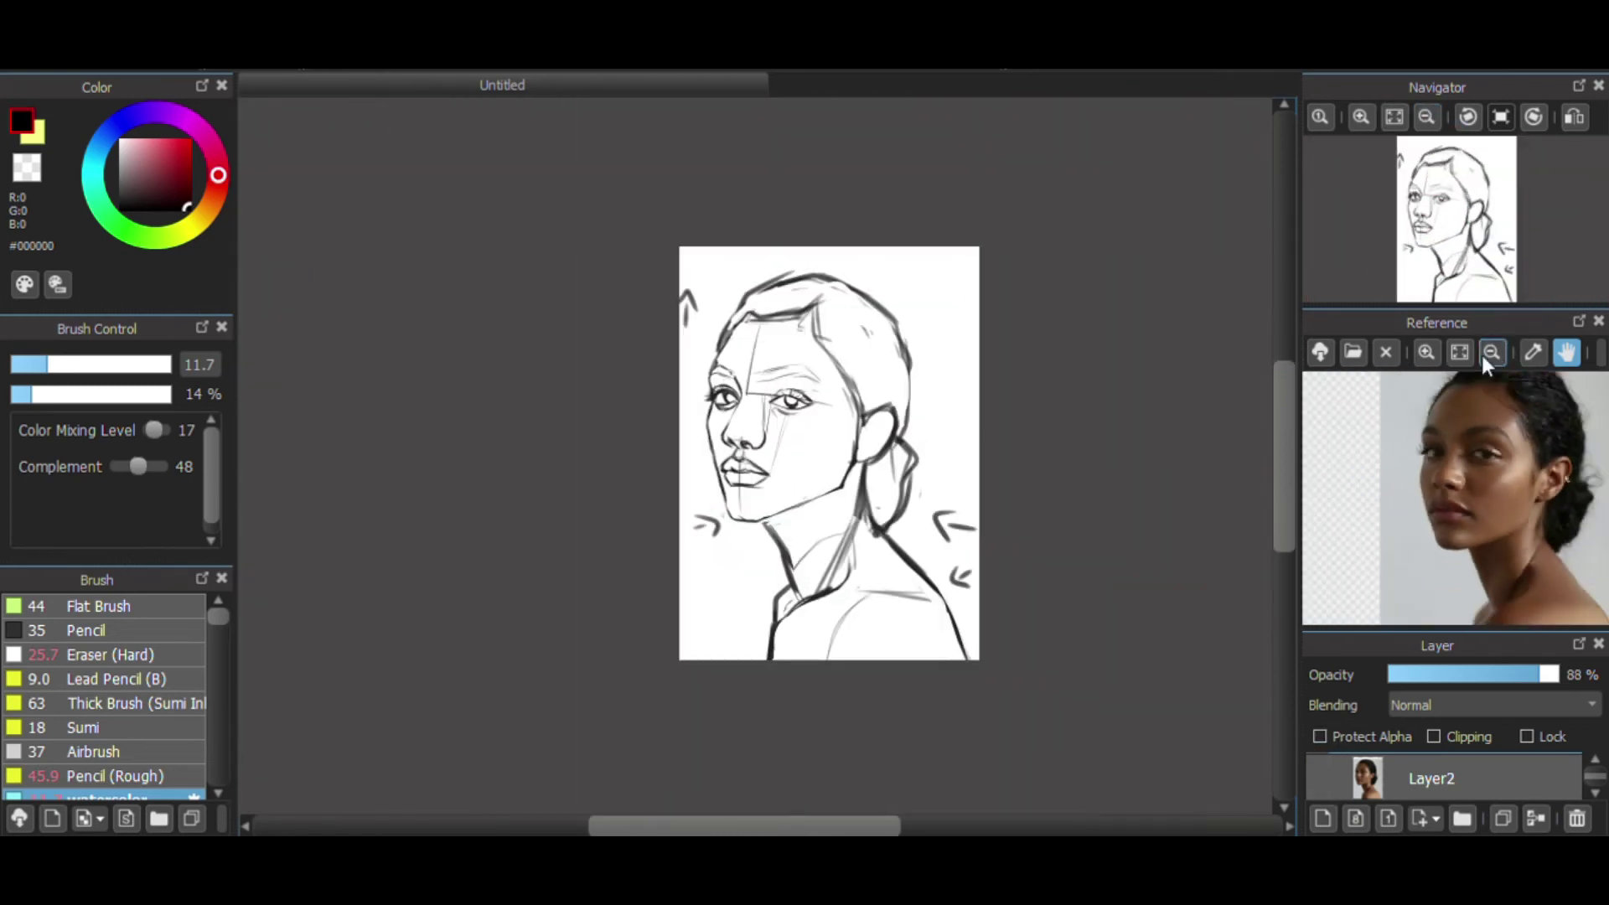
- Check the face against the Layer2 photo, reinforce the chin contour, and trim the far jaw line with the hard eraser
{"action": "left_click", "coordinate": [1364, 119]}
{"action": "left_click", "coordinate": [1363, 119]}
{"action": "left_click", "coordinate": [1363, 119]}
{"action": "left_click", "coordinate": [1322, 772]}
{"action": "left_click", "coordinate": [1322, 772]}
{"action": "left_click", "coordinate": [1364, 119]}
{"action": "left_click", "coordinate": [1364, 119]}
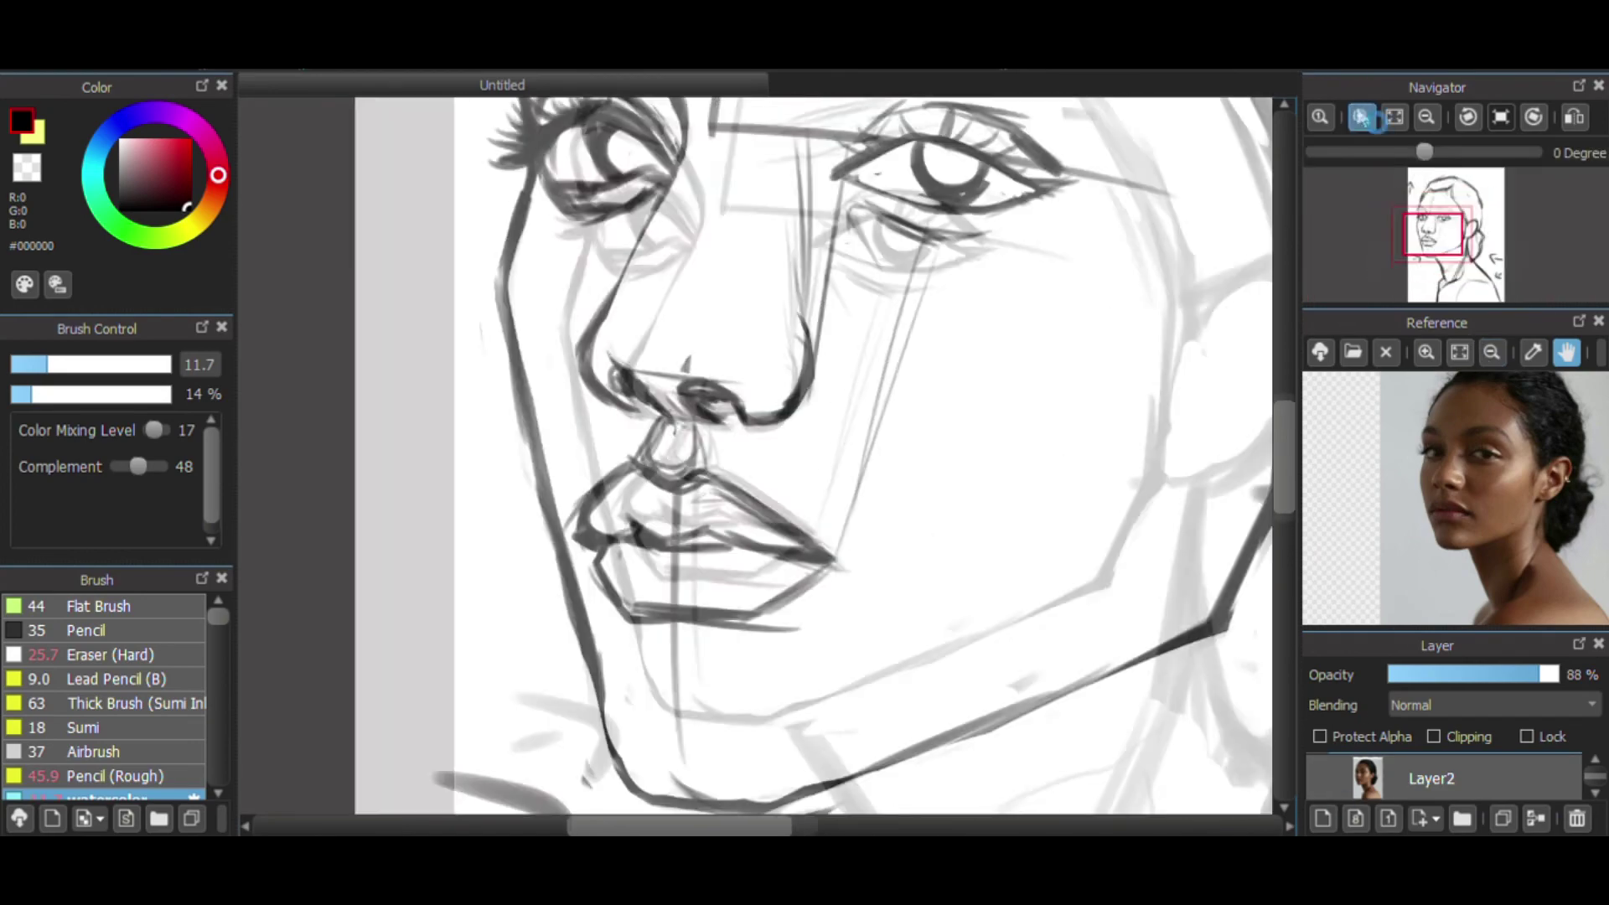
{"action": "left_click_drag", "start_coordinate": [1432, 234], "coordinate": [1439, 260]}
{"action": "mouse_move", "coordinate": [484, 272]}
{"action": "left_mouse_down"}
{"action": "mouse_move", "coordinate": [555, 381]}
{"action": "mouse_move", "coordinate": [676, 387]}
{"action": "left_mouse_up"}
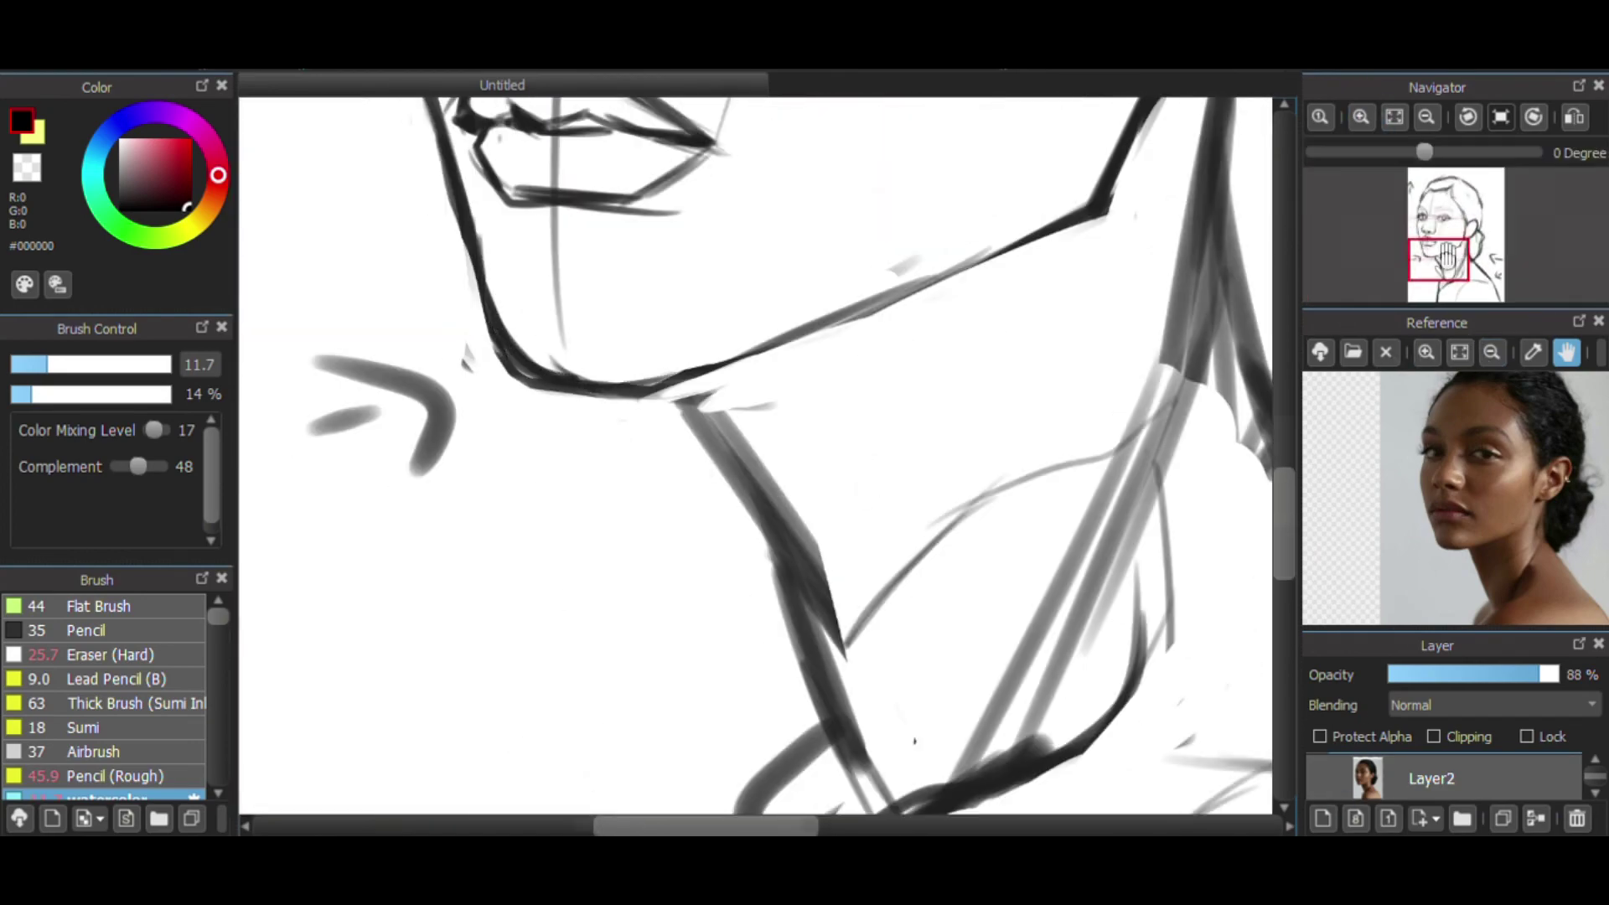
{"action": "left_click_drag", "start_coordinate": [1434, 247], "coordinate": [1422, 224]}
{"action": "left_click", "coordinate": [116, 655]}
{"action": "left_click_drag", "start_coordinate": [606, 475], "coordinate": [670, 650]}
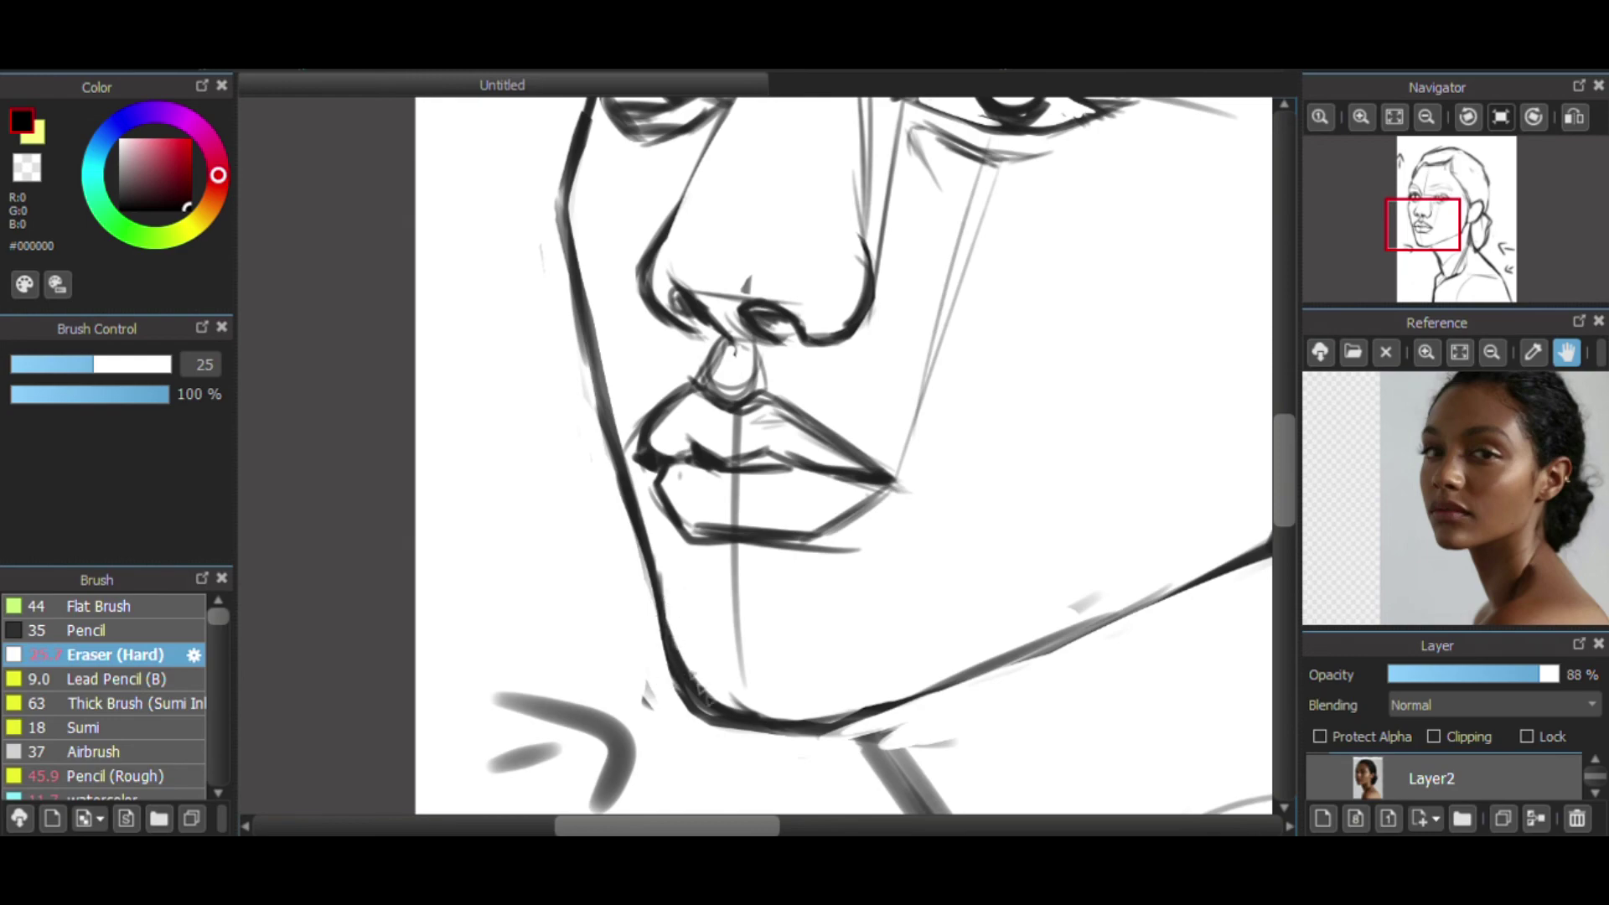
- Erase the rough stretch of the far jaw line beside the chin with the hard eraser, and check the whole portrait
{"action": "mouse_move", "coordinate": [669, 575]}
{"action": "left_mouse_down"}
{"action": "mouse_move", "coordinate": [769, 715]}
{"action": "mouse_move", "coordinate": [692, 692]}
{"action": "mouse_move", "coordinate": [708, 706]}
{"action": "left_mouse_up"}
{"action": "right_click", "coordinate": [815, 732]}
{"action": "left_click", "coordinate": [1427, 119]}
{"action": "left_click", "coordinate": [1426, 119]}
{"action": "left_click", "coordinate": [1427, 119]}
{"action": "left_click", "coordinate": [1426, 119]}
{"action": "scroll", "coordinate": [757, 457], "scroll_direction": "up", "scroll_amount": 5}
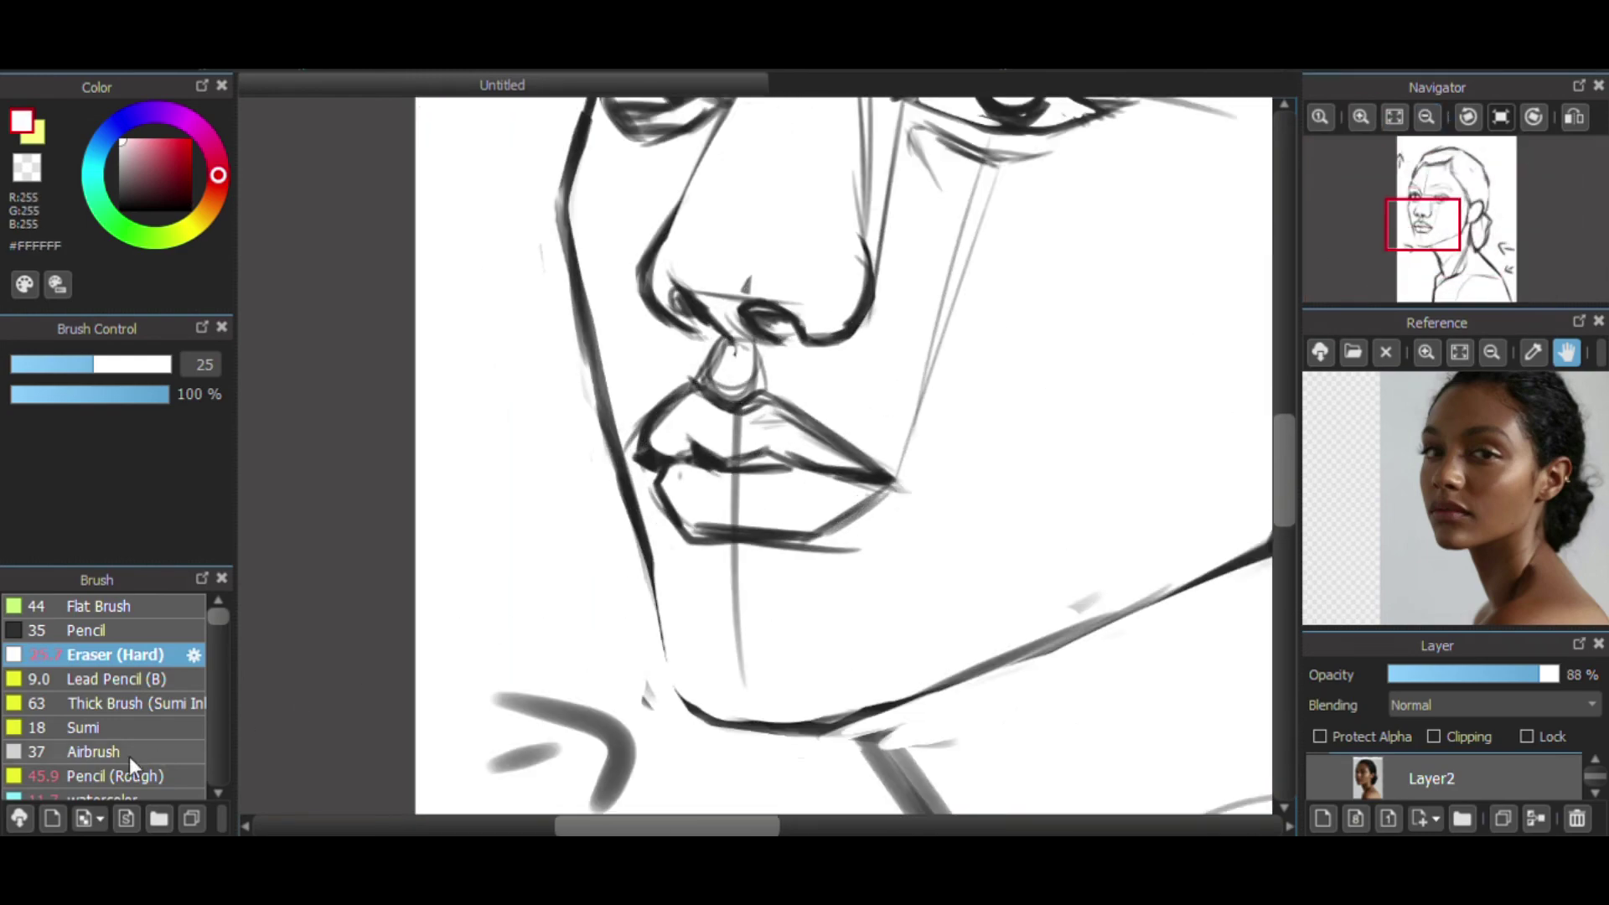
- Redraw the far jaw line as a thinner black curve into the chin with the watercolor brush
{"action": "left_click", "coordinate": [109, 797]}
{"action": "left_click_drag", "start_coordinate": [144, 162], "coordinate": [191, 210]}
{"action": "mouse_move", "coordinate": [651, 564]}
{"action": "left_mouse_down"}
{"action": "mouse_move", "coordinate": [669, 697]}
{"action": "mouse_move", "coordinate": [715, 722]}
{"action": "left_mouse_up"}
{"action": "left_click_drag", "start_coordinate": [667, 630], "coordinate": [688, 710]}
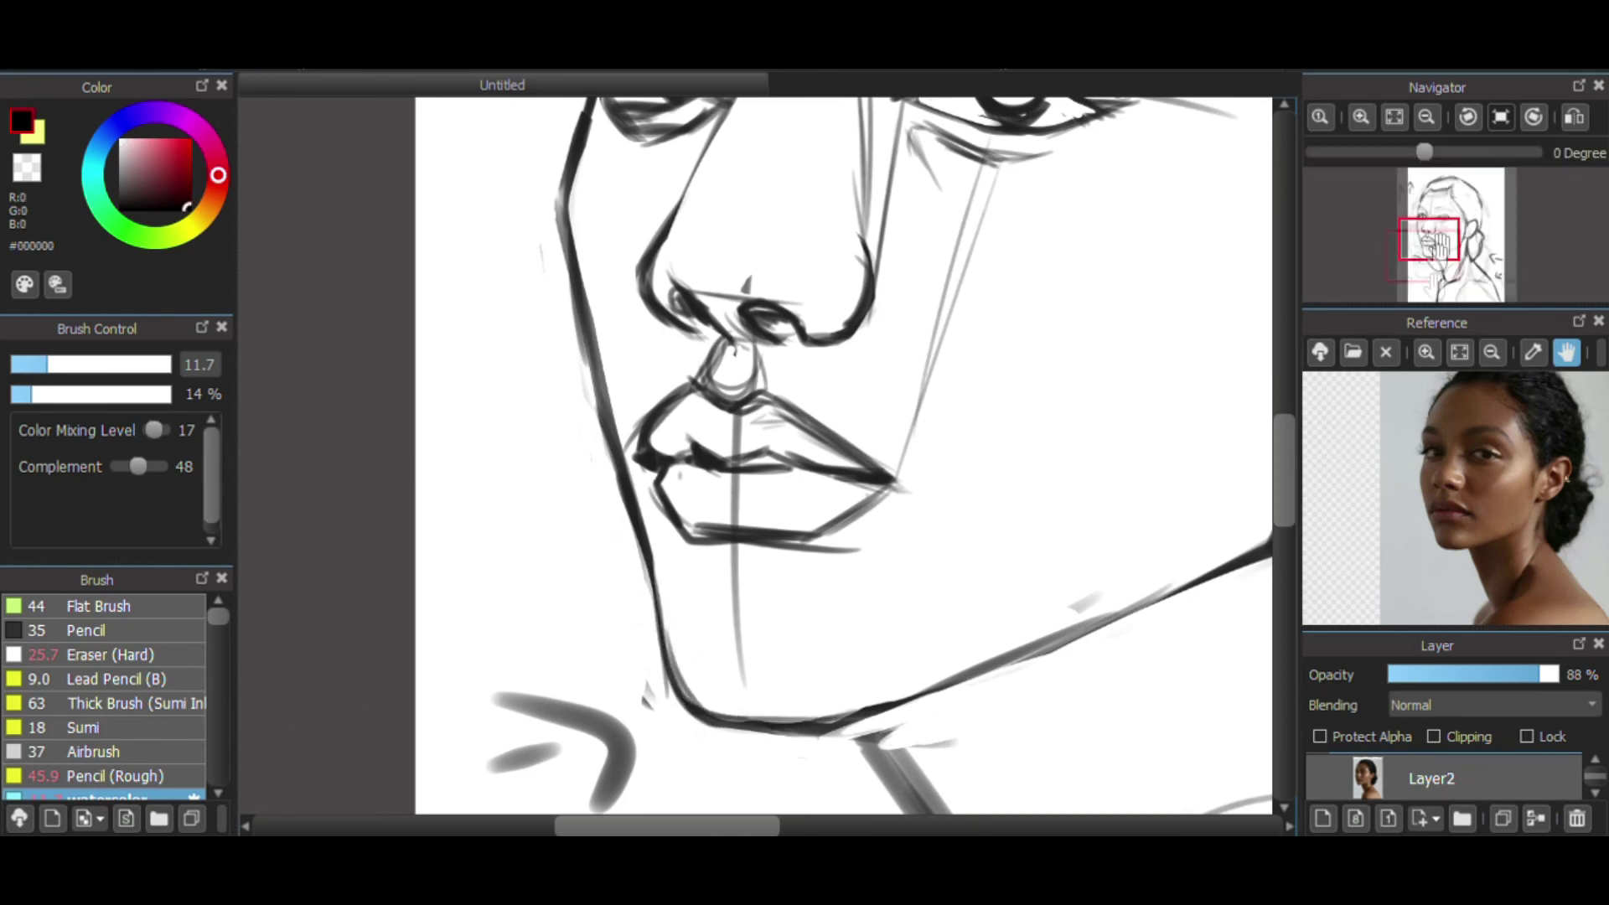
- Clean the sketch lines inside the upper lip with the hard eraser at size 21, guided by the reference mouth
{"action": "scroll", "coordinate": [1451, 530], "scroll_direction": "up", "scroll_amount": 5}
{"action": "left_click_drag", "start_coordinate": [1450, 531], "coordinate": [1509, 501]}
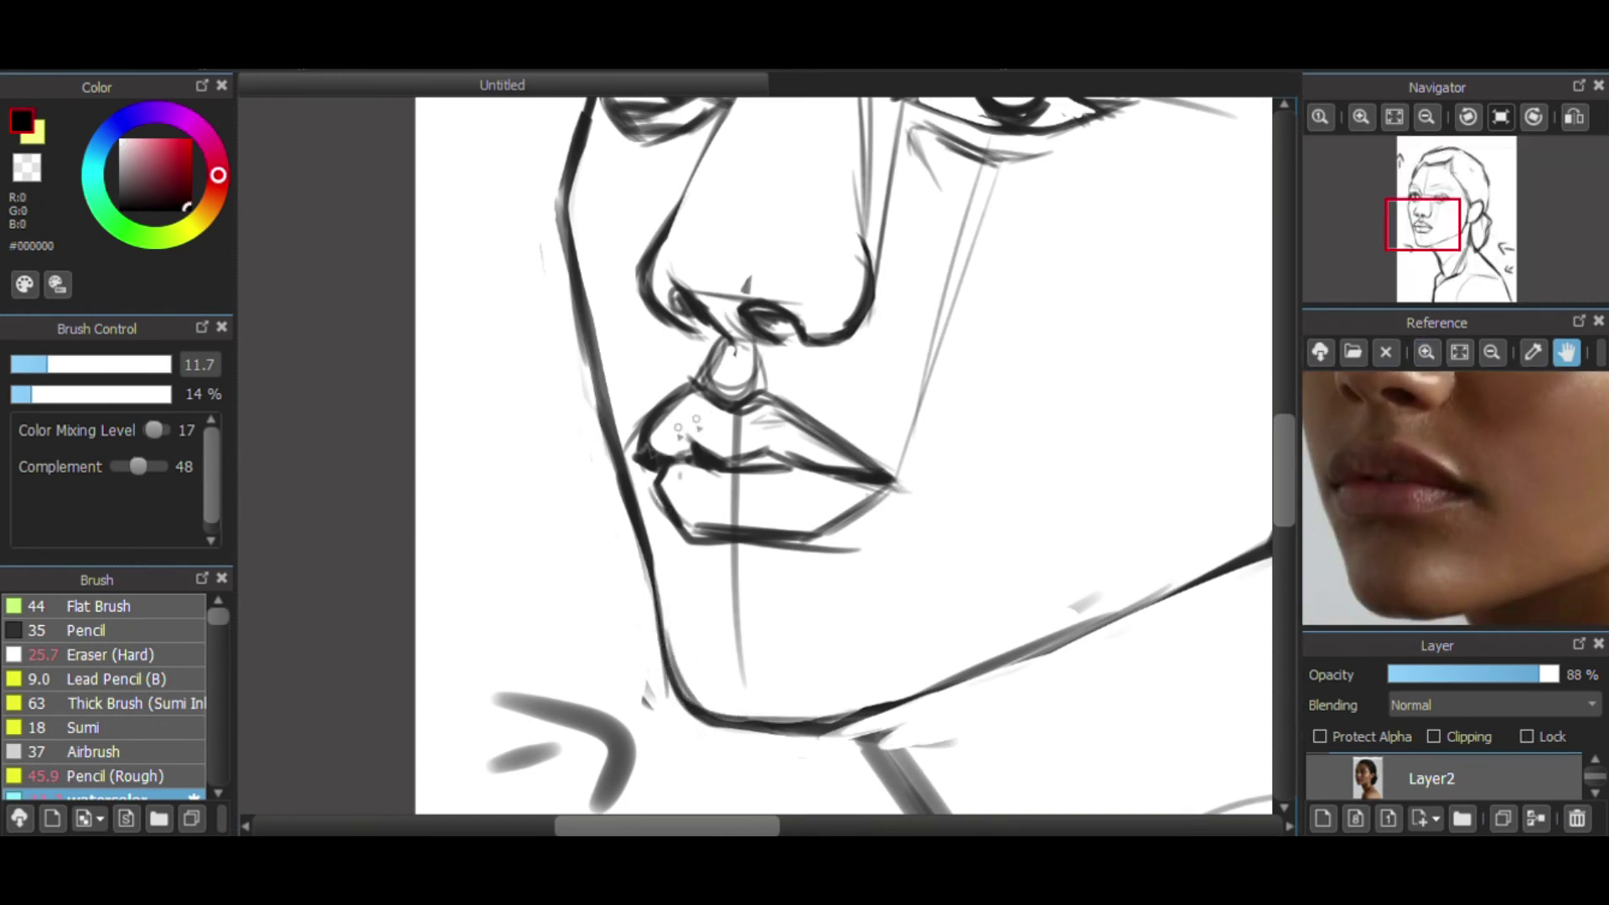
{"action": "key", "text": "e"}
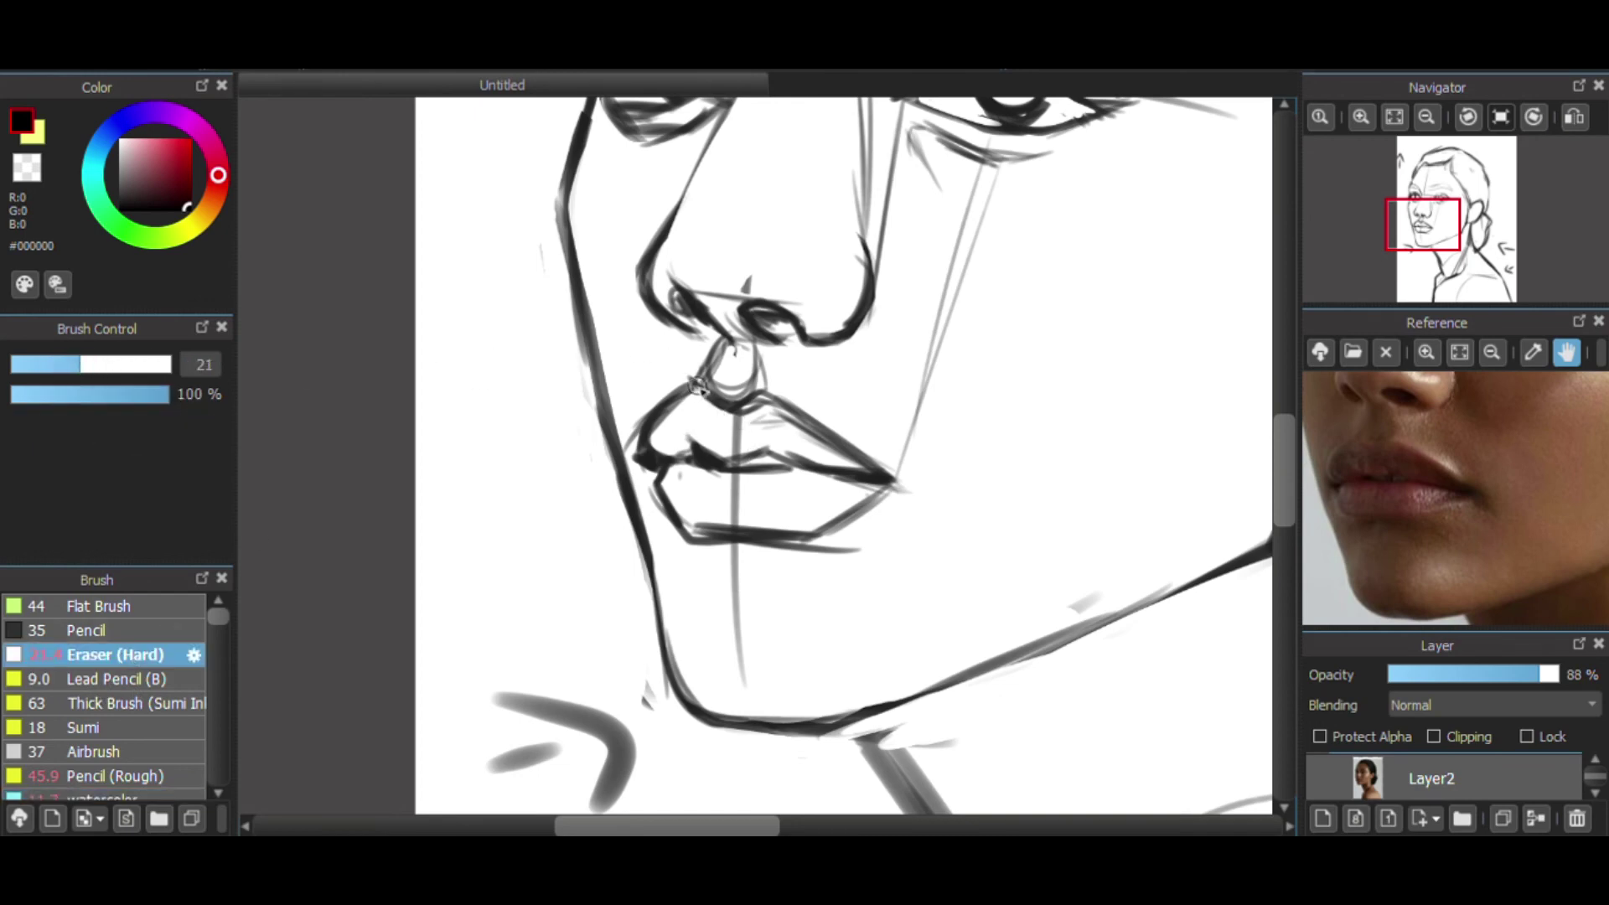
{"action": "mouse_move", "coordinate": [685, 399]}
{"action": "left_mouse_down"}
{"action": "mouse_move", "coordinate": [658, 432]}
{"action": "mouse_move", "coordinate": [742, 424]}
{"action": "mouse_move", "coordinate": [825, 448]}
{"action": "mouse_move", "coordinate": [765, 410]}
{"action": "left_mouse_up"}
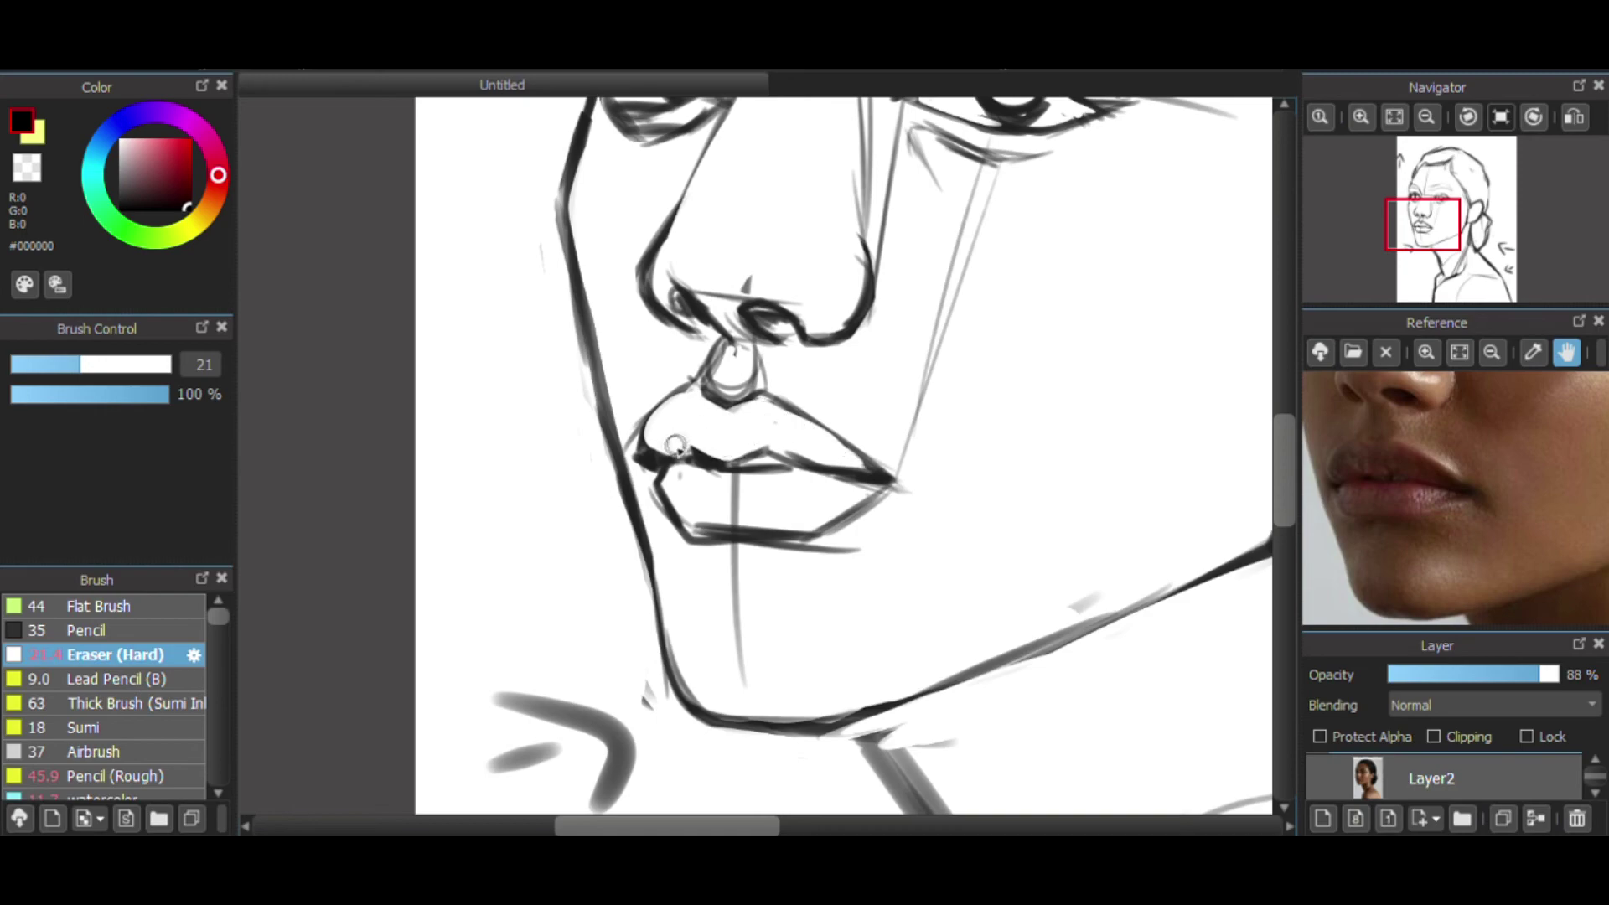
{"action": "left_click", "coordinate": [1427, 117]}
{"action": "left_click", "coordinate": [1426, 118]}
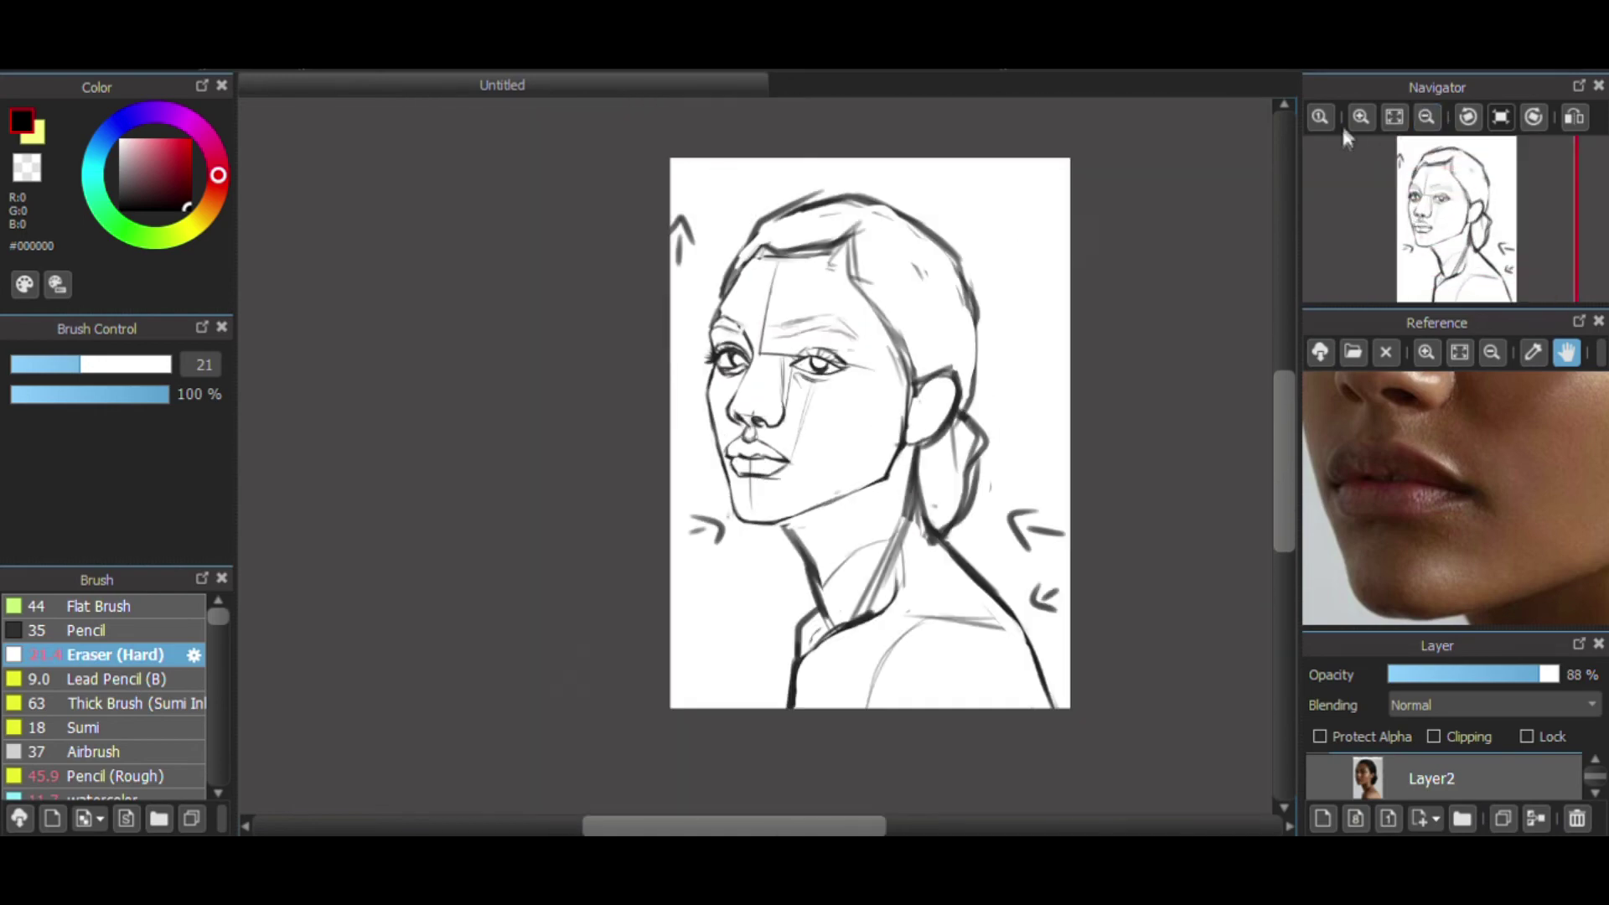
- Thin the parting line's lower edge, and erase the thick lower lip contour and nearby guide lines with the hard eraser at size 14.3
{"action": "left_click", "coordinate": [1361, 117]}
{"action": "left_click", "coordinate": [1361, 117]}
{"action": "left_click", "coordinate": [1361, 117]}
{"action": "left_click", "coordinate": [57, 367]}
{"action": "left_click_drag", "start_coordinate": [650, 524], "coordinate": [614, 504]}
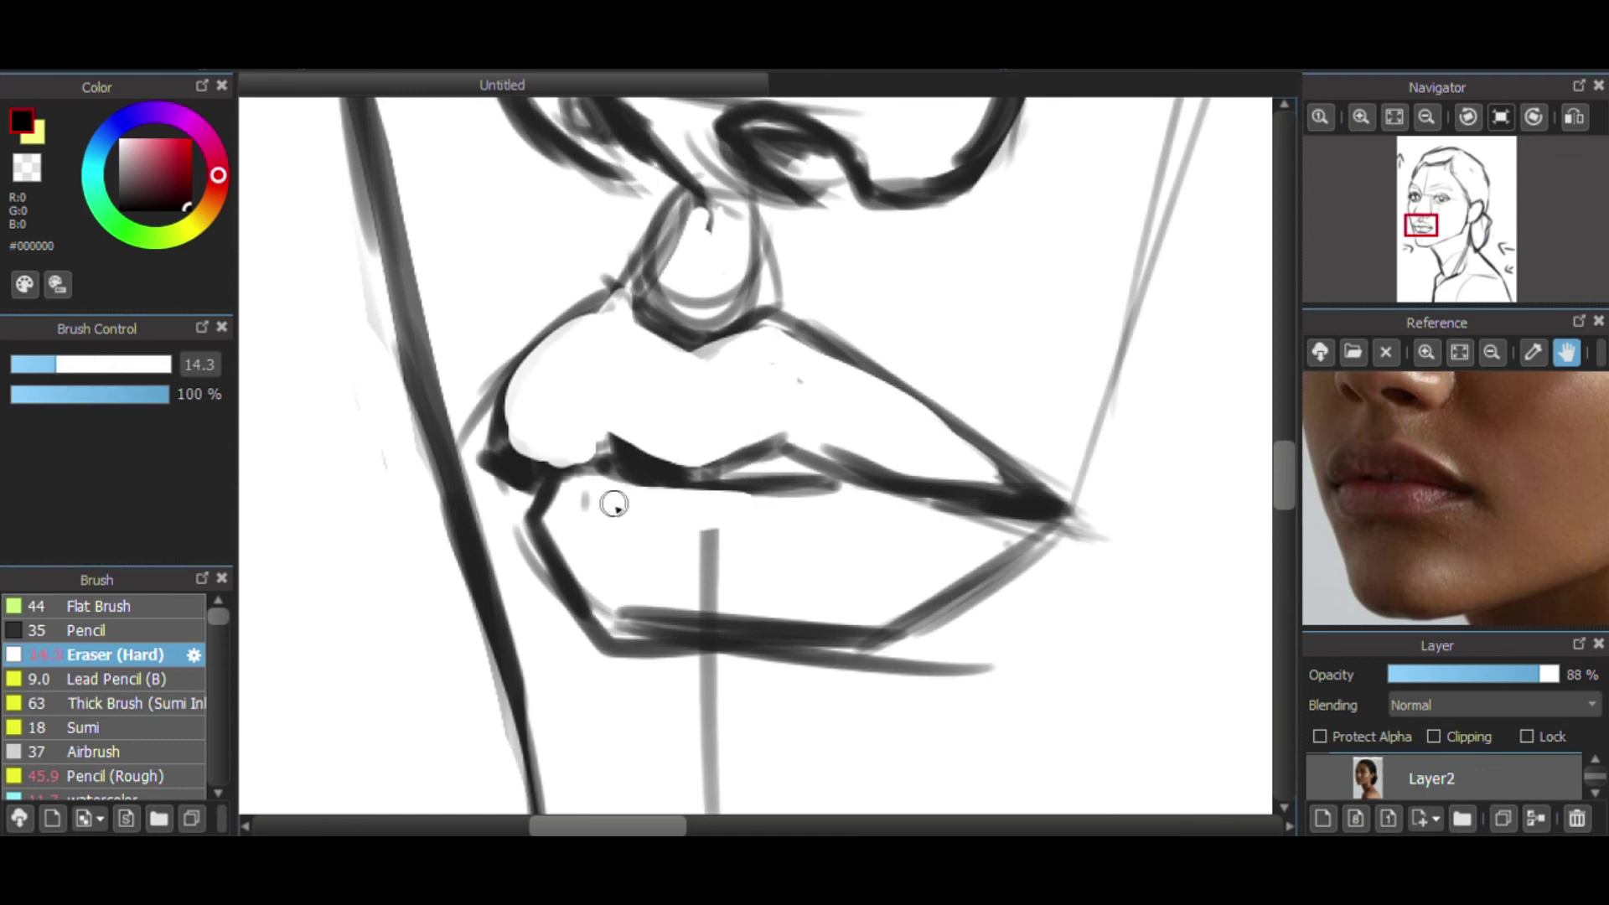
{"action": "mouse_move", "coordinate": [871, 501]}
{"action": "left_mouse_down"}
{"action": "mouse_move", "coordinate": [584, 497]}
{"action": "mouse_move", "coordinate": [557, 531]}
{"action": "mouse_move", "coordinate": [629, 668]}
{"action": "mouse_move", "coordinate": [651, 603]}
{"action": "mouse_move", "coordinate": [754, 588]}
{"action": "mouse_move", "coordinate": [719, 538]}
{"action": "left_mouse_up"}
{"action": "left_click_drag", "start_coordinate": [1066, 543], "coordinate": [880, 644]}
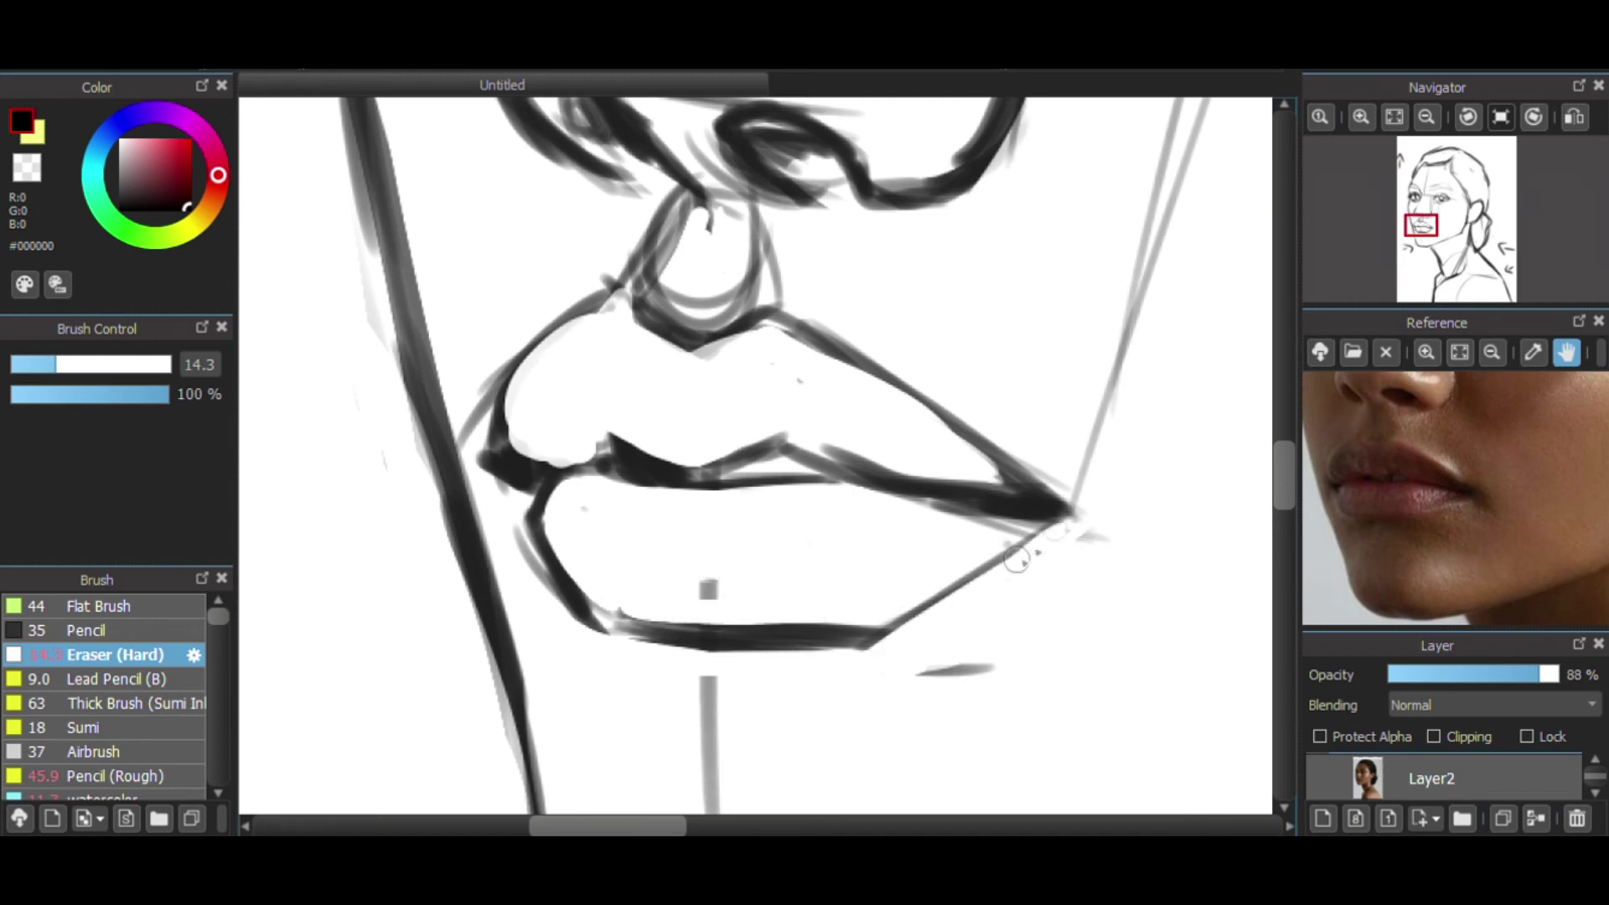
{"action": "left_click_drag", "start_coordinate": [1024, 560], "coordinate": [878, 636]}
{"action": "mouse_move", "coordinate": [853, 694]}
{"action": "left_mouse_down"}
{"action": "mouse_move", "coordinate": [586, 668]}
{"action": "mouse_move", "coordinate": [798, 667]}
{"action": "mouse_move", "coordinate": [587, 654]}
{"action": "left_mouse_up"}
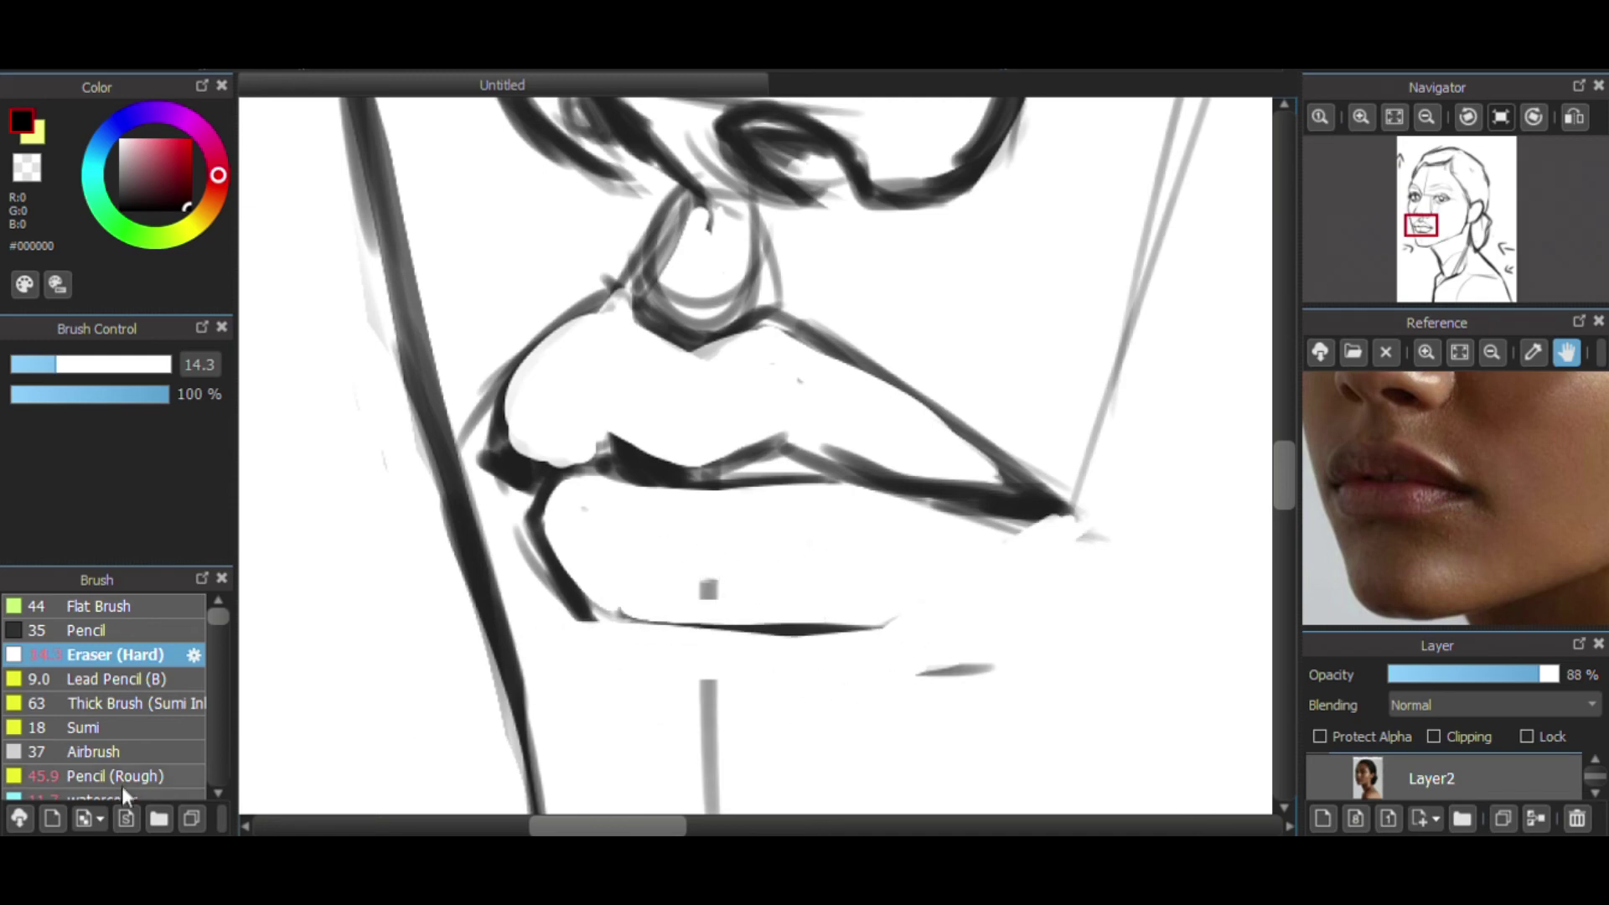
- Redraw the lower lip's slanted edge from the near mouth corner with the watercolor brush, and undo the extra strokes below it
{"action": "left_click", "coordinate": [117, 797]}
{"action": "left_click_drag", "start_coordinate": [1027, 525], "coordinate": [900, 613]}
{"action": "left_click_drag", "start_coordinate": [1018, 524], "coordinate": [865, 629]}
{"action": "mouse_move", "coordinate": [947, 570]}
{"action": "left_mouse_down"}
{"action": "mouse_move", "coordinate": [722, 658]}
{"action": "mouse_move", "coordinate": [890, 642]}
{"action": "left_mouse_up"}
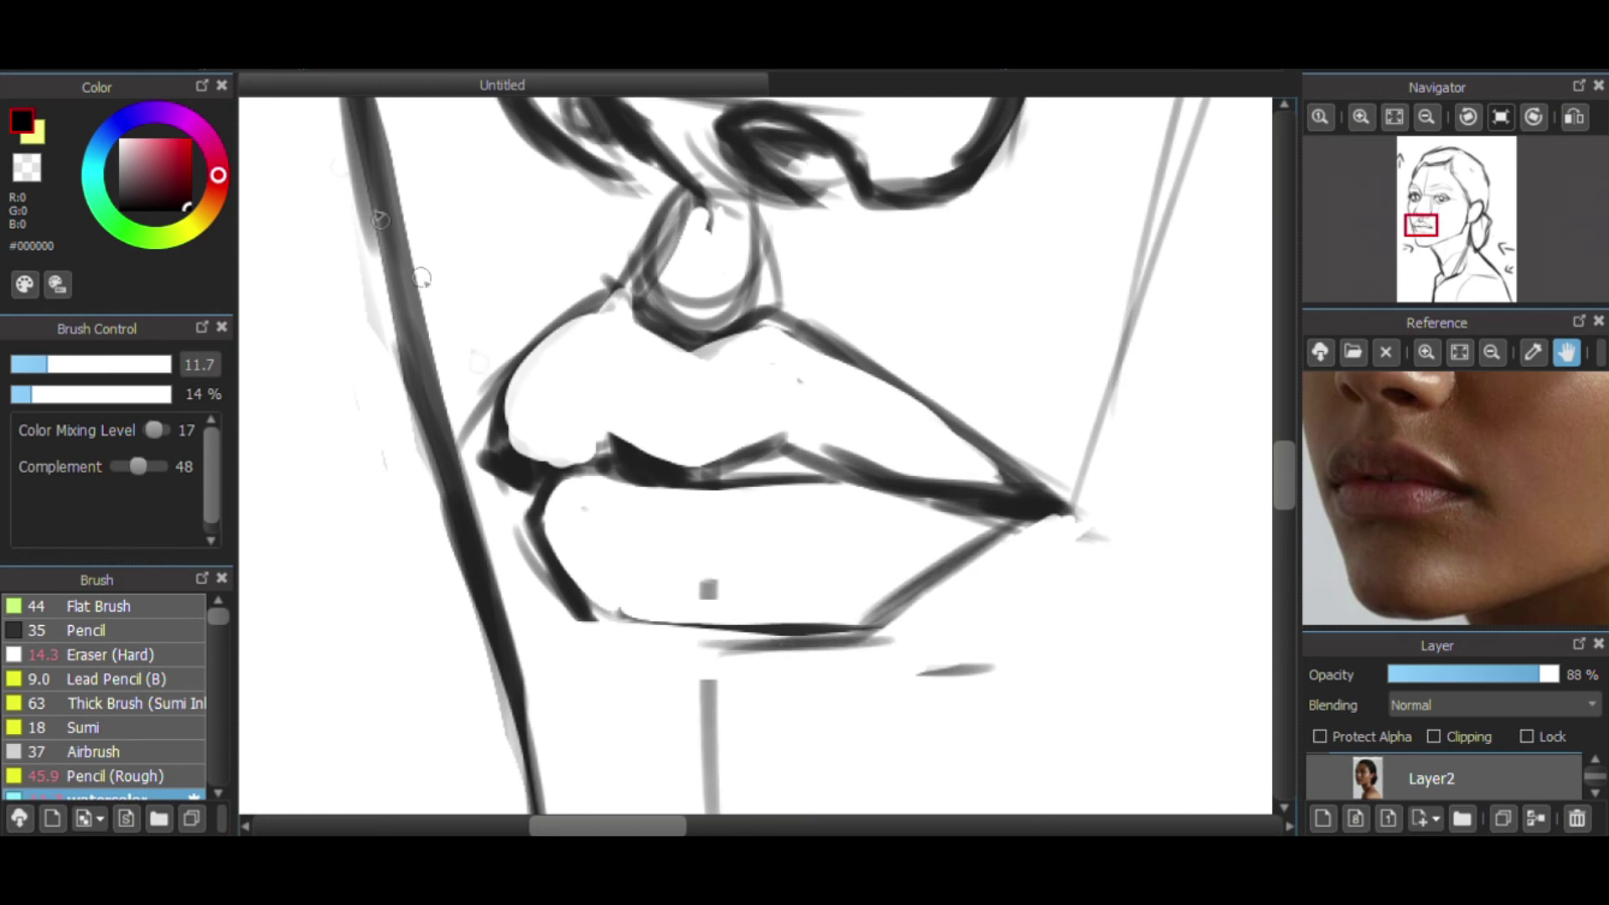
{"action": "key", "text": "ctrl+z"}
{"action": "key", "text": "ctrl+z"}
{"action": "key", "text": "e"}
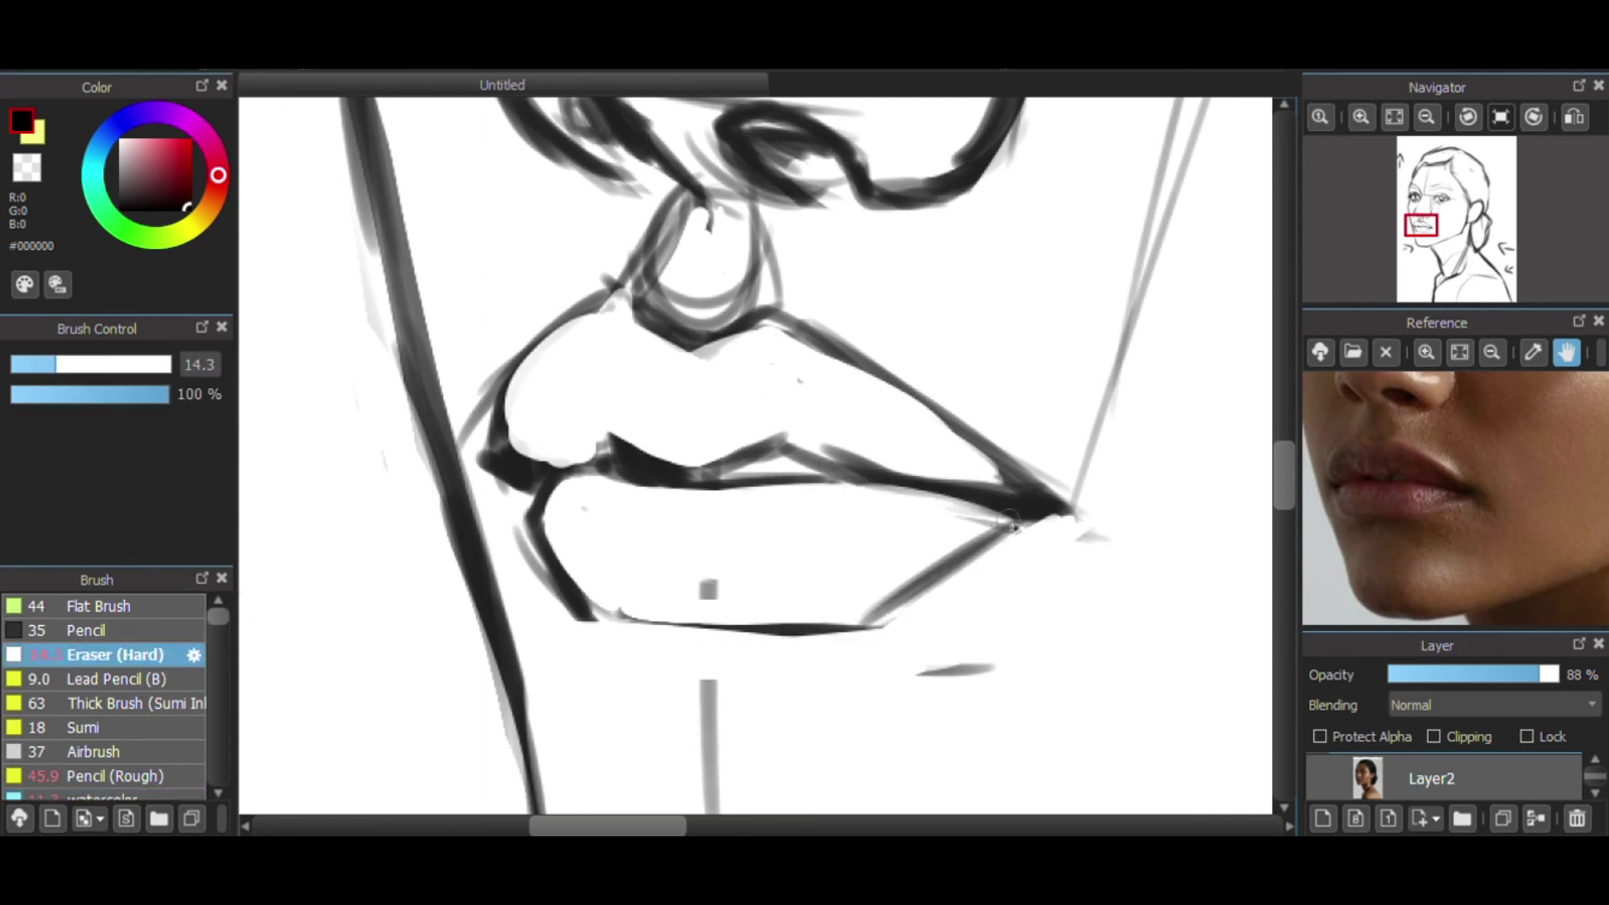
- Compare the whole portrait with the full reference photo, and examine the mouth close up in both
{"action": "left_click", "coordinate": [1429, 114]}
{"action": "left_click", "coordinate": [1429, 116]}
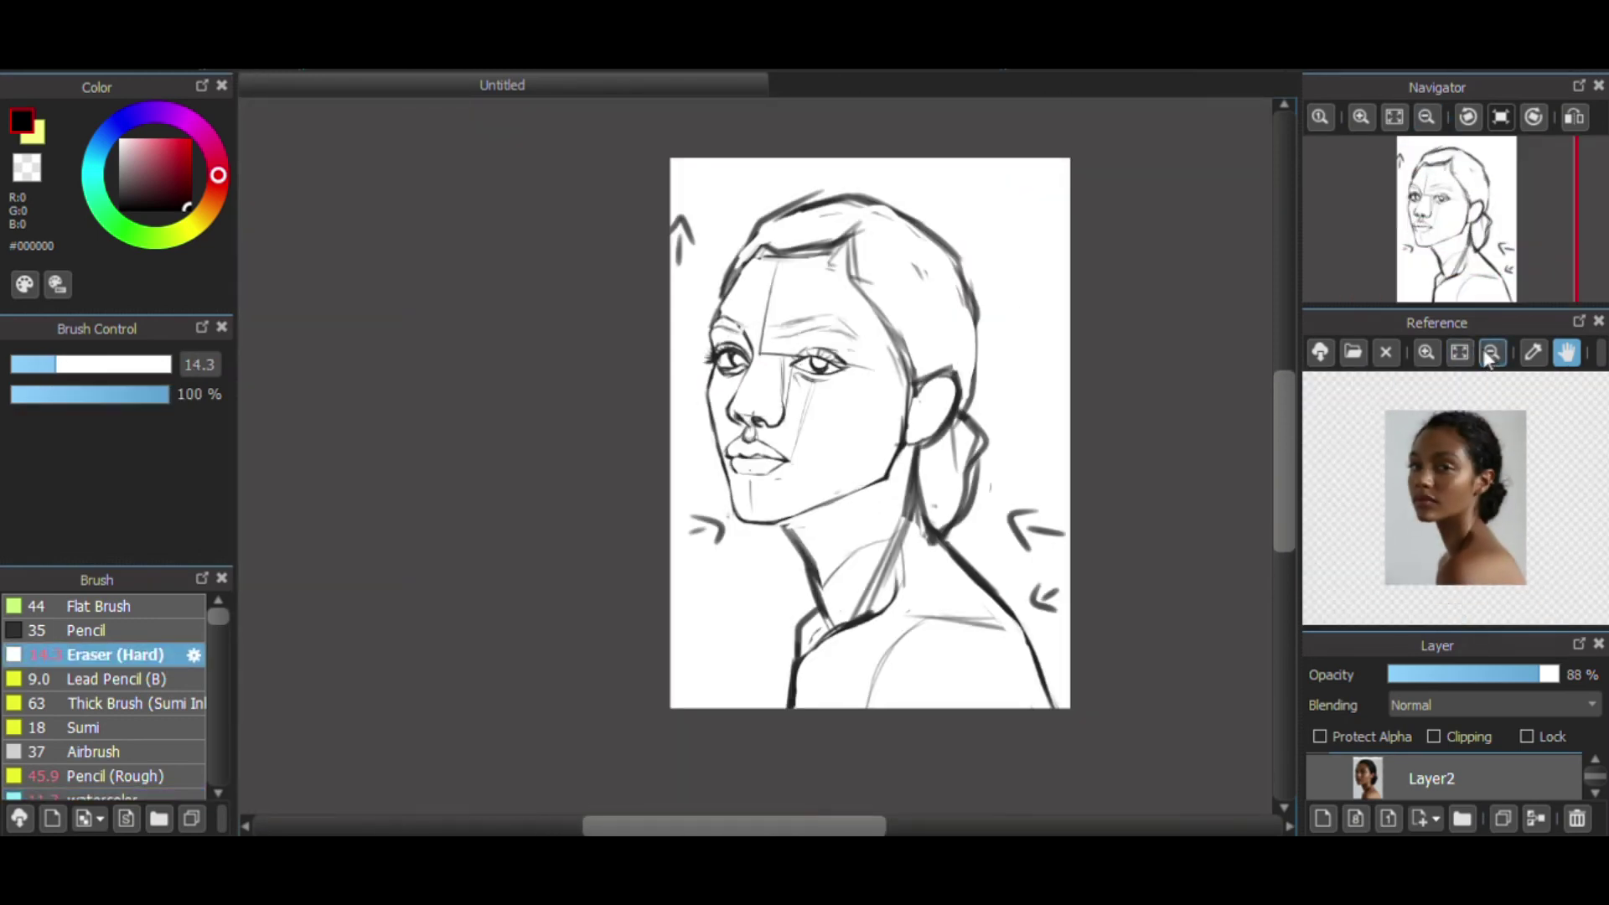
{"action": "left_click", "coordinate": [1427, 352]}
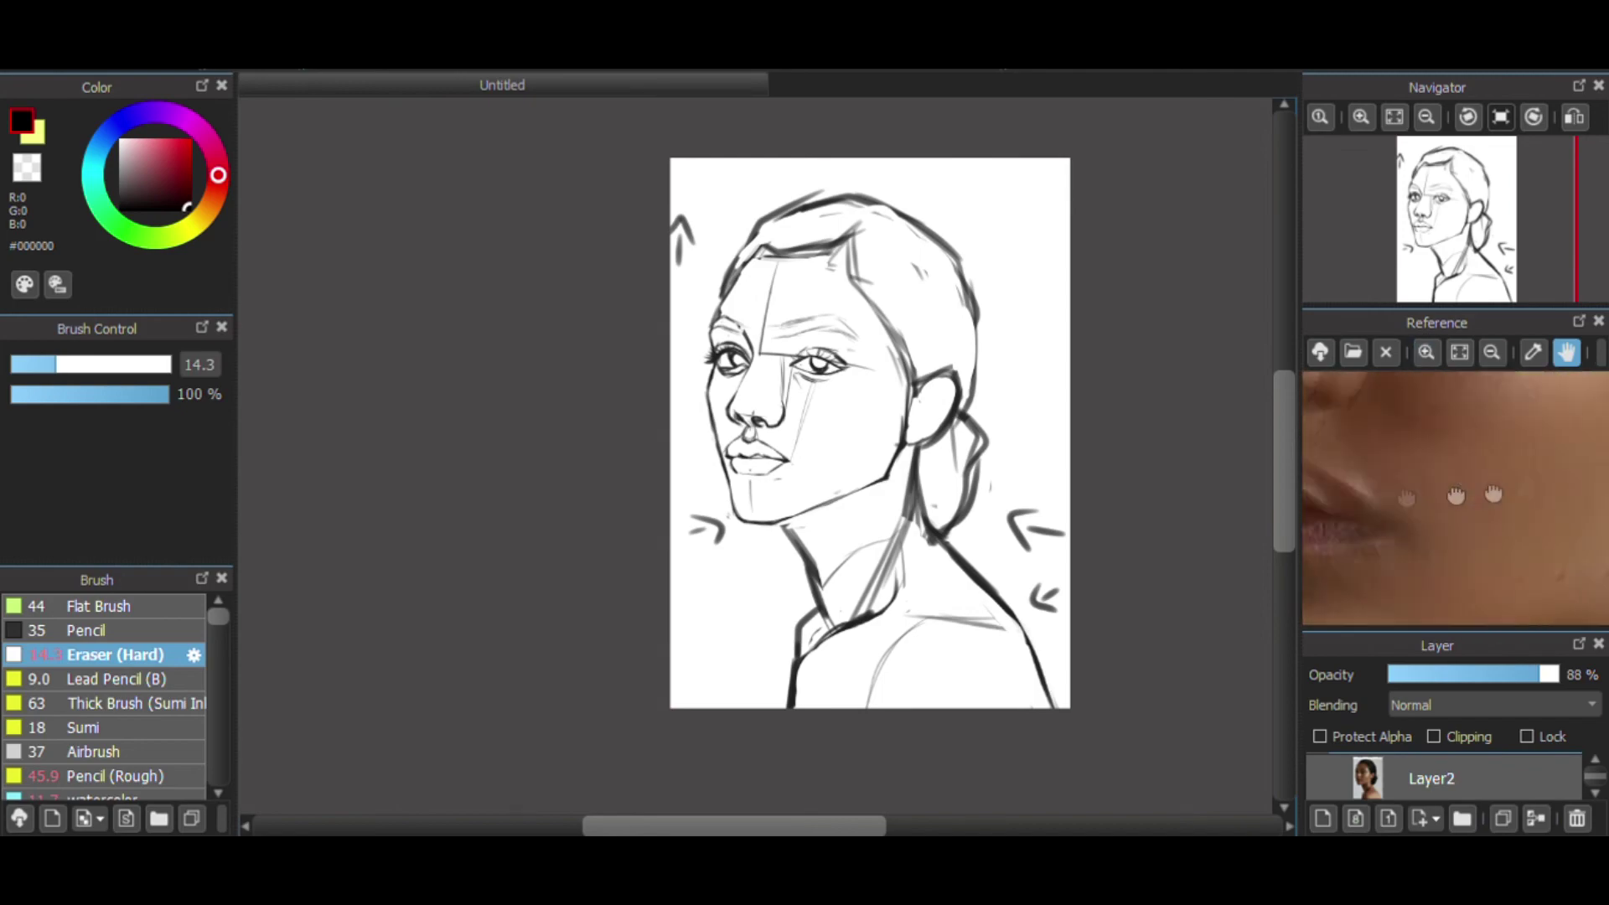
{"action": "left_click_drag", "start_coordinate": [1493, 494], "coordinate": [1561, 473]}
{"action": "left_click", "coordinate": [1362, 118]}
{"action": "left_click", "coordinate": [1361, 117]}
{"action": "left_click", "coordinate": [1361, 117]}
{"action": "mouse_move", "coordinate": [1440, 239]}
{"action": "left_mouse_down"}
{"action": "mouse_move", "coordinate": [1436, 254]}
{"action": "mouse_move", "coordinate": [1434, 232]}
{"action": "left_mouse_up"}
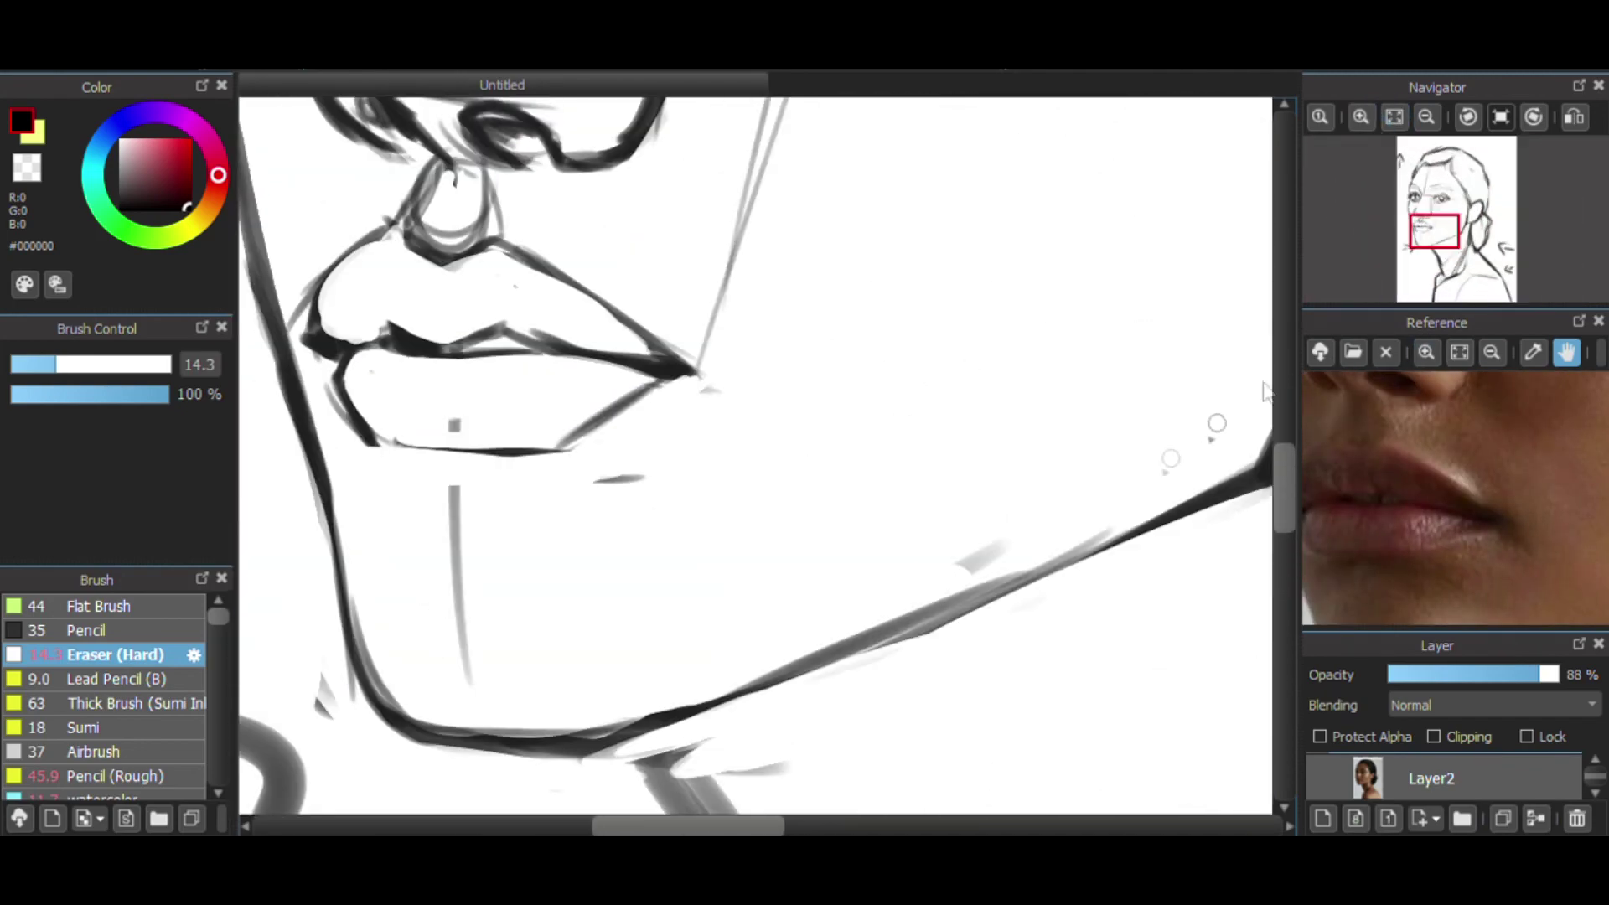
- Reshape the far mouth corner with watercolor strokes, and trim its outer edge with the hard eraser
{"action": "left_click", "coordinate": [162, 795]}
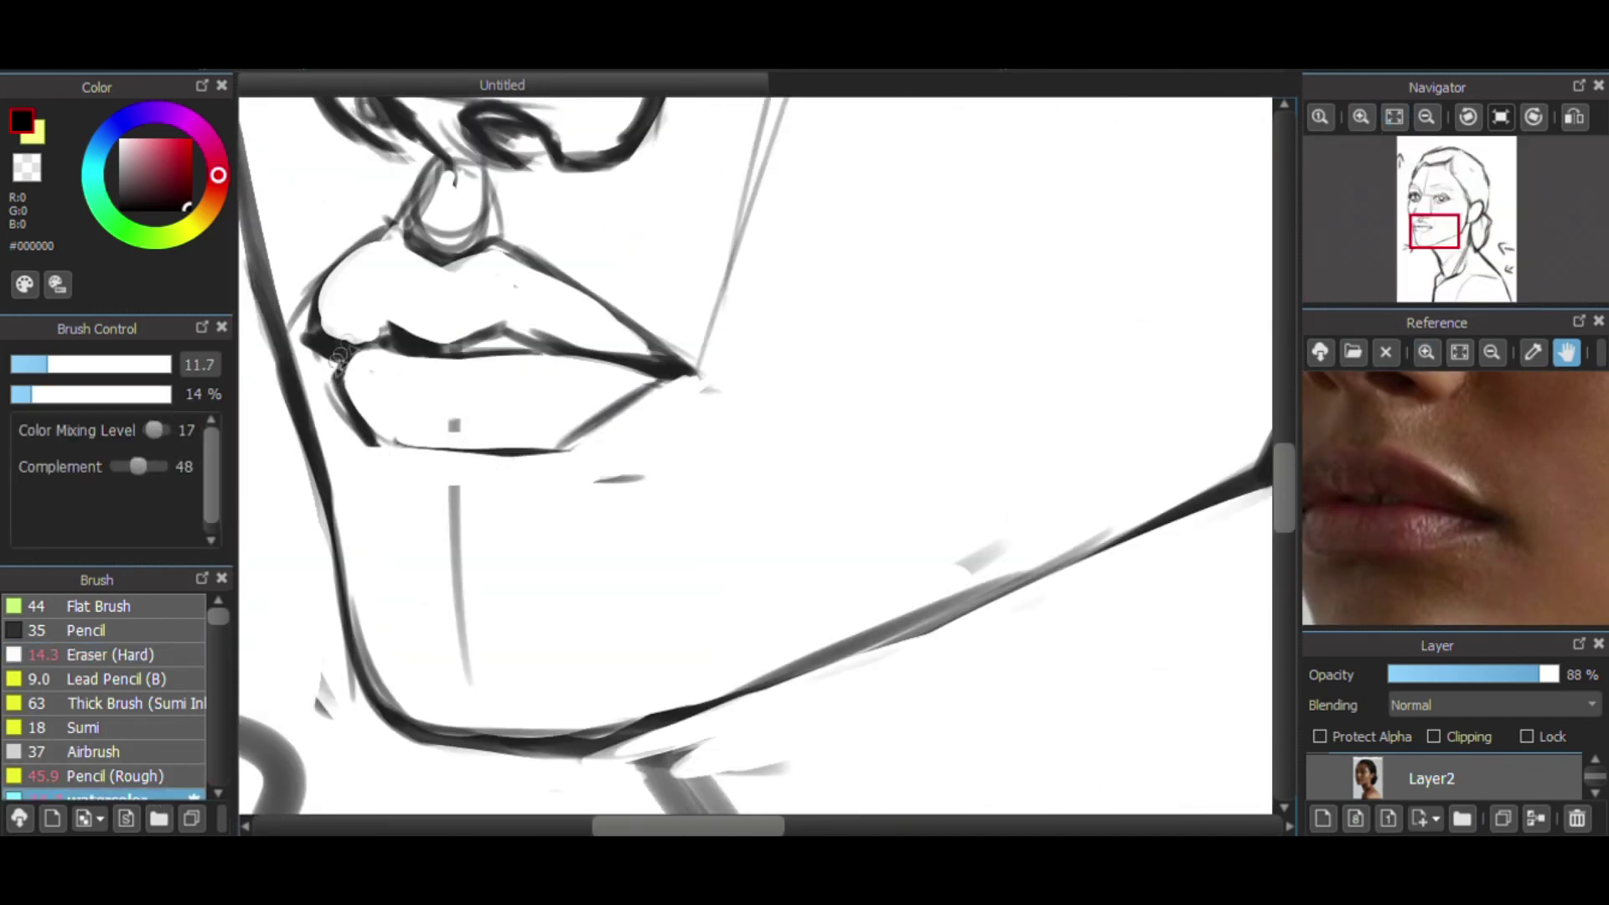
{"action": "left_click_drag", "start_coordinate": [346, 344], "coordinate": [337, 369]}
{"action": "left_click_drag", "start_coordinate": [1375, 545], "coordinate": [1415, 550]}
{"action": "mouse_move", "coordinate": [355, 361]}
{"action": "left_mouse_down"}
{"action": "mouse_move", "coordinate": [306, 343]}
{"action": "mouse_move", "coordinate": [310, 284]}
{"action": "mouse_move", "coordinate": [295, 317]}
{"action": "mouse_move", "coordinate": [311, 293]}
{"action": "mouse_move", "coordinate": [311, 332]}
{"action": "left_mouse_up"}
{"action": "left_click", "coordinate": [145, 753]}
{"action": "left_click", "coordinate": [144, 659]}
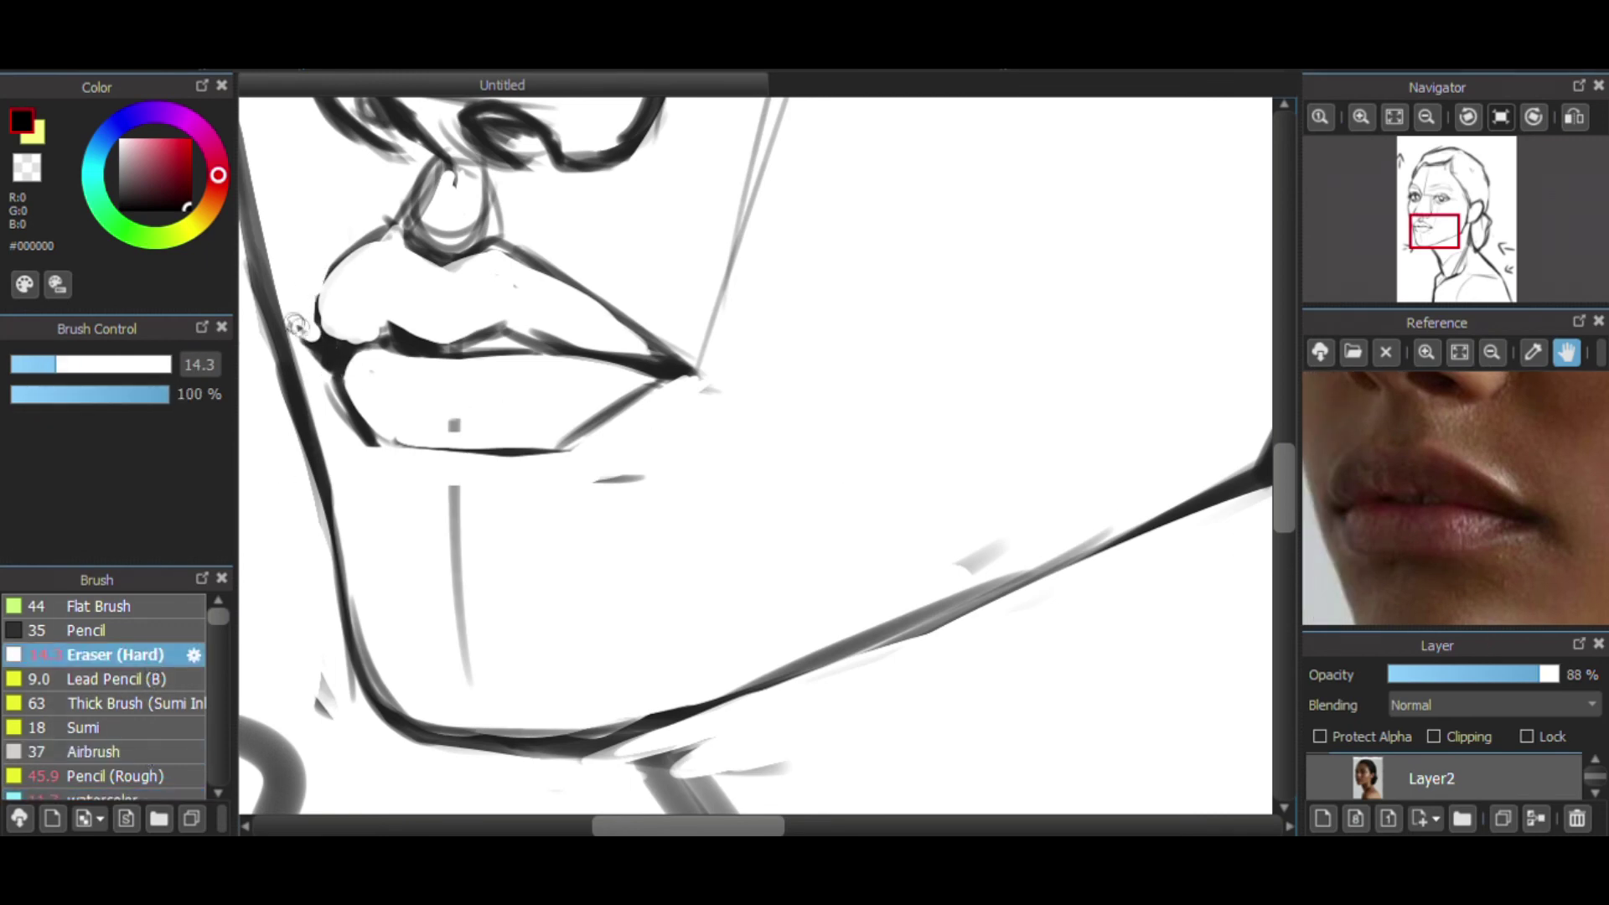
{"action": "left_click", "coordinate": [1426, 117]}
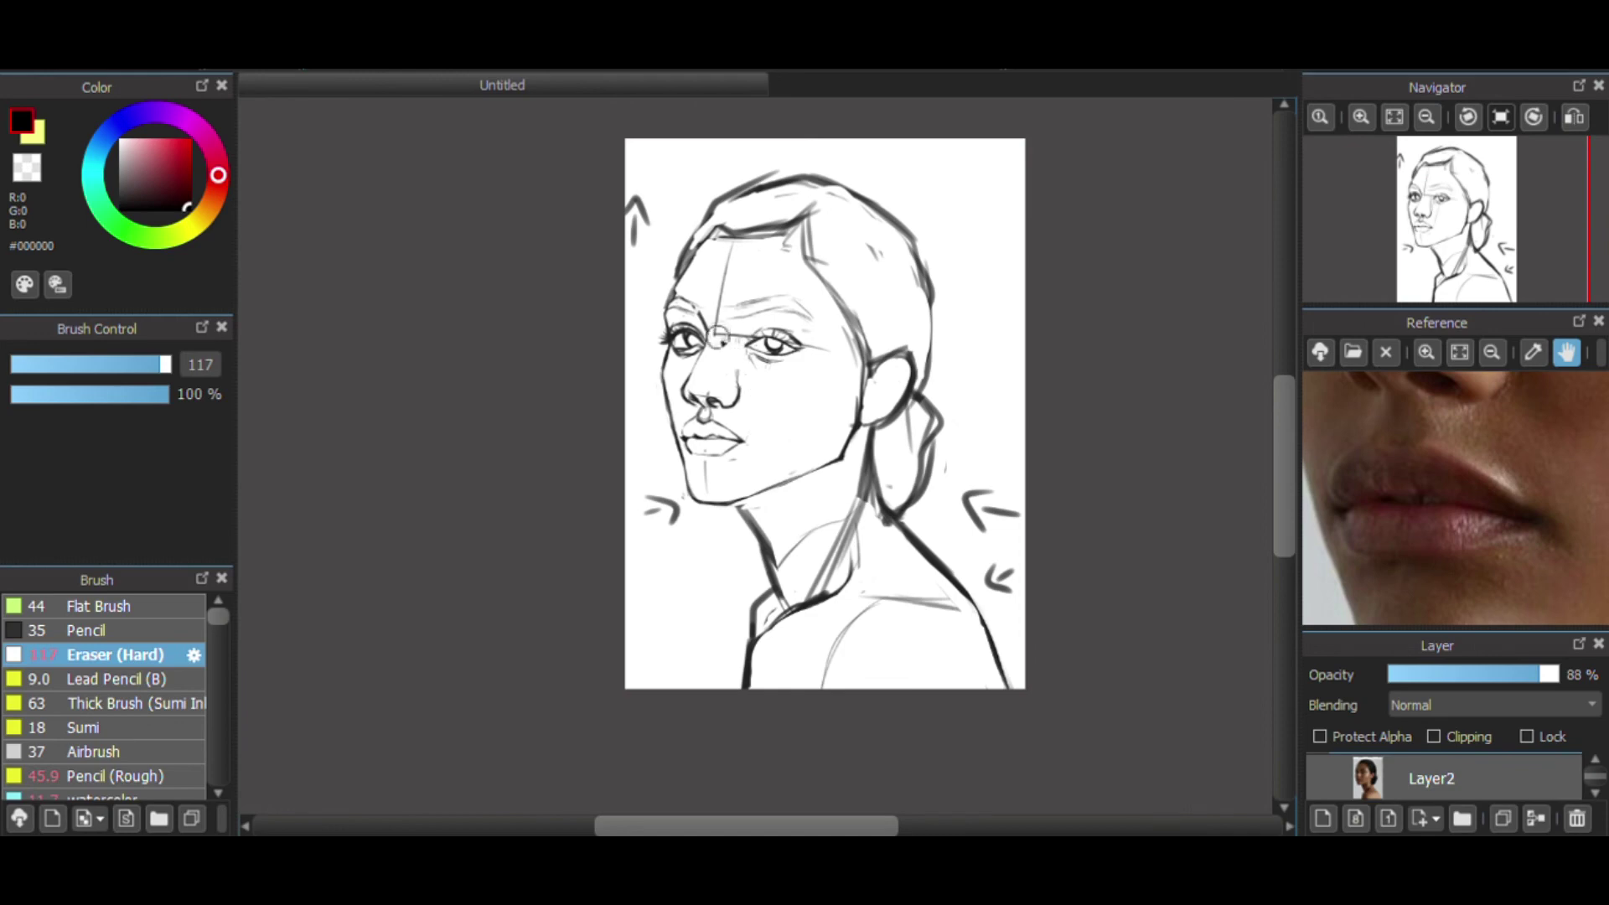
- Clean the near mouth corner with the hard eraser at size 23.9, and redraw its pointed end with the watercolor brush
{"action": "left_click", "coordinate": [1361, 116]}
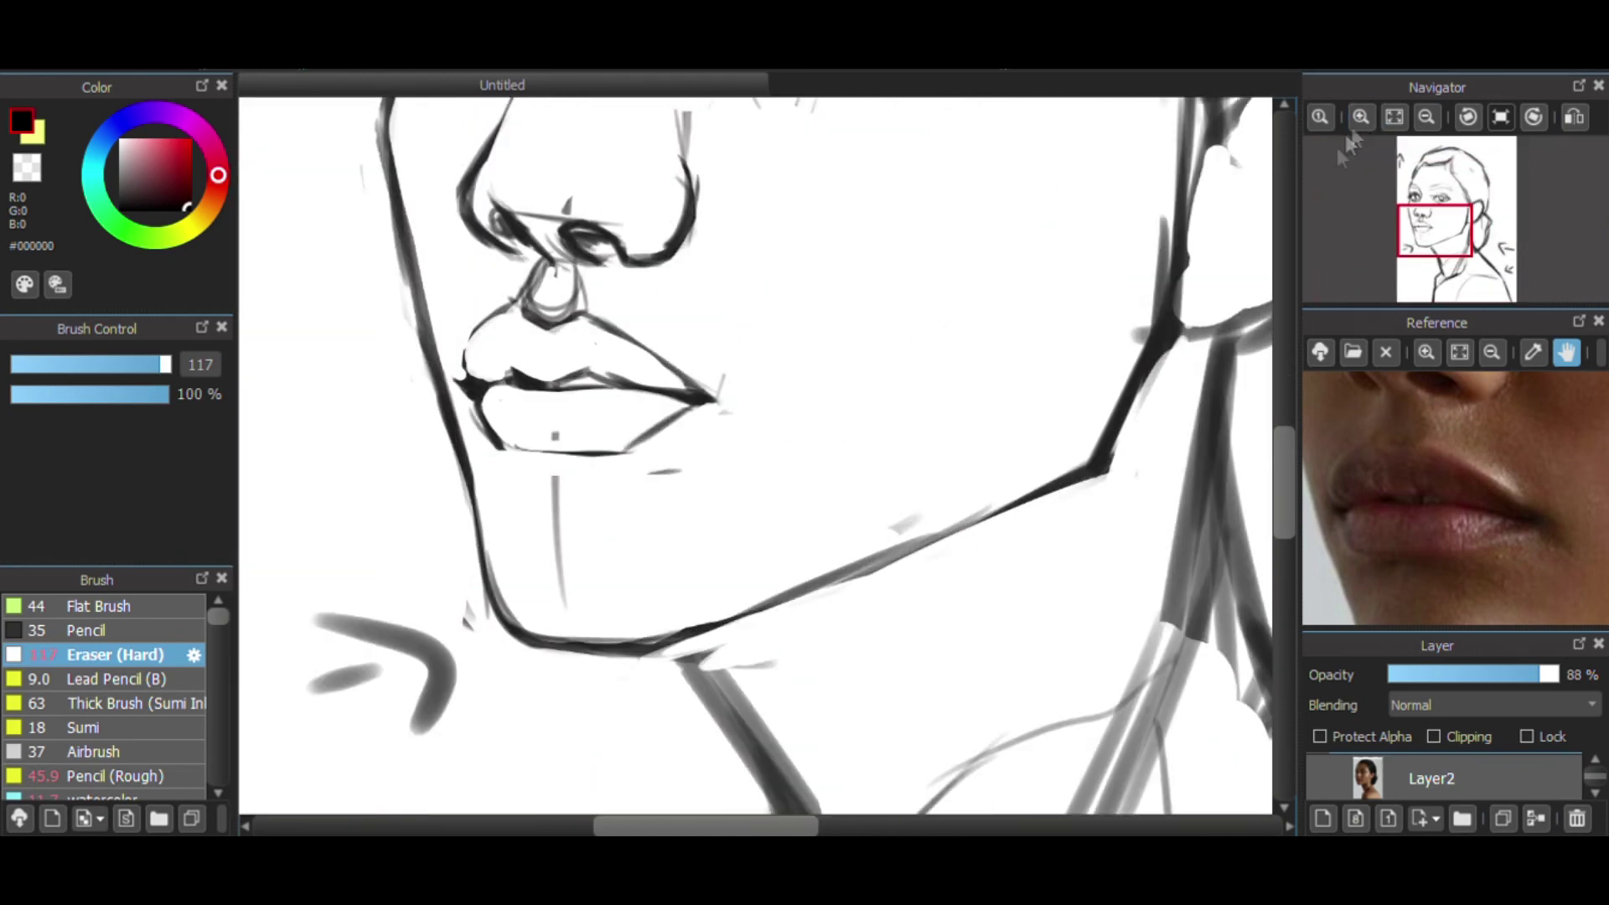
{"action": "left_click", "coordinate": [88, 364]}
{"action": "mouse_move", "coordinate": [707, 383]}
{"action": "left_mouse_down"}
{"action": "mouse_move", "coordinate": [672, 356]}
{"action": "mouse_move", "coordinate": [726, 412]}
{"action": "left_mouse_up"}
{"action": "left_click", "coordinate": [134, 794]}
{"action": "left_click_drag", "start_coordinate": [658, 358], "coordinate": [701, 401]}
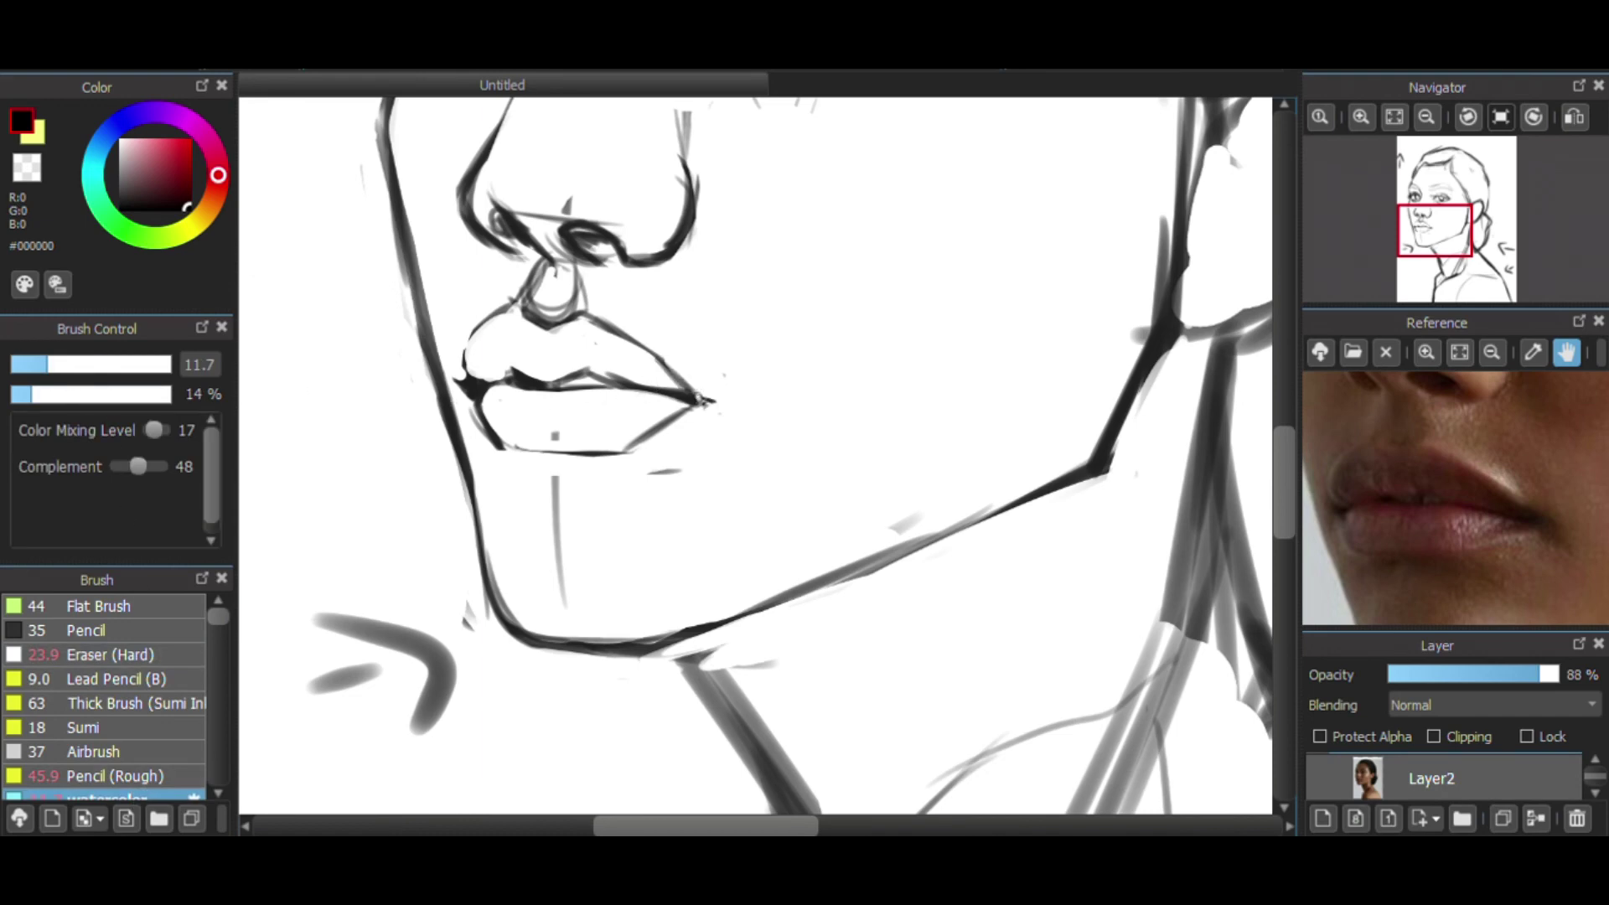
{"action": "left_click", "coordinate": [1427, 116]}
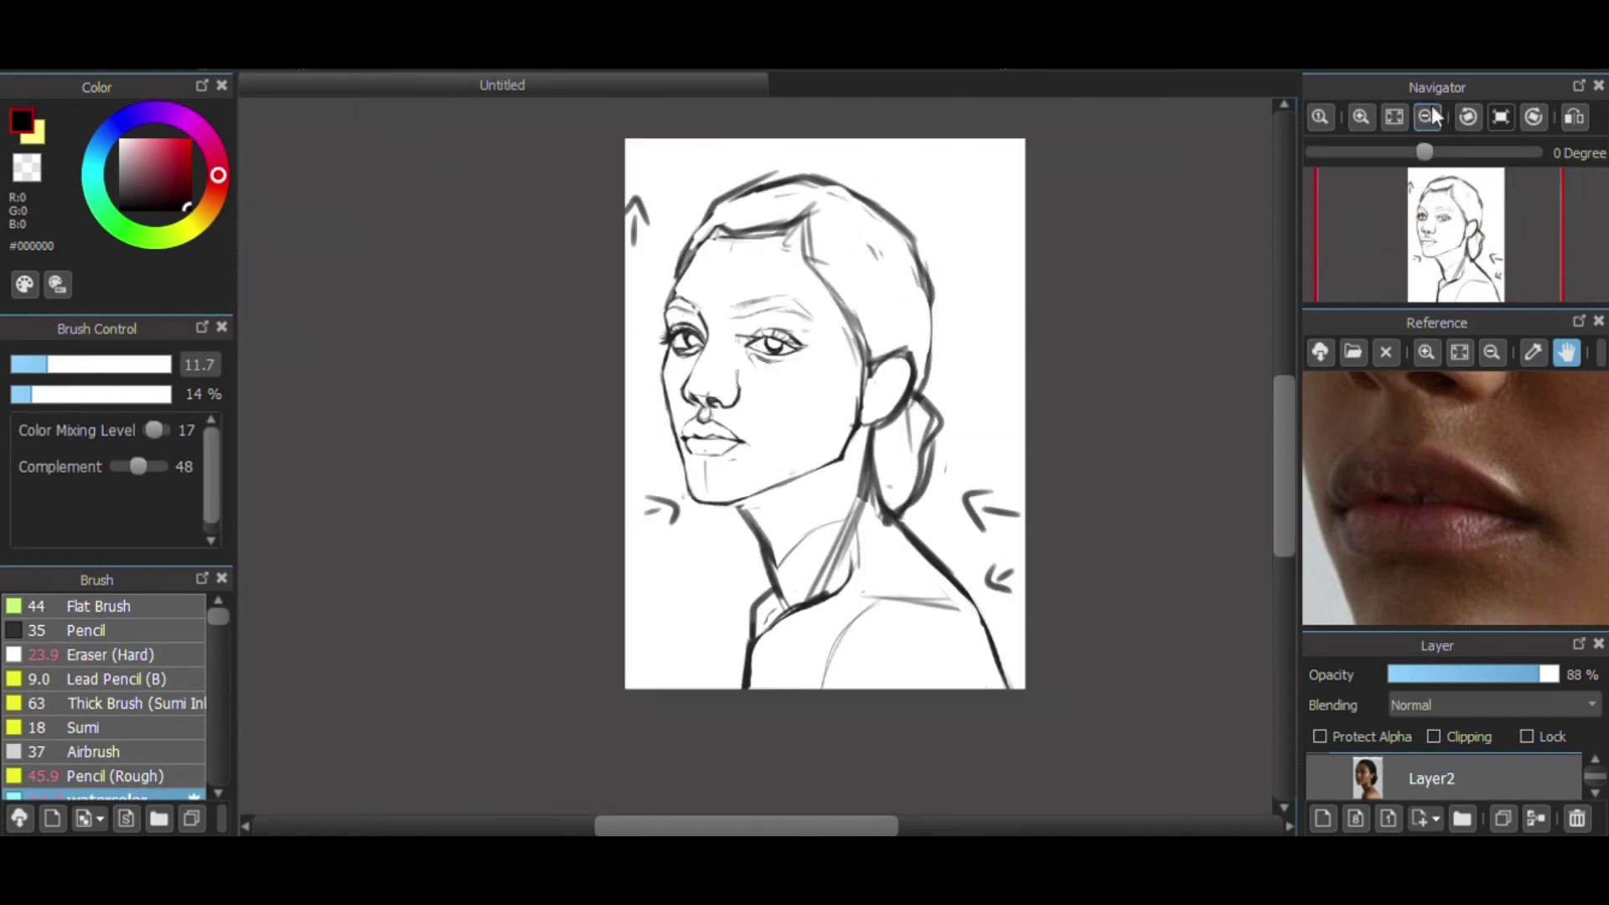
- Erase the far edge of the lower lip, and redraw it as a lighter curve with the watercolor brush
{"action": "left_click", "coordinate": [1362, 118]}
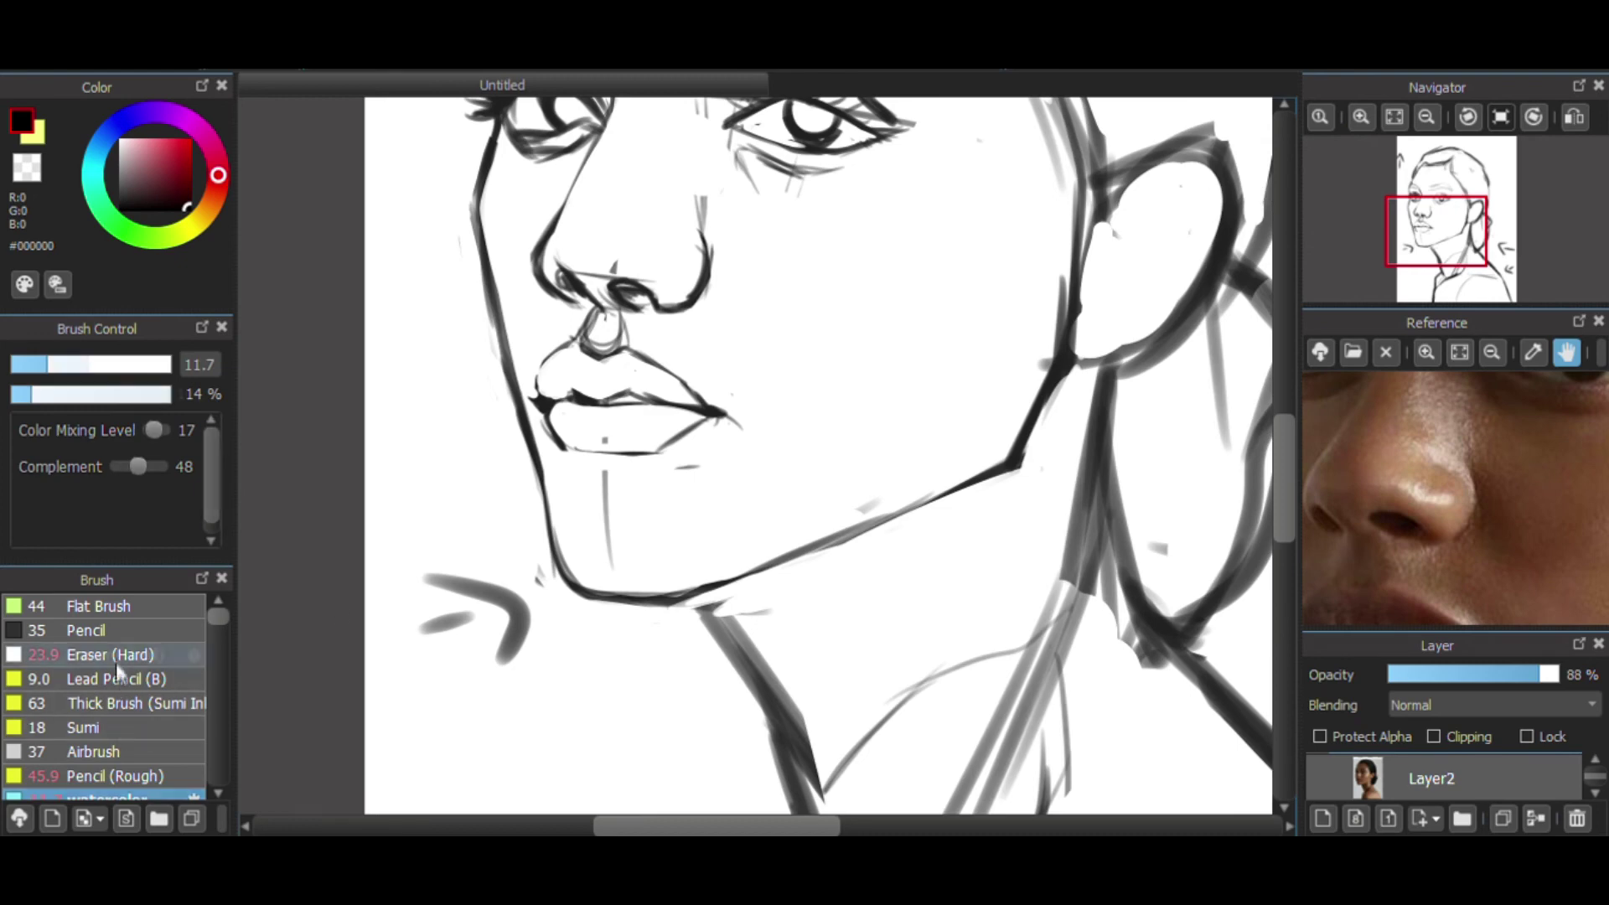
{"action": "key", "text": "e"}
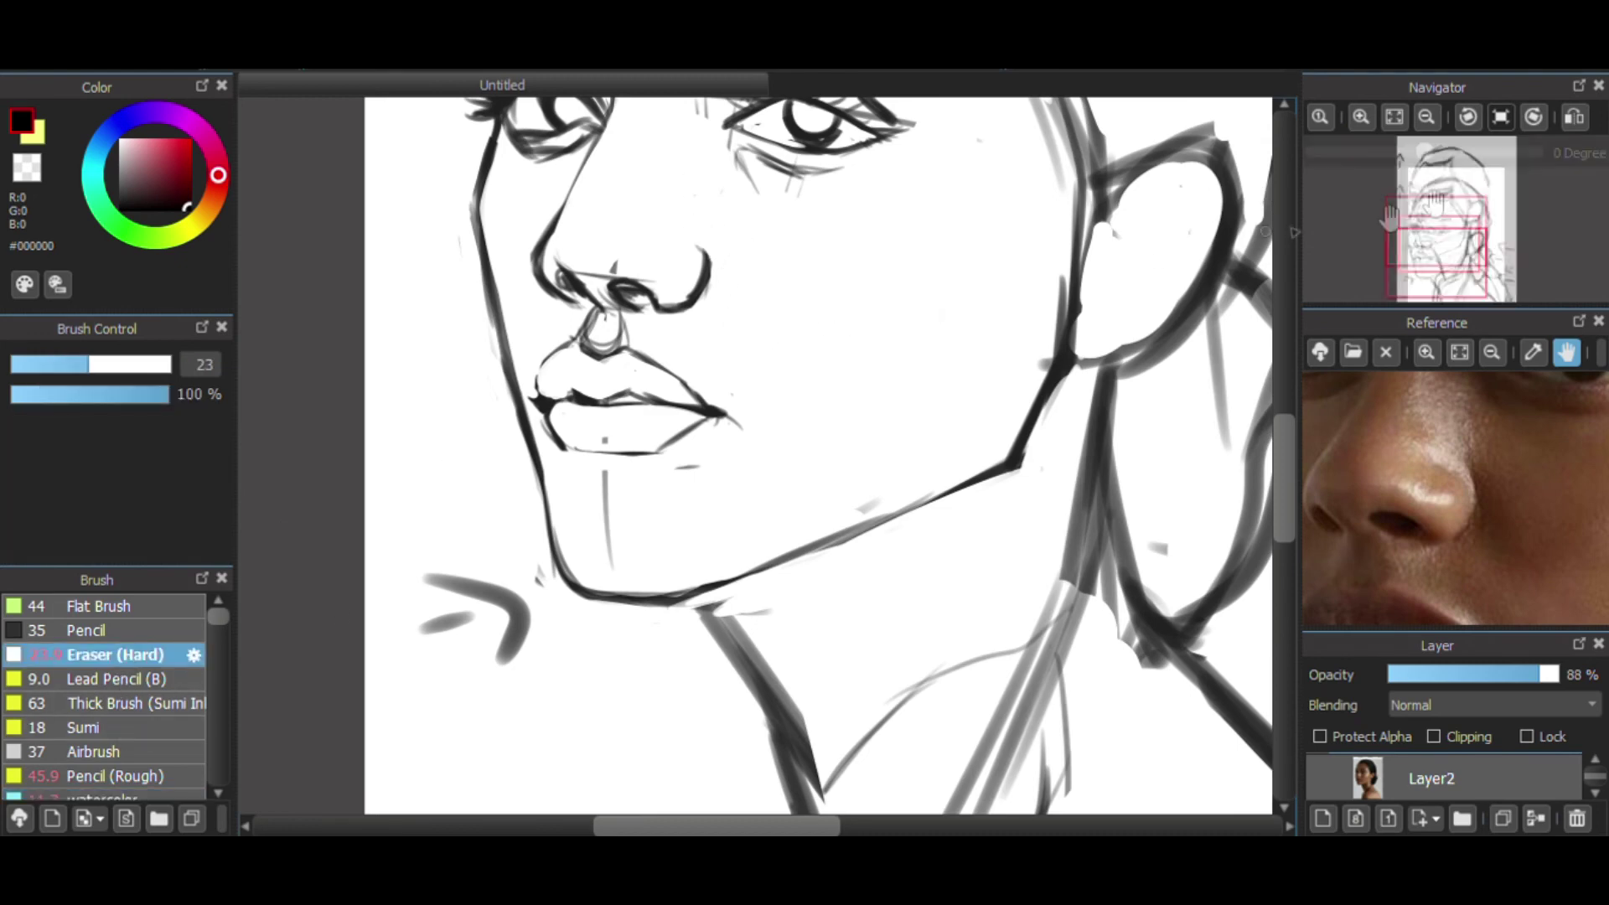
{"action": "left_click", "coordinate": [1428, 117]}
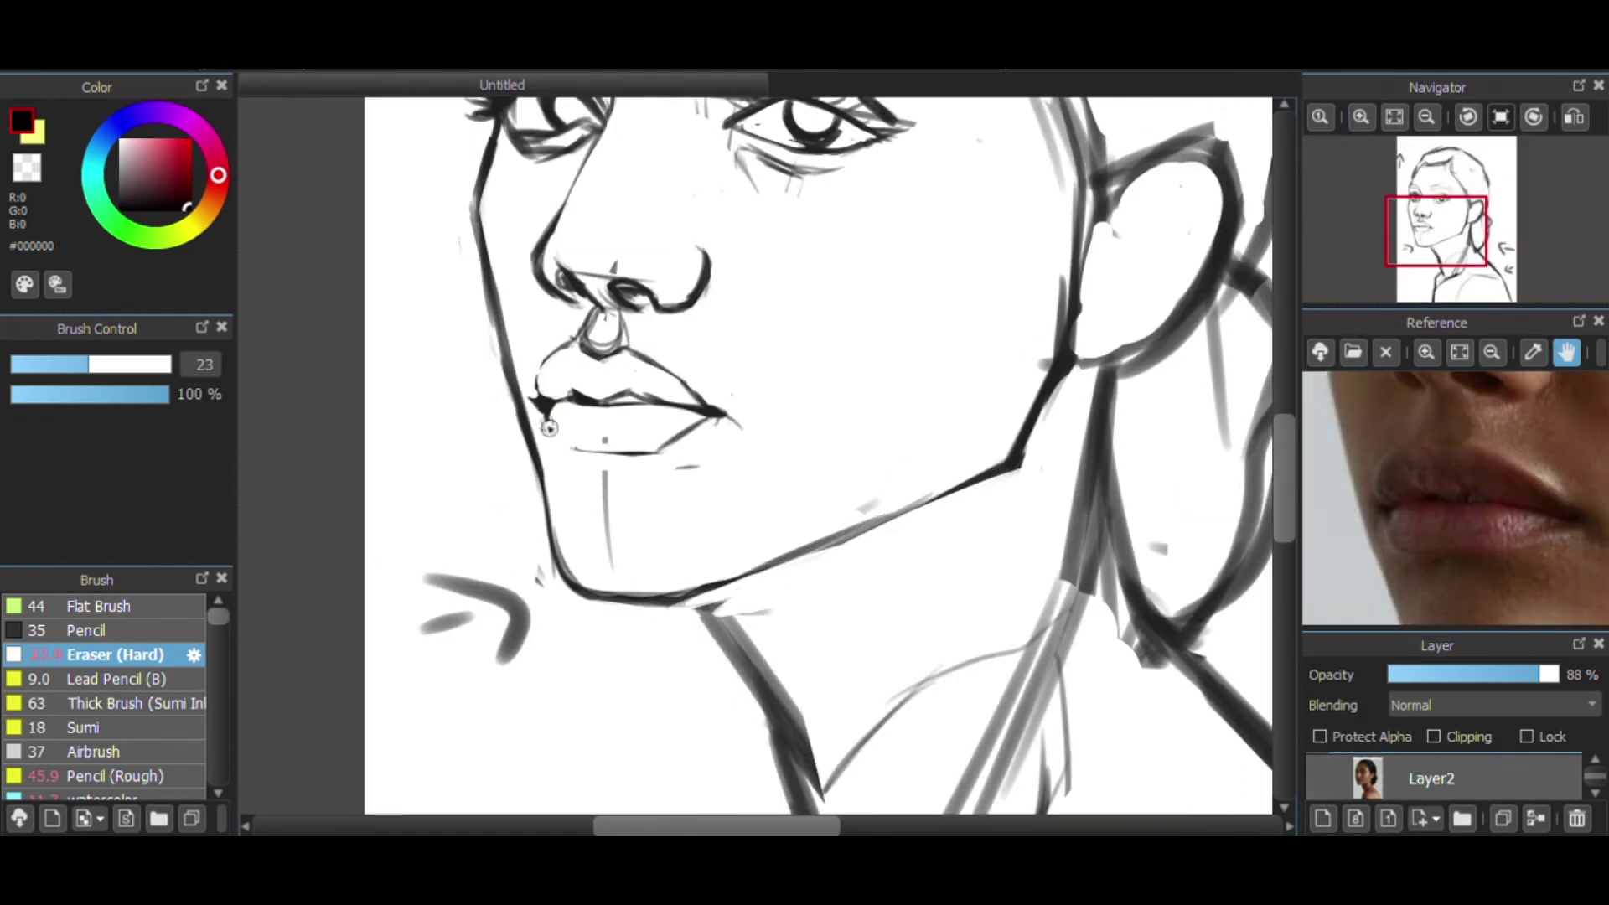
{"action": "key", "text": "e"}
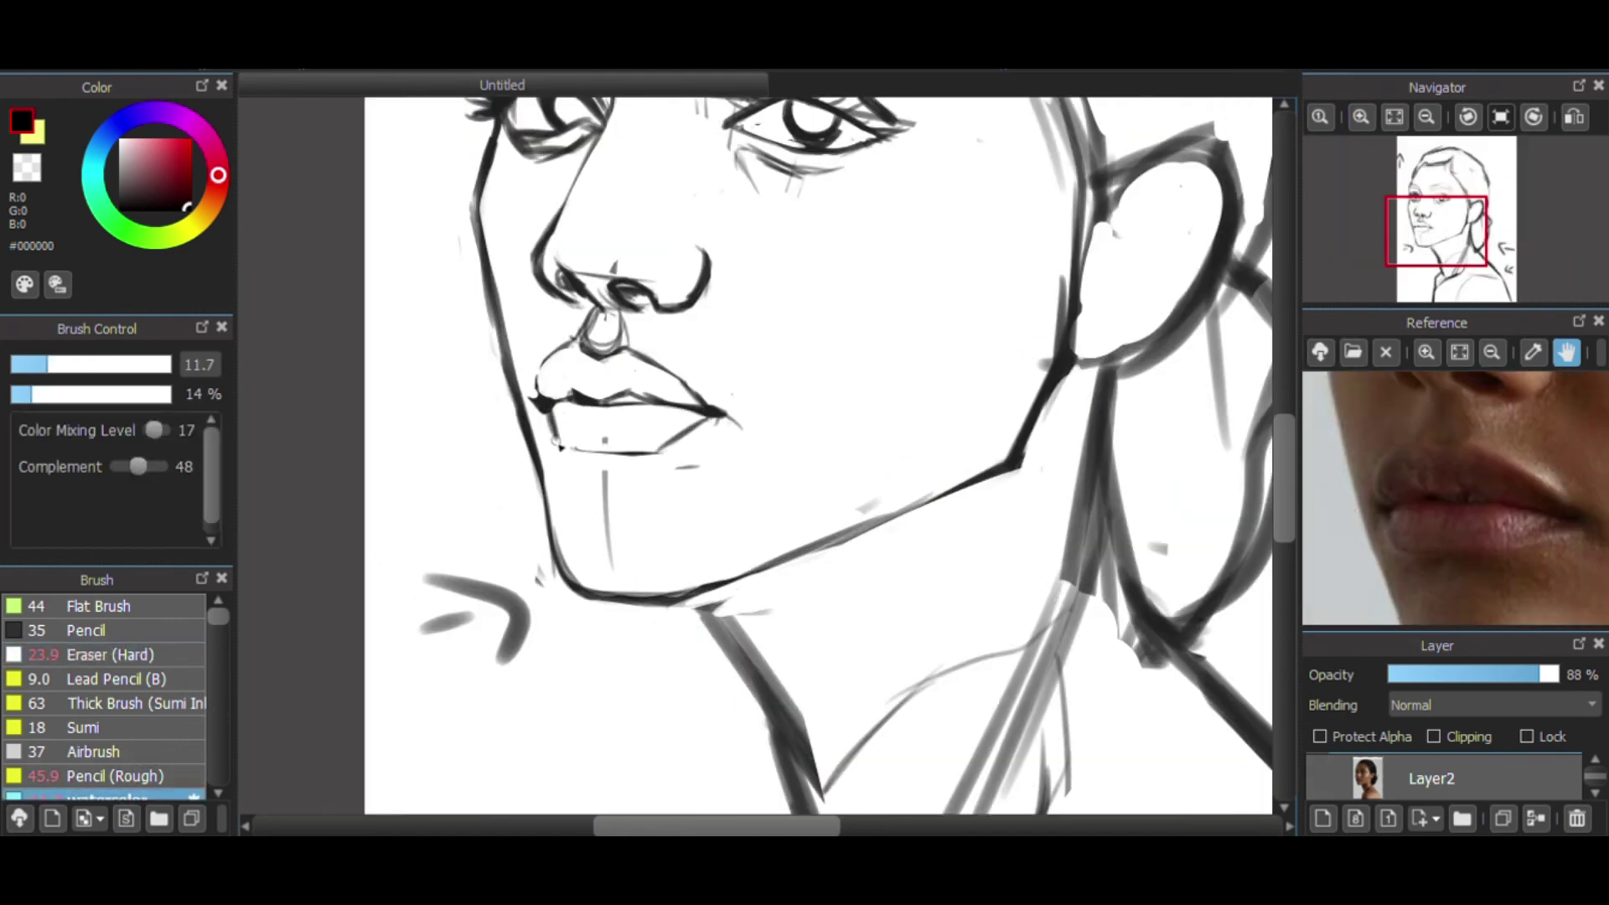
{"action": "mouse_move", "coordinate": [551, 412]}
{"action": "left_mouse_down"}
{"action": "mouse_move", "coordinate": [579, 448]}
{"action": "mouse_move", "coordinate": [624, 454]}
{"action": "left_mouse_up"}
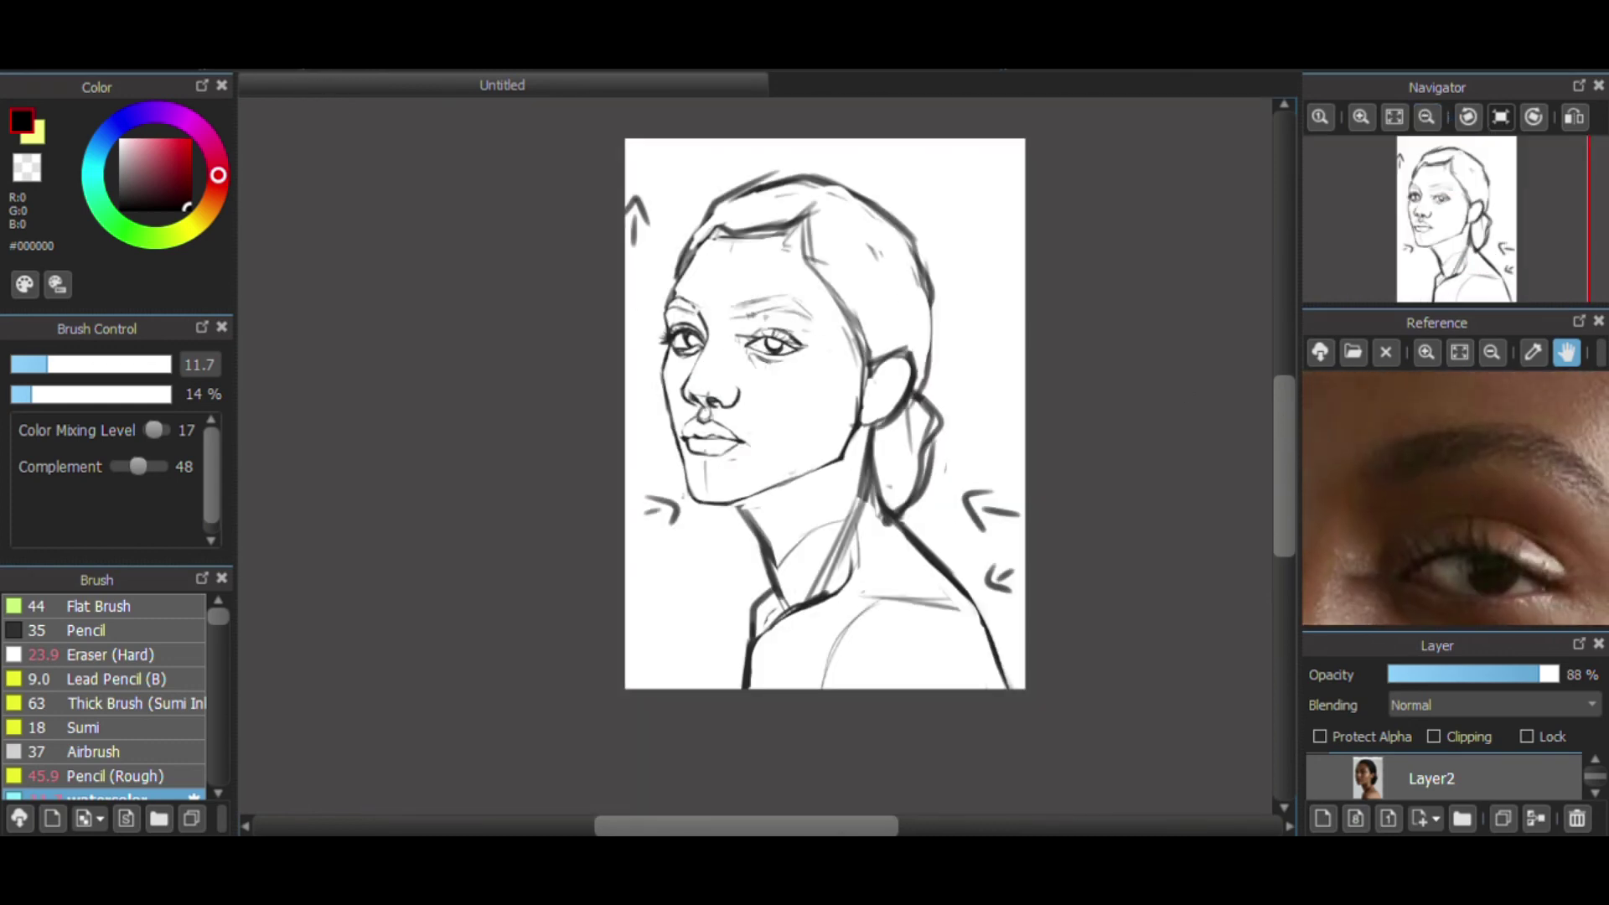
- Strengthen the near eyebrow with watercolor strokes, and check the drawing against the Layer2 photo
{"action": "left_click_drag", "start_coordinate": [729, 311], "coordinate": [799, 307]}
{"action": "left_click", "coordinate": [109, 654]}
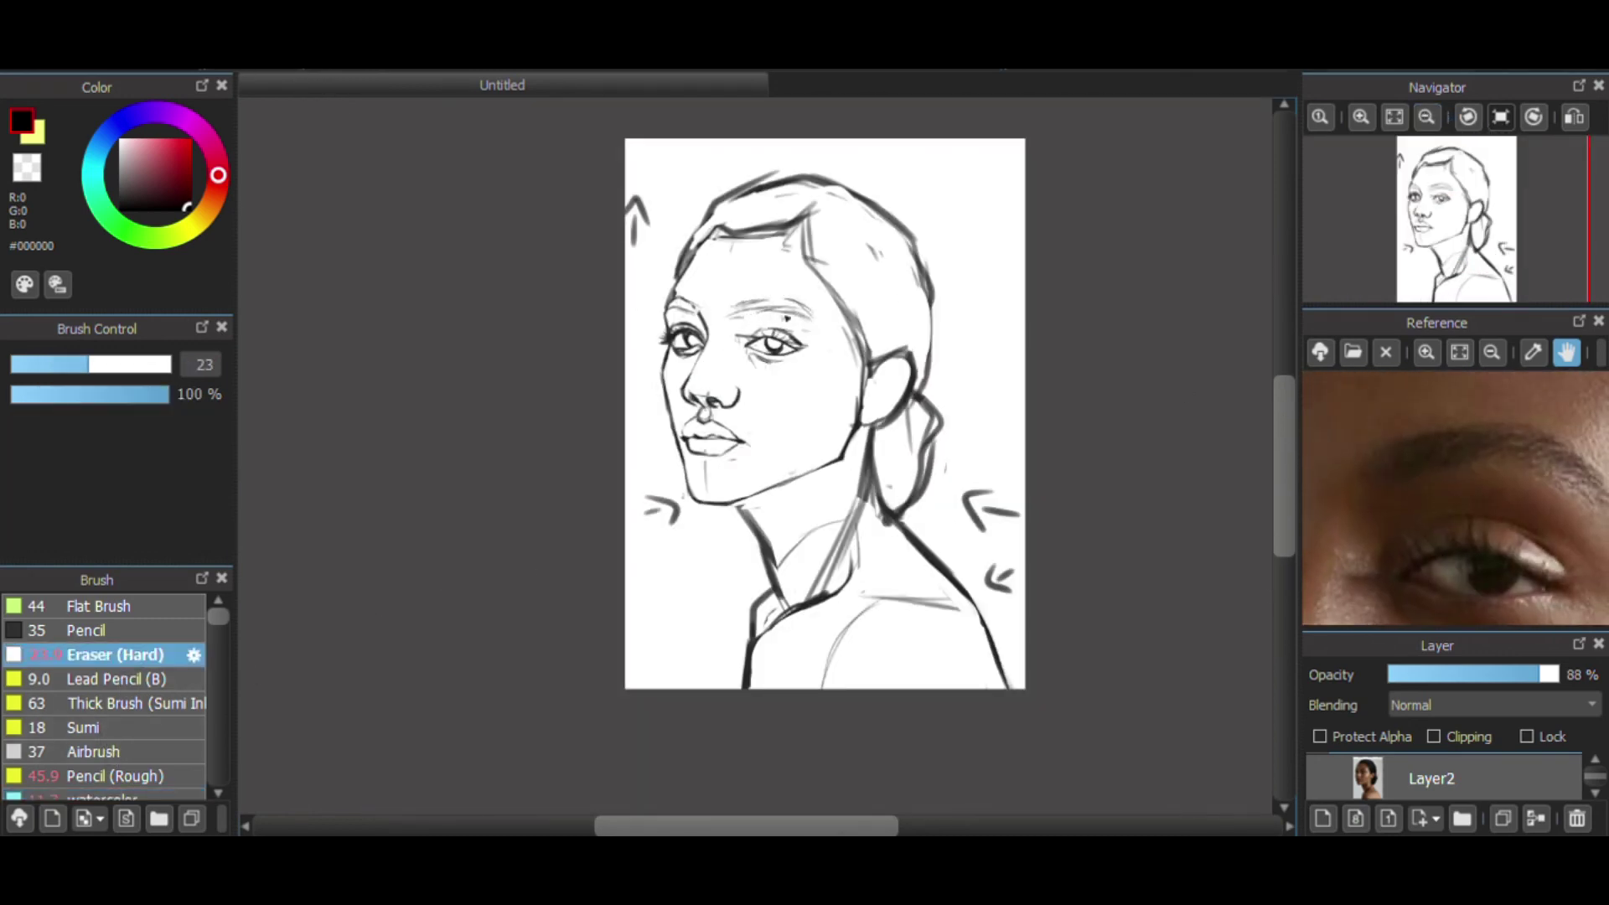
{"action": "left_click", "coordinate": [1321, 780]}
{"action": "left_click", "coordinate": [1321, 779]}
{"action": "left_click", "coordinate": [1320, 779]}
{"action": "left_click", "coordinate": [1321, 779]}
{"action": "left_click", "coordinate": [1321, 779]}
{"action": "left_click", "coordinate": [1321, 780]}
- Compare the Layer3 sketch with the Layer2 photo by switching the visibility of each layer
{"action": "left_click", "coordinate": [147, 365]}
{"action": "left_click", "coordinate": [1322, 819]}
{"action": "left_click", "coordinate": [1319, 782]}
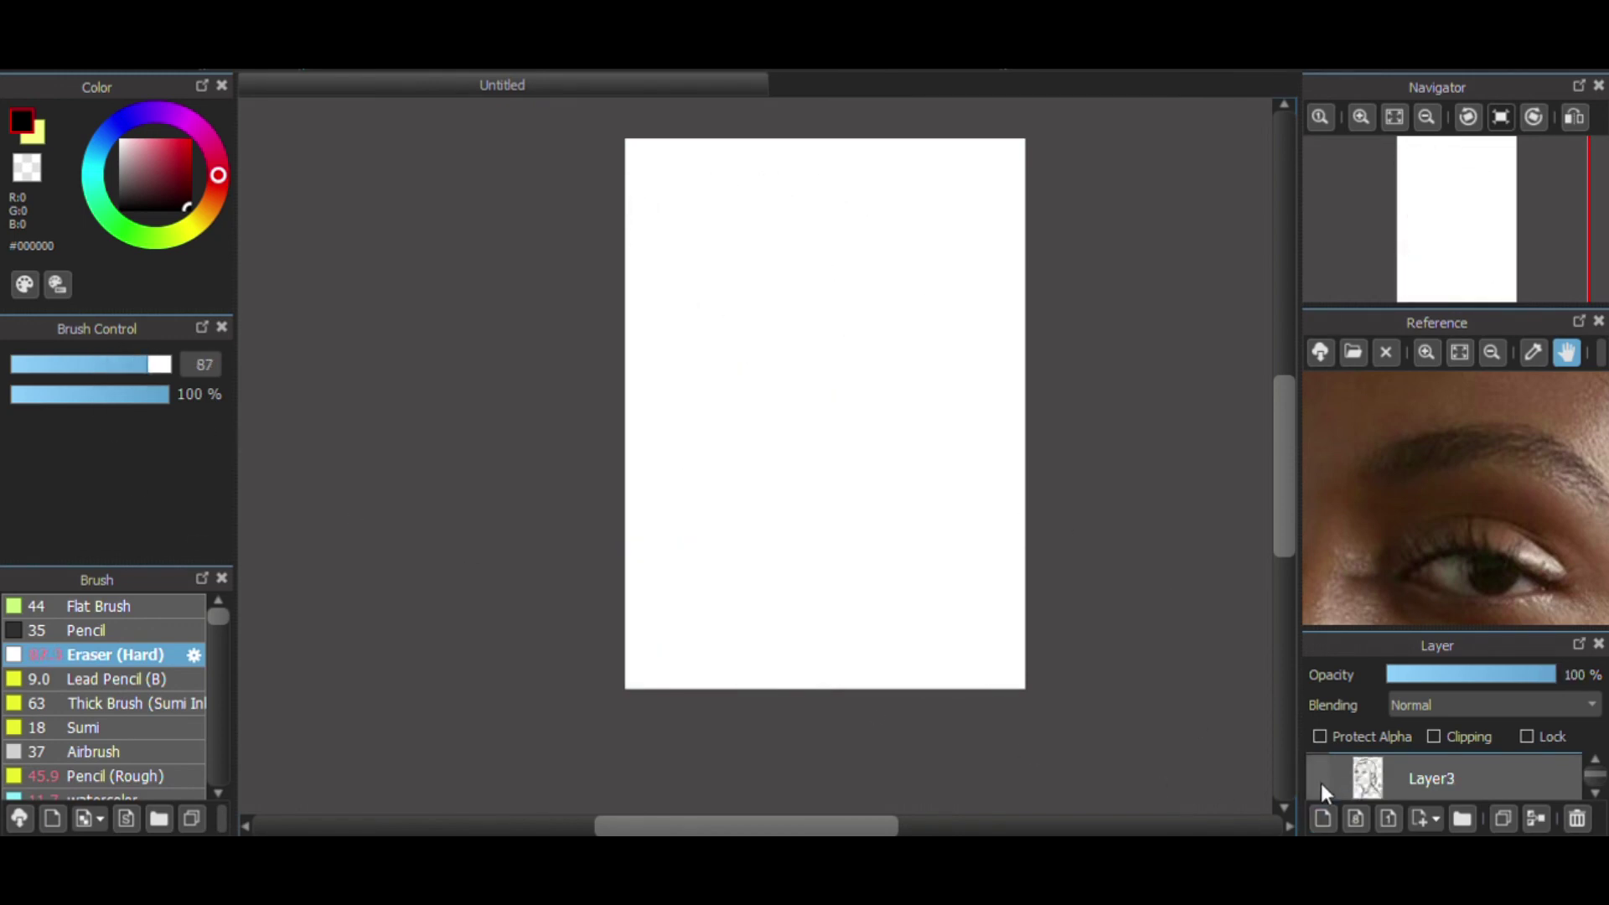
{"action": "left_click", "coordinate": [1319, 782]}
{"action": "left_click_drag", "start_coordinate": [1595, 778], "coordinate": [1594, 770]}
{"action": "scroll", "coordinate": [1595, 780], "scroll_direction": "down", "scroll_amount": 3}
{"action": "scroll", "coordinate": [1595, 779], "scroll_direction": "up", "scroll_amount": 1}
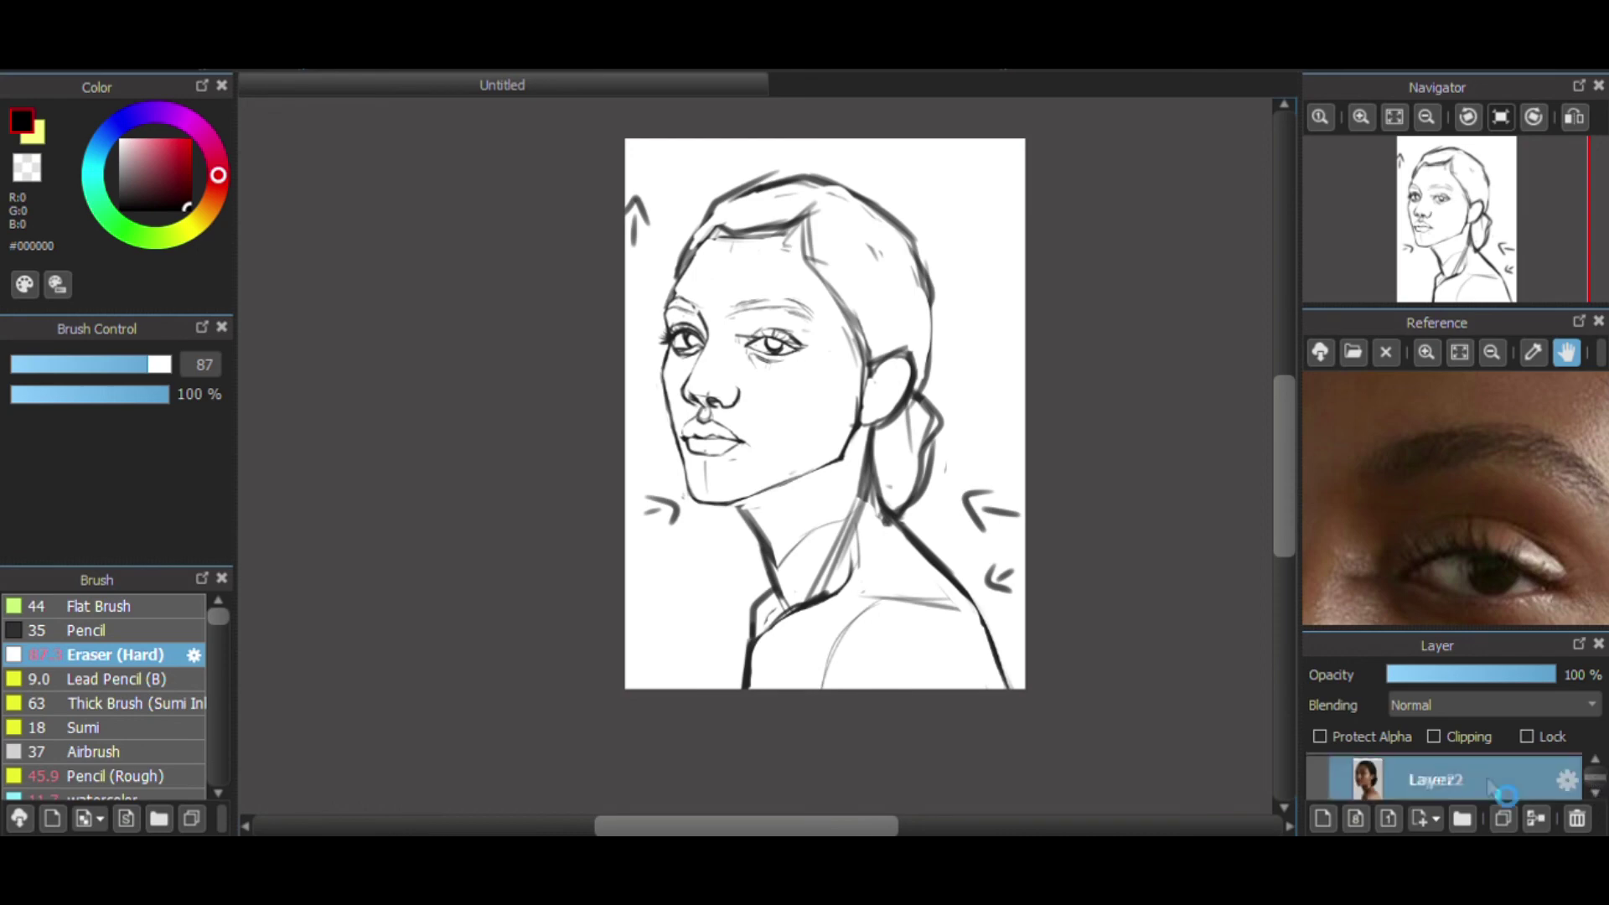
{"action": "left_click", "coordinate": [1321, 780]}
{"action": "left_click", "coordinate": [1321, 779]}
{"action": "left_click", "coordinate": [1330, 786]}
{"action": "left_click", "coordinate": [1331, 785]}
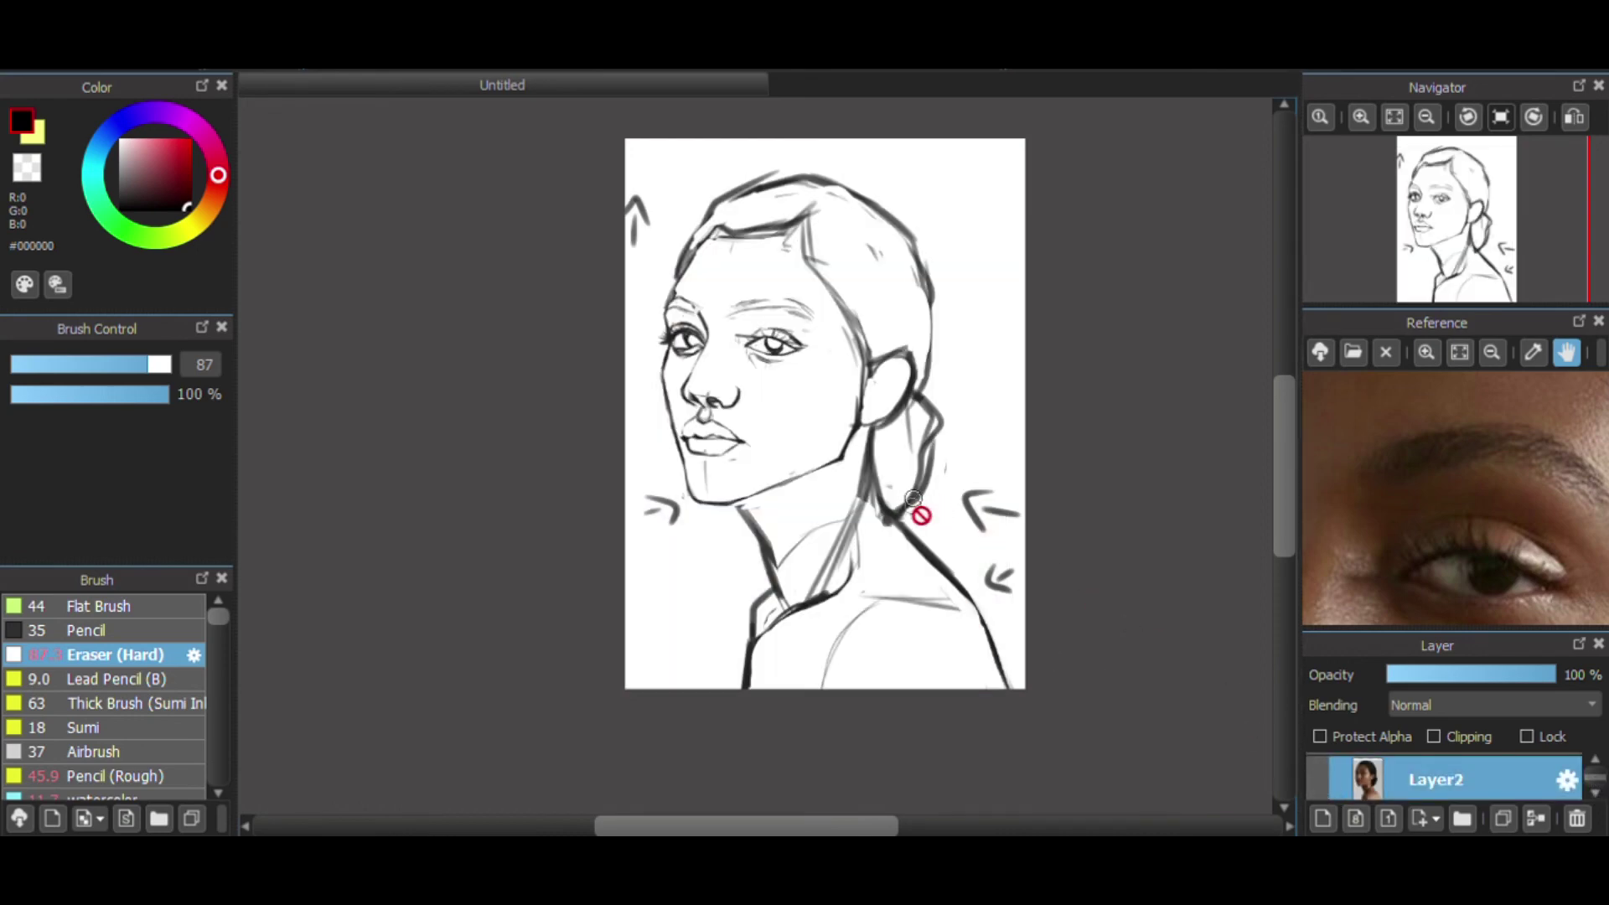
- On Layer3, erase the lower outline of the hair bun and redraw it with the watercolor brush at size 23
{"action": "scroll", "coordinate": [1592, 772], "scroll_direction": "up", "scroll_amount": 1}
{"action": "left_click", "coordinate": [1546, 792]}
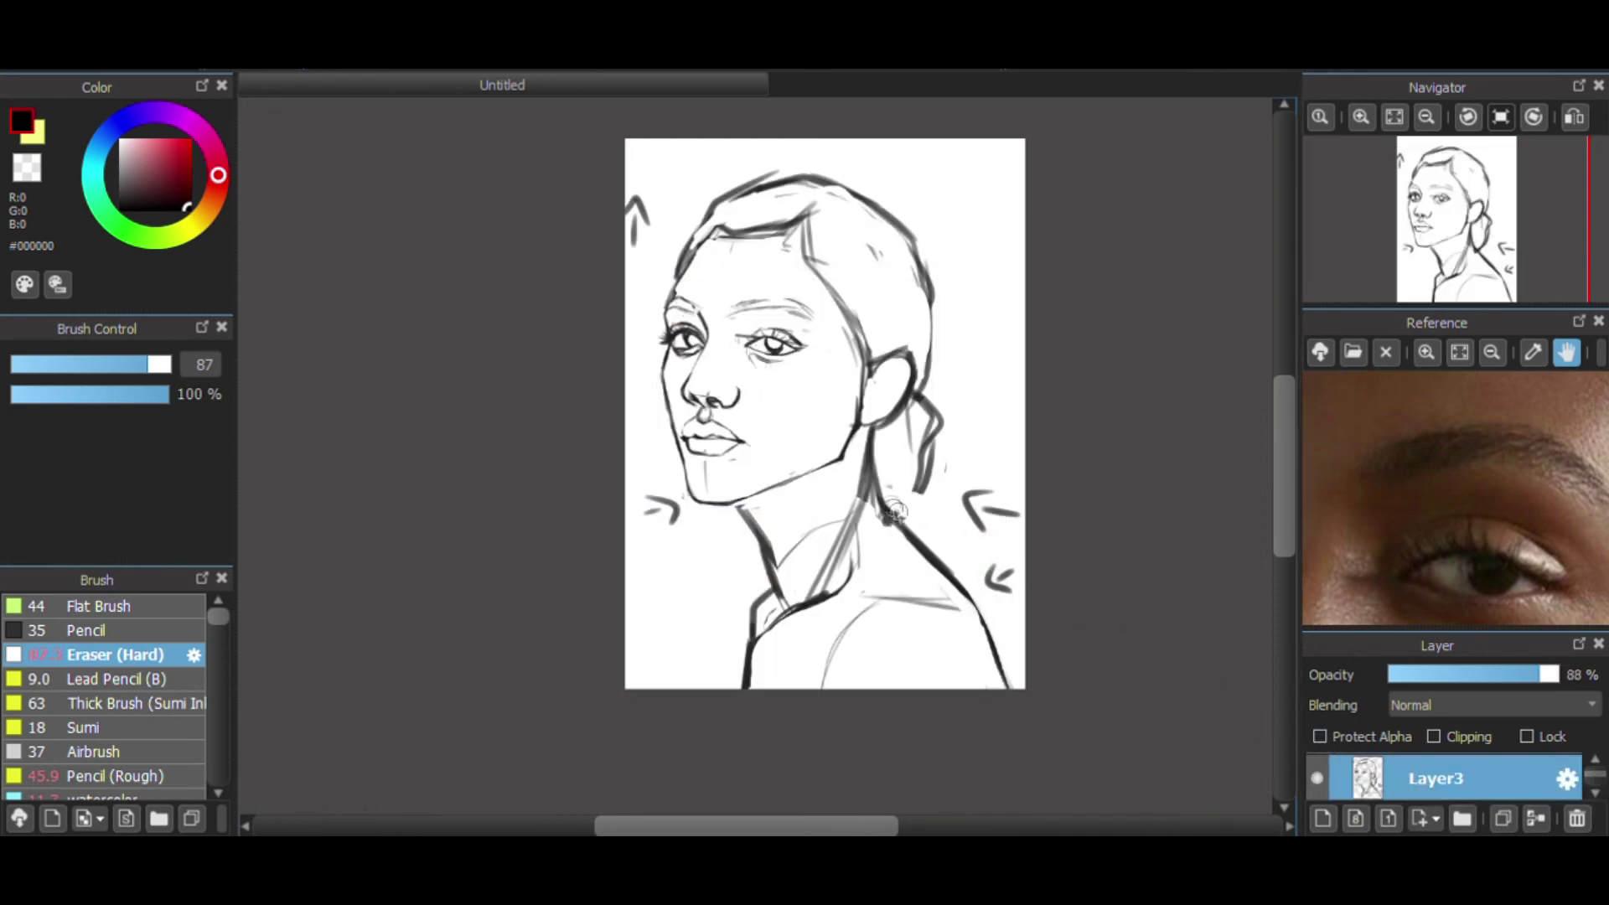
{"action": "left_click", "coordinate": [134, 797]}
{"action": "left_click", "coordinate": [87, 365]}
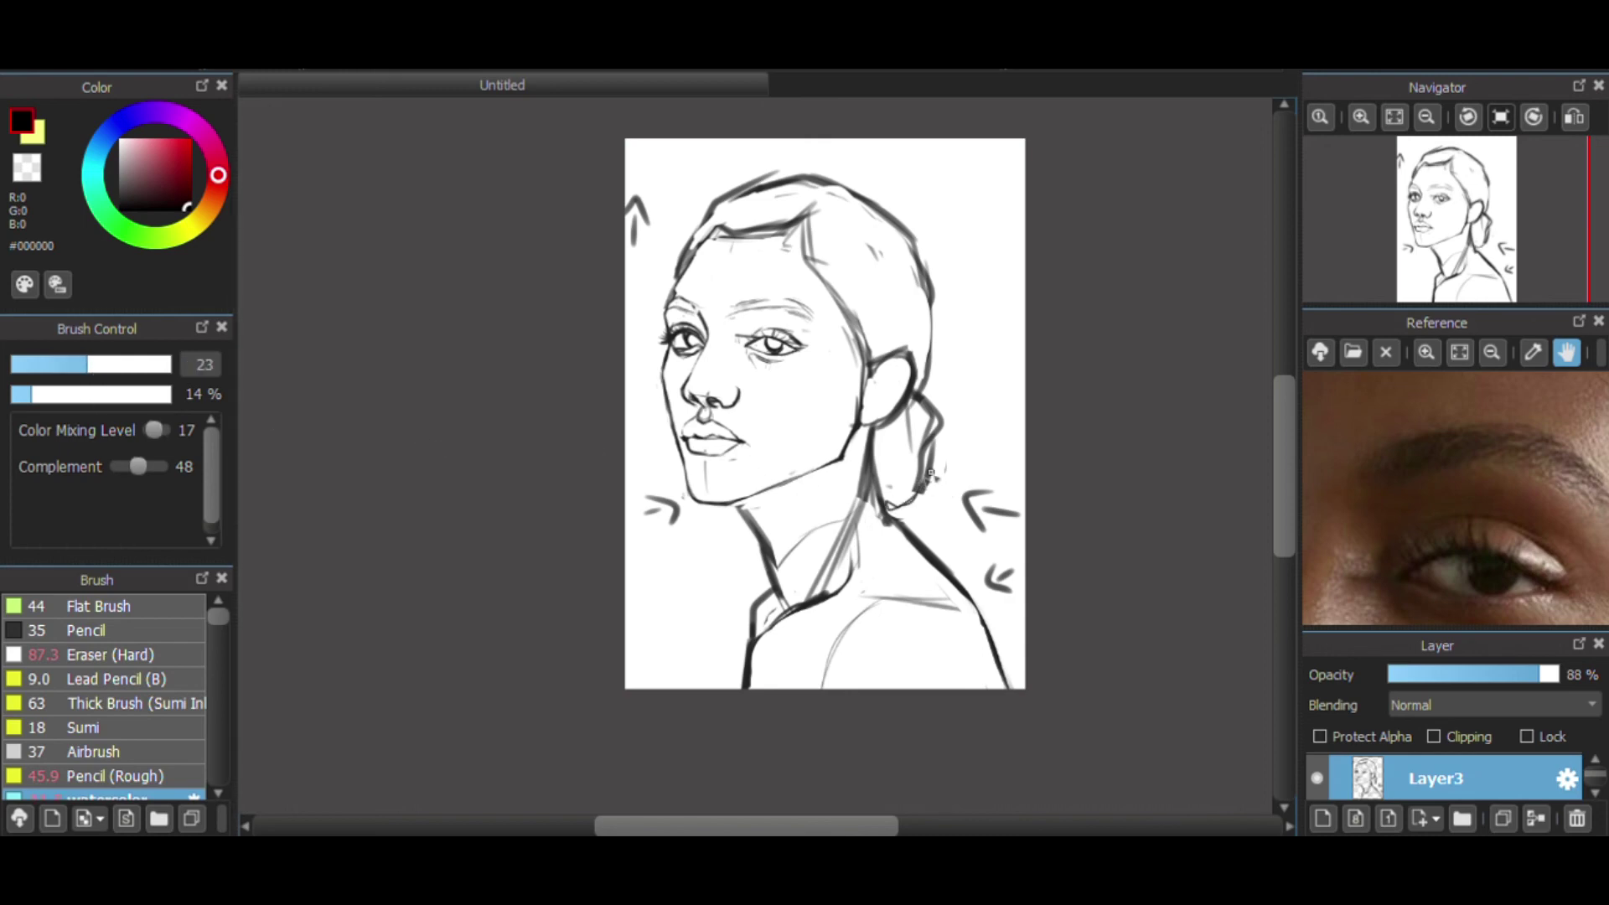
- Erase the arrow marks in the background around the head and shoulders with the hard eraser at size 275
{"action": "left_click", "coordinate": [1361, 116]}
{"action": "left_click", "coordinate": [109, 654]}
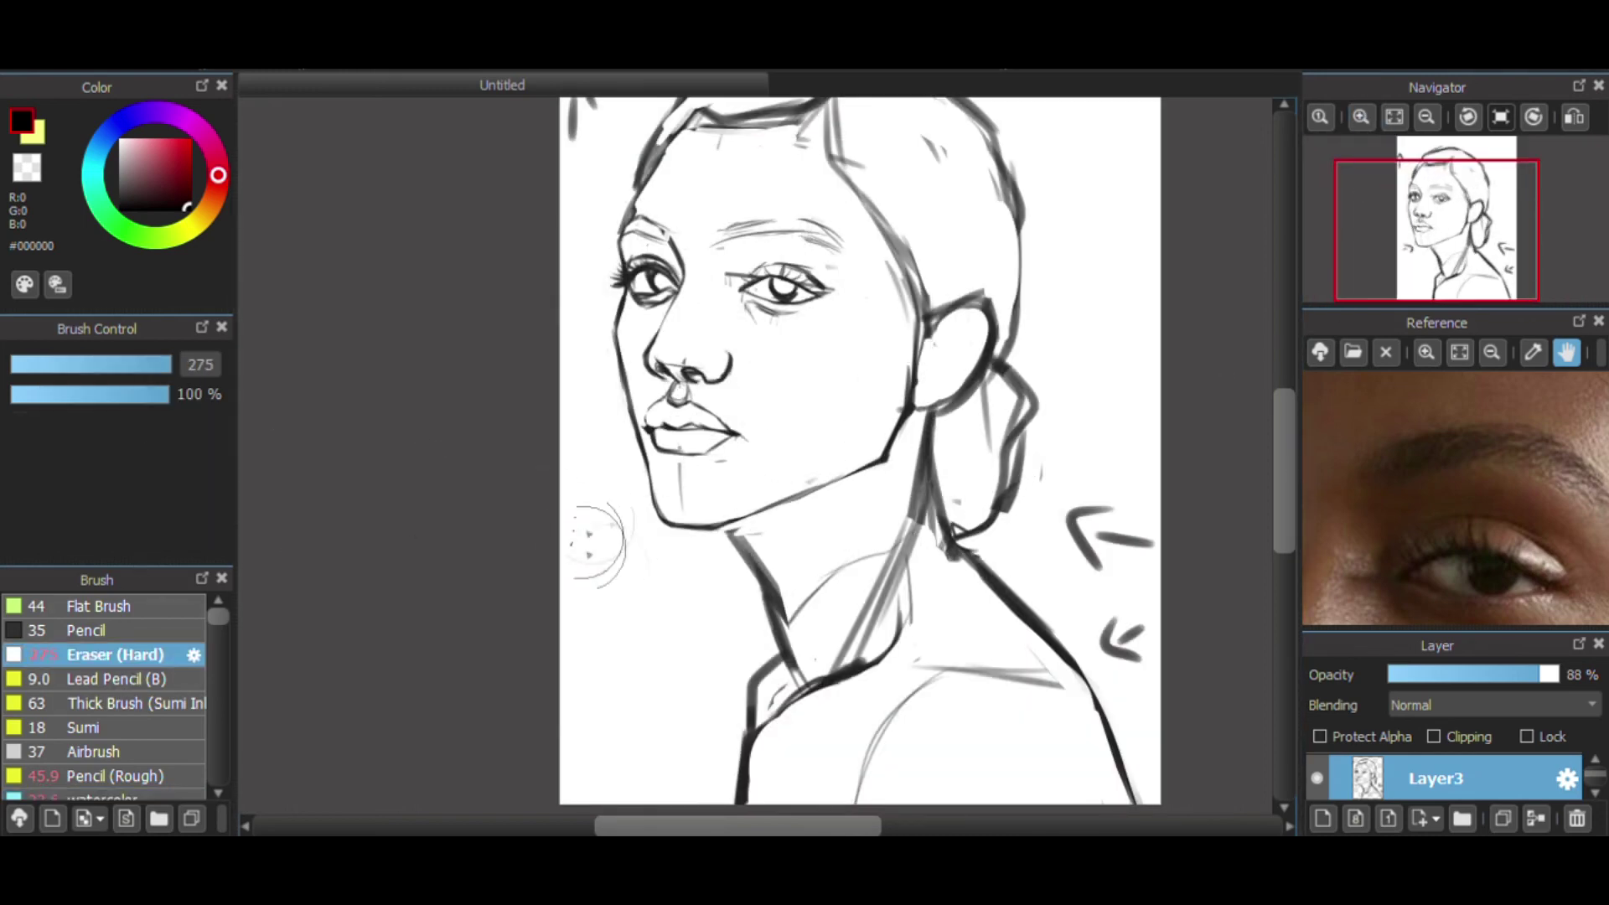
{"action": "scroll", "coordinate": [1055, 366], "scroll_direction": "up", "scroll_amount": 3}
{"action": "left_click_drag", "start_coordinate": [574, 355], "coordinate": [572, 332]}
{"action": "left_click_drag", "start_coordinate": [1284, 445], "coordinate": [1284, 478]}
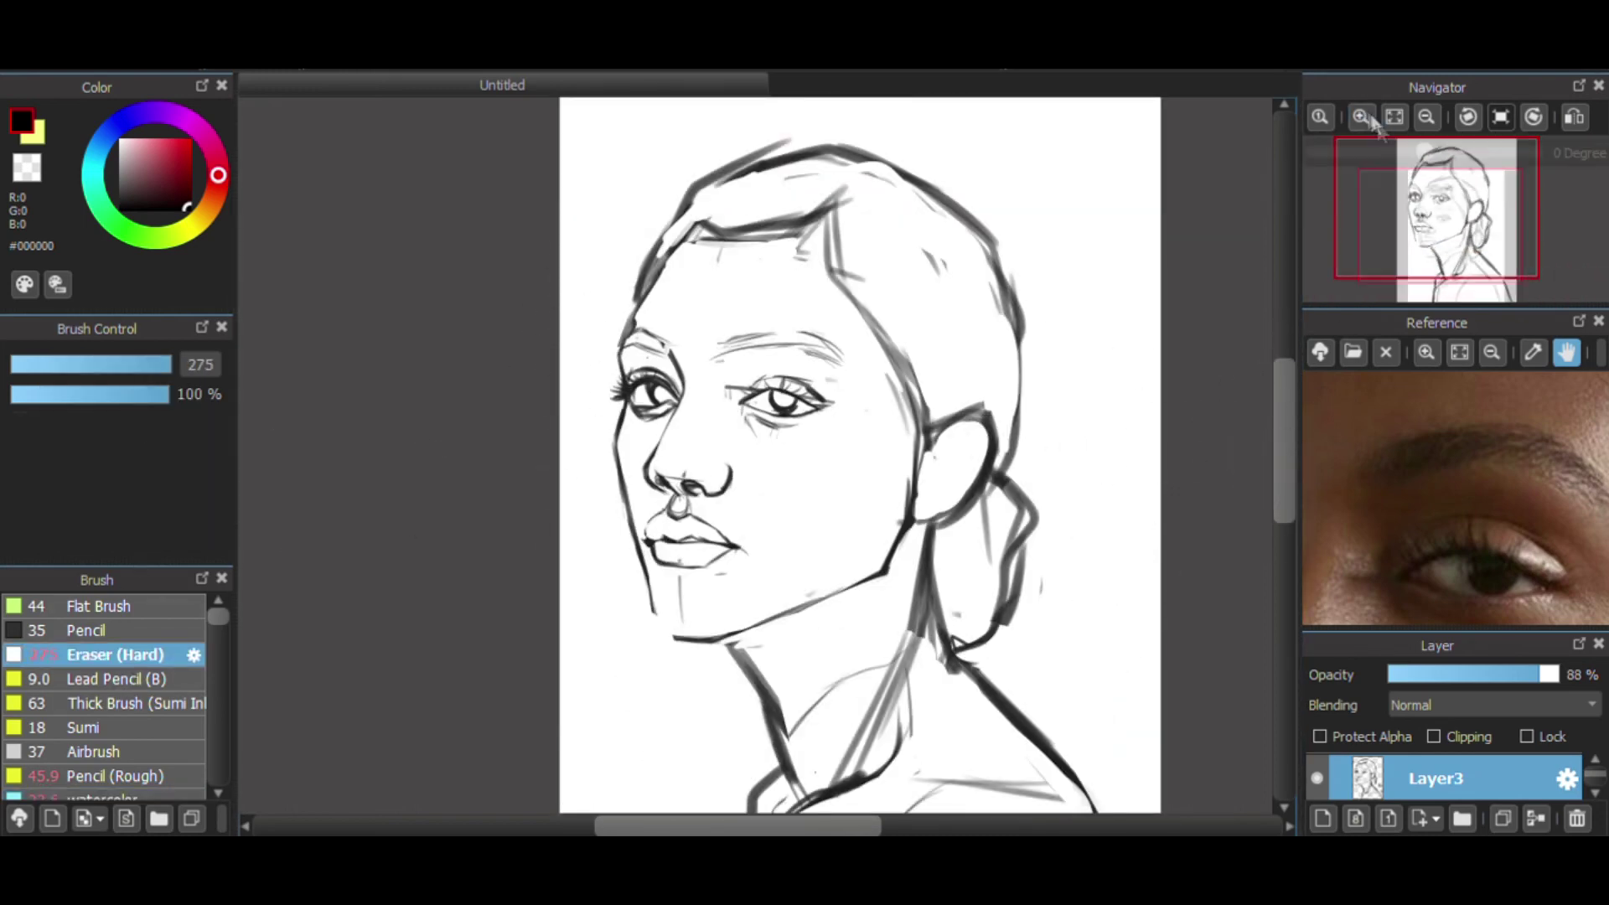
- Close the gap in the chin contour with the watercolor brush at size 11.4
{"action": "left_click", "coordinate": [1361, 116]}
{"action": "left_click", "coordinate": [93, 795]}
{"action": "left_click", "coordinate": [45, 364]}
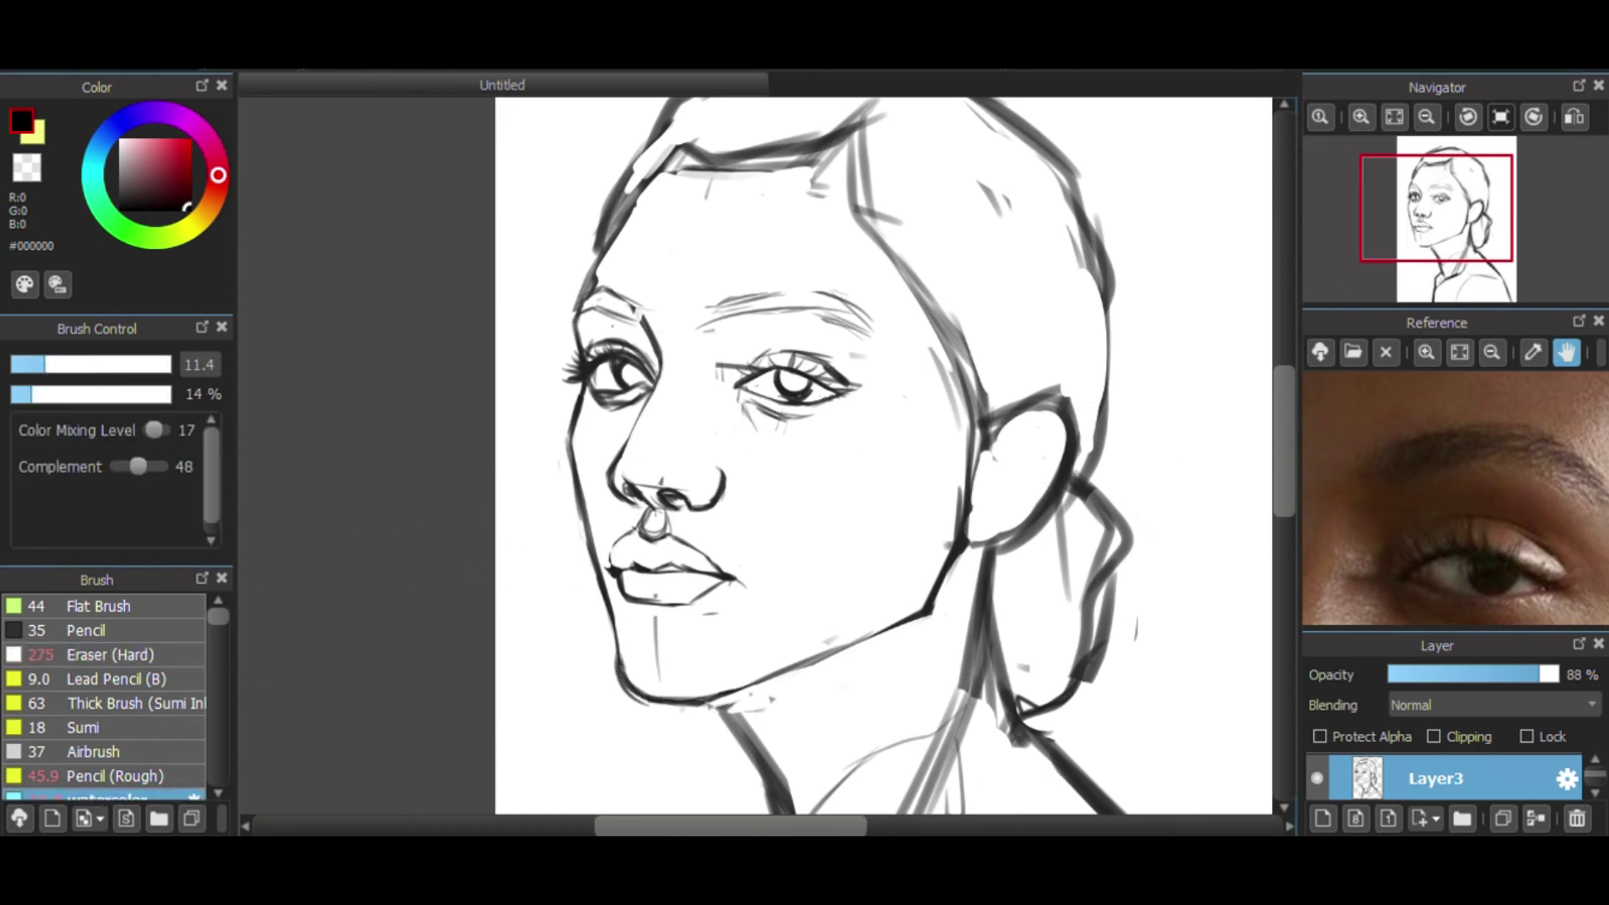
- Add a shadow line beneath the lower lip and darken the lower lip's outline, guided by the reference face
{"action": "left_click", "coordinate": [1492, 352]}
{"action": "left_click_drag", "start_coordinate": [1458, 459], "coordinate": [1459, 448]}
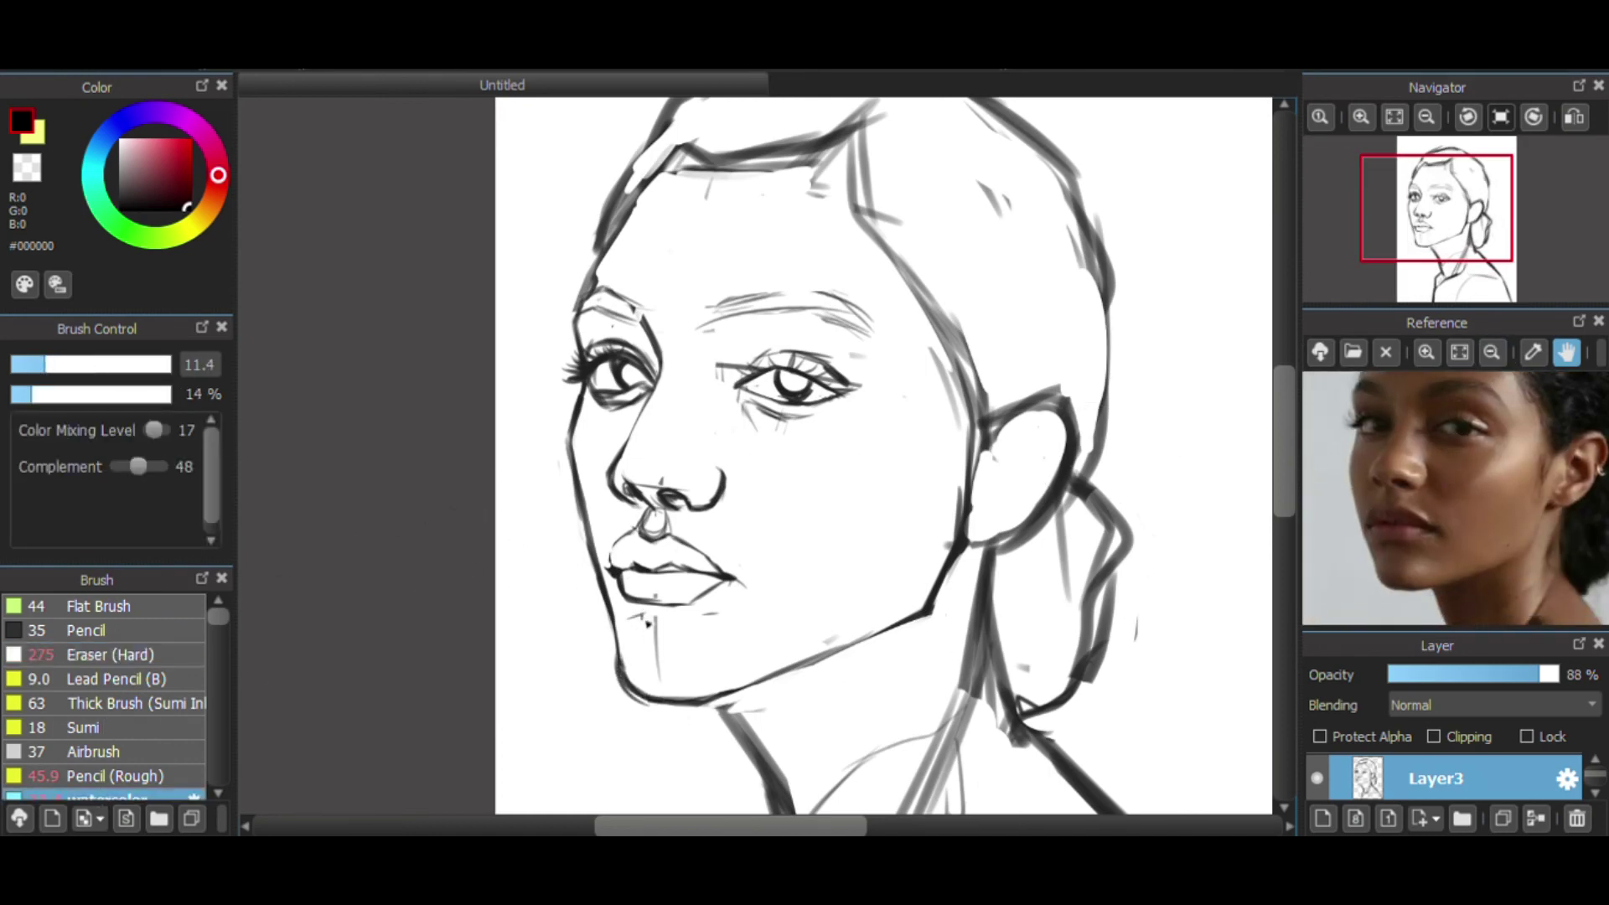
{"action": "mouse_move", "coordinate": [624, 617]}
{"action": "left_mouse_down"}
{"action": "mouse_move", "coordinate": [715, 630]}
{"action": "mouse_move", "coordinate": [678, 615]}
{"action": "mouse_move", "coordinate": [734, 582]}
{"action": "left_mouse_up"}
{"action": "left_click_drag", "start_coordinate": [623, 588], "coordinate": [651, 604]}
{"action": "left_click_drag", "start_coordinate": [734, 581], "coordinate": [695, 604]}
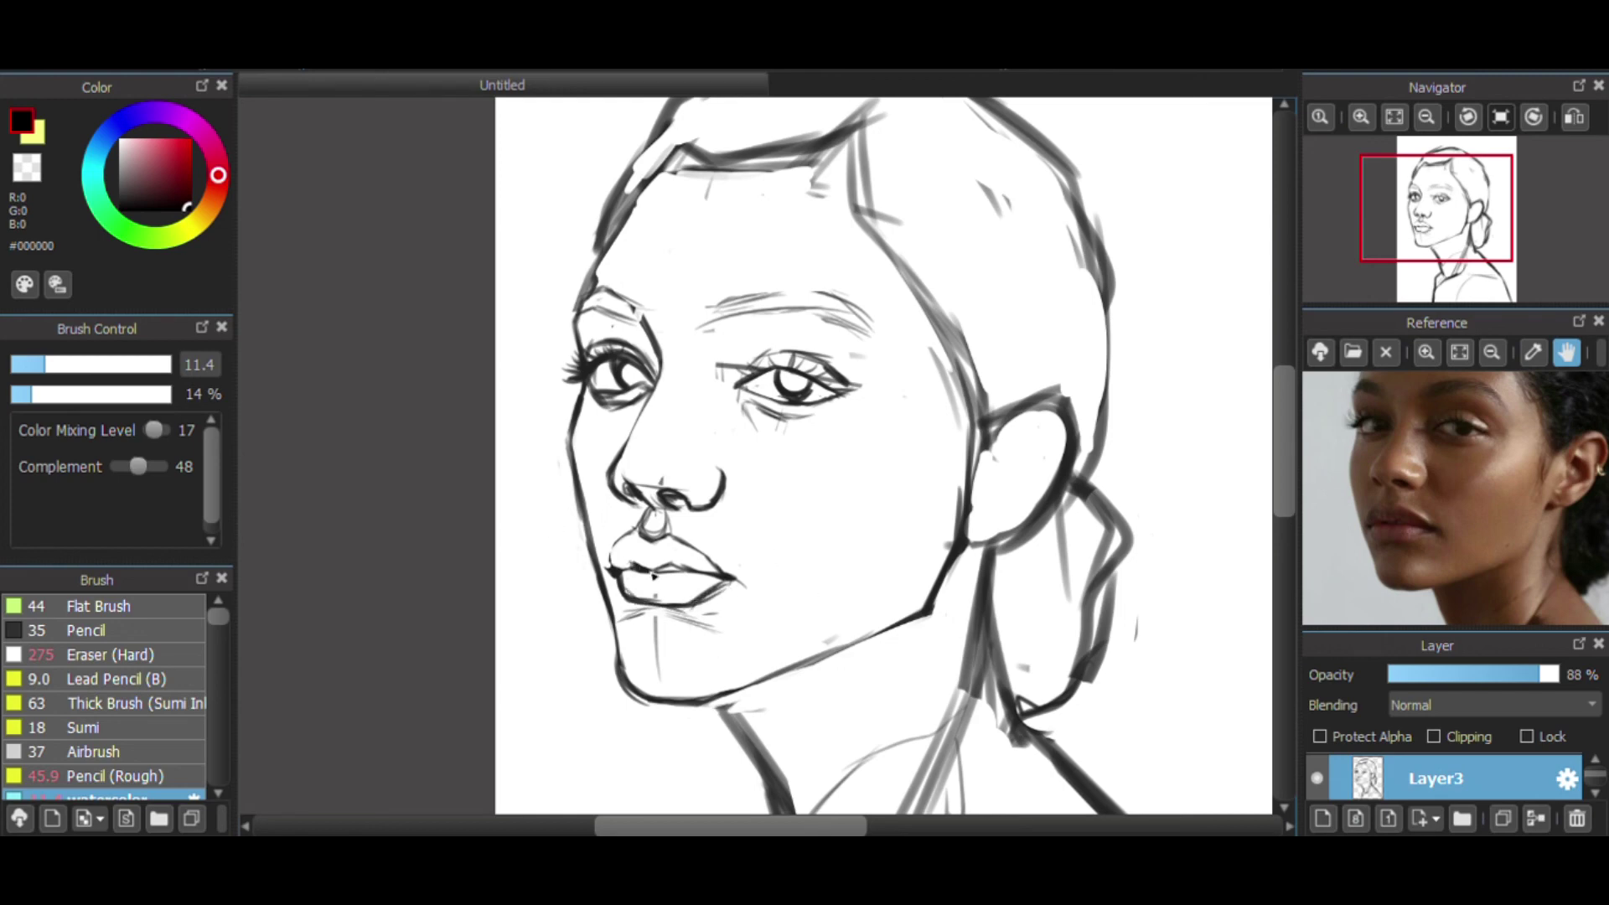
- Handwrite a note starting with "30" above the head in the blank background
{"action": "left_click", "coordinate": [1426, 117]}
{"action": "left_click", "coordinate": [1427, 118]}
{"action": "mouse_move", "coordinate": [876, 237]}
{"action": "left_mouse_down"}
{"action": "mouse_move", "coordinate": [896, 251]}
{"action": "mouse_move", "coordinate": [872, 255]}
{"action": "left_mouse_up"}
{"action": "left_click_drag", "start_coordinate": [909, 235], "coordinate": [911, 234]}
{"action": "left_click_drag", "start_coordinate": [923, 243], "coordinate": [927, 267]}
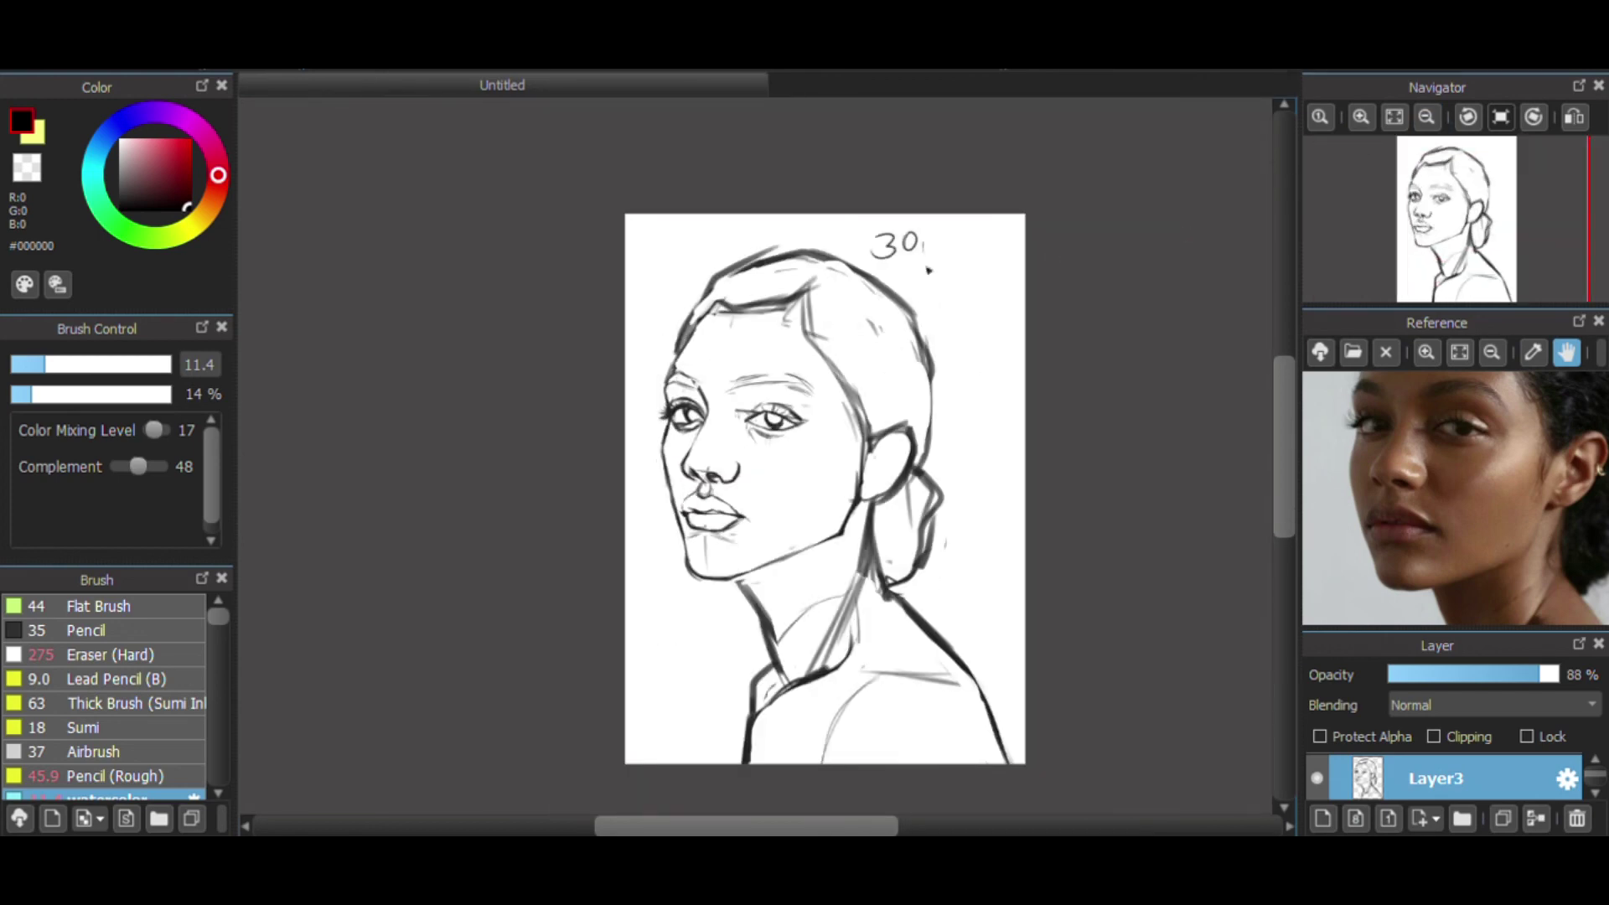